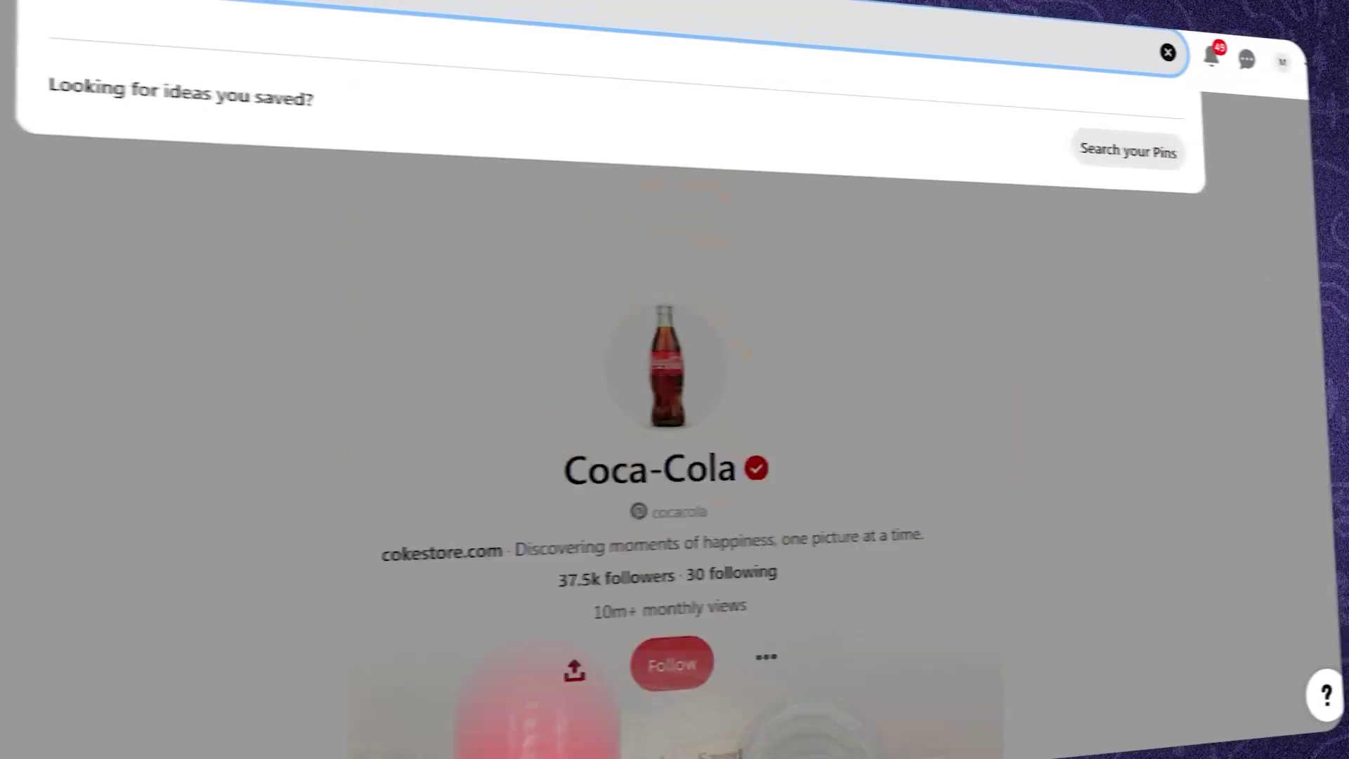
Step: Search Pinterest for "coca cola" and browse the results for design references
text(coca cola)
click(225, 91)
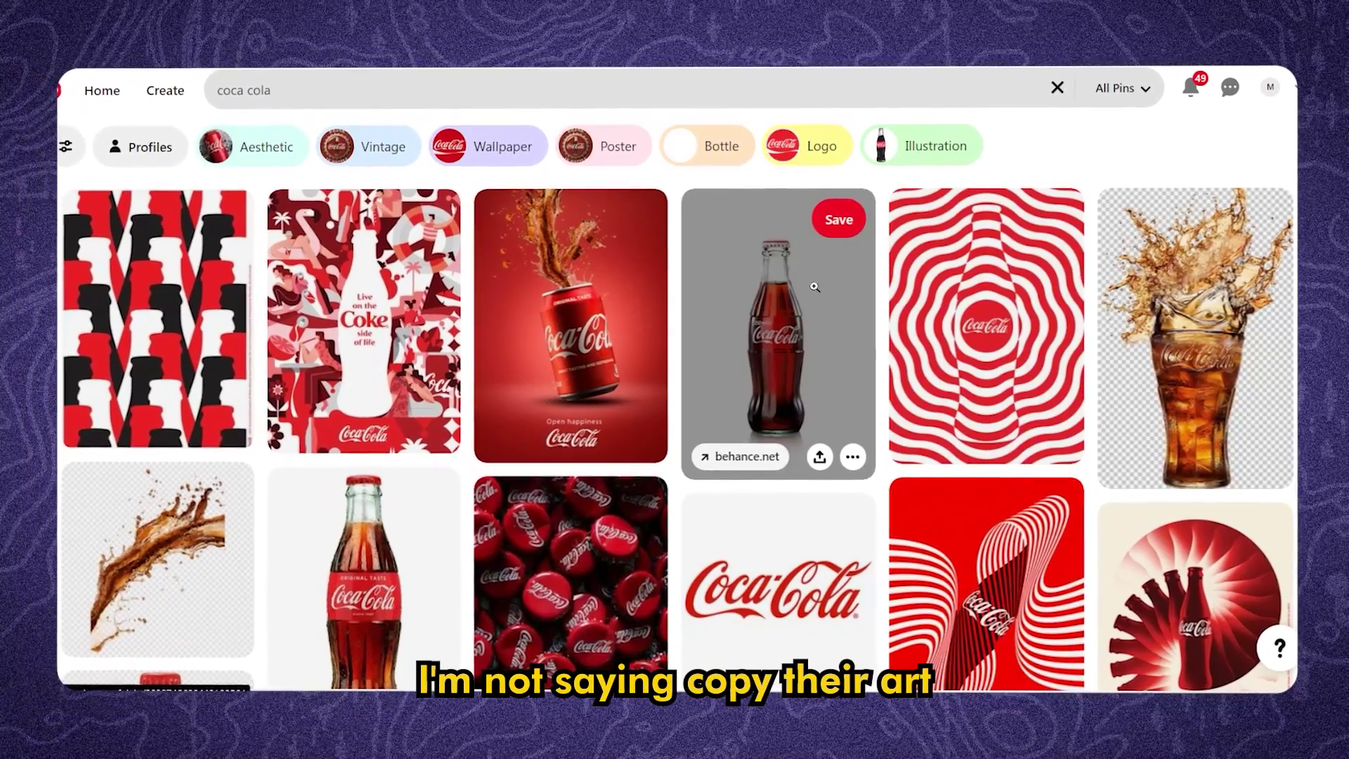
scroll(807, 283, down, 3)
scroll(806, 283, down, 10)
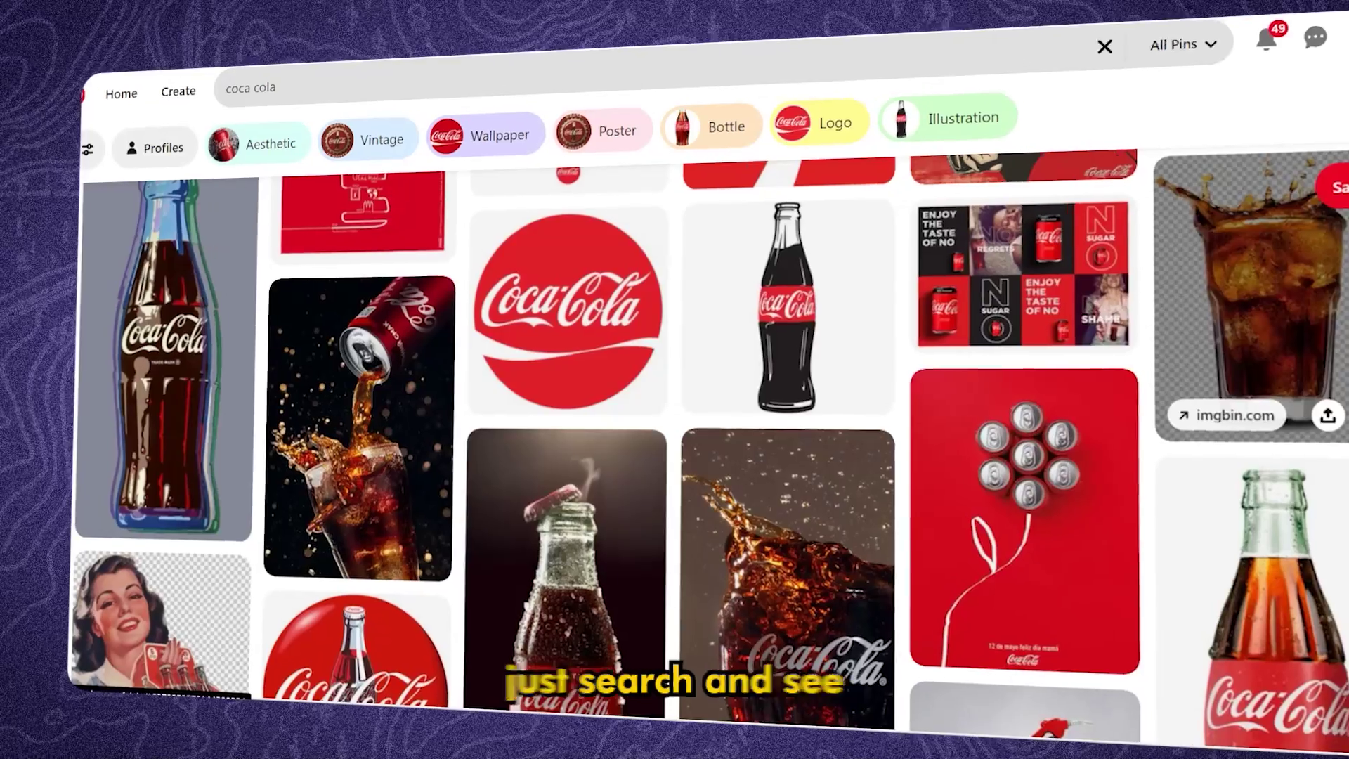
scroll(807, 282, down, 2)
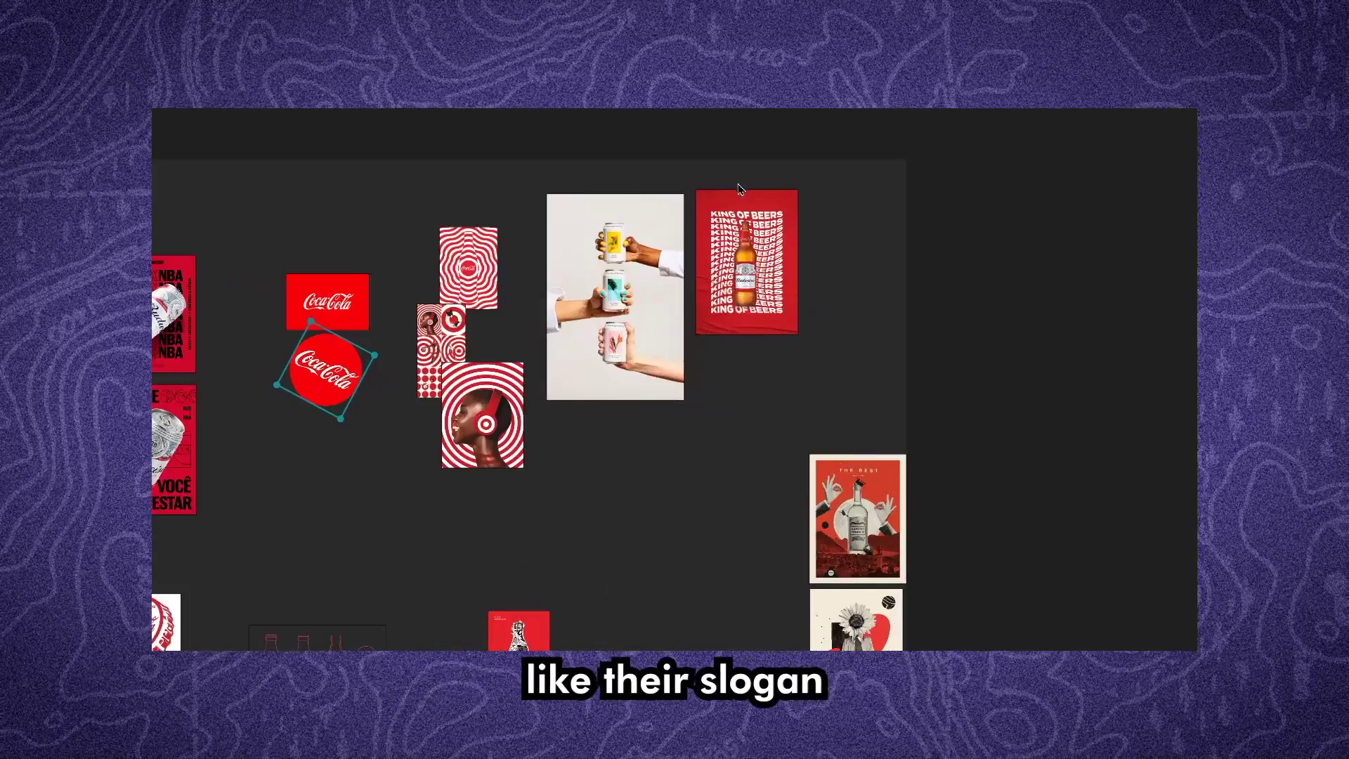
Step: Switch to the reference board and move the King of Beers poster slightly lower
drag(754, 283, 772, 381)
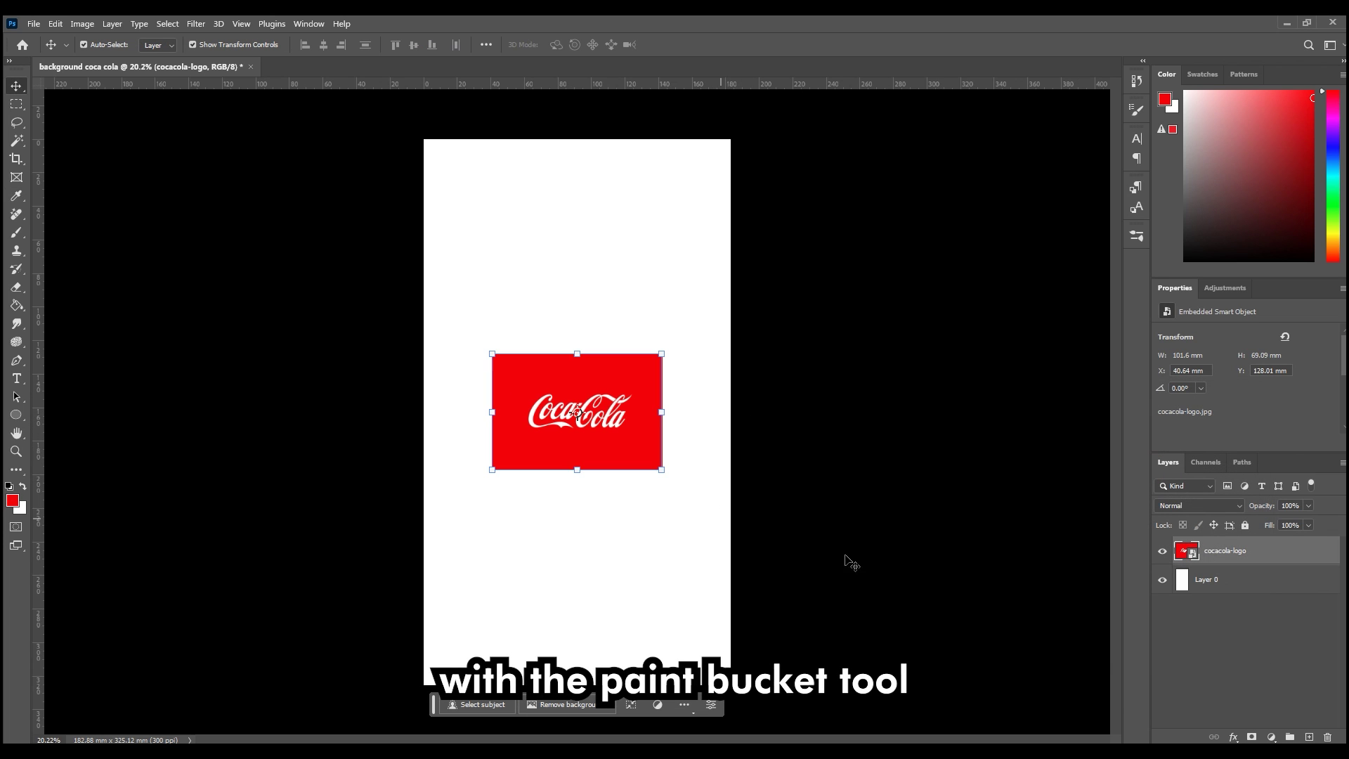
Step: Switch to Photoshop and fill the white Layer 0 behind the logo with red using the Paint Bucket tool
click(1192, 584)
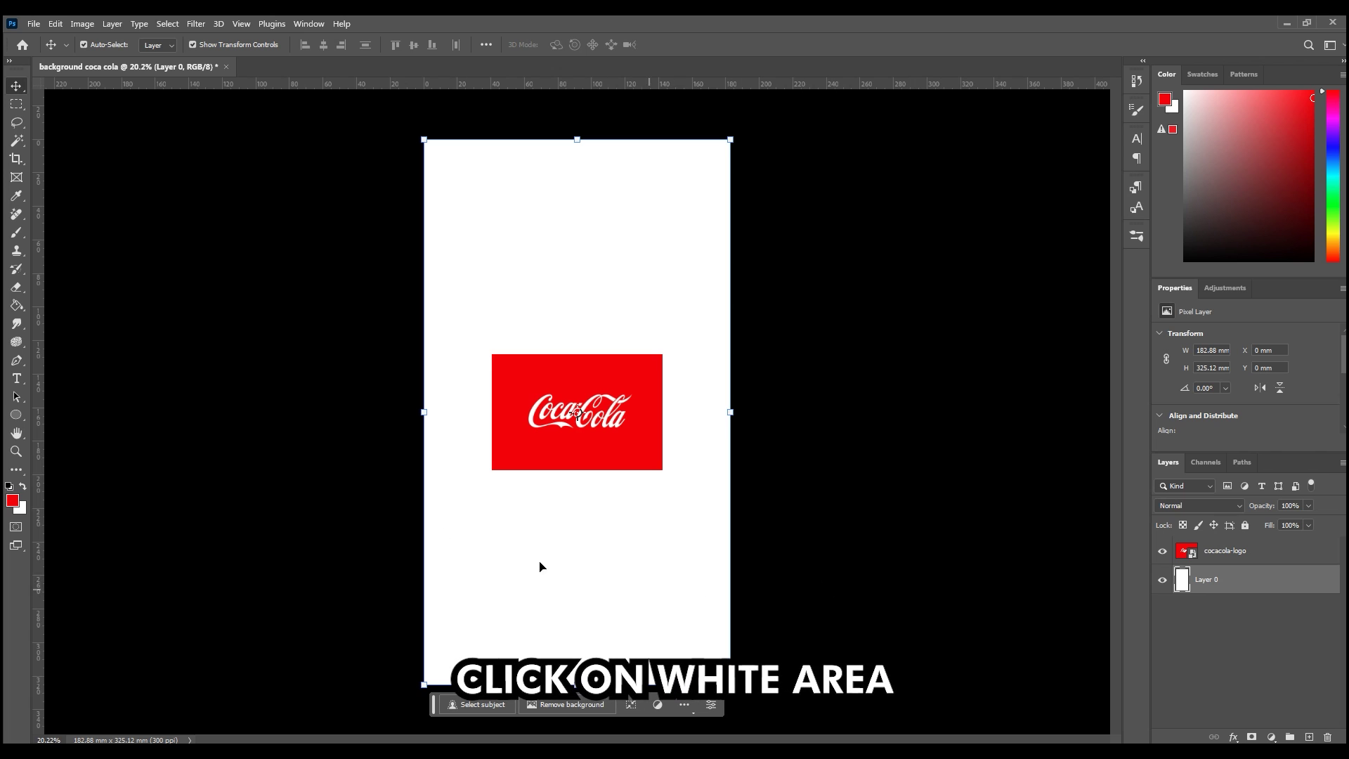
click(17, 306)
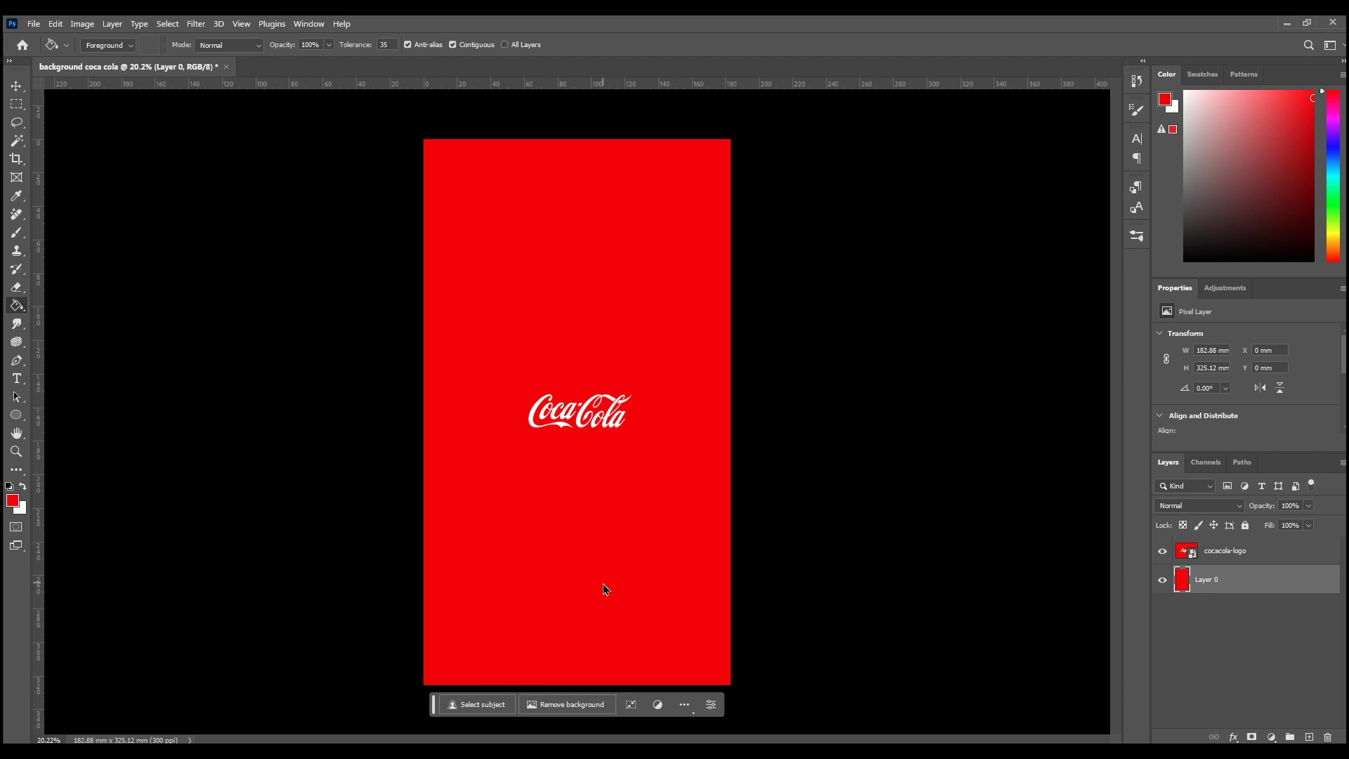
click(602, 585)
key(v)
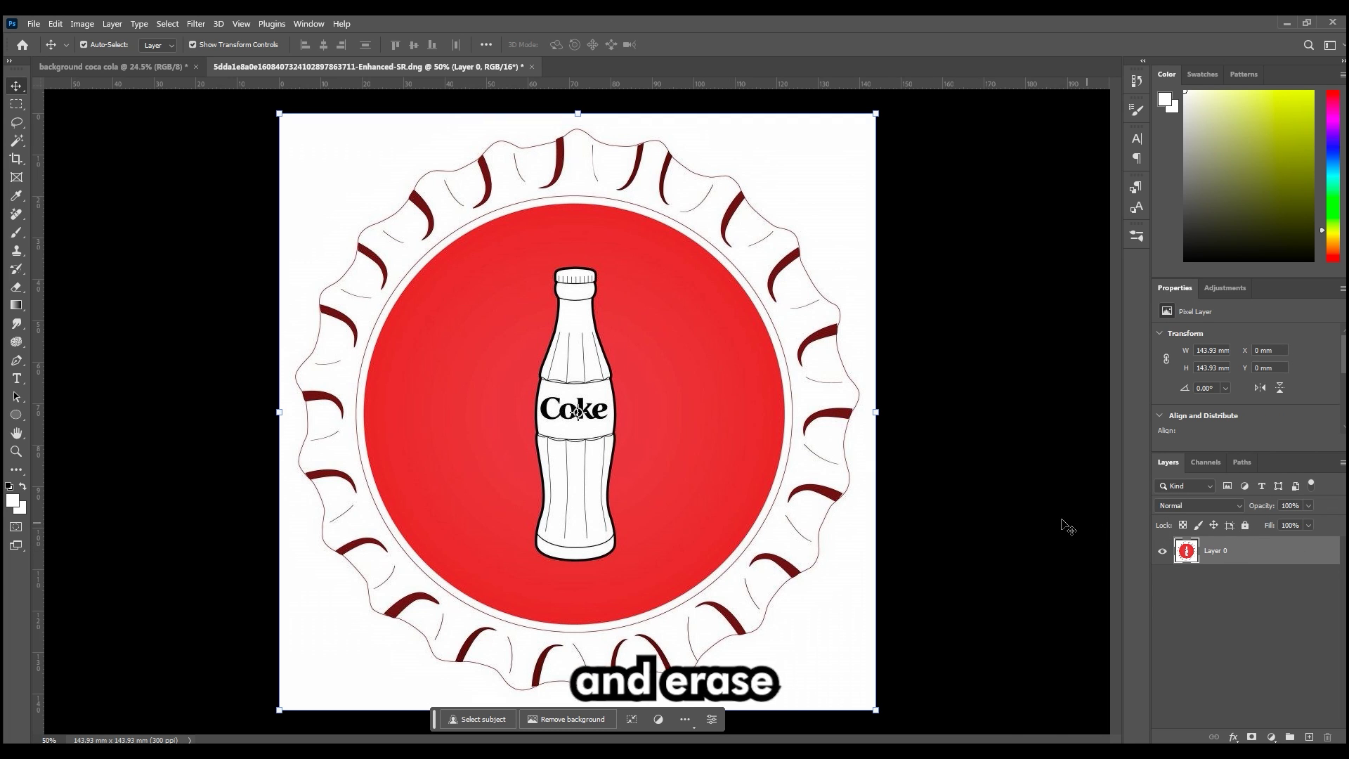
Step: Delete the red disc around the bottle and the white area outside the bottle cap using the Magic Wand tool
key(w)
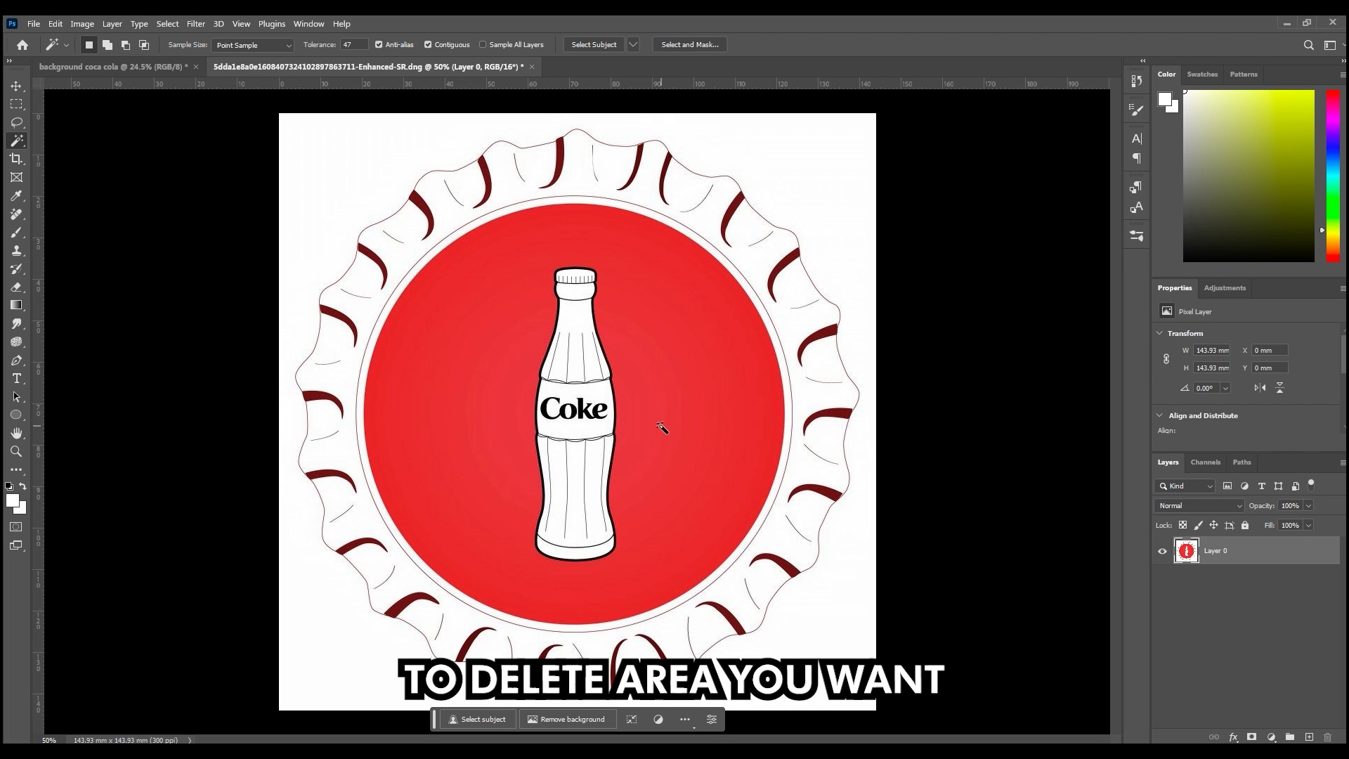
click(660, 426)
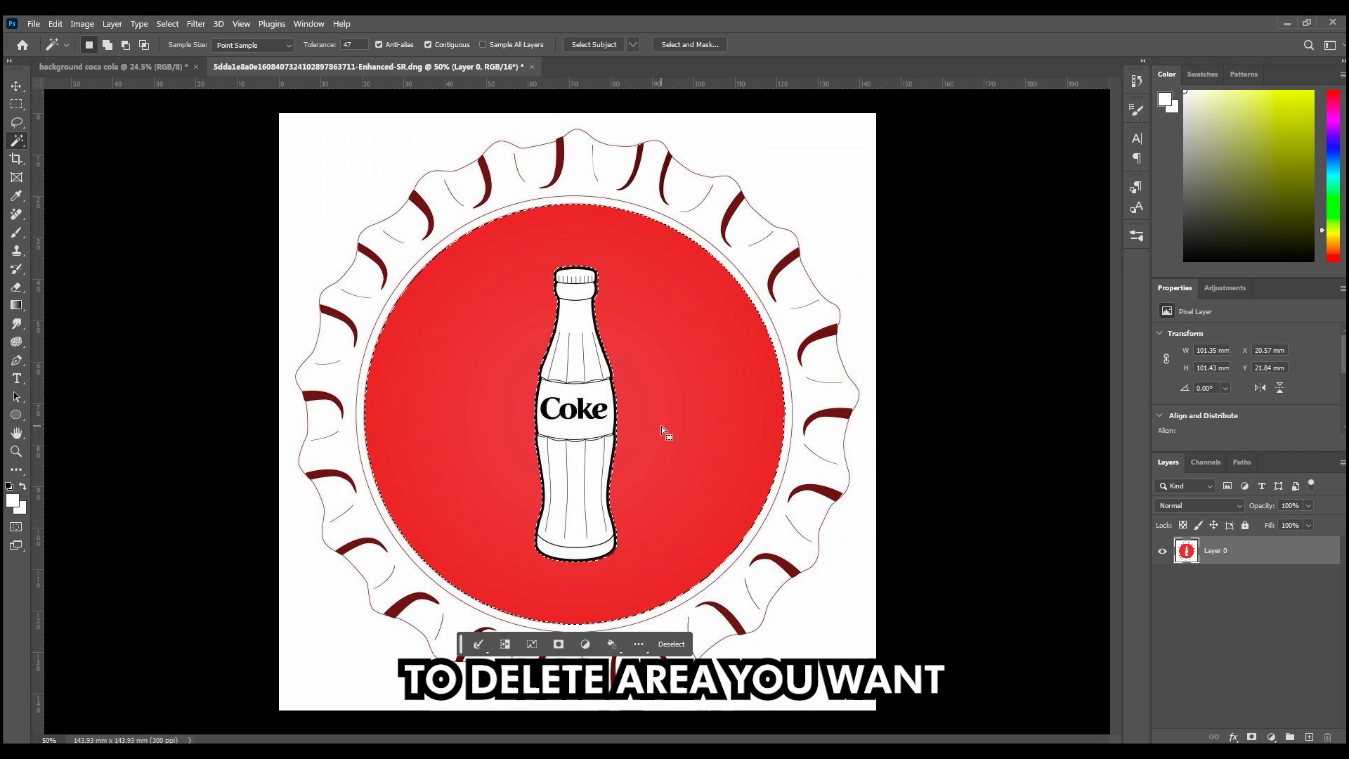
key(Delete)
click(336, 234)
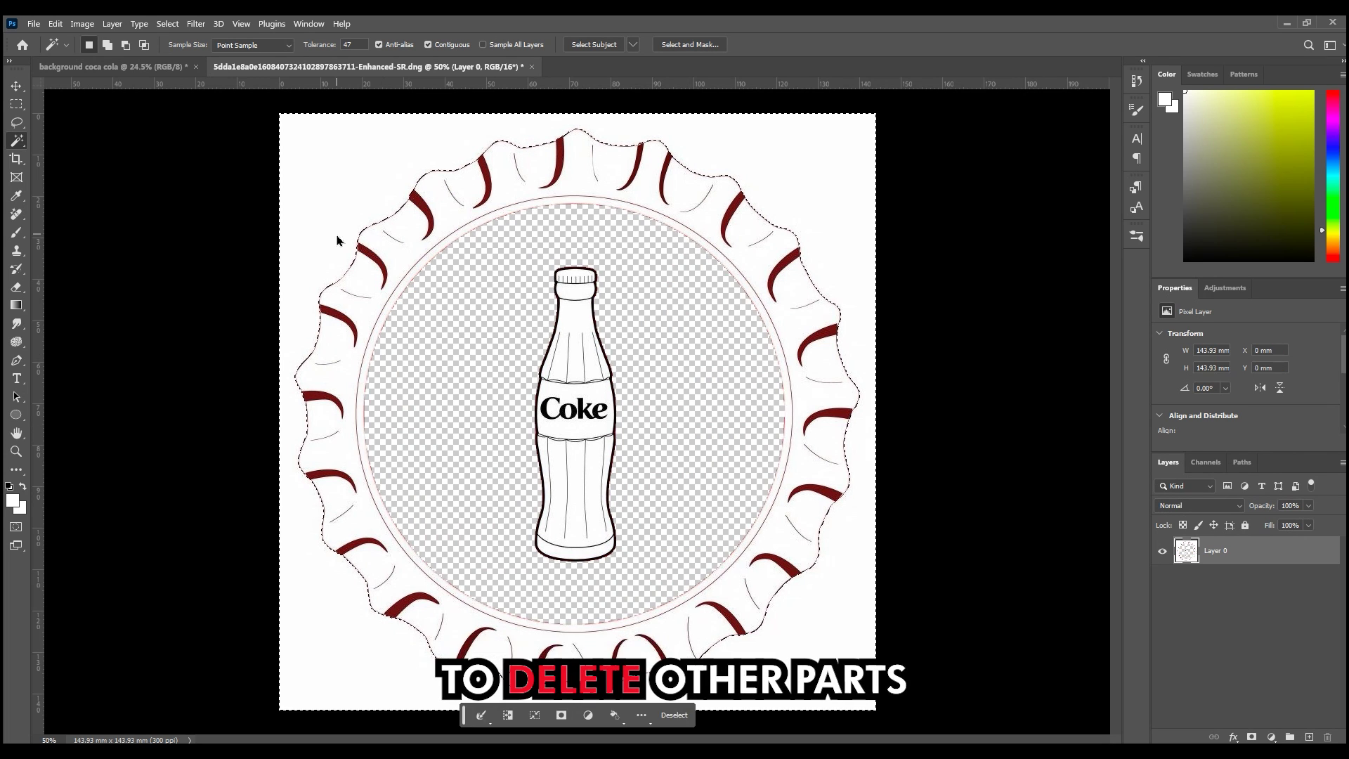
key(Delete)
key(ctrl+d)
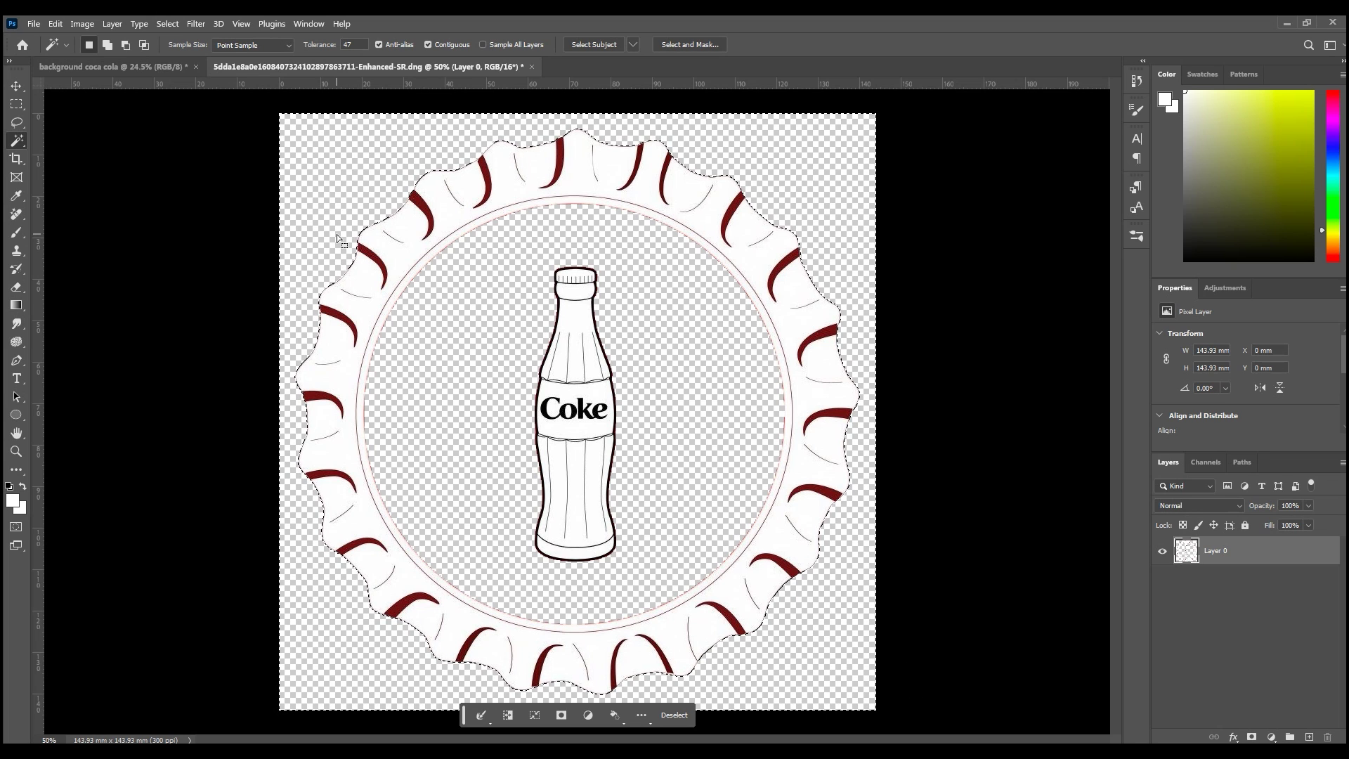
mouse_move(559, 316)
mouse_down()
mouse_move(583, 366)
mouse_move(591, 522)
mouse_up()
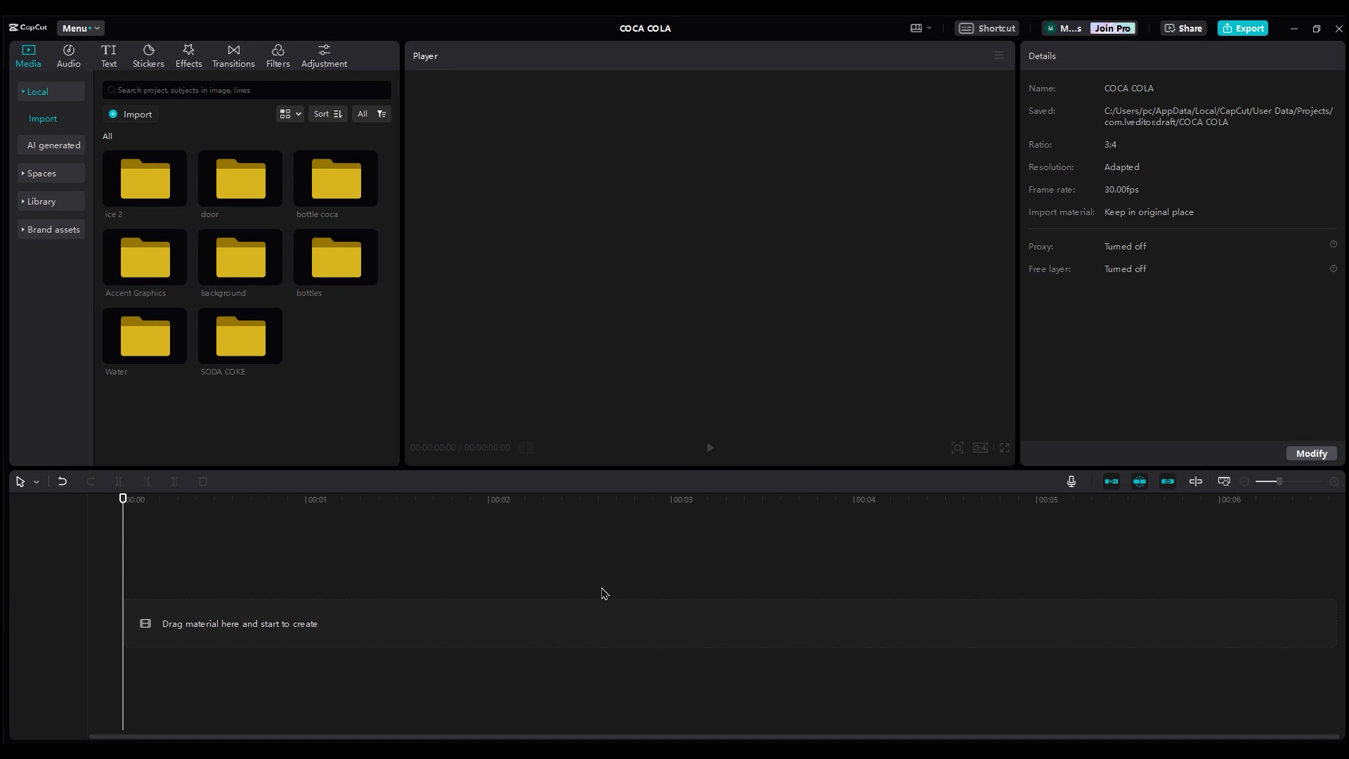
Step: Switch to CapCut and turn on Free layer in the COCA COLA project settings
click(1311, 453)
click(632, 482)
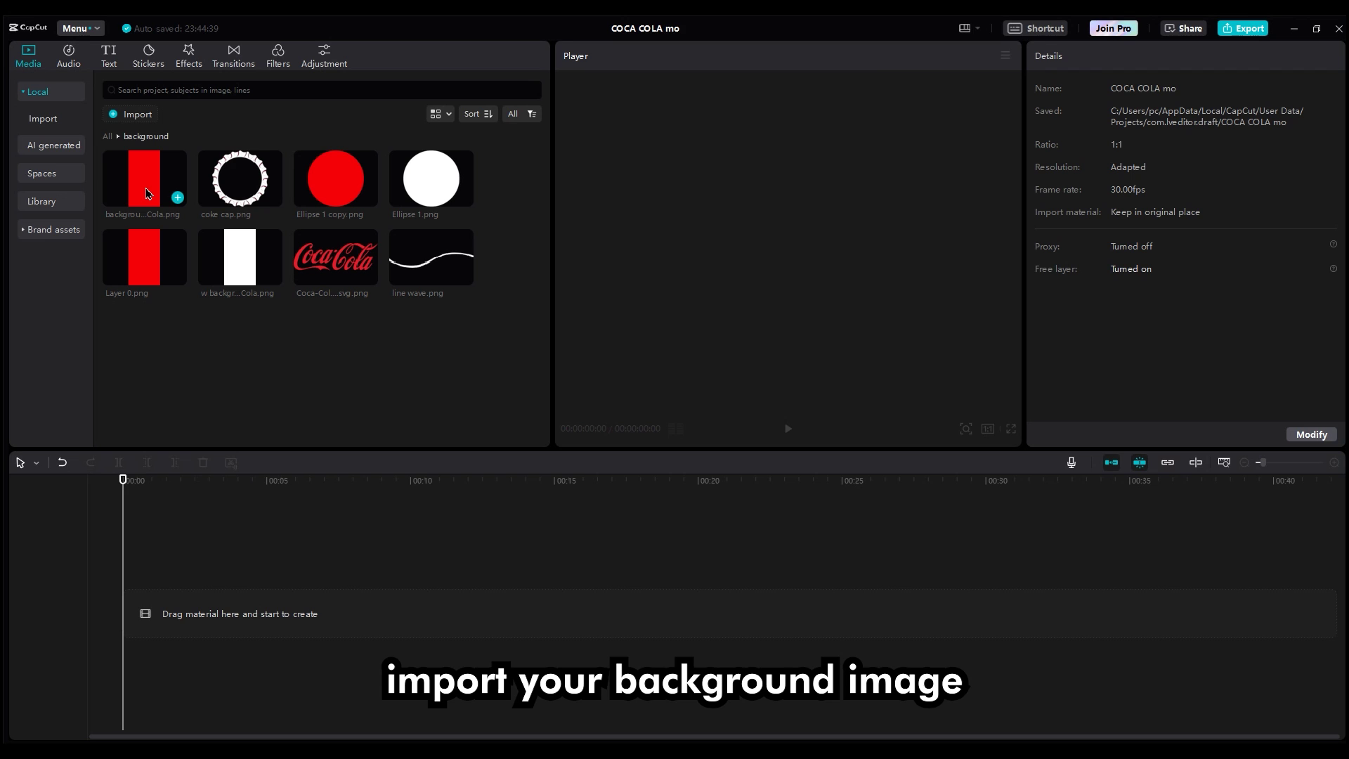
Step: Place the red background Coca-Cola.png image at the start of the timeline and return to the full media list
click(147, 193)
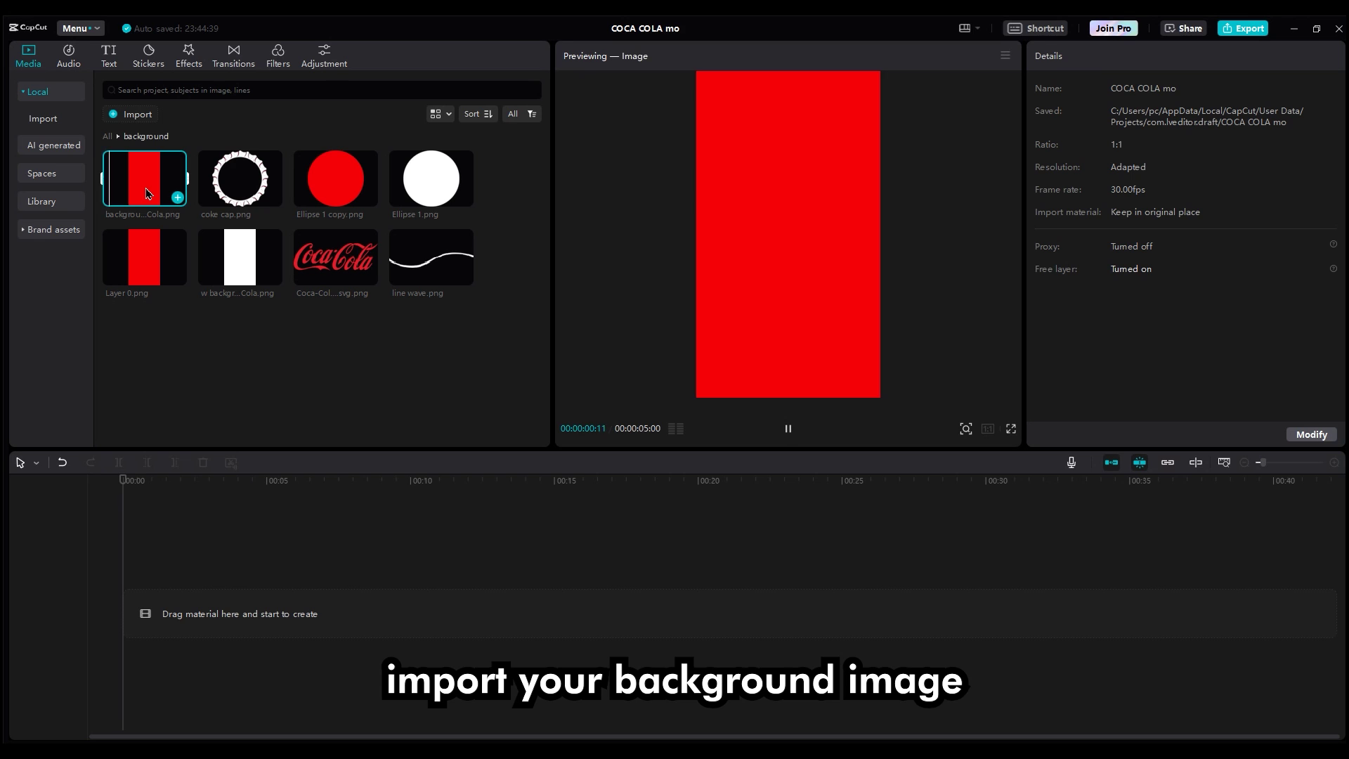
drag(148, 193, 105, 625)
click(107, 137)
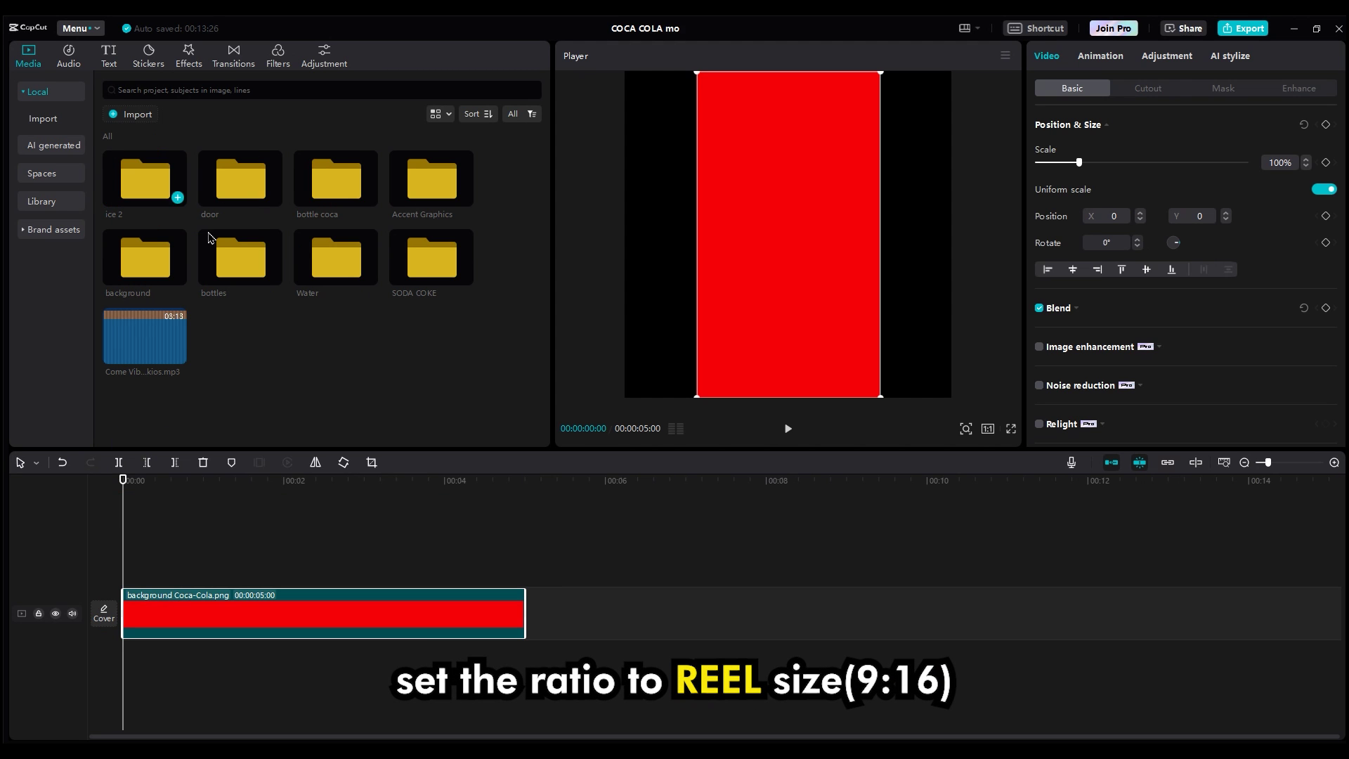
Step: Set the canvas ratio to 9:16 and extend the background clip to 00:00:14:08
click(988, 429)
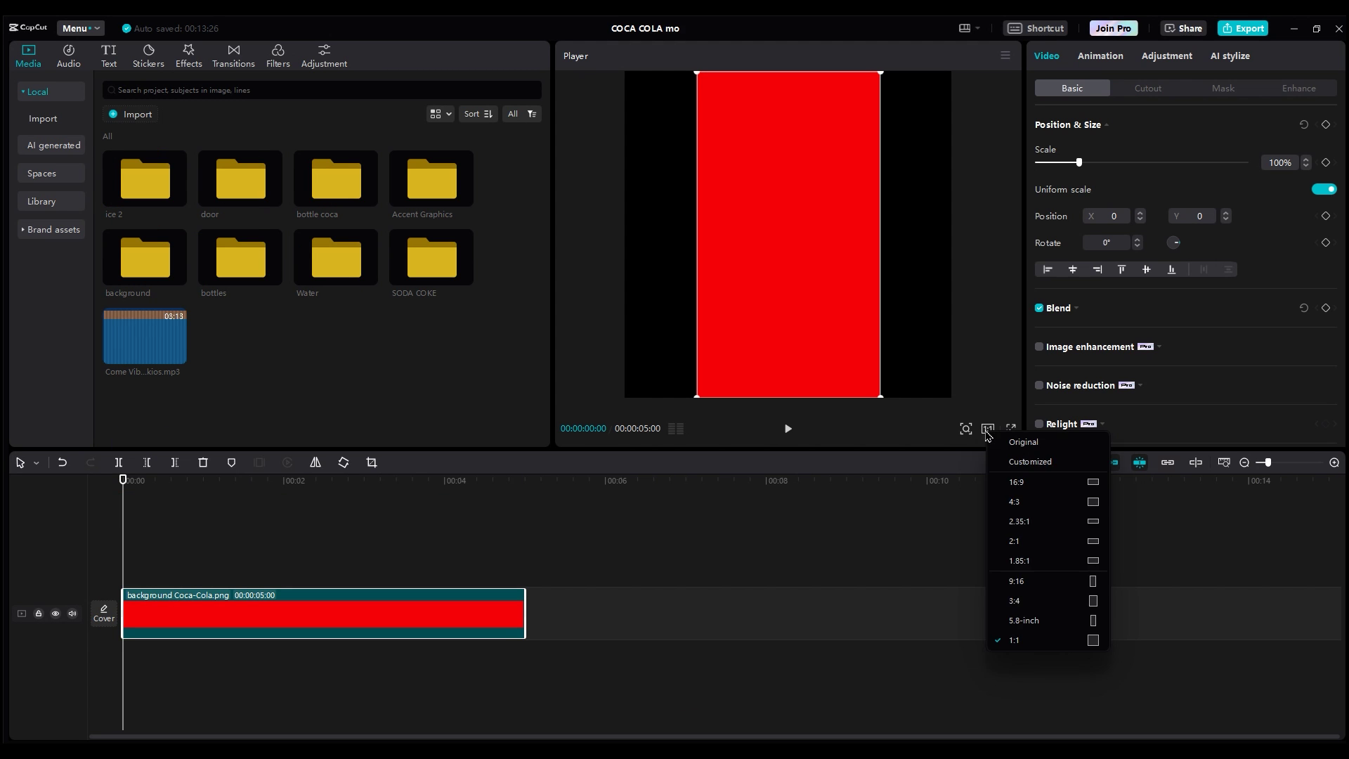
click(1019, 581)
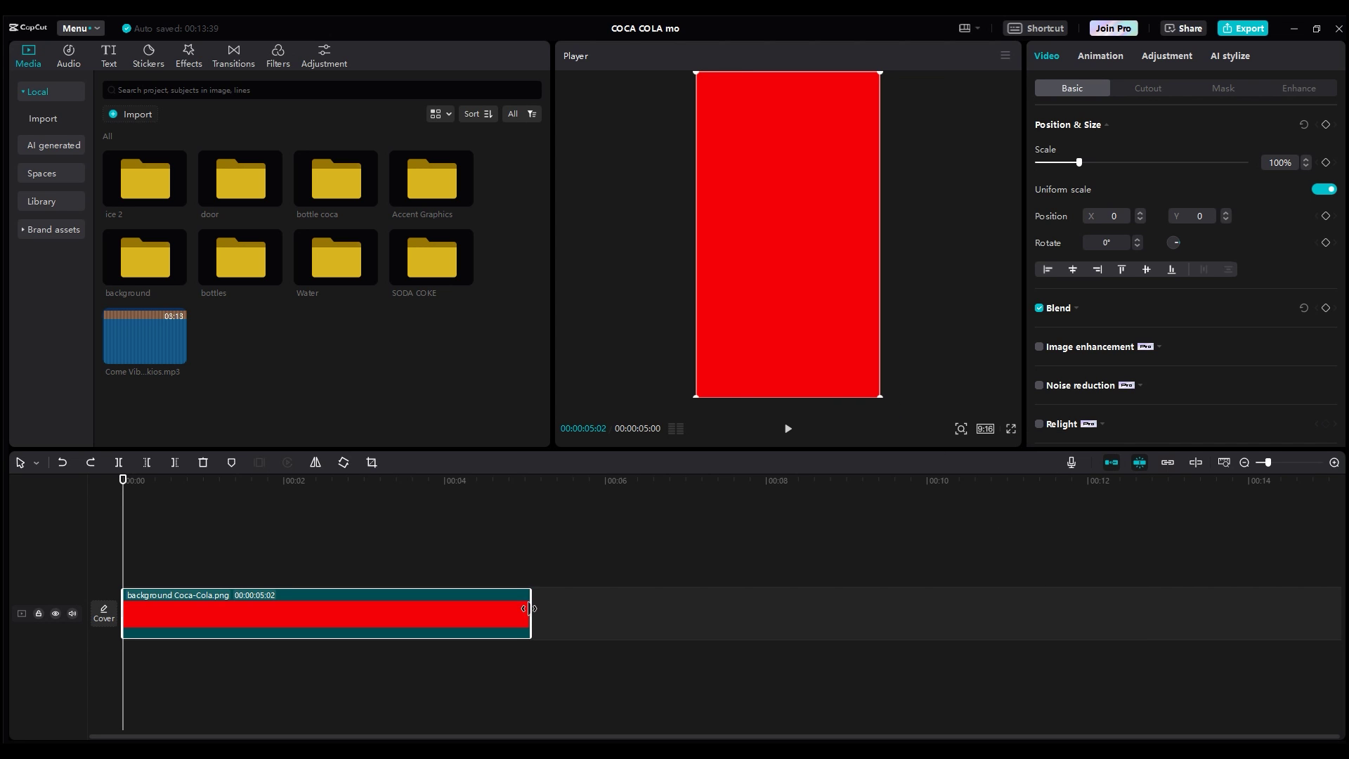
drag(529, 609, 1129, 592)
drag(1228, 590, 1256, 590)
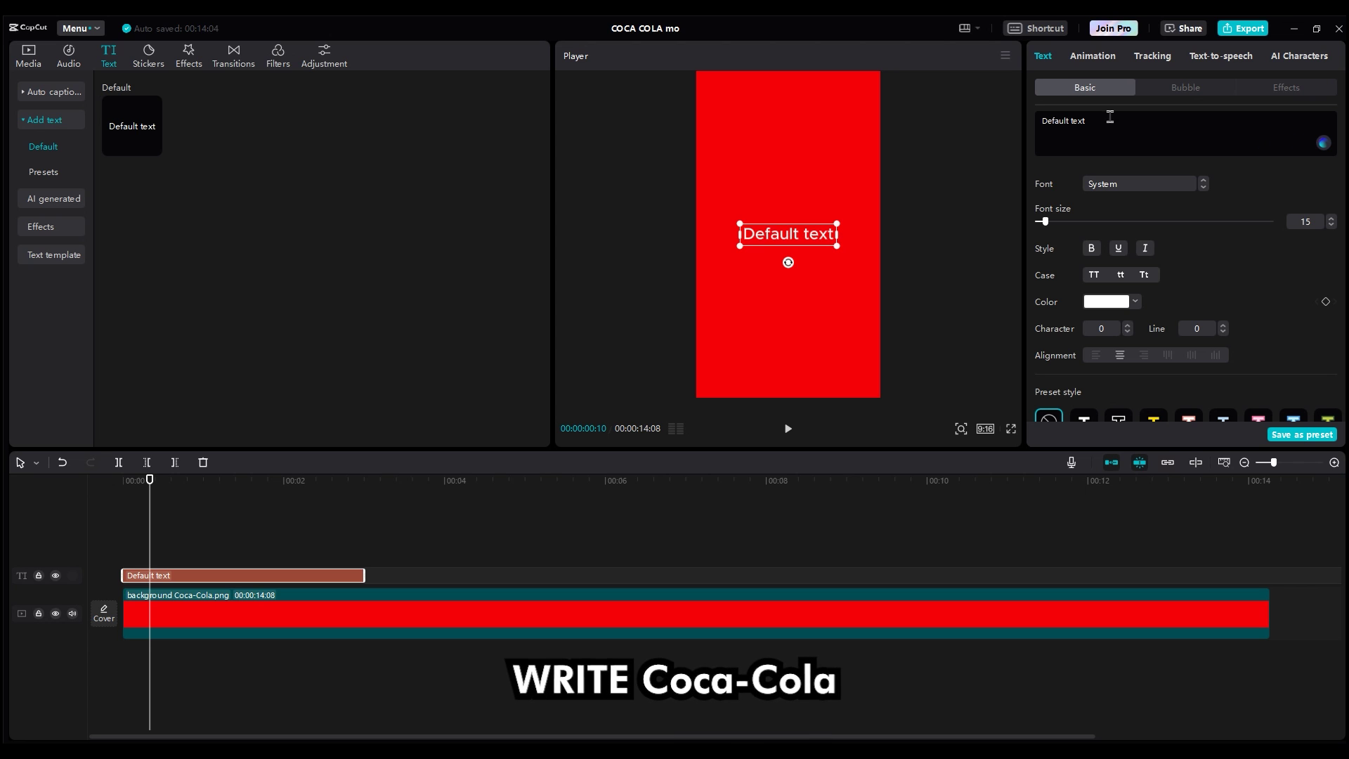
Step: Change the default text to "coca cola" in the ZY Vigorous-Medium font and enlarge it to the frame's width
drag(1110, 118, 959, 122)
text(coca cola)
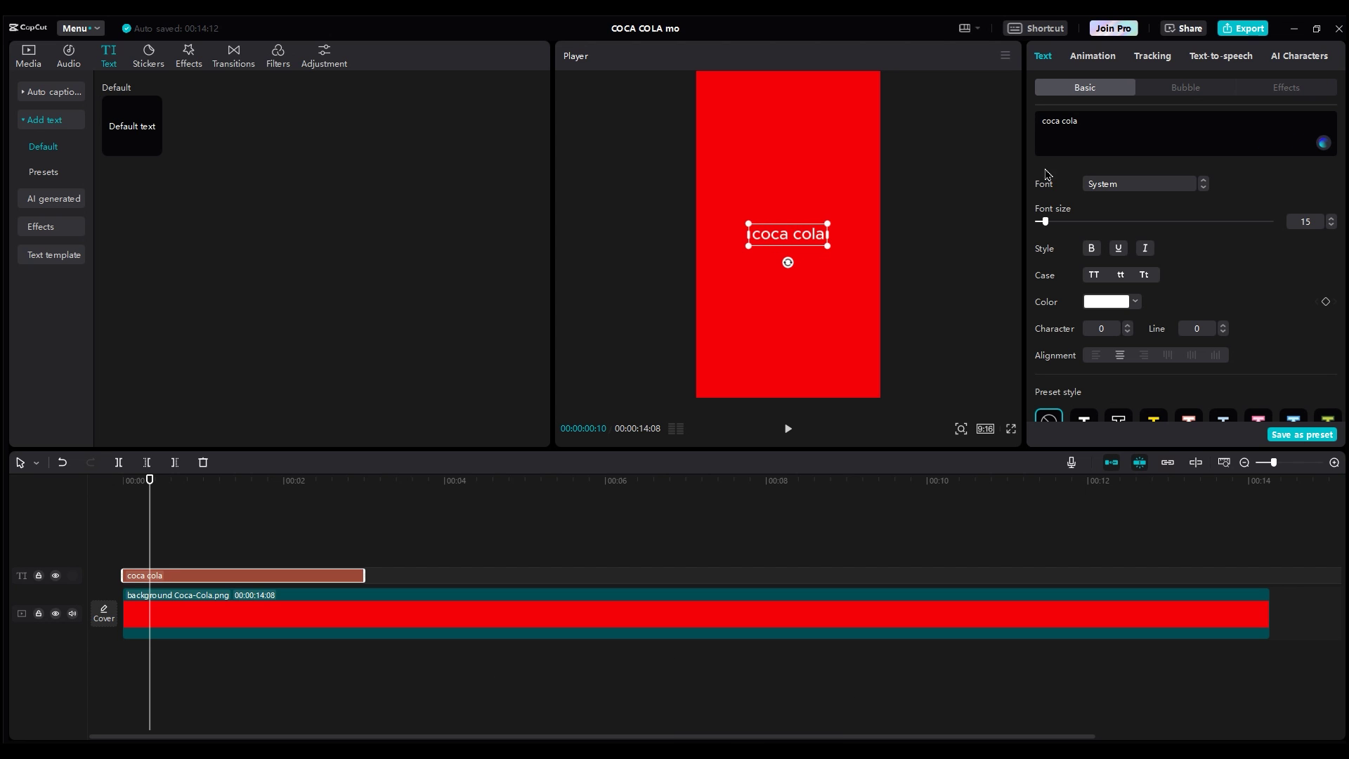
click(1112, 186)
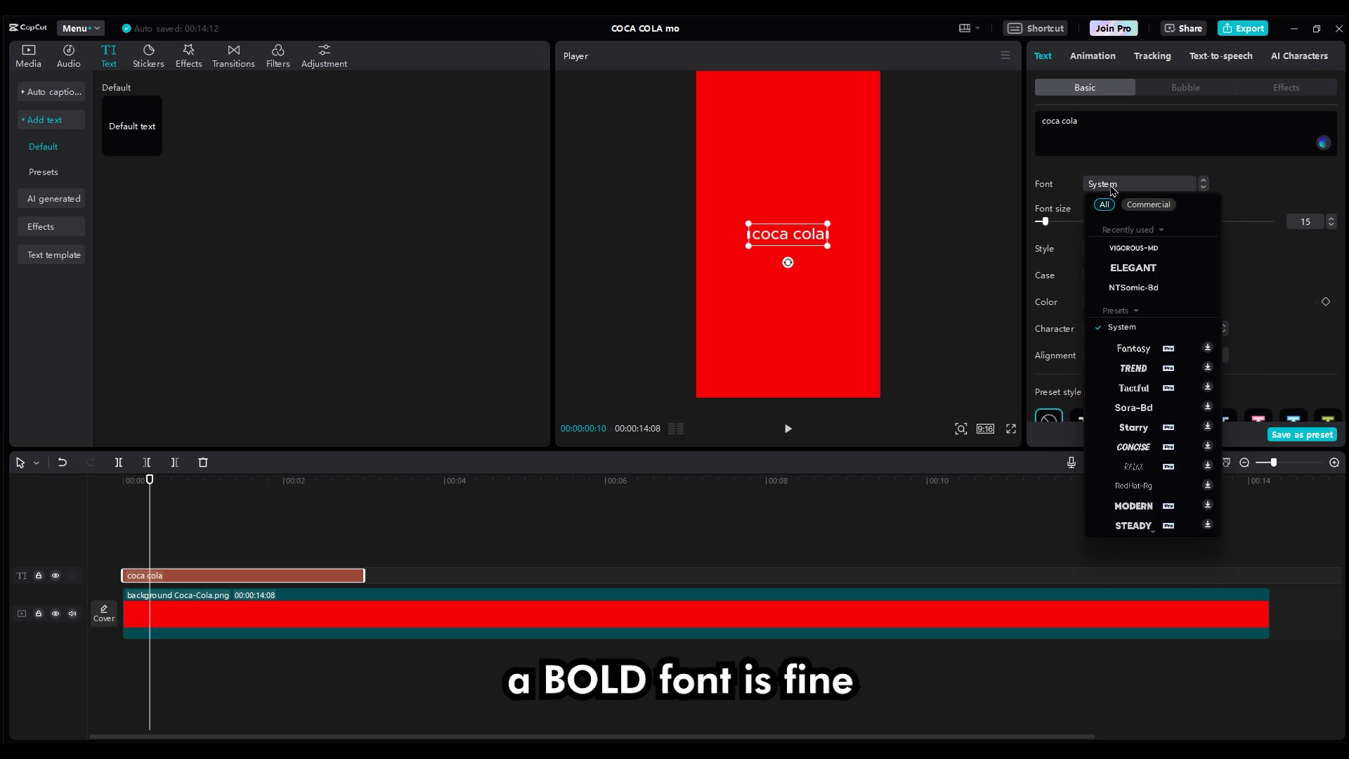
click(1134, 248)
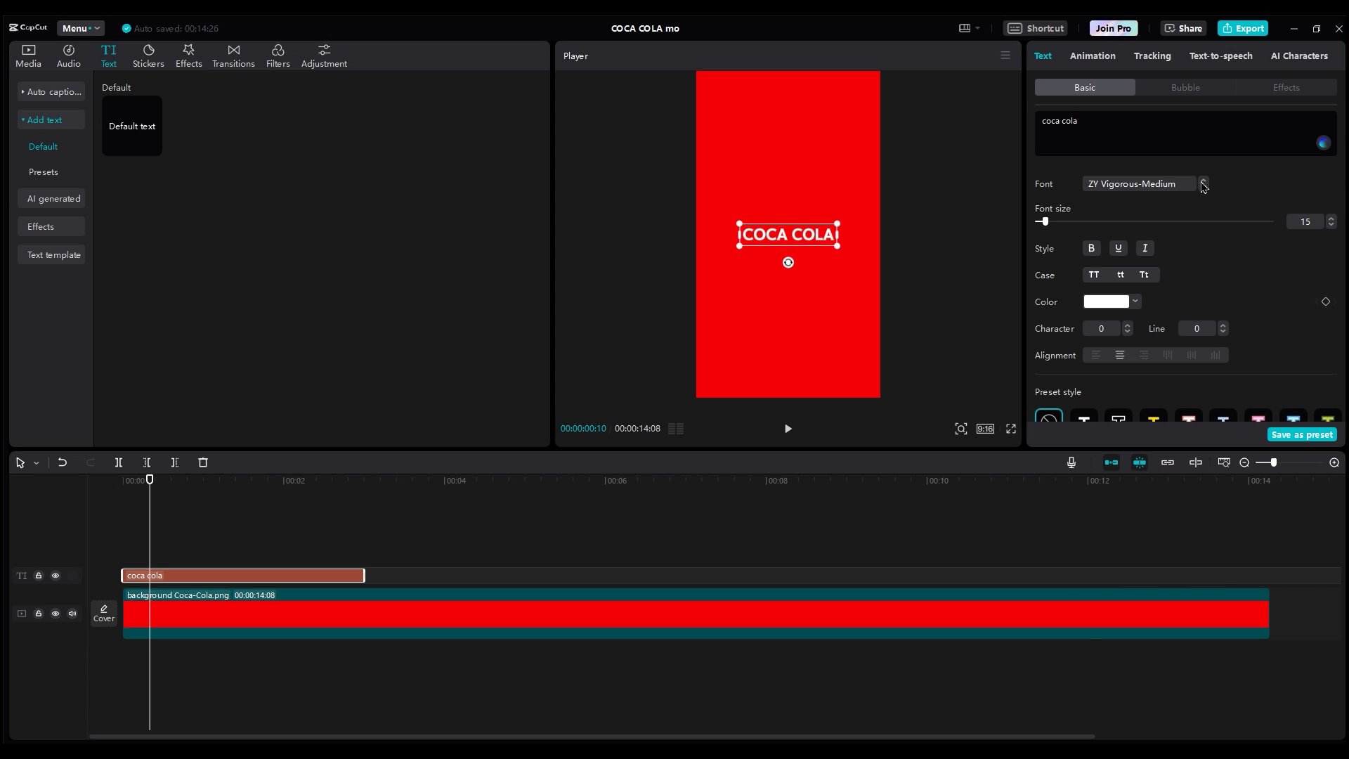
drag(961, 279, 911, 265)
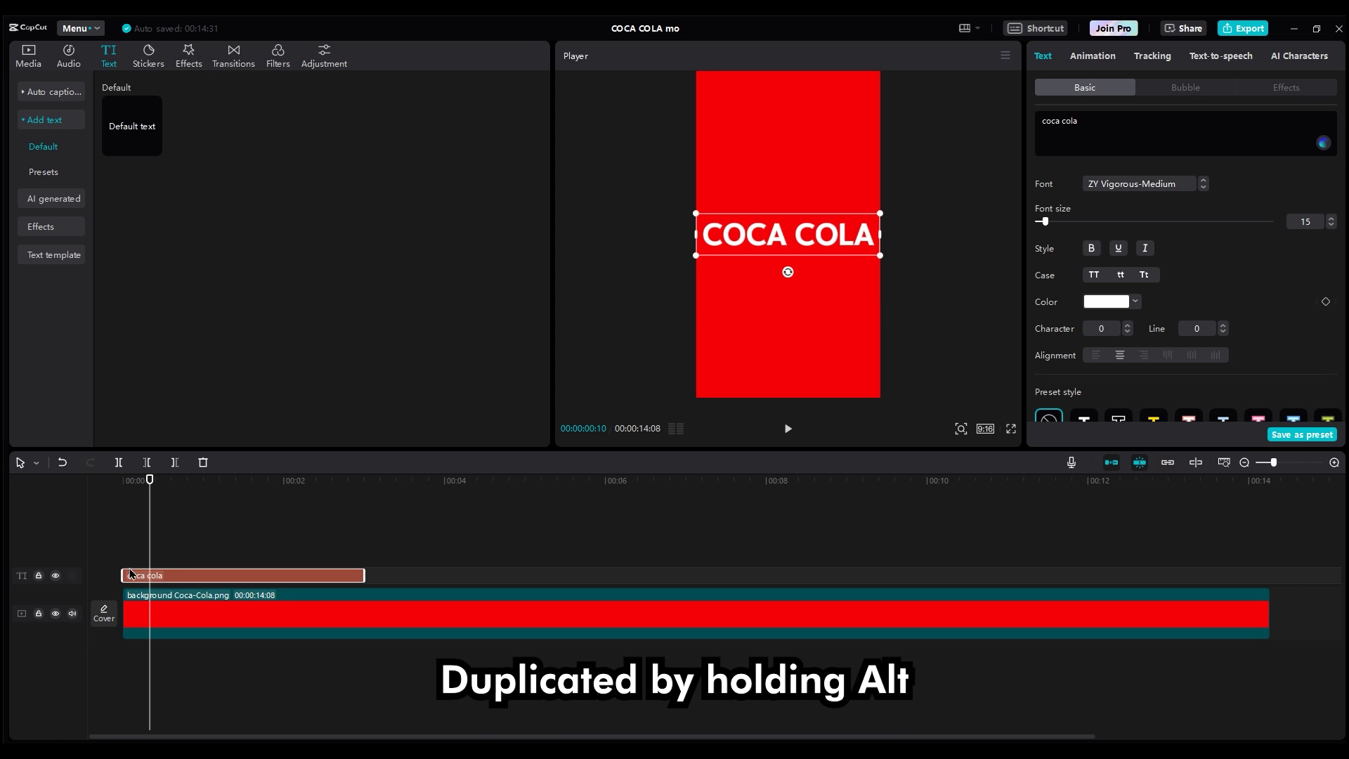
Step: Duplicate the coca cola text clip twice, stacking the copies on separate tracks above the original
drag(125, 574, 124, 556)
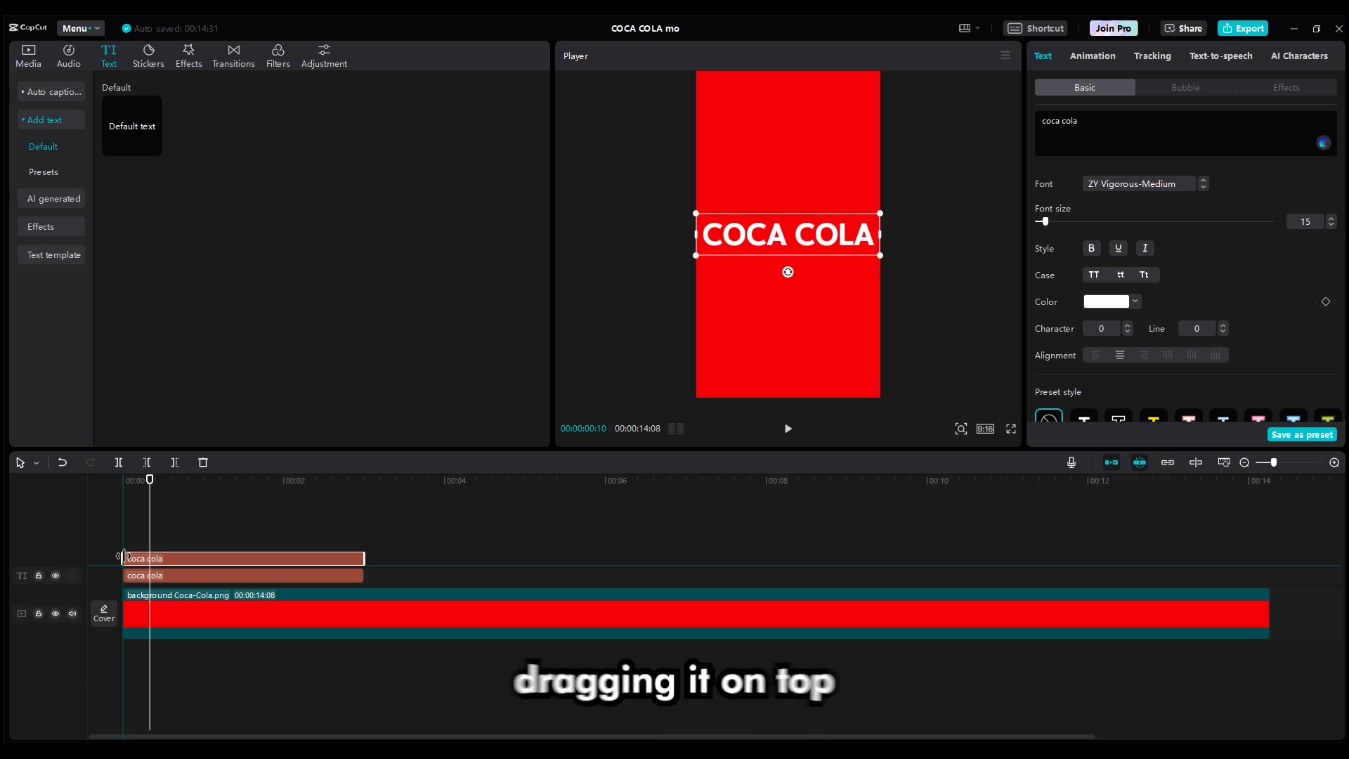
drag(124, 556, 154, 538)
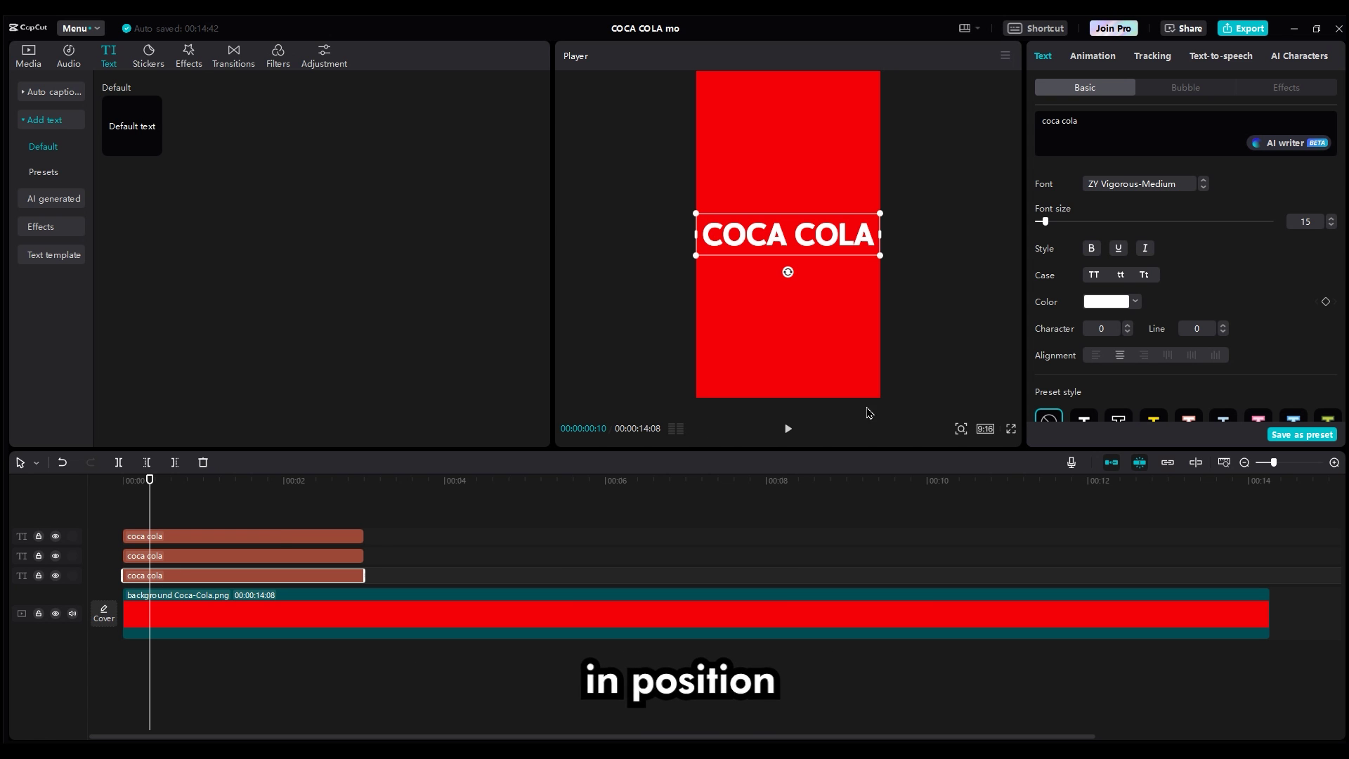
Step: Set the Y position of the lowest text track's clip to -400 and the highest track's clip to 400
scroll(1141, 383, down, 10)
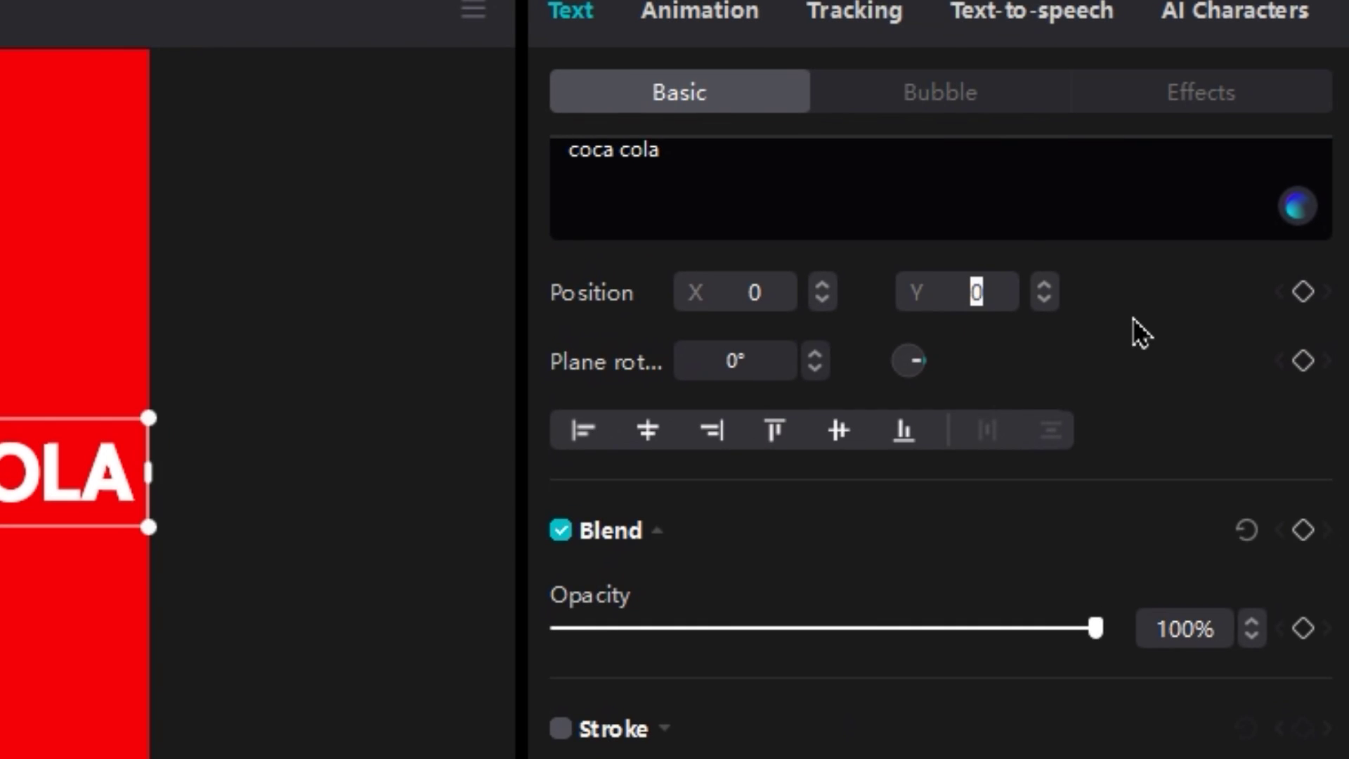
text(-400)
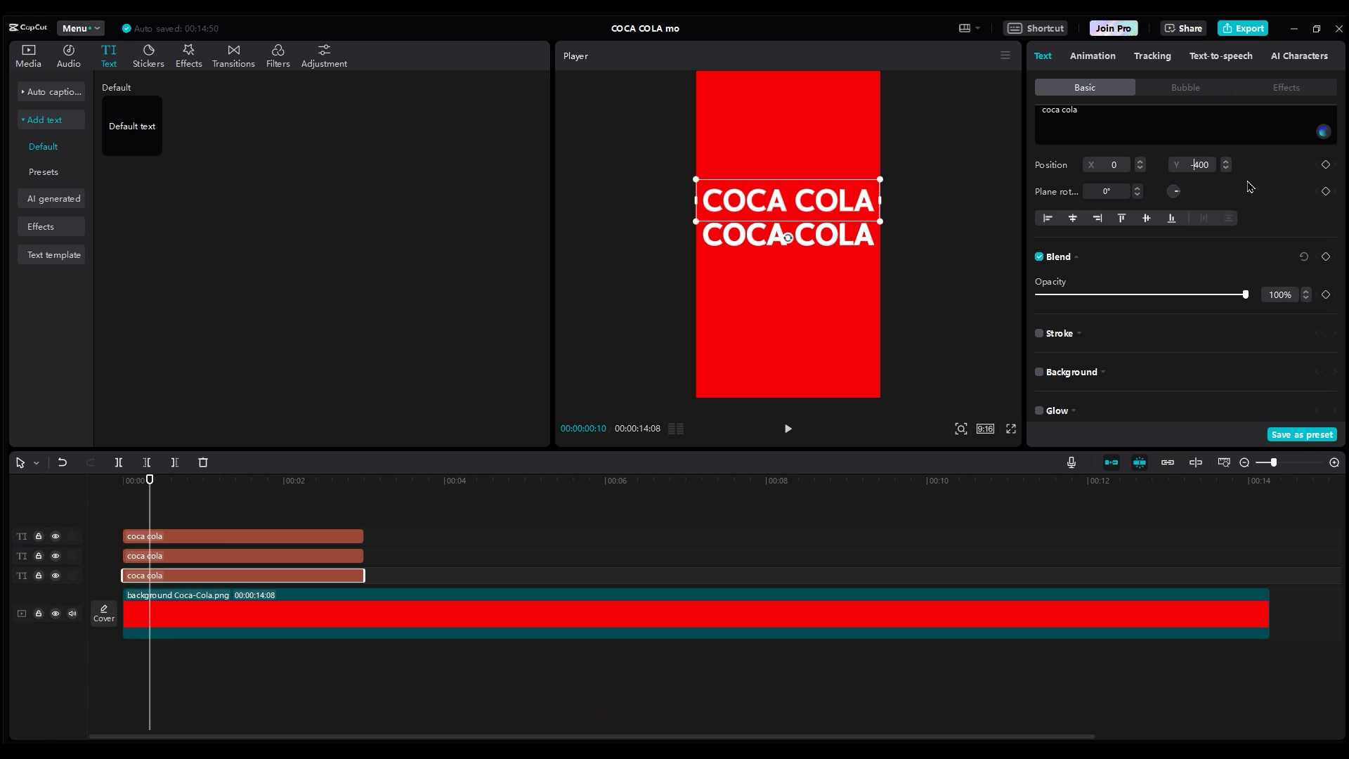
key(Return)
click(163, 541)
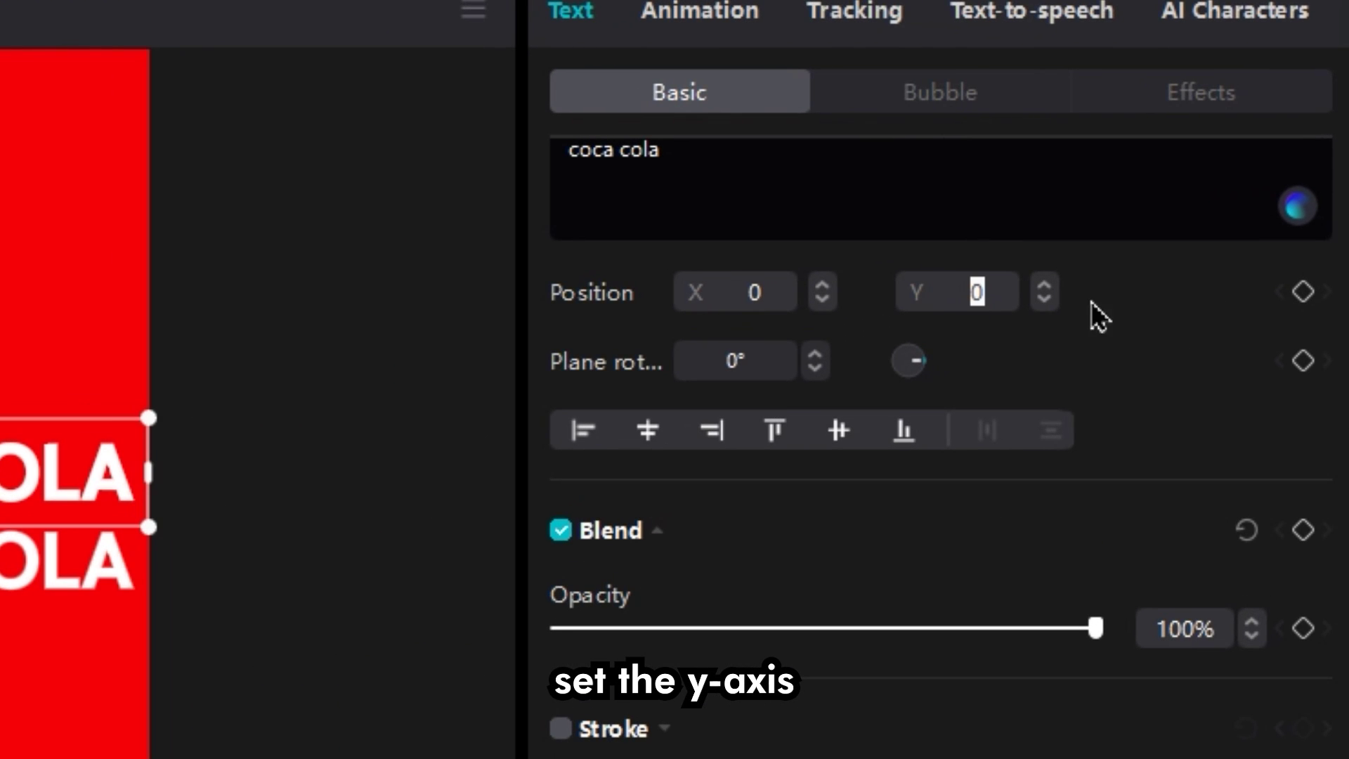
text(400)
key(Return)
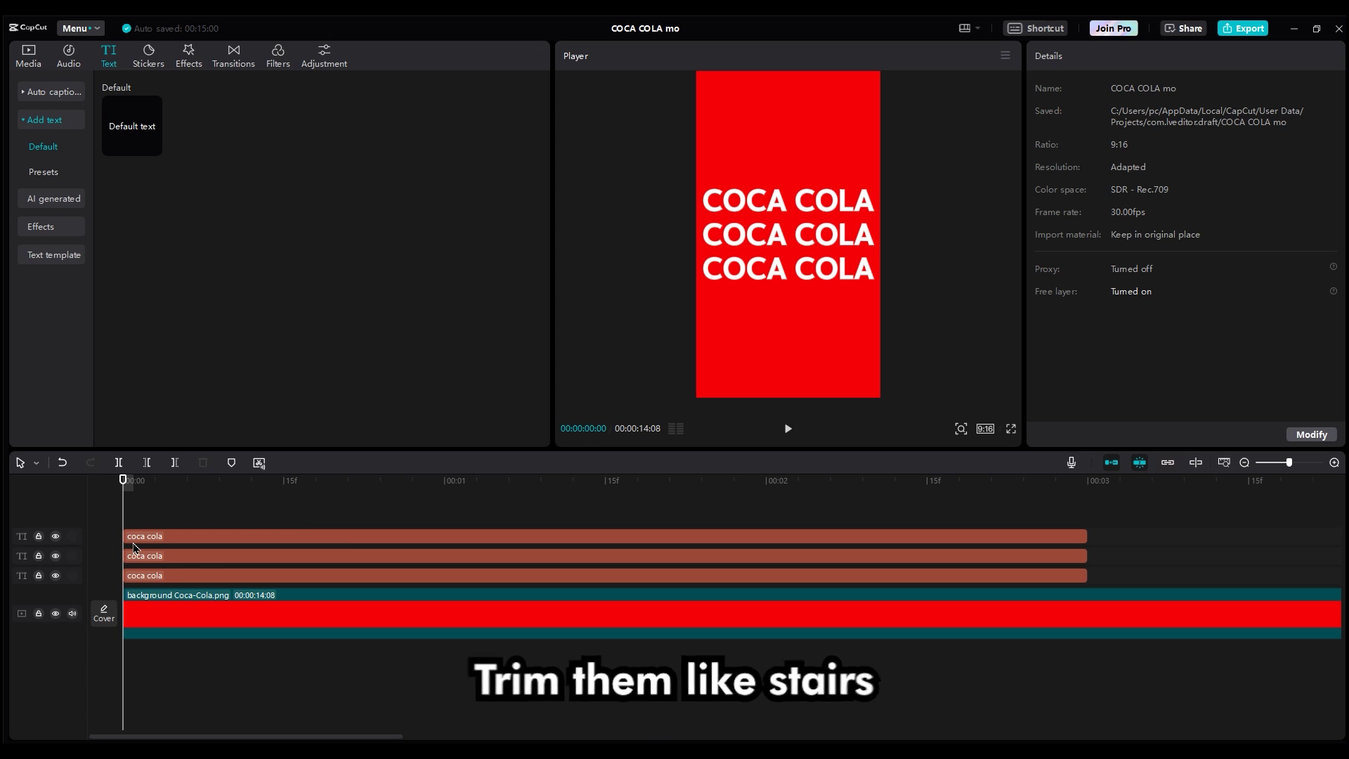
Step: Trim the starts of the middle and lowest text clips to about frames 11 and 21, forming a staircase
click(134, 541)
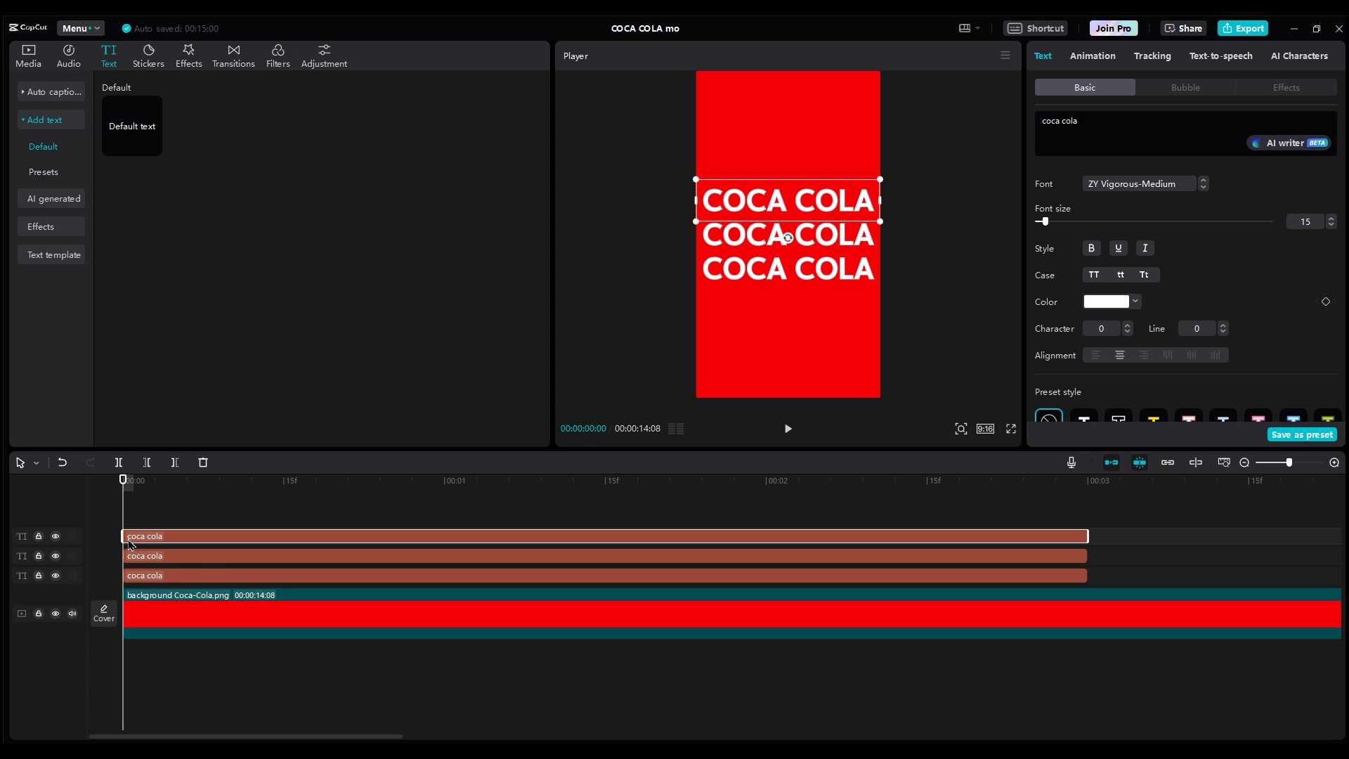
key(Right)
key(Right)
key(Right)
key(Right)
key(Right)
key(Right)
key(Right)
key(Right)
key(Right)
key(Right)
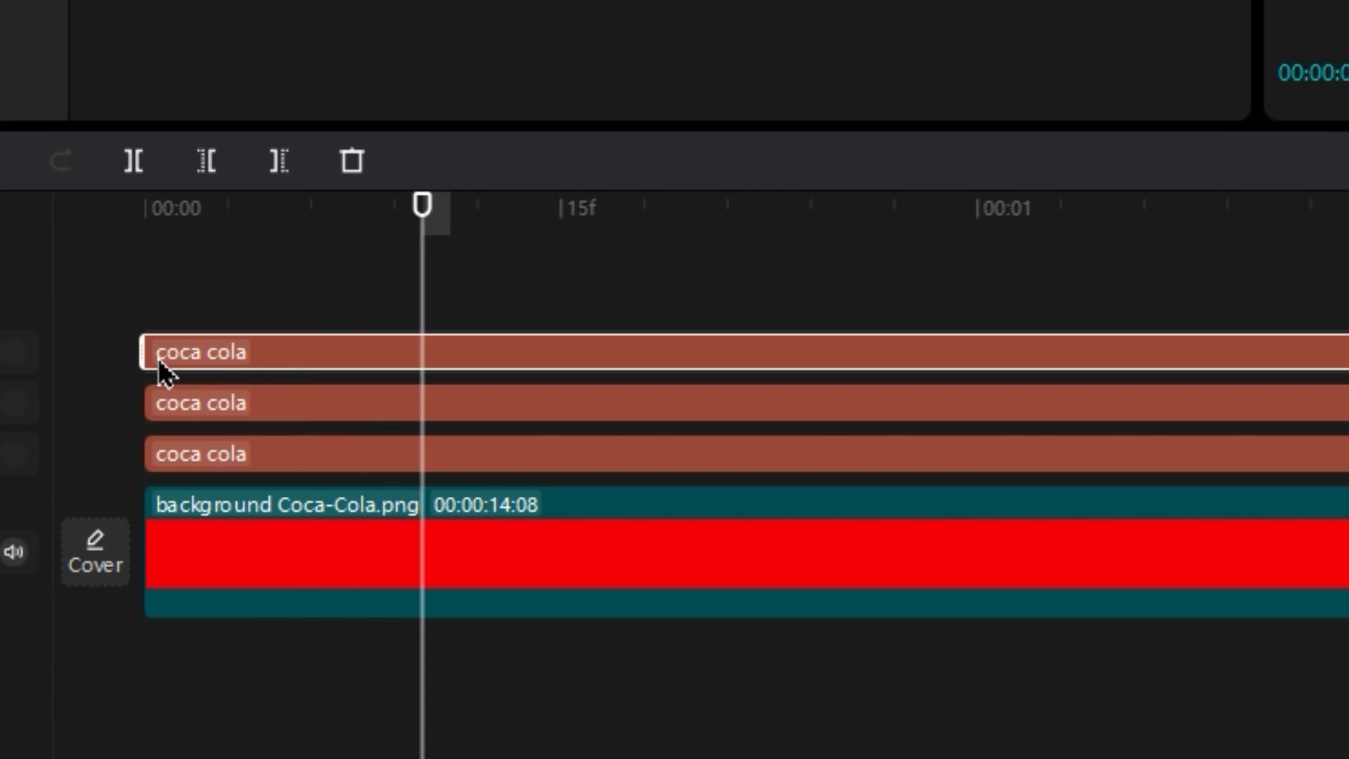
click(161, 396)
drag(146, 402, 450, 404)
click(192, 465)
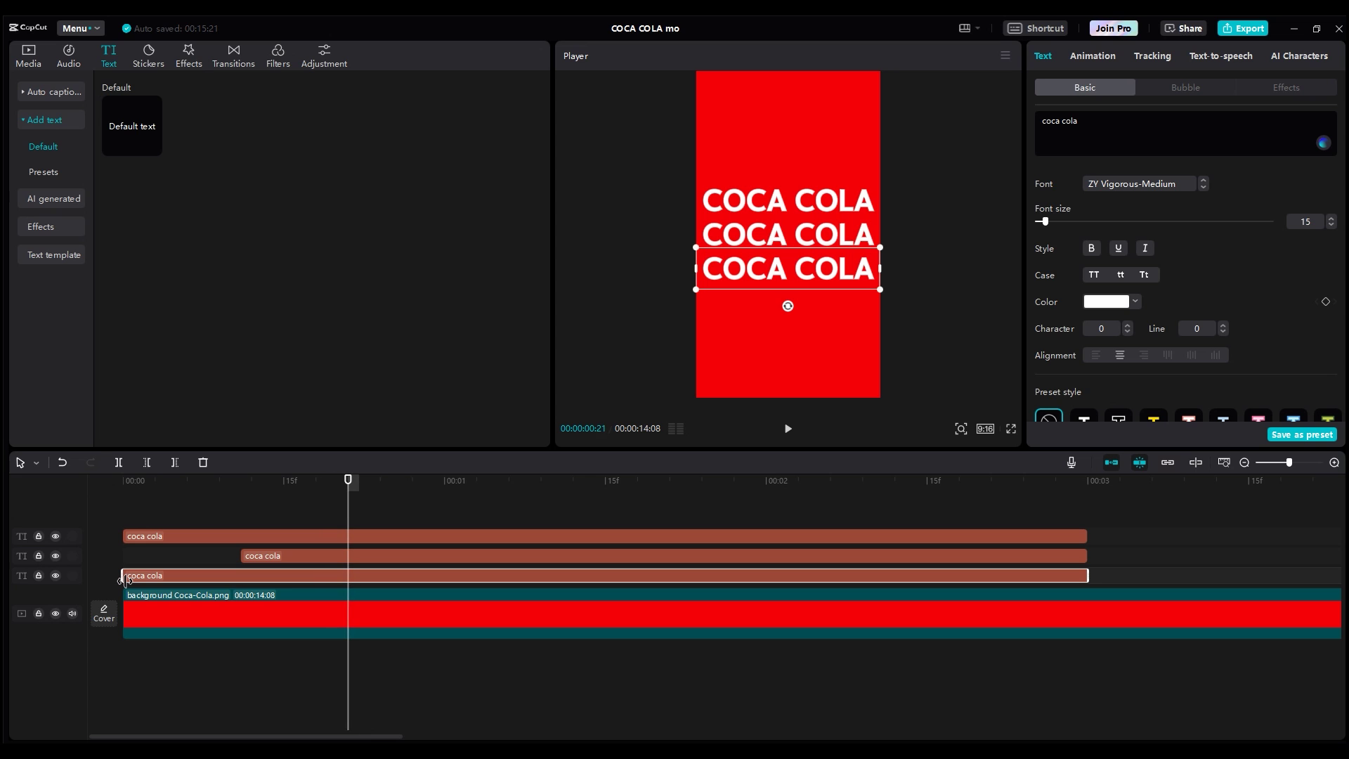
click(186, 525)
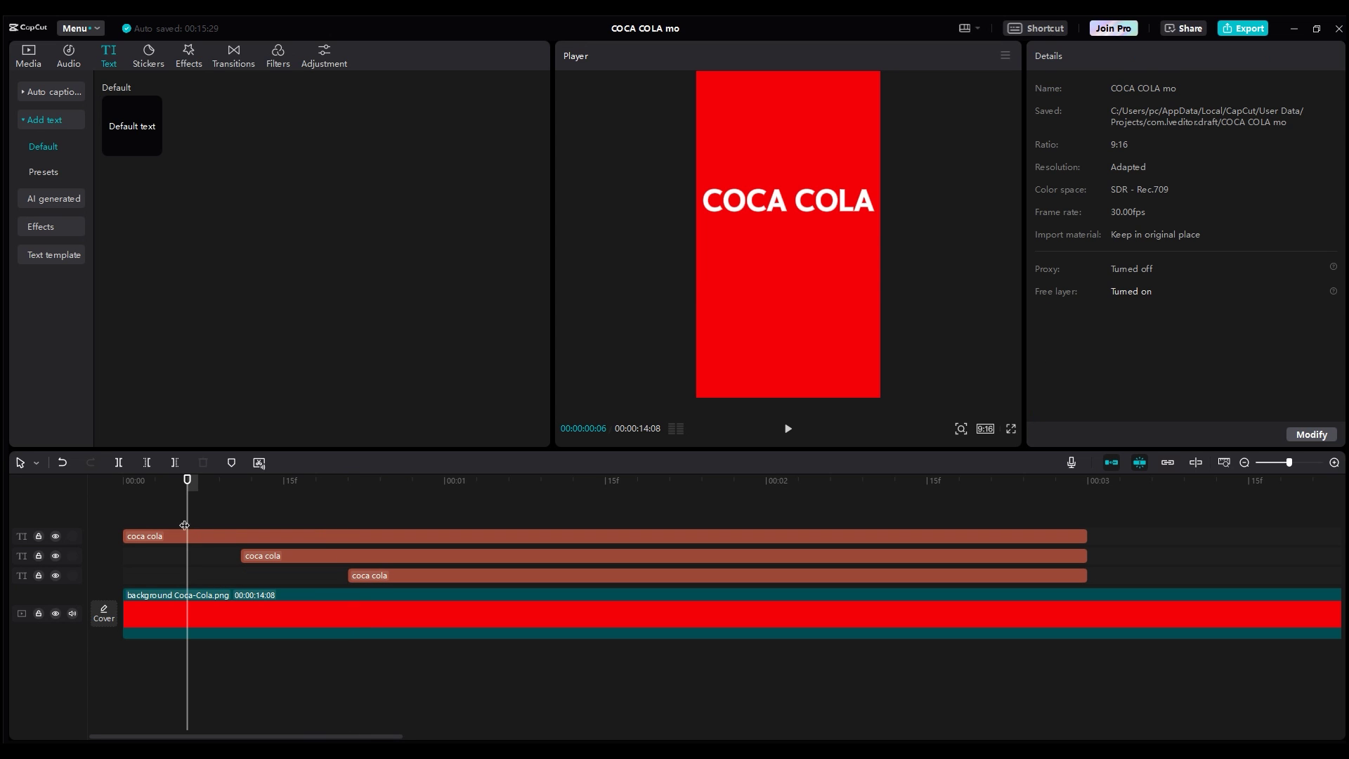
Step: Shift all three text clips together about 3 frames forward on the timeline and play the staggered text from the beginning
drag(240, 508, 470, 583)
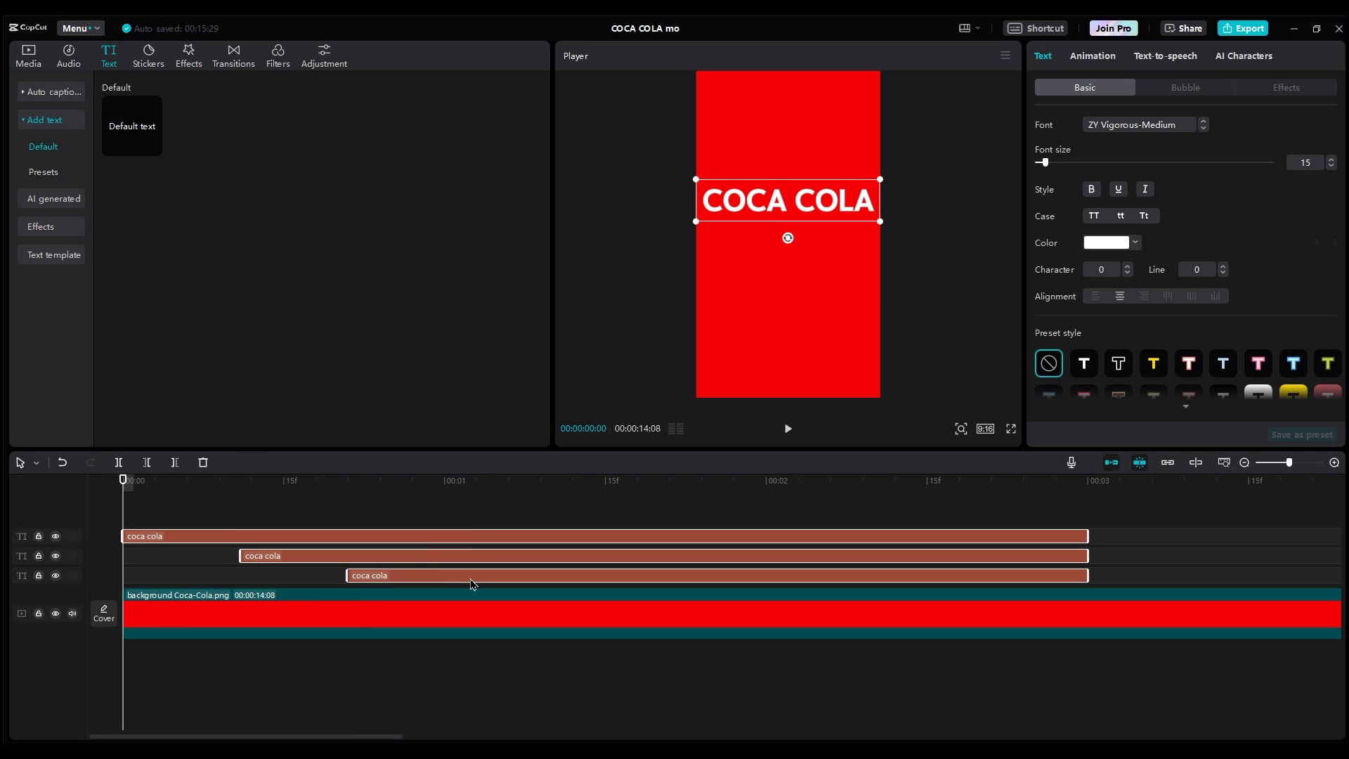
drag(271, 558, 303, 561)
drag(163, 489, 136, 490)
key(space)
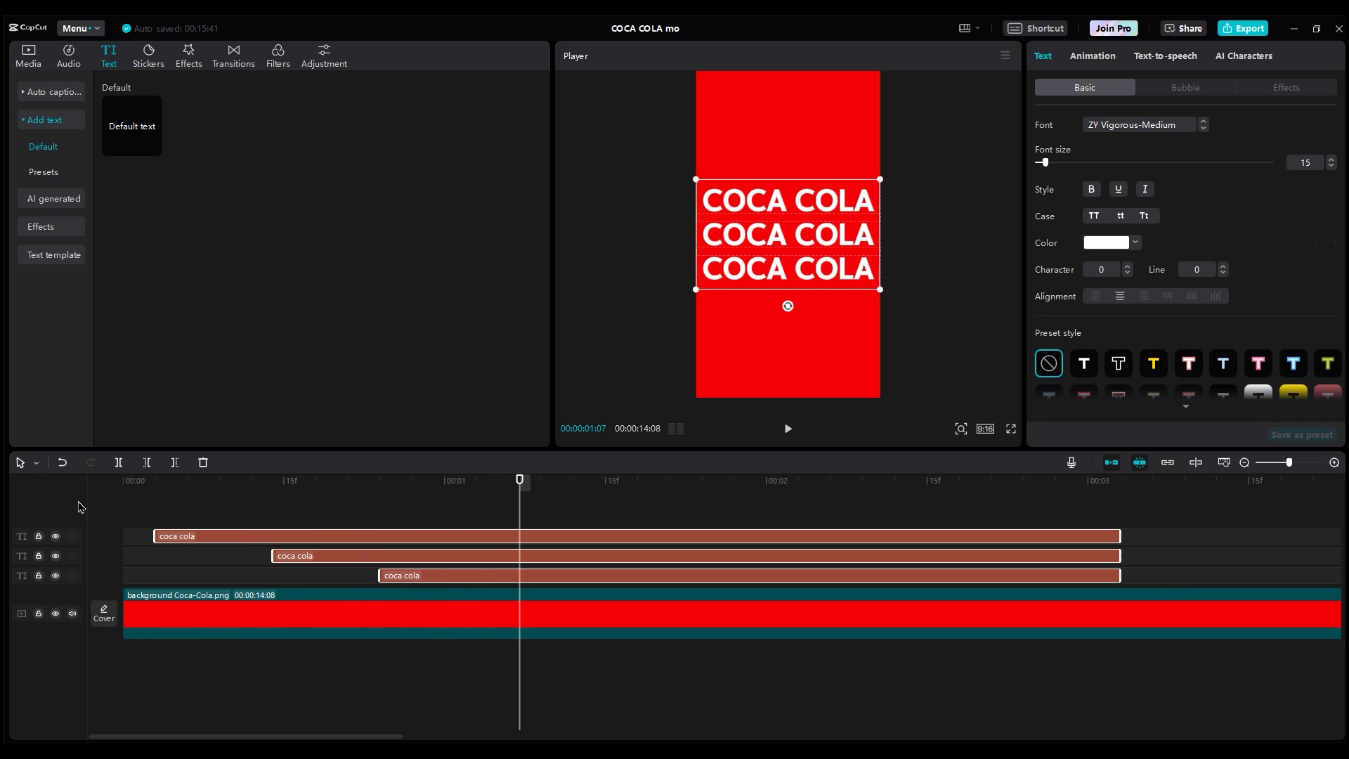
click(136, 502)
key(space)
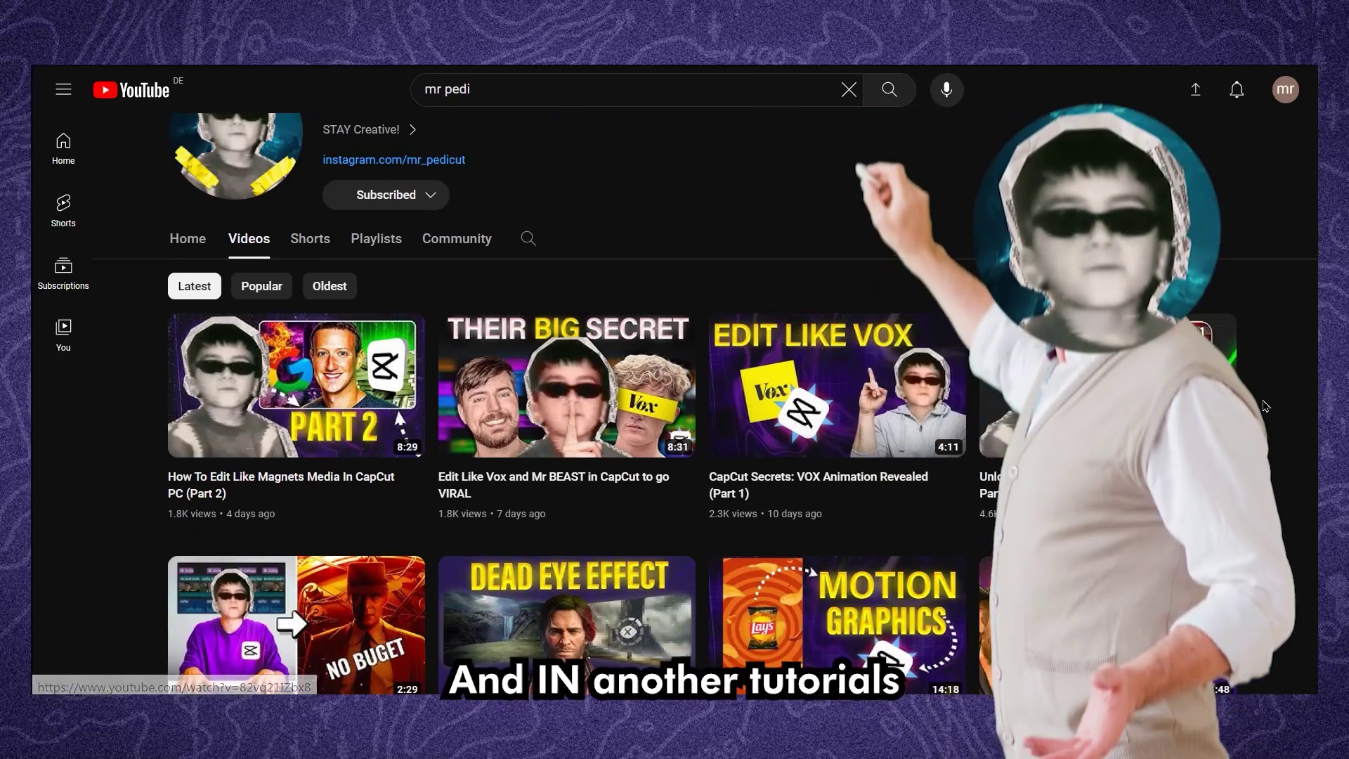
scroll(1266, 407, down, 2)
scroll(1266, 407, up, 4)
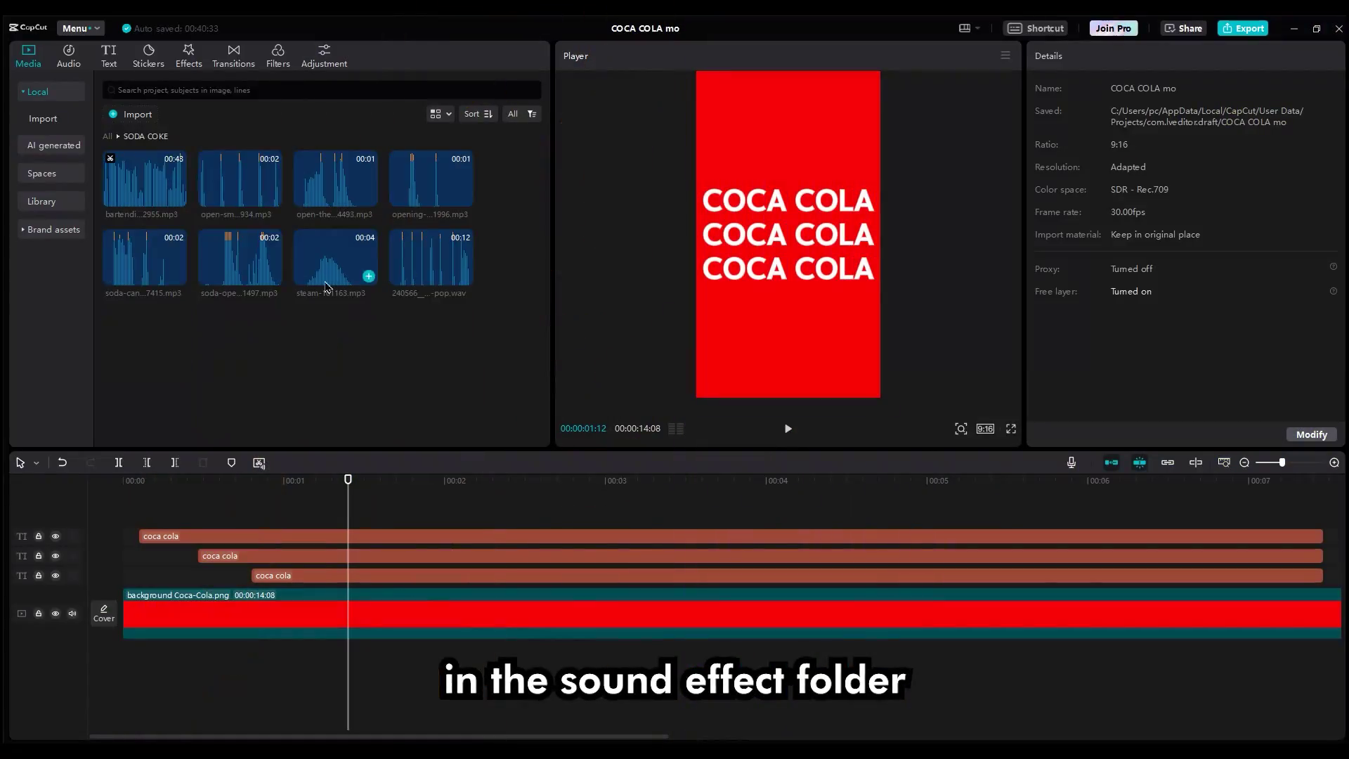
Step: Preview sounds in the SODA COKE folder and place open-small-lid-80934.mp3 on an audio track below the background, near the timeline's start
click(239, 200)
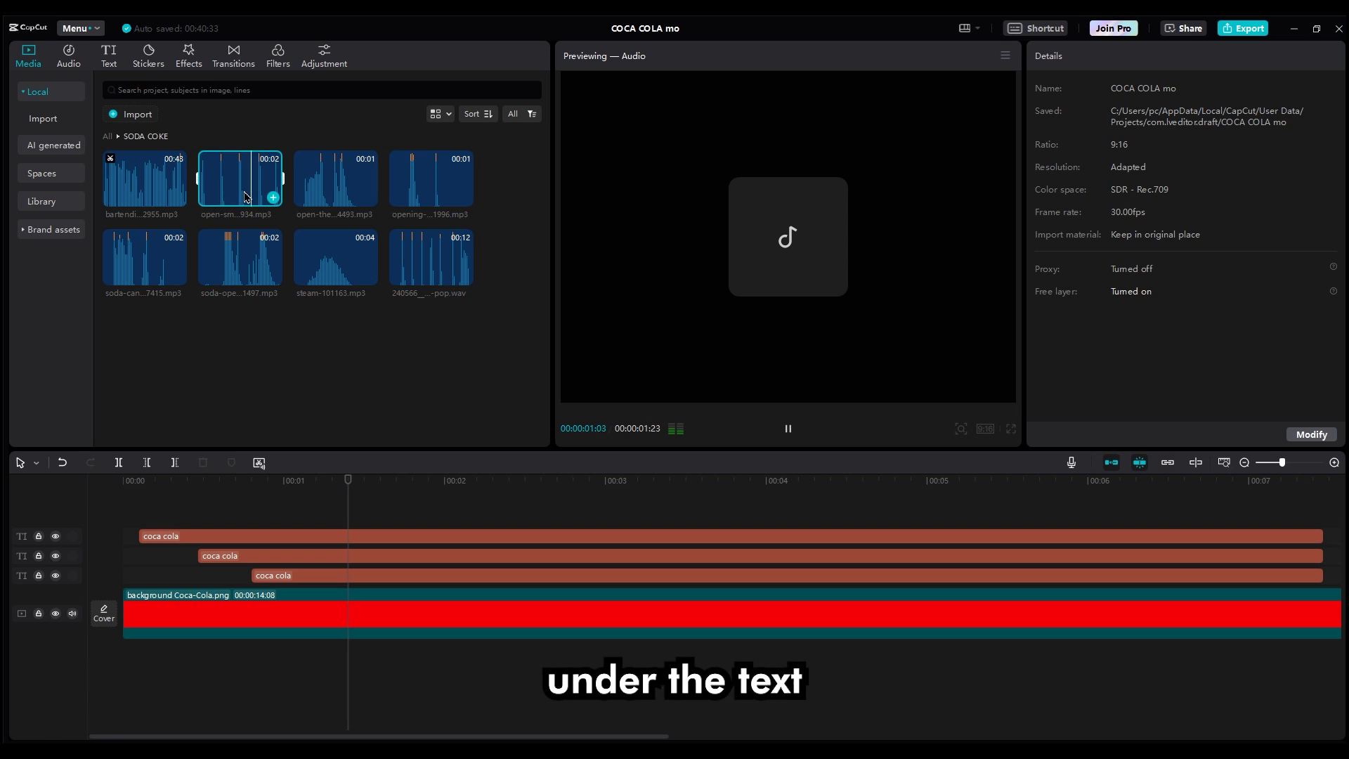
click(413, 184)
drag(219, 187, 164, 662)
click(134, 481)
scroll(239, 663, up, 10)
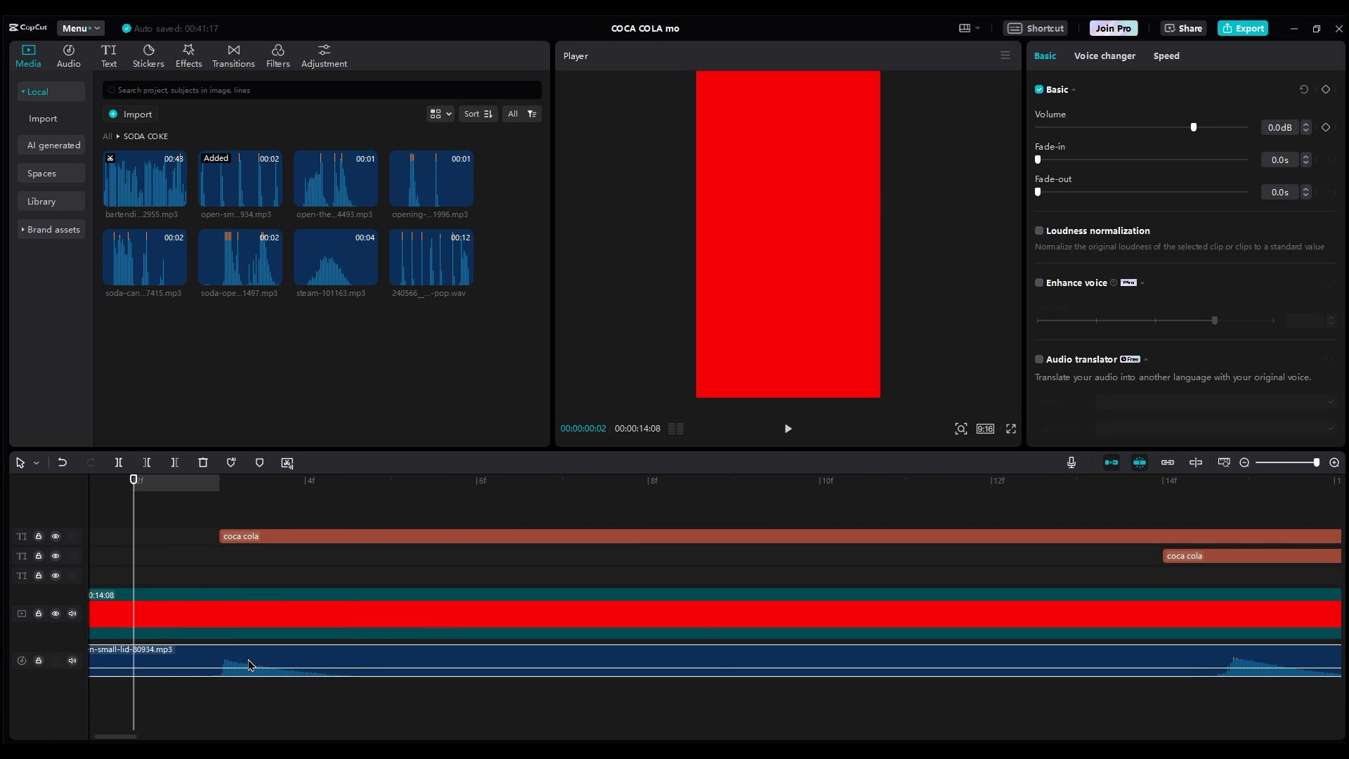
Step: Split the open-small-lid sound at frames 12 and 21 and trim the excess, keeping one pop for each of the three texts
scroll(250, 664, down, 3)
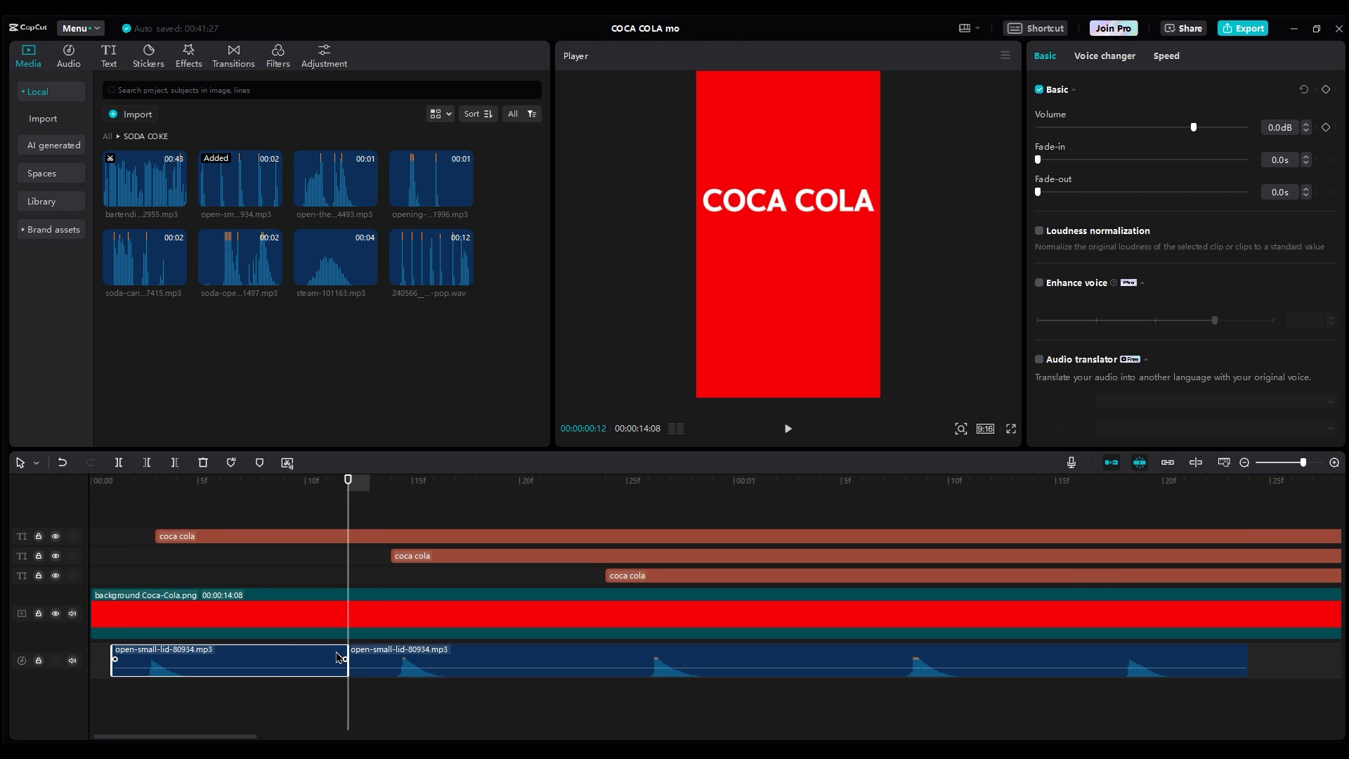
click(302, 578)
click(609, 666)
key(Left)
key(Left)
key(Left)
key(ctrl+b)
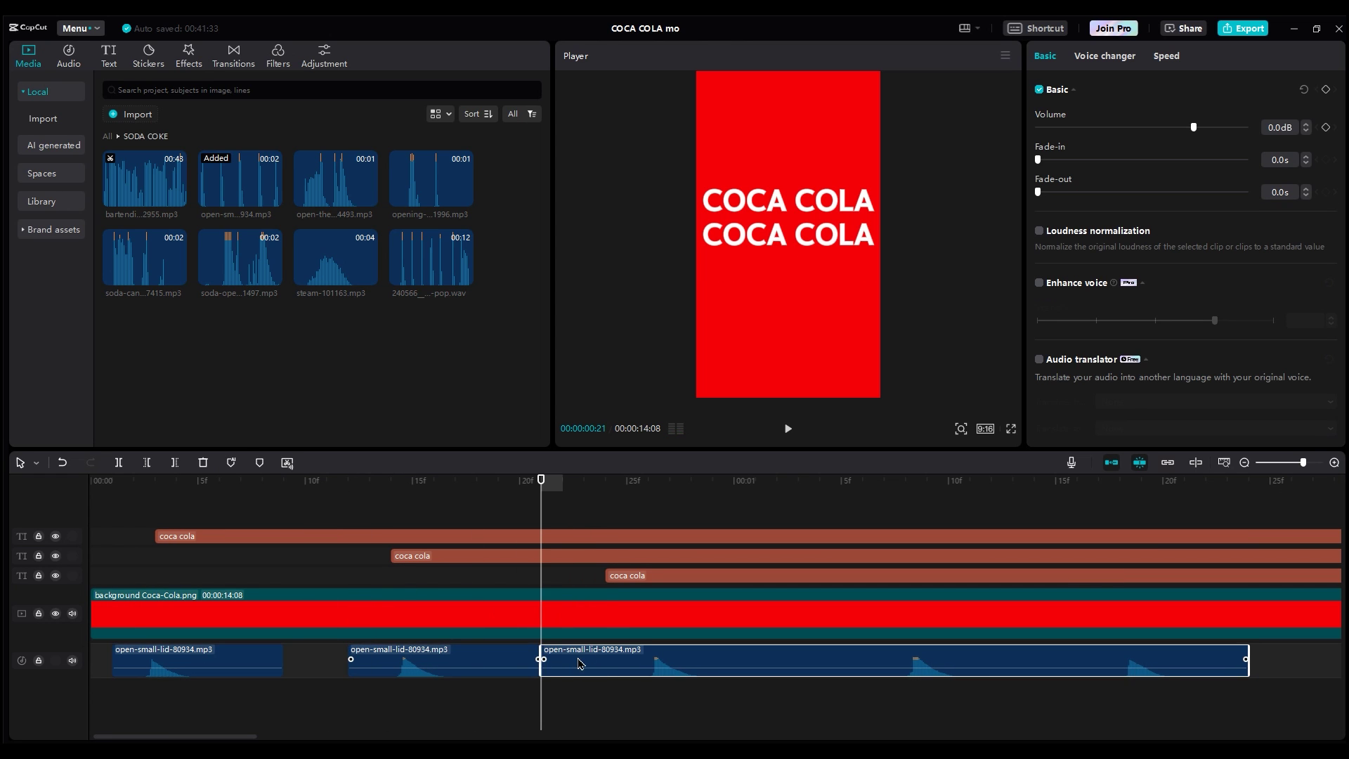
drag(602, 657, 559, 658)
click(584, 519)
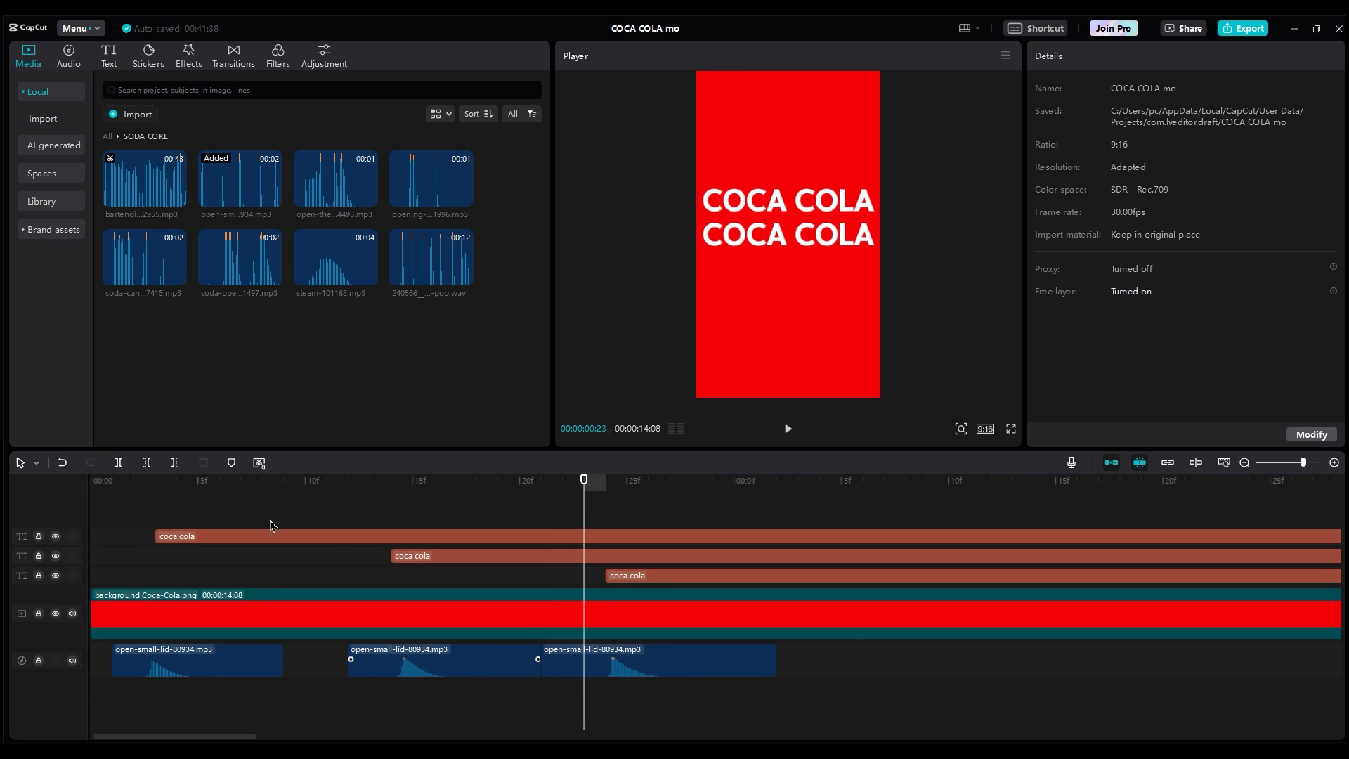
Step: Shift the middle pop sound about one frame earlier to match the second text, and play the sequence from the beginning
click(97, 522)
scroll(226, 587, left, 1)
click(423, 660)
drag(423, 660, 402, 661)
click(385, 506)
key(space)
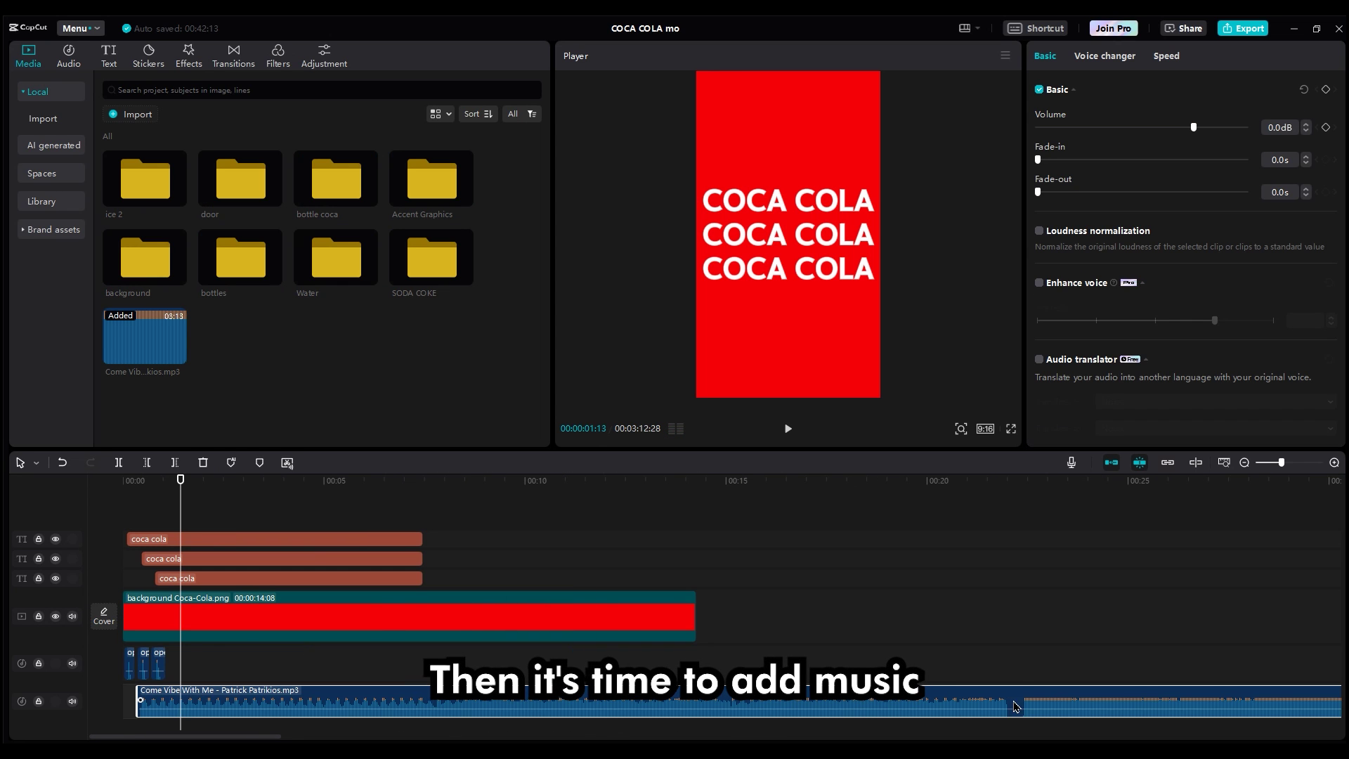
Step: Trim about 21 seconds off the start of the Come Vibe With Me music and place it under the third pop sound
drag(137, 701, 906, 701)
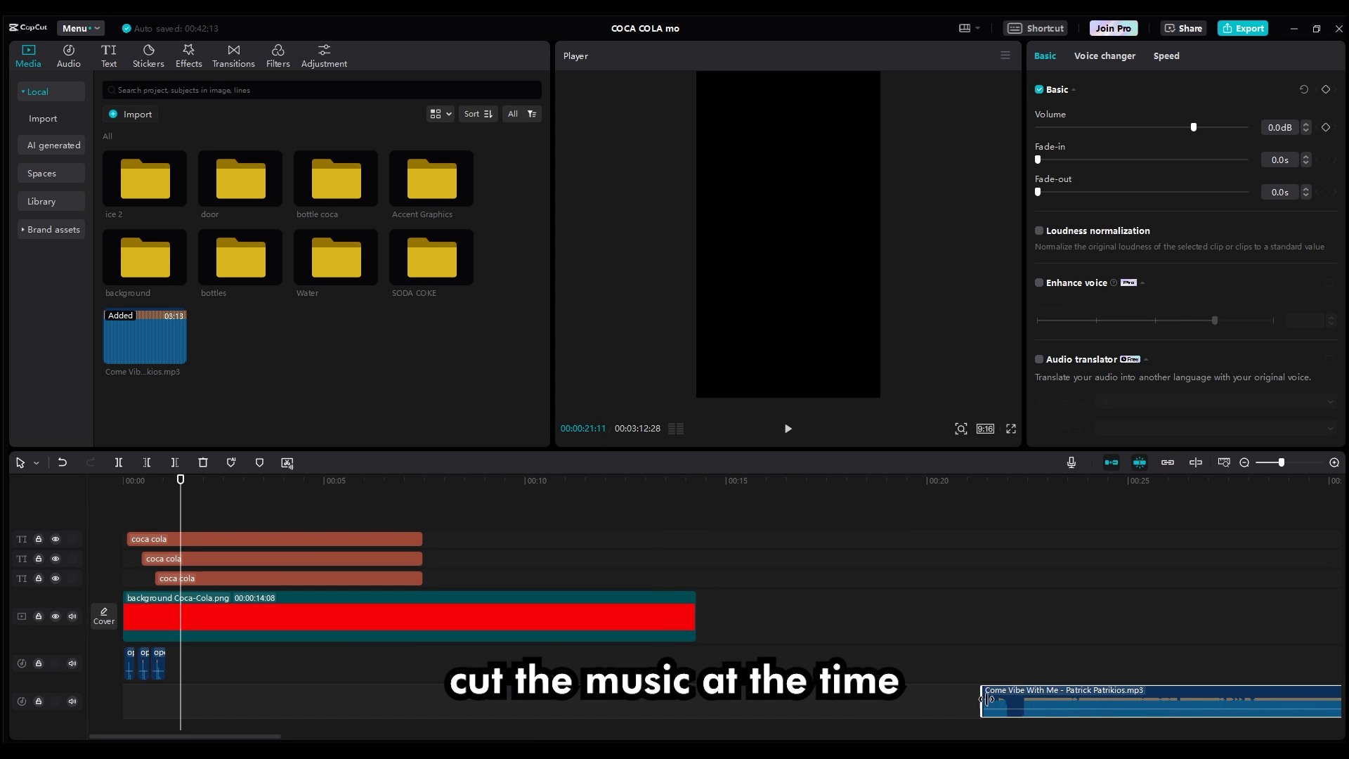
drag(1012, 701, 185, 702)
click(149, 491)
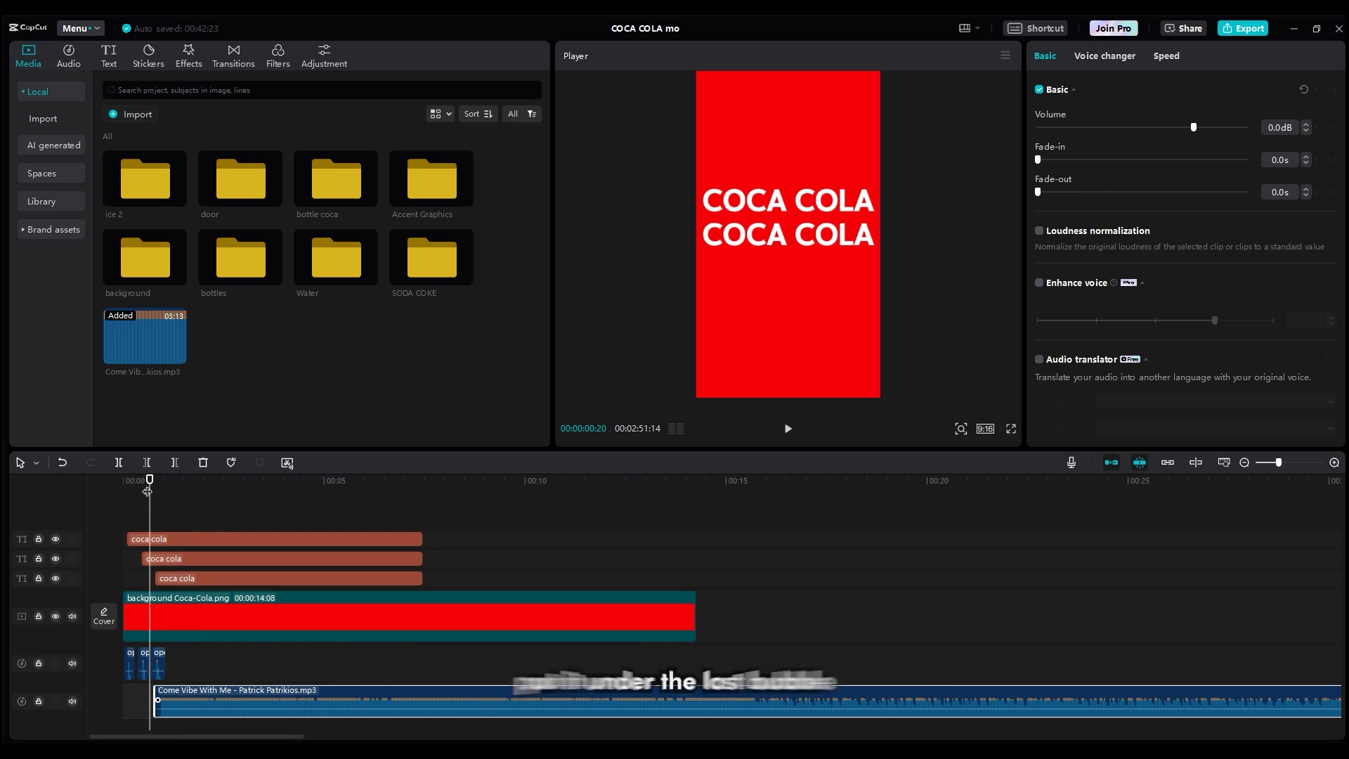
scroll(149, 490, up, 3)
scroll(291, 740, up, 3)
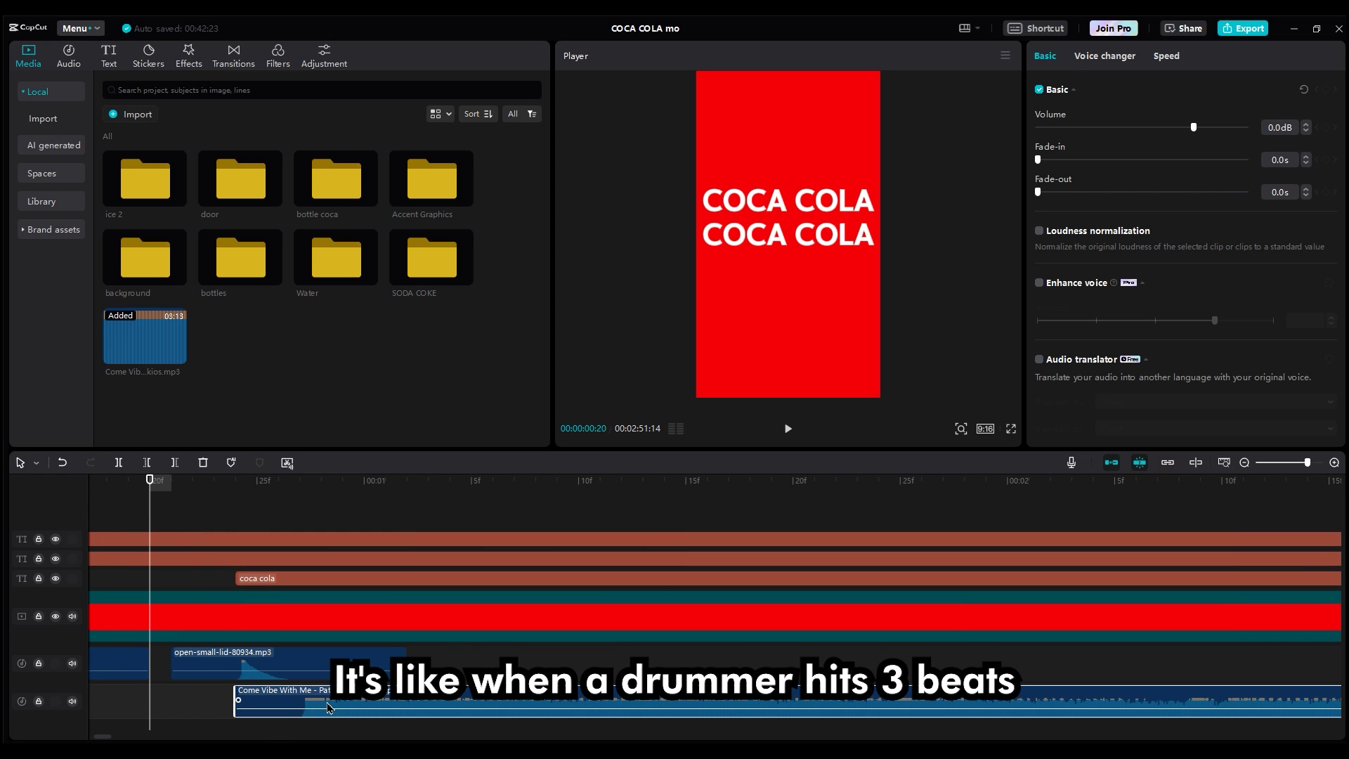
drag(329, 708, 271, 711)
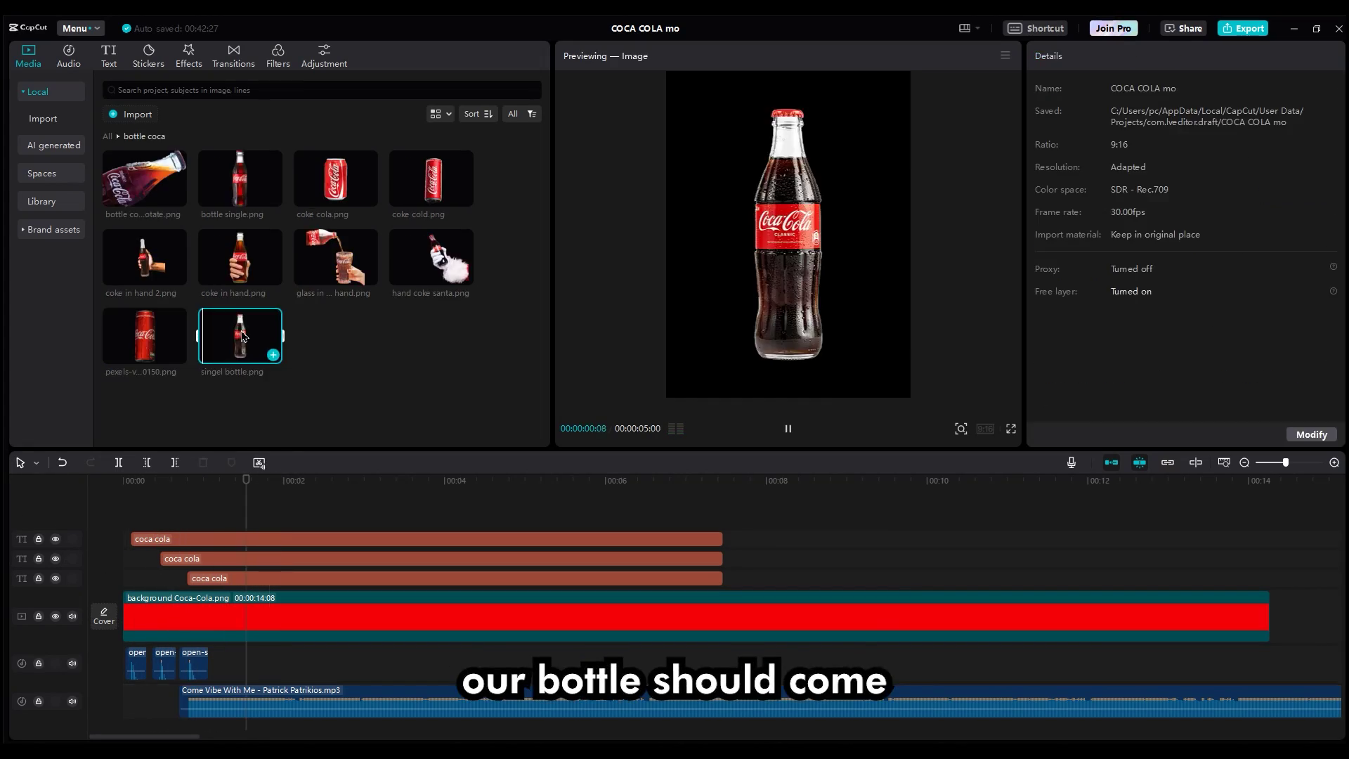
Step: Add singel bottle.png above the text tracks at 112% scale and keyframe its drop from Y 3291 at frame 18 to Y 0 at frame 24
drag(241, 336, 187, 511)
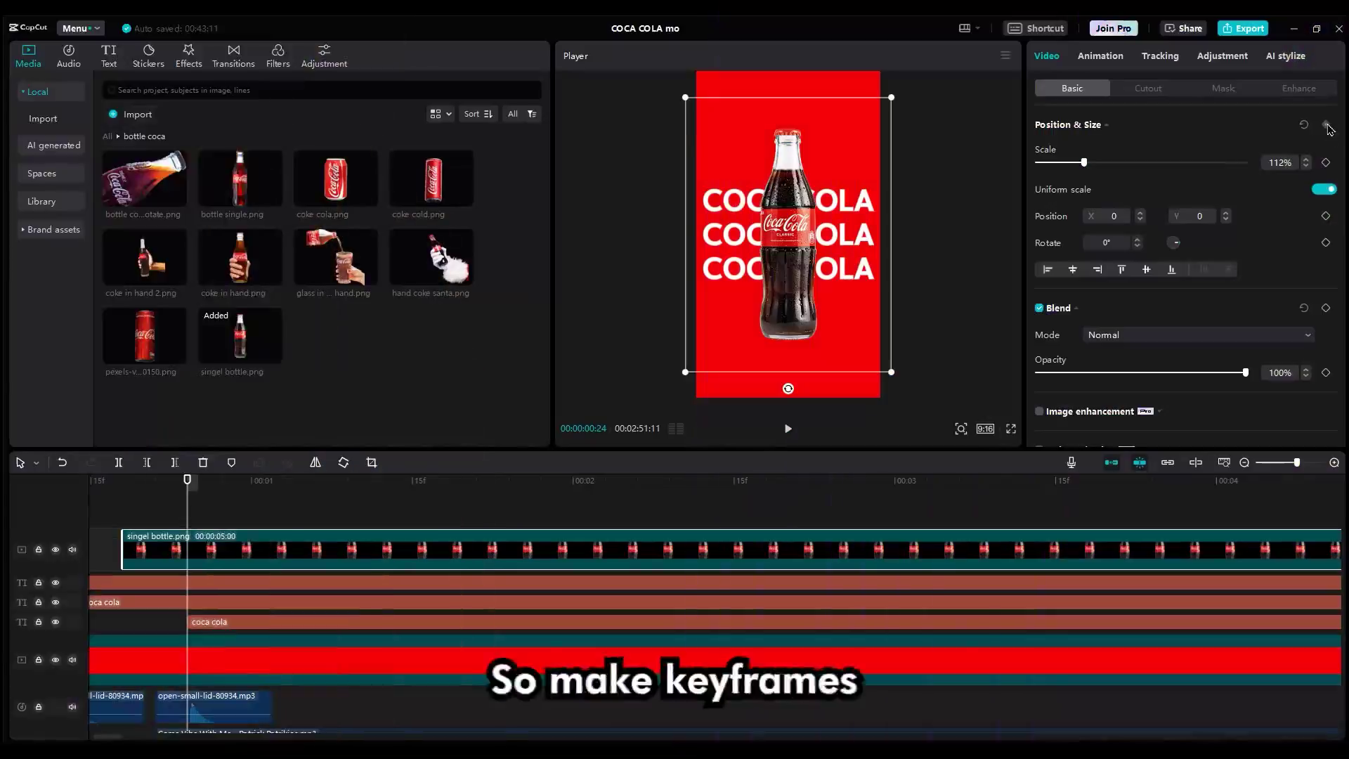
click(1327, 125)
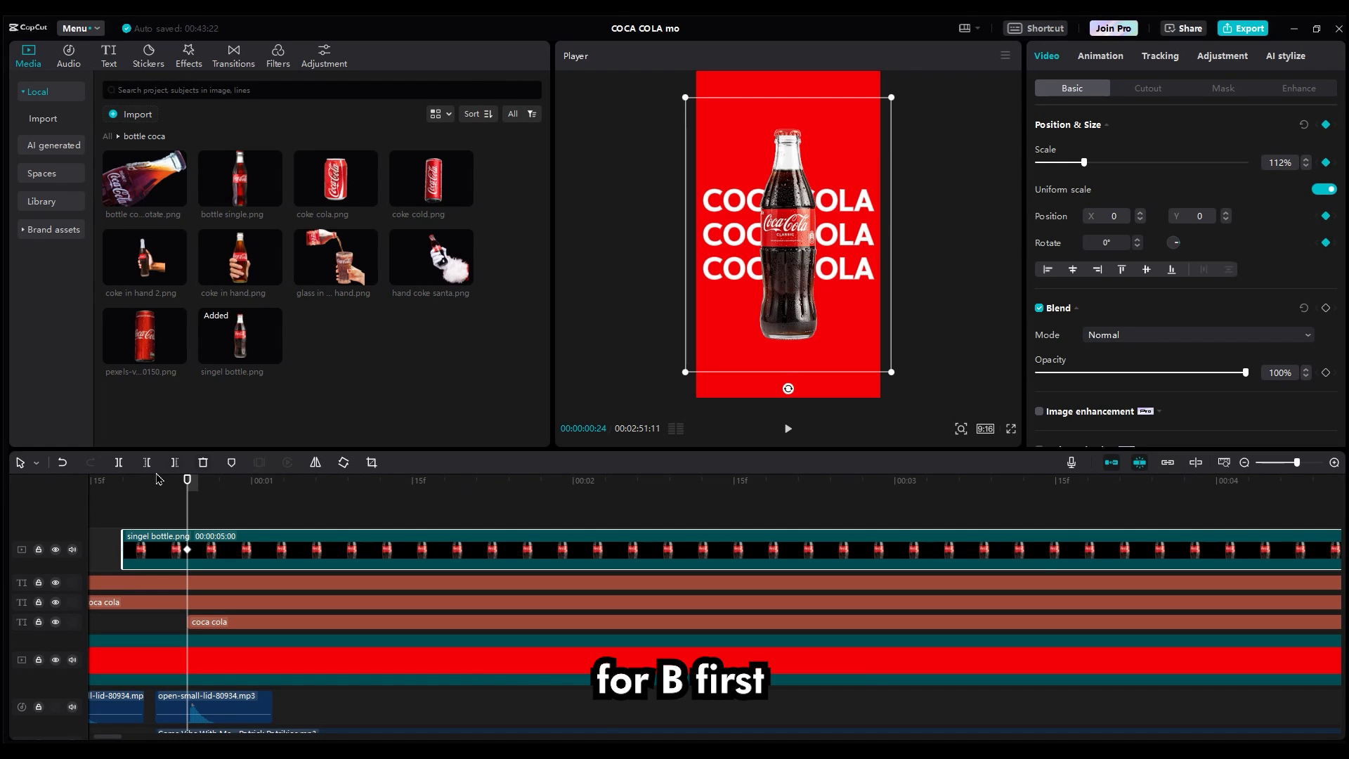
drag(156, 479, 118, 487)
drag(309, 489, 326, 489)
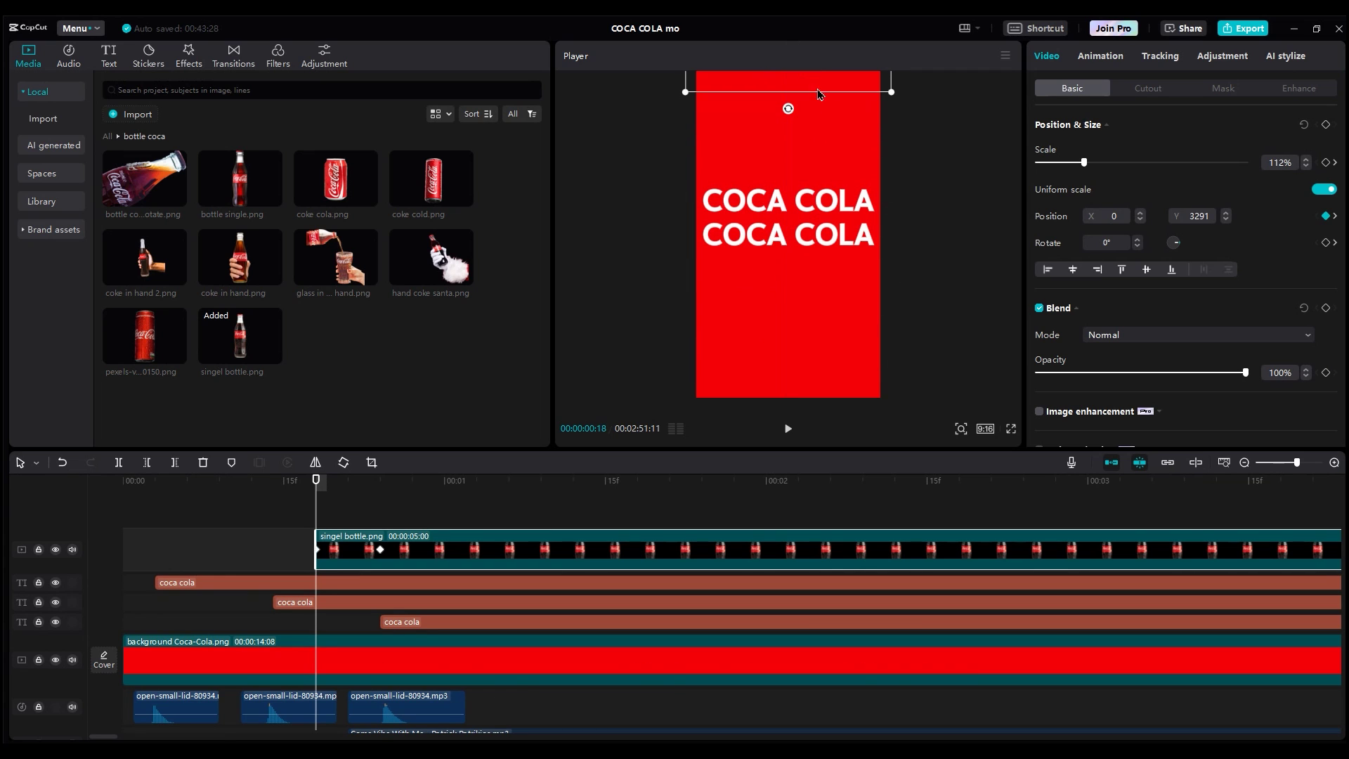
key(space)
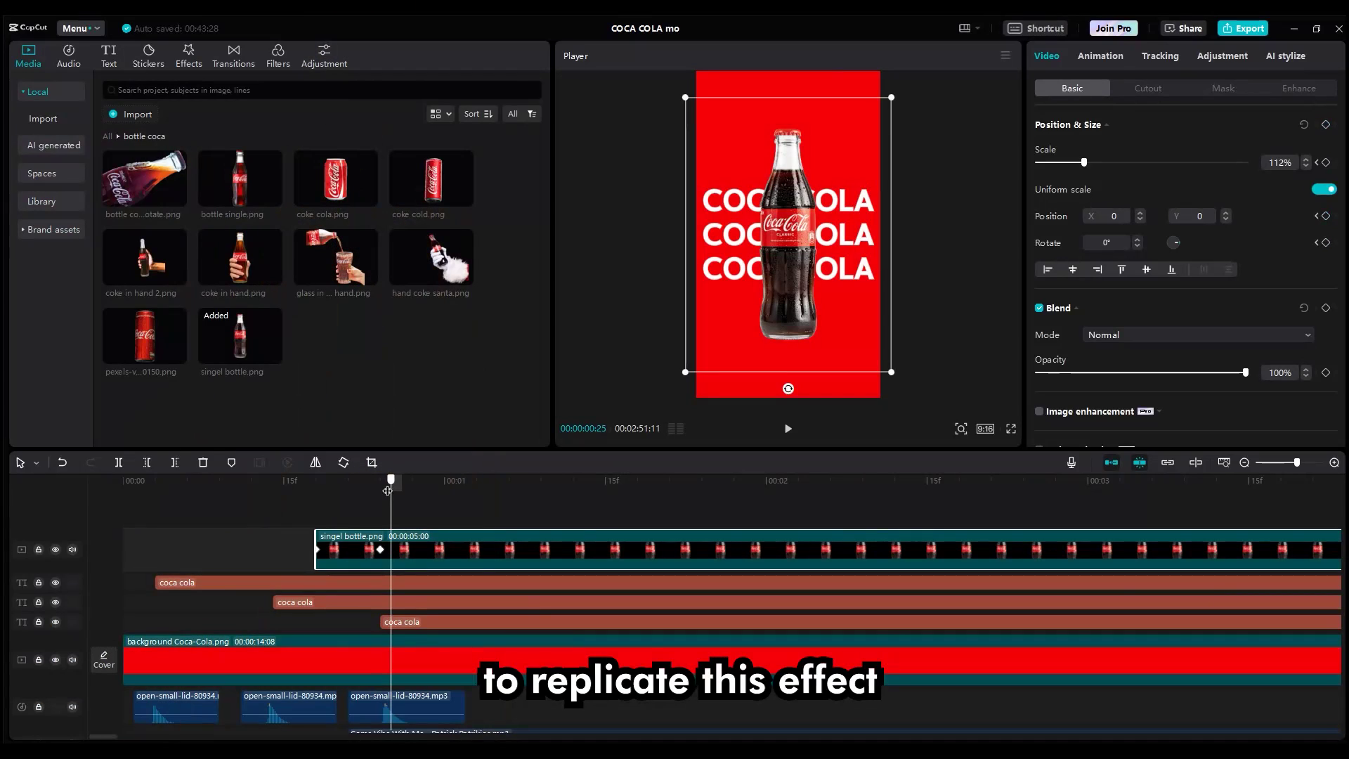
Step: Shift the bottle's centred keyframe to about frame 25 and lower the bottle to Y -136 at frame 28
scroll(386, 562, down, 2)
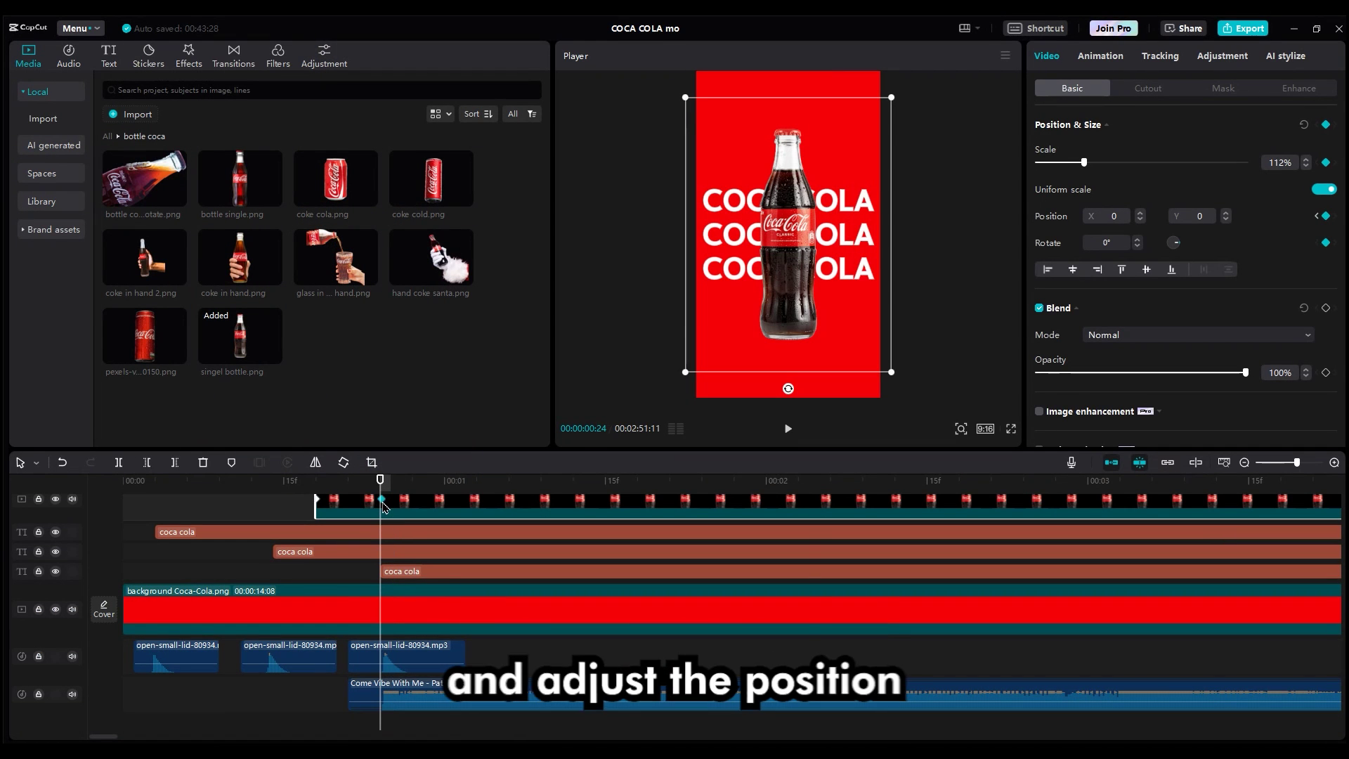
drag(383, 502, 409, 488)
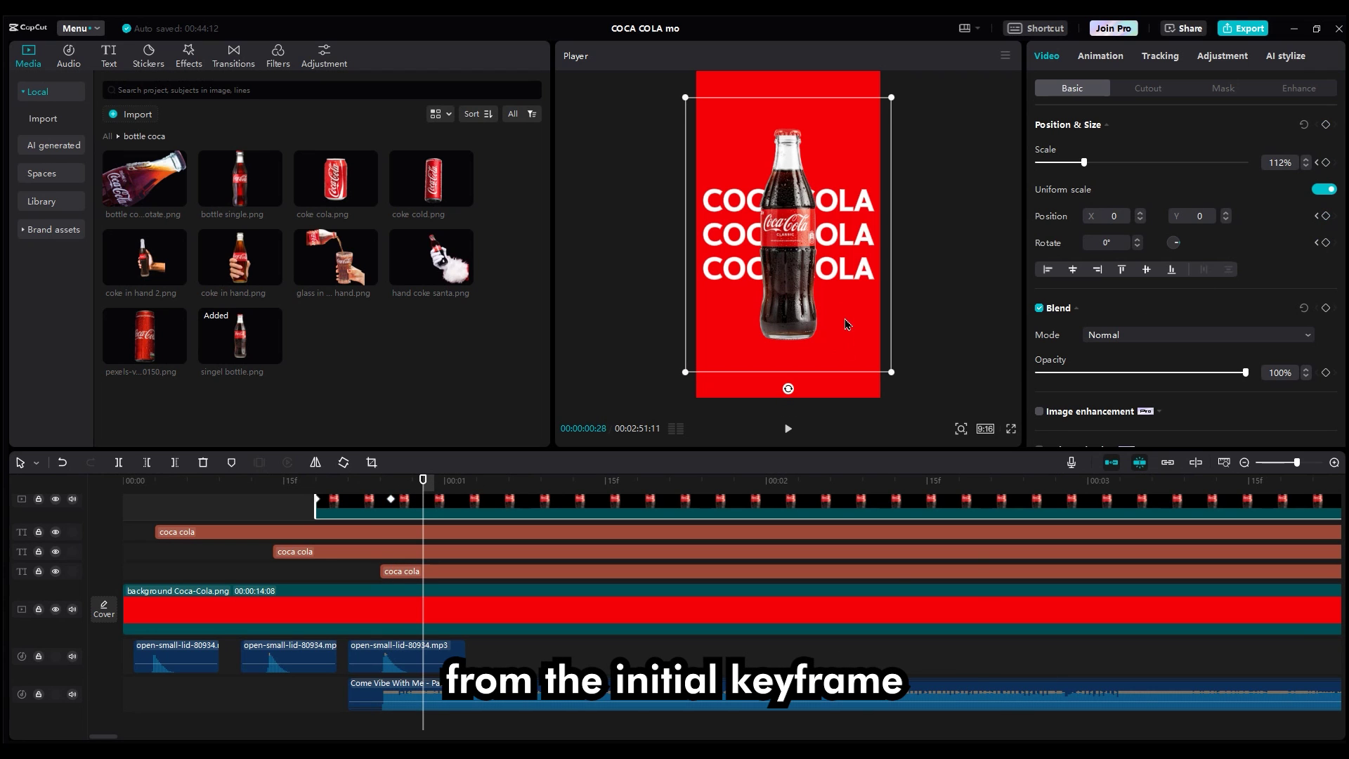
drag(790, 180, 791, 191)
click(318, 545)
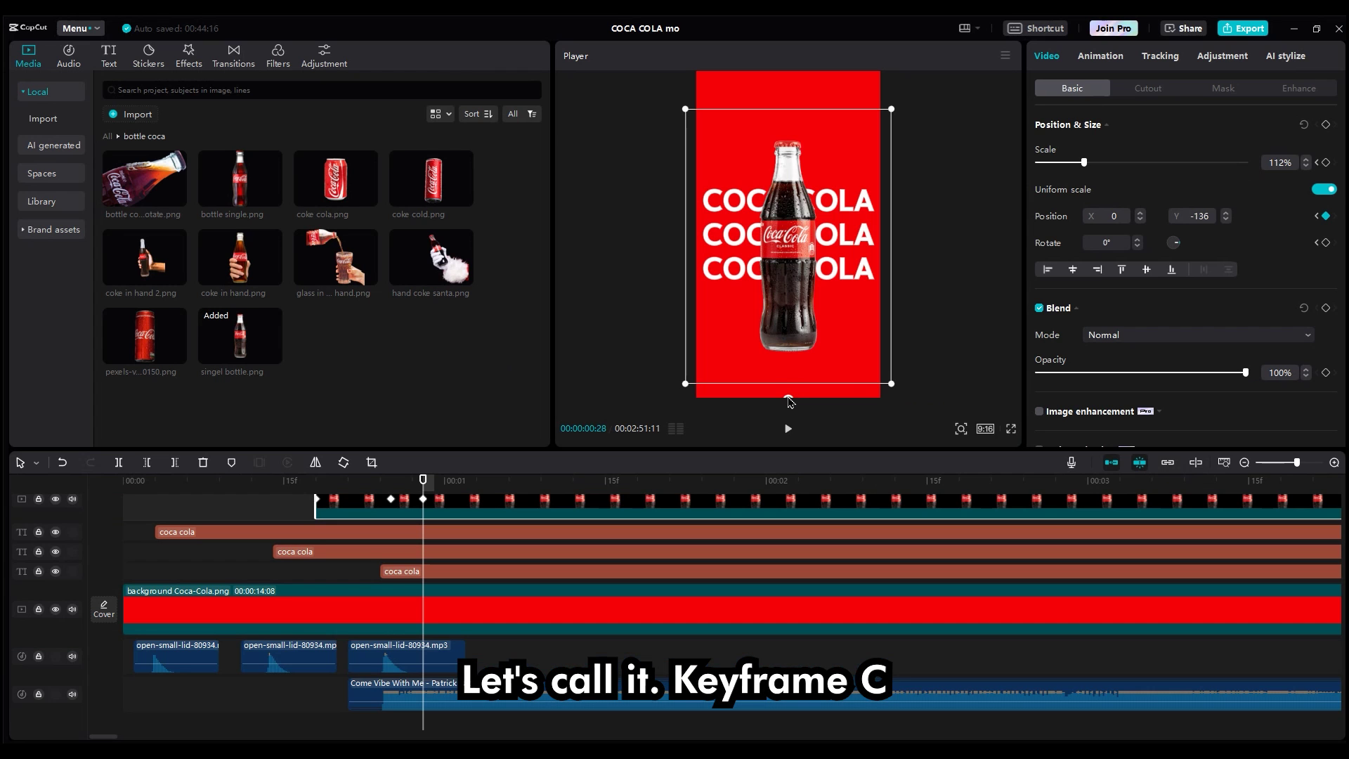
Step: Rotate the bottle to 3° at frame 28 and play the drop animation
mouse_move(788, 398)
mouse_down()
mouse_move(769, 398)
mouse_move(788, 399)
mouse_up()
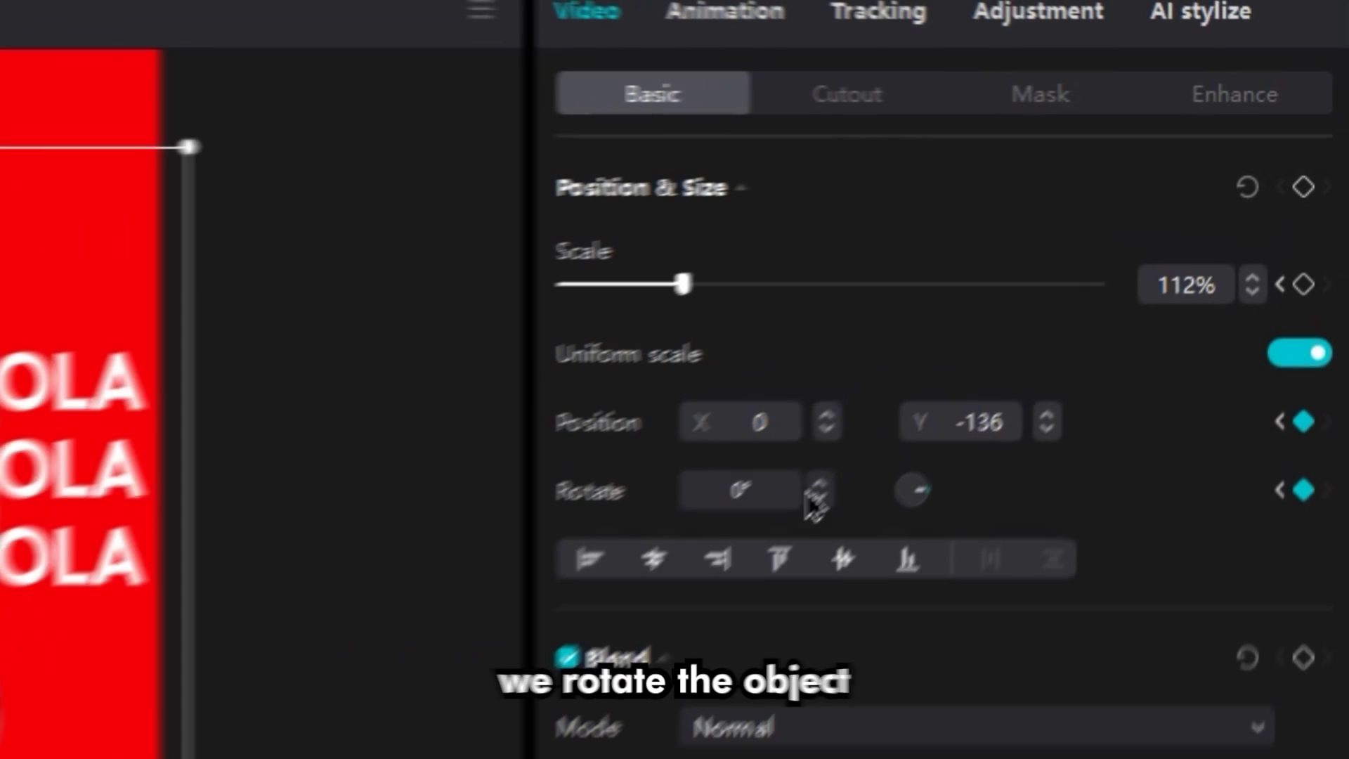
click(1097, 270)
click(1097, 270)
click(1097, 270)
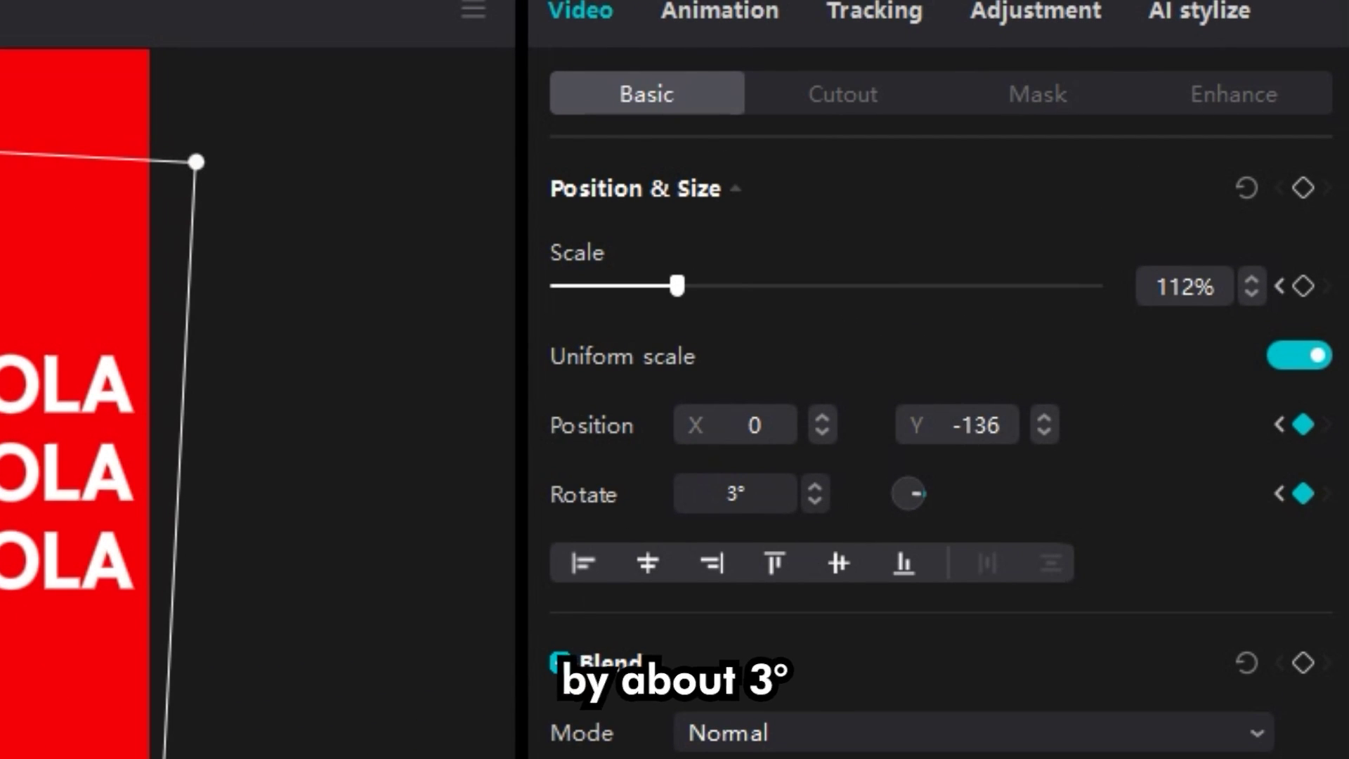
click(287, 506)
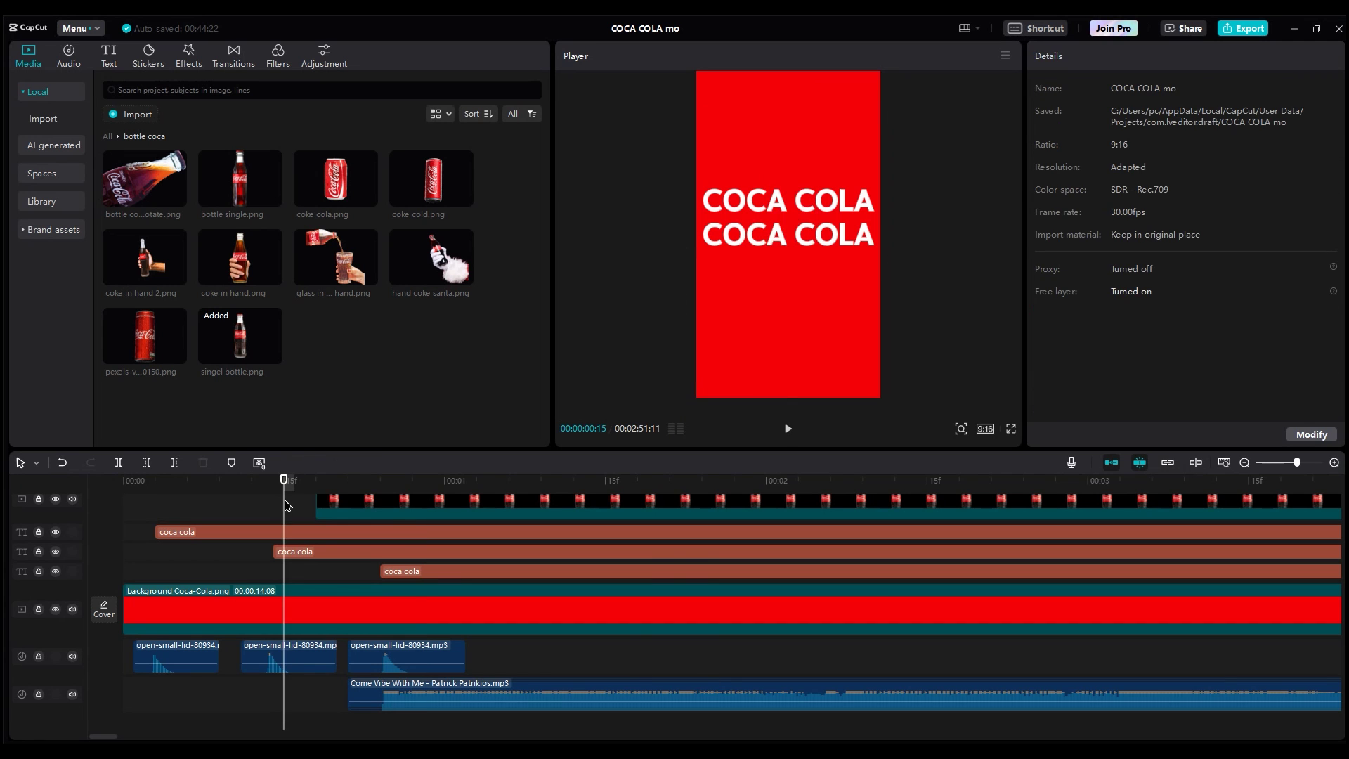
key(space)
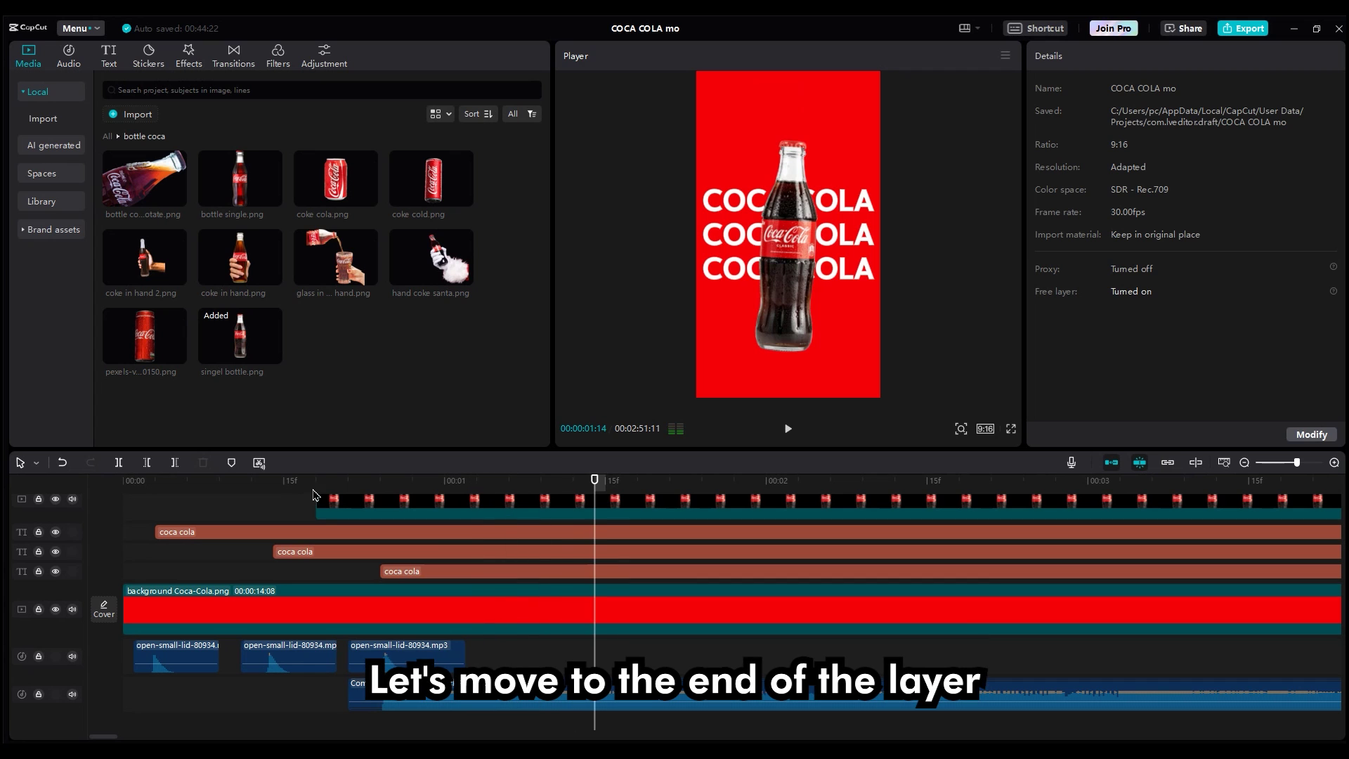
click(314, 495)
key(space)
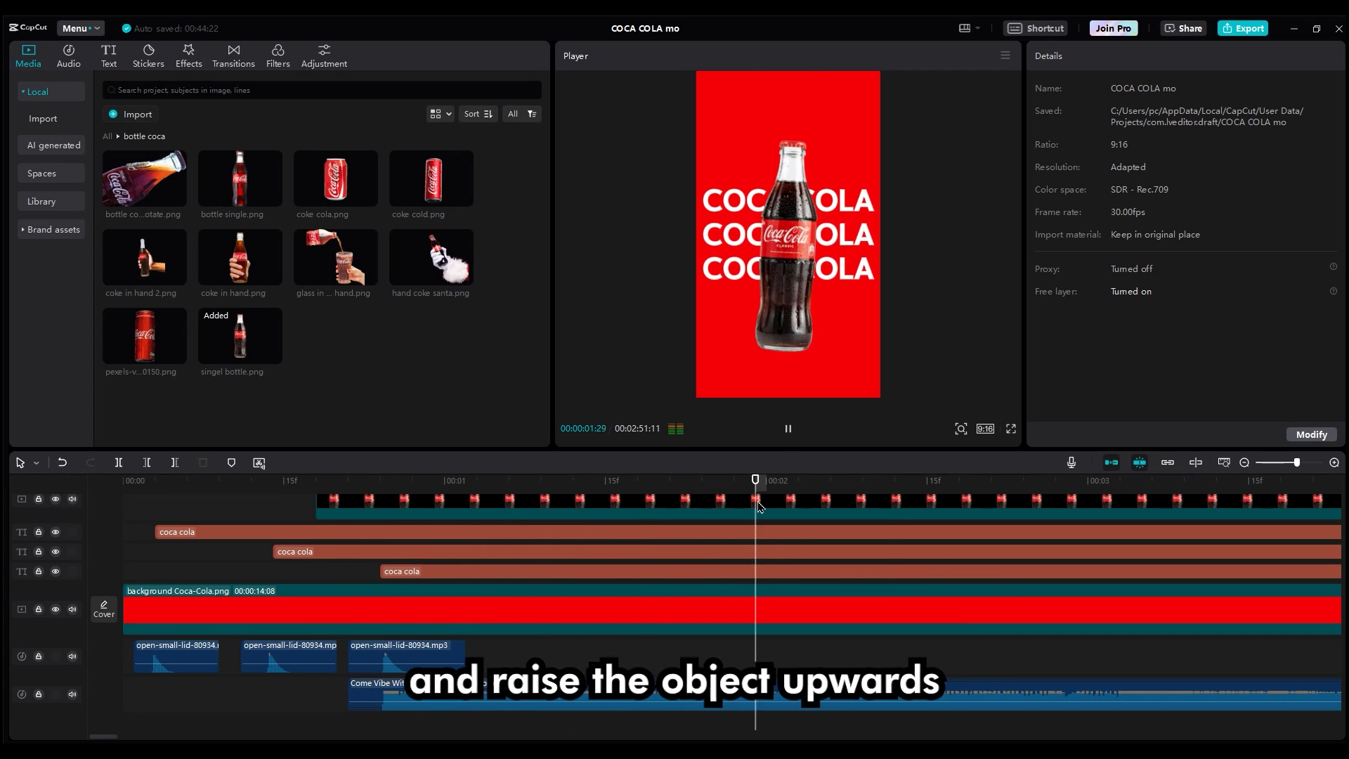
Step: At 00:00:02:16, raise the bottle to Y 438 and rotate it to about 15°
key(space)
scroll(903, 572, up, 1)
click(889, 553)
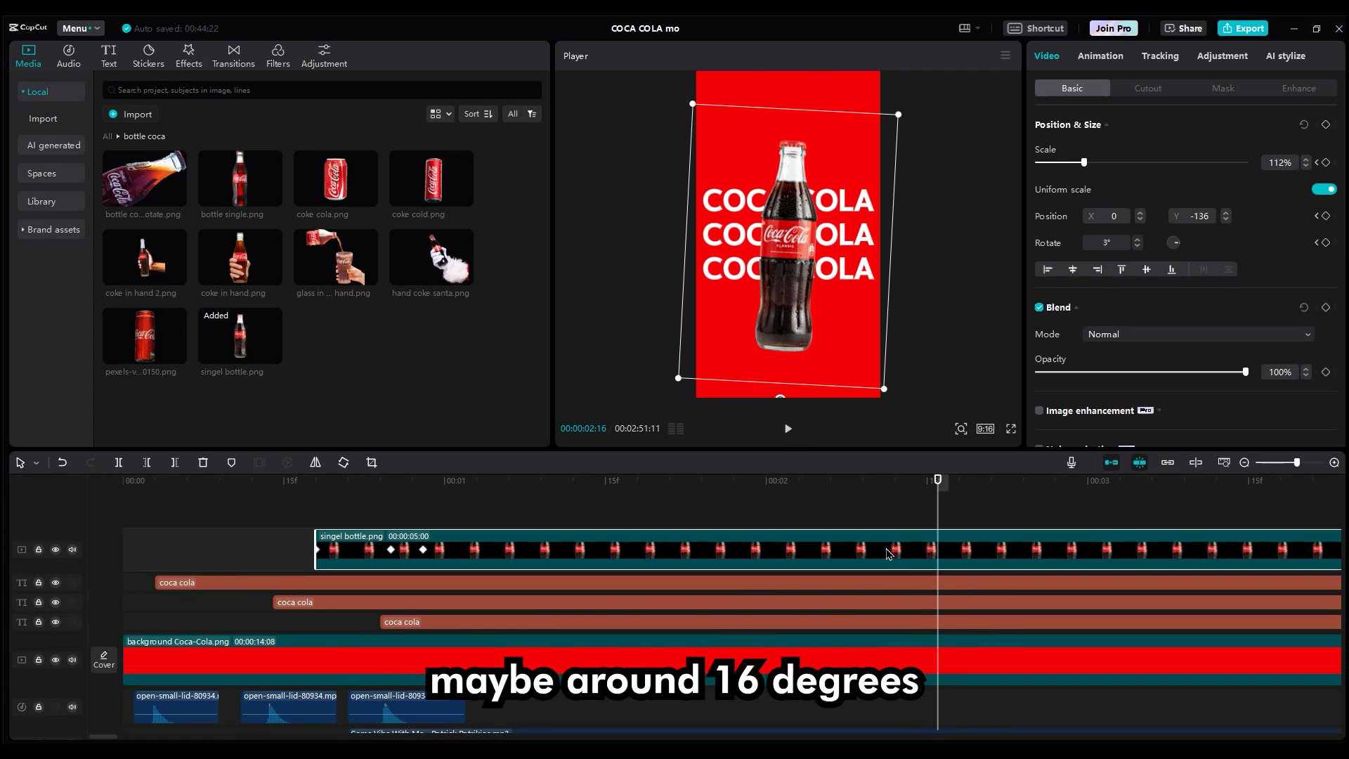
drag(802, 325, 796, 273)
drag(780, 351, 742, 361)
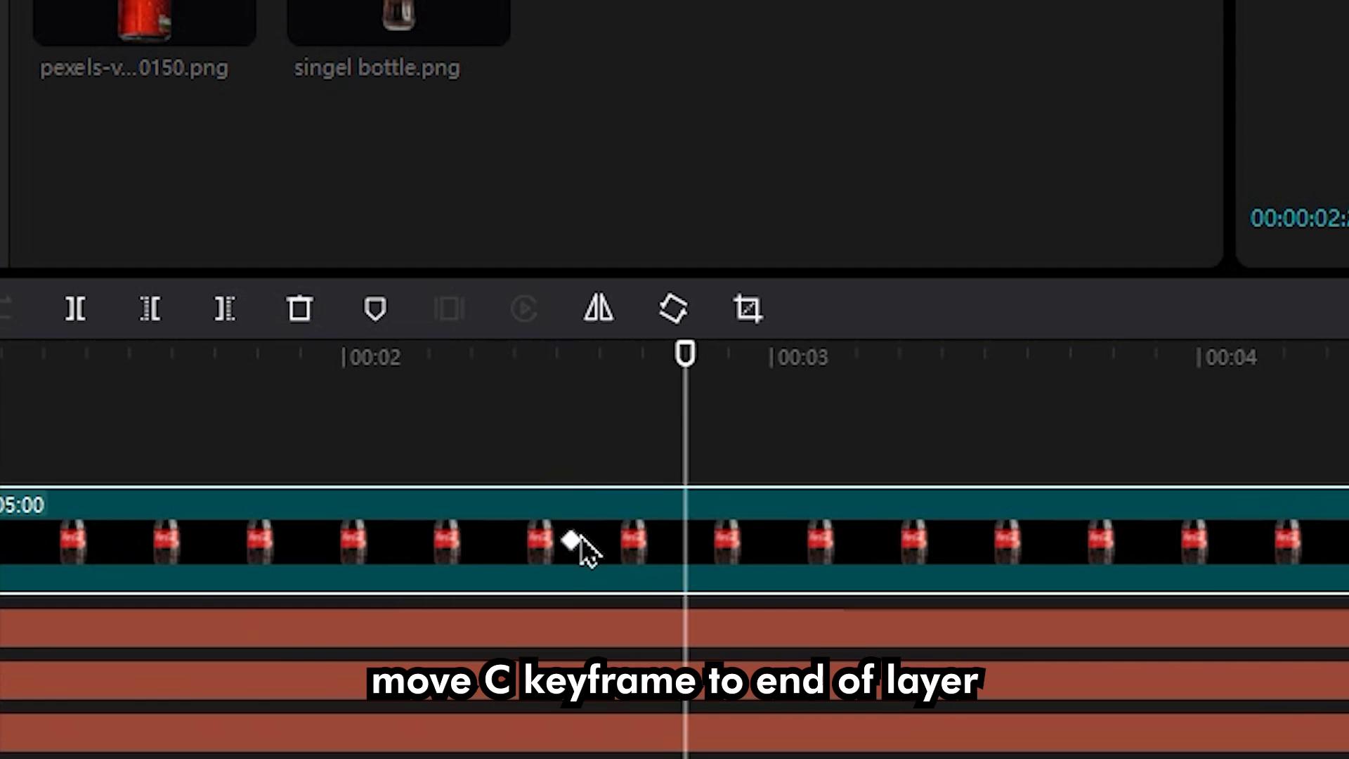
Step: Move the raised-bottle keyframe toward the end of the bottle clip to slow the rise, and play the result
drag(308, 549, 352, 553)
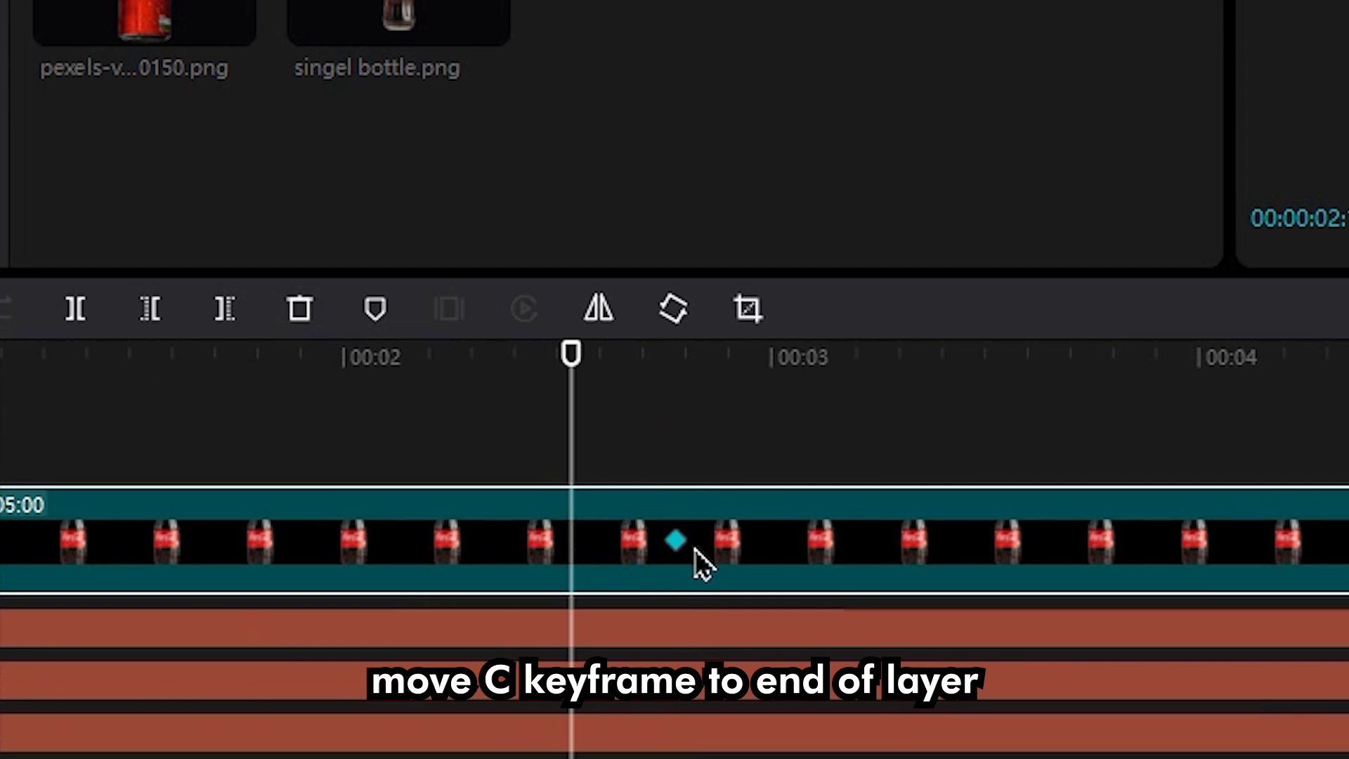
drag(862, 541, 810, 542)
click(496, 470)
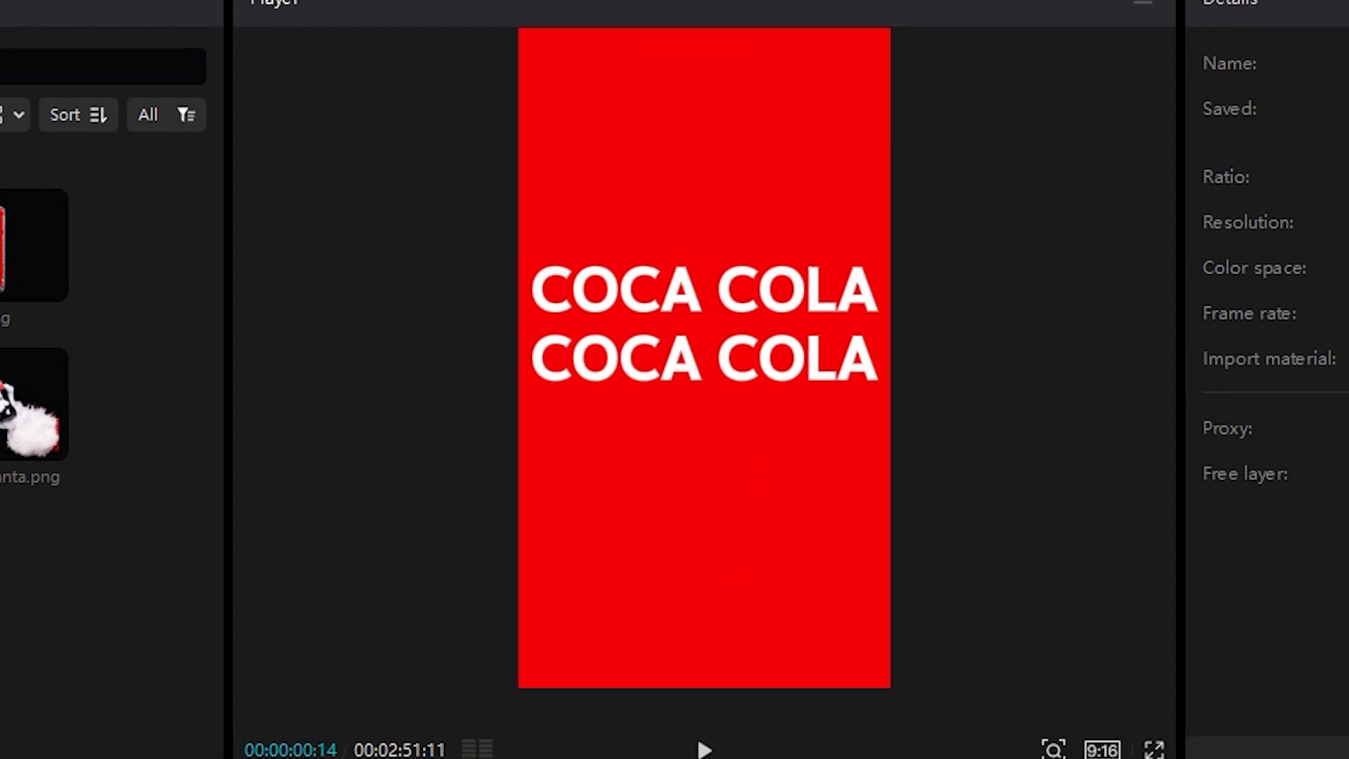
key(space)
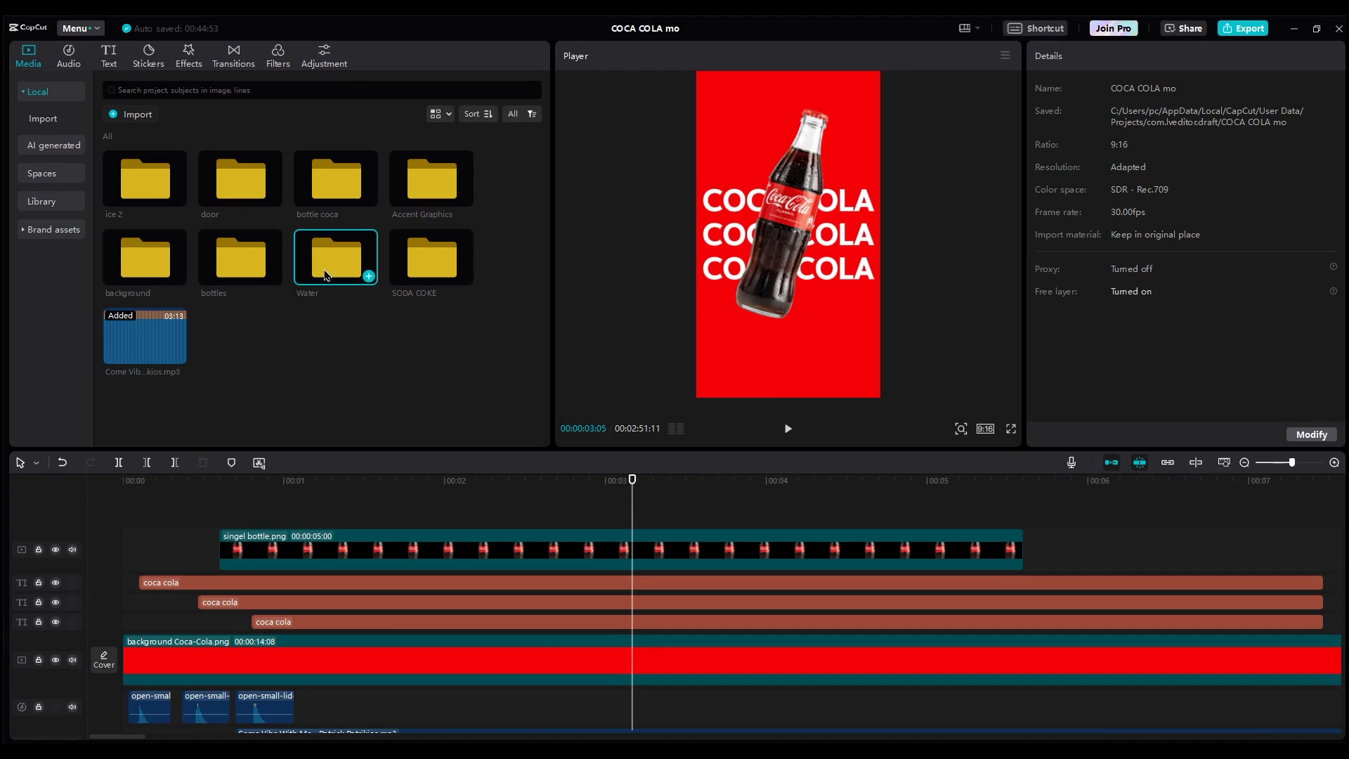
Step: Add water-explosion-splash.mov from the Water folder on the track above the bottle and enlarge it to about 260%
double_click(329, 267)
click(146, 194)
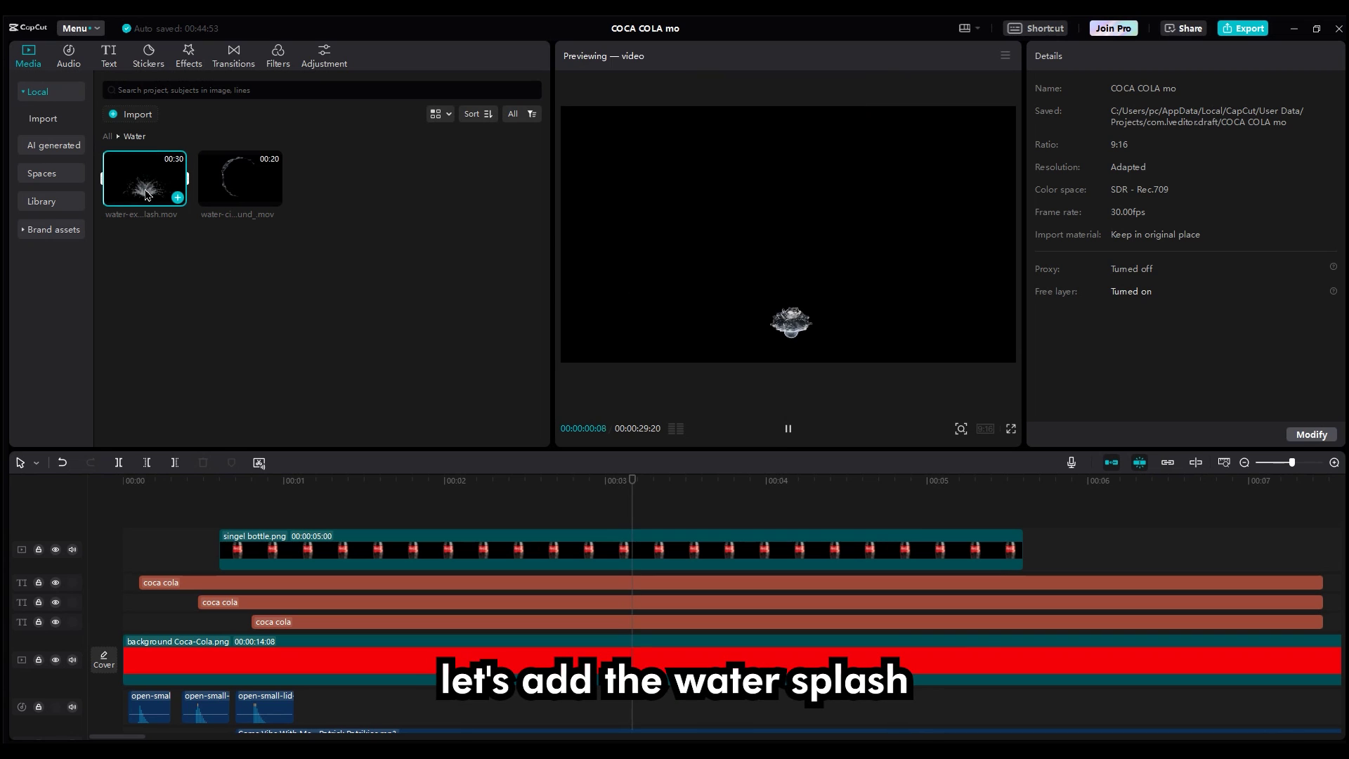
drag(147, 194, 204, 583)
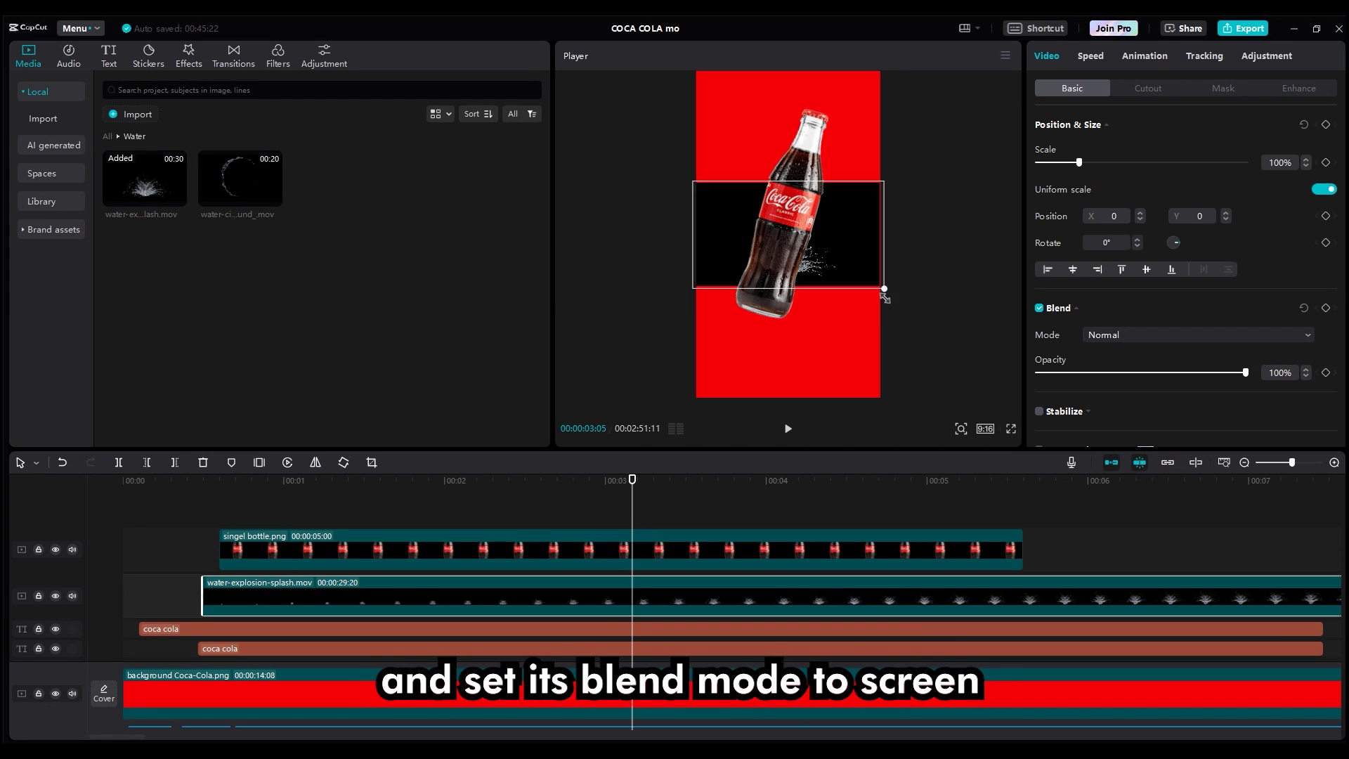
drag(885, 298, 987, 348)
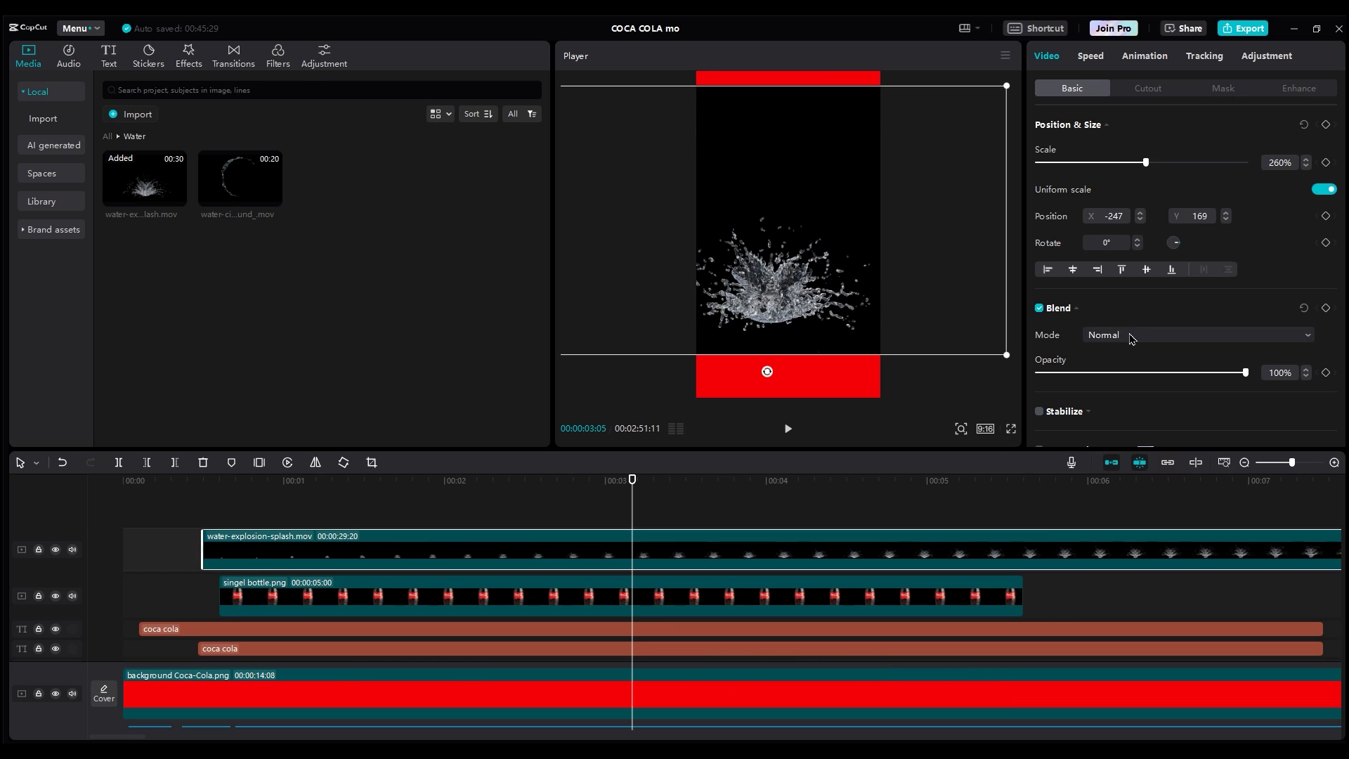
Step: Set the water splash clip's blend mode to Screen and trim its start to about 00:00:01:14 on the timeline
click(1132, 339)
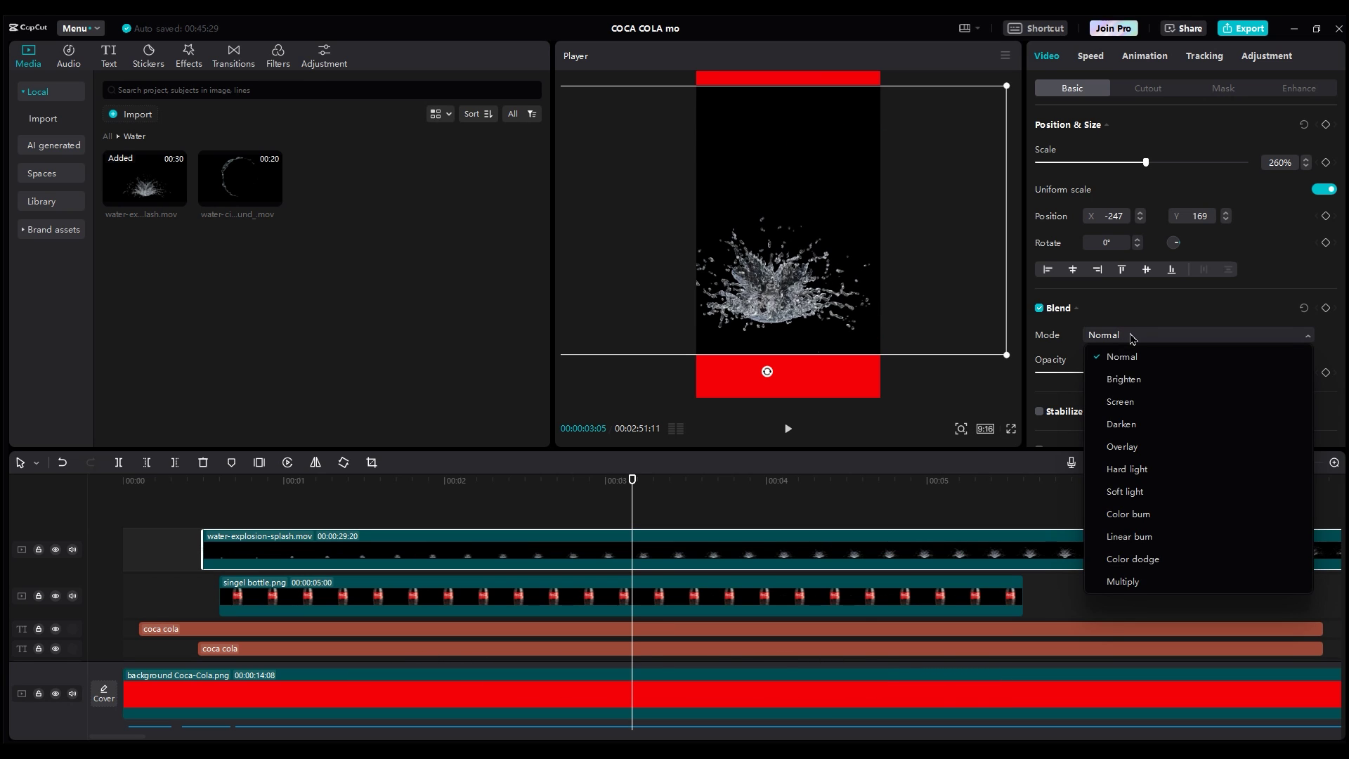
click(1136, 401)
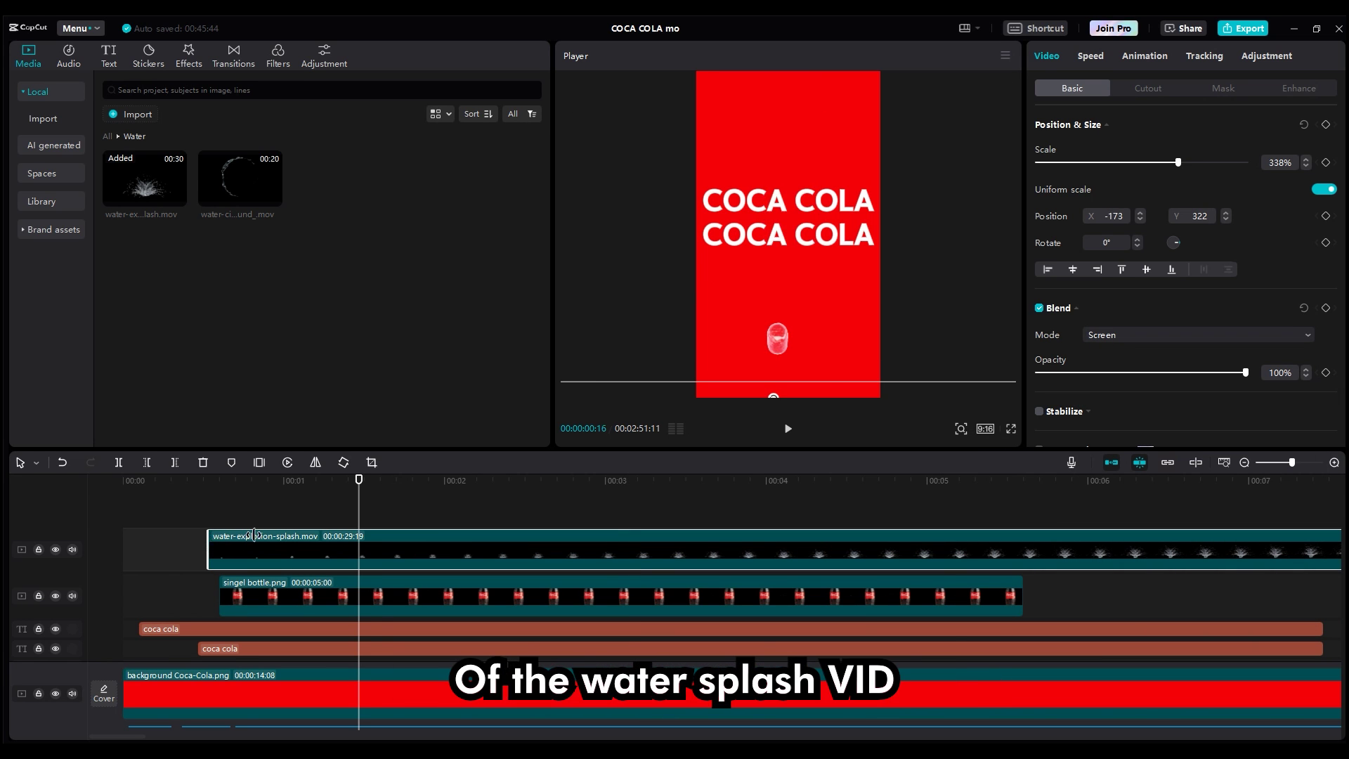
drag(204, 542, 361, 532)
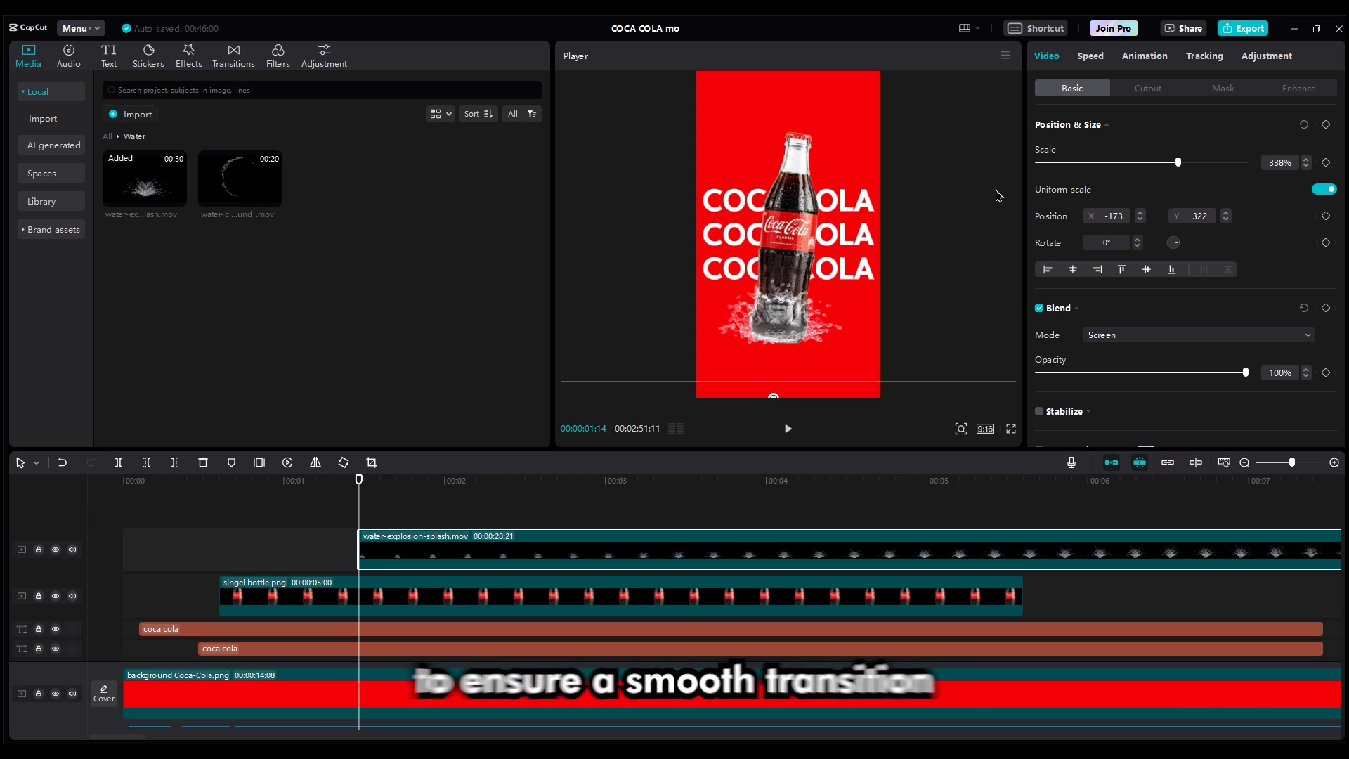
Step: Apply the Fade In entrance animation to the splash clip with a duration of 0.2 s
click(1138, 59)
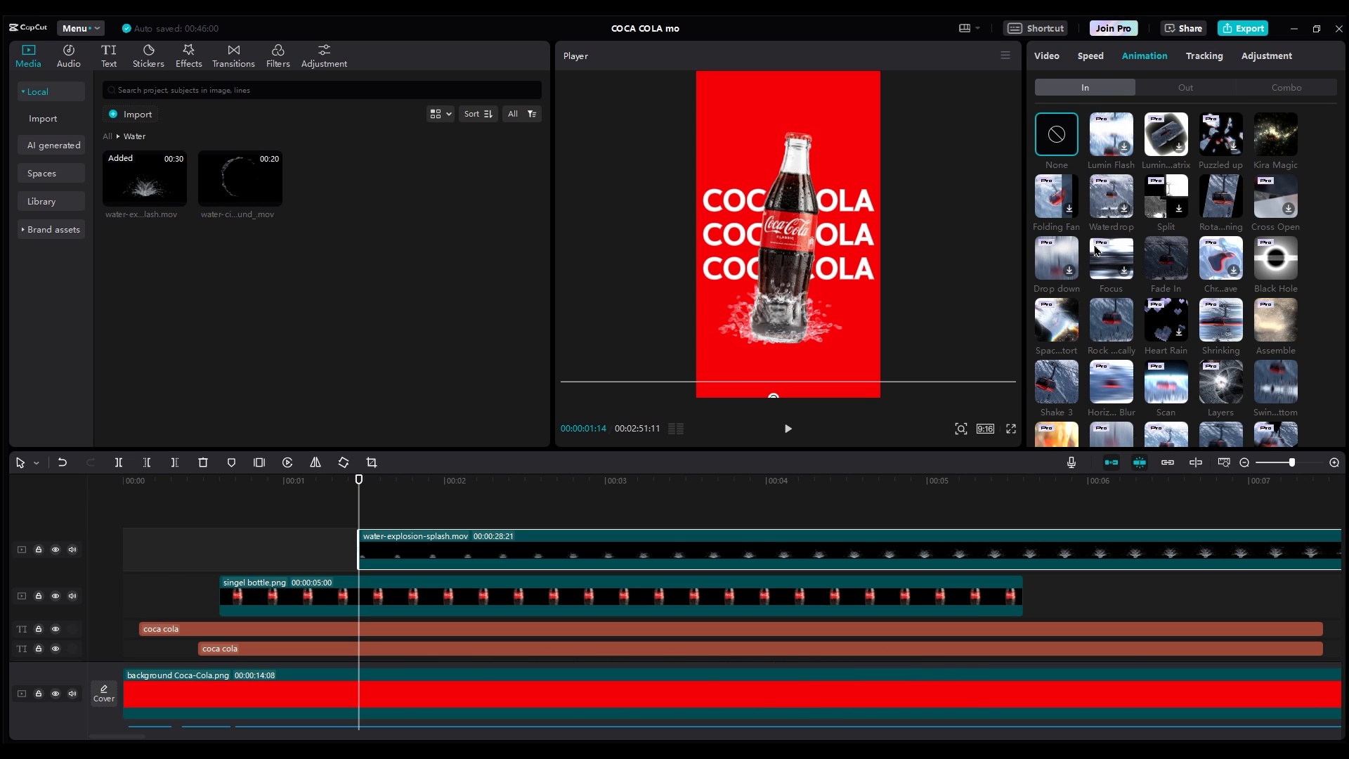
click(1161, 265)
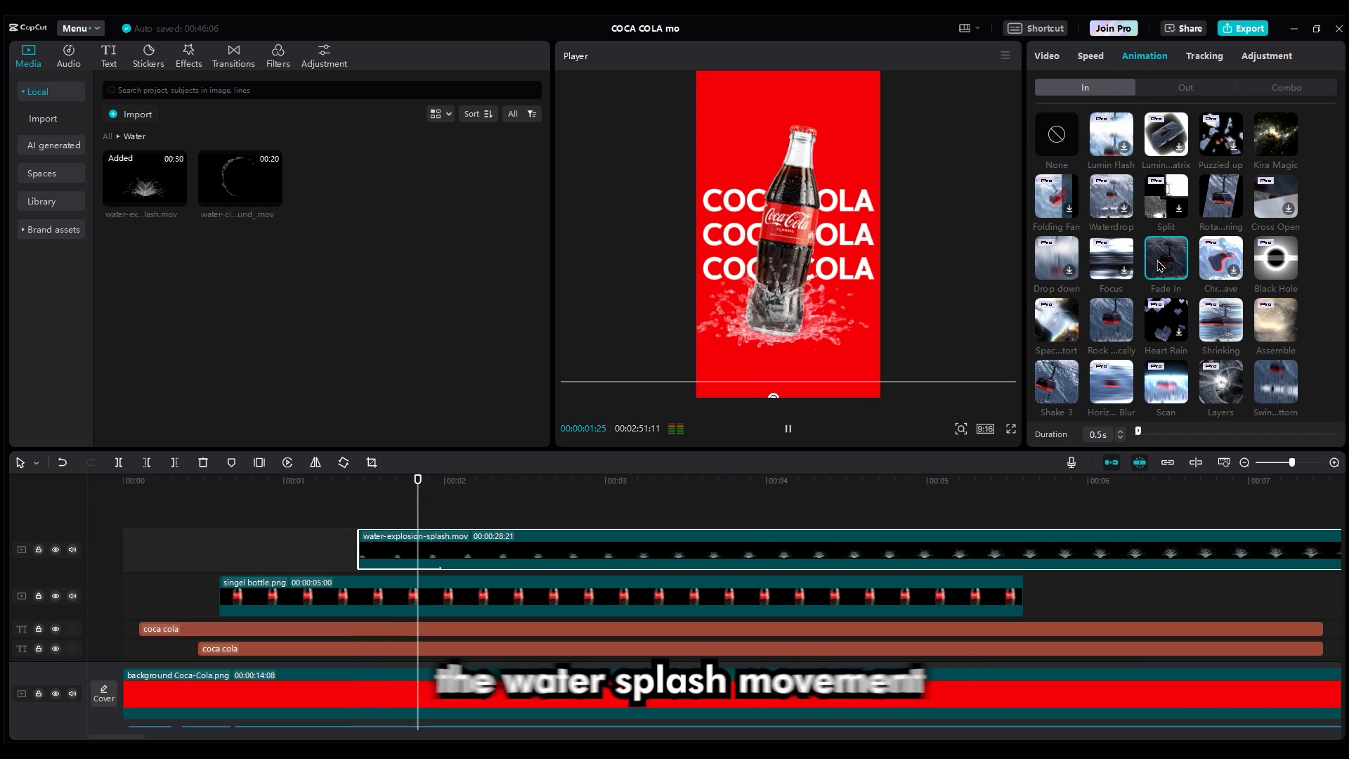
click(1121, 438)
click(1122, 438)
click(1122, 438)
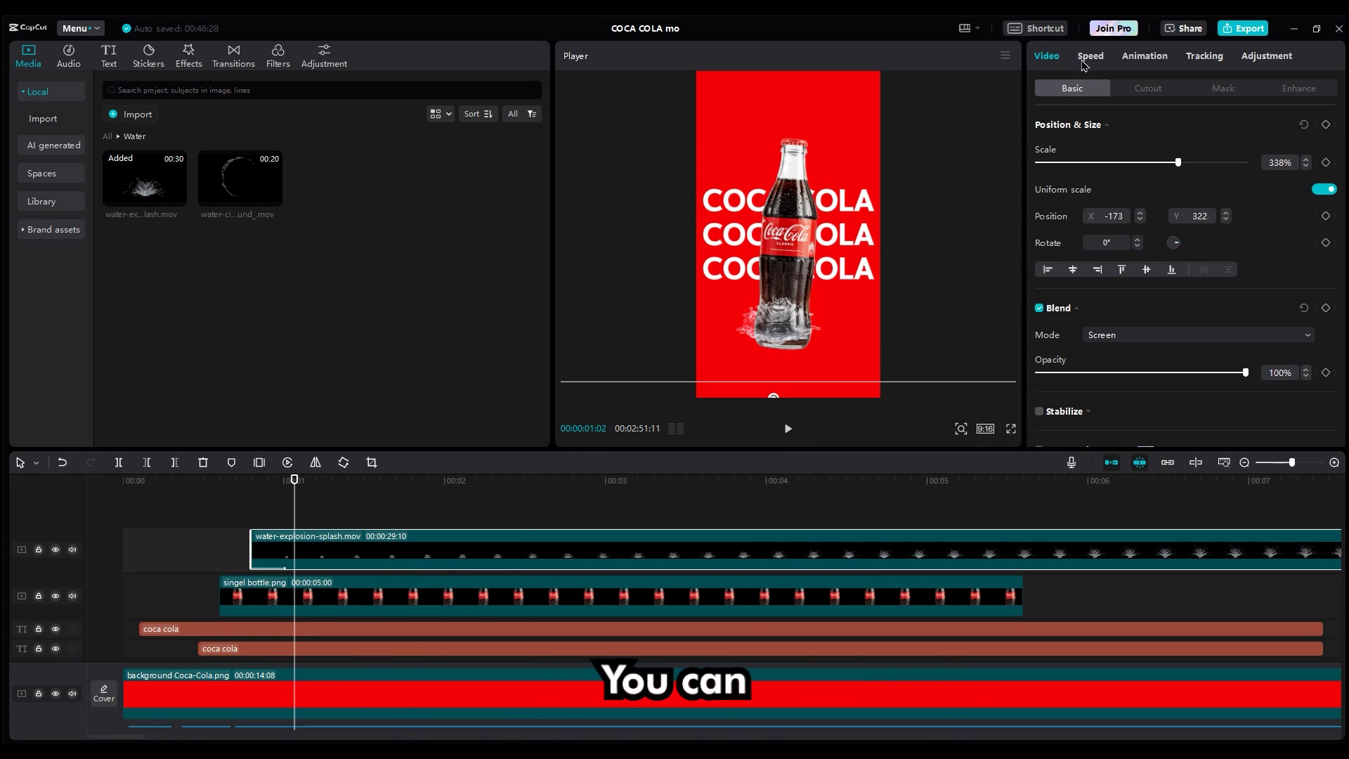
Step: Increase the water splash clip's playback speed to 2.0x
click(1087, 56)
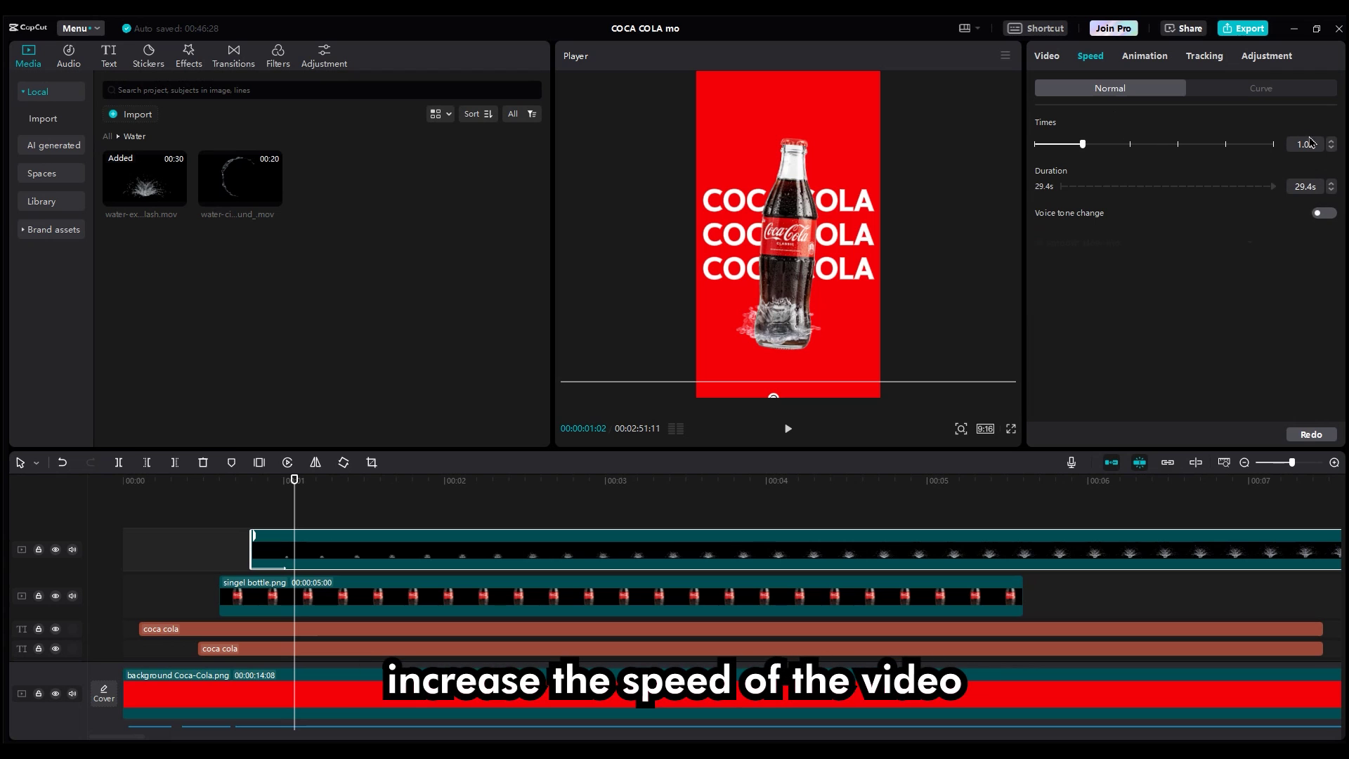
drag(1082, 144, 1109, 149)
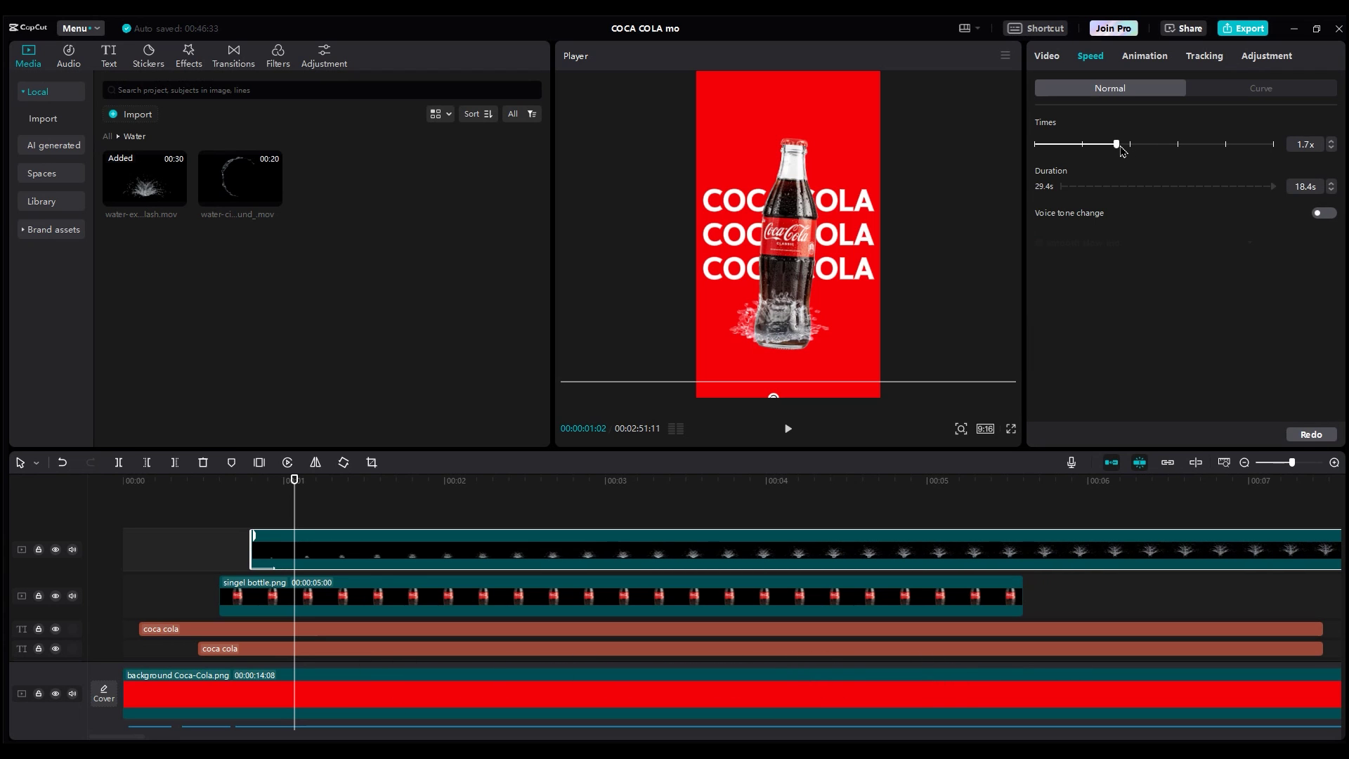
drag(1122, 151, 1133, 151)
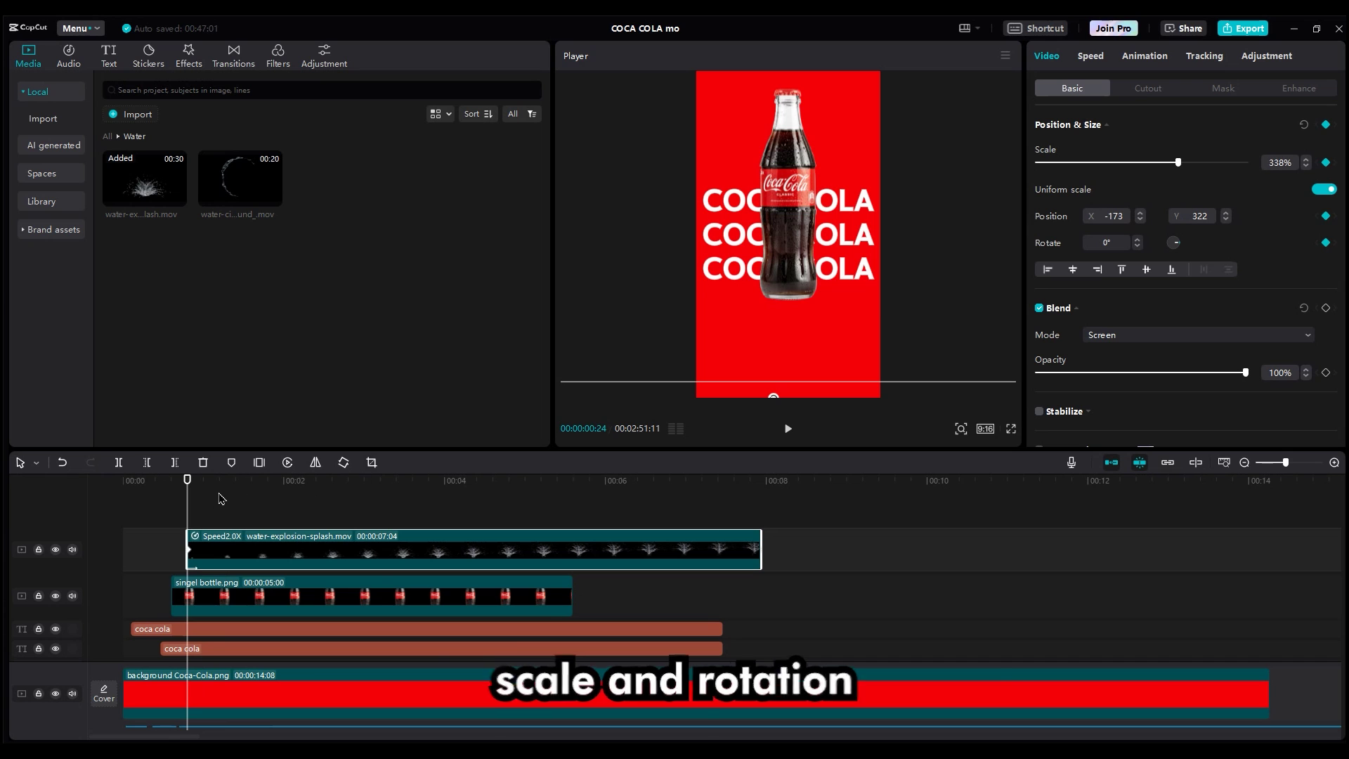
Step: Move the water splash to about X -181, Y 388 with a keyframe at 00:00:02:16 to follow the bottle, and play the result
drag(187, 480, 331, 488)
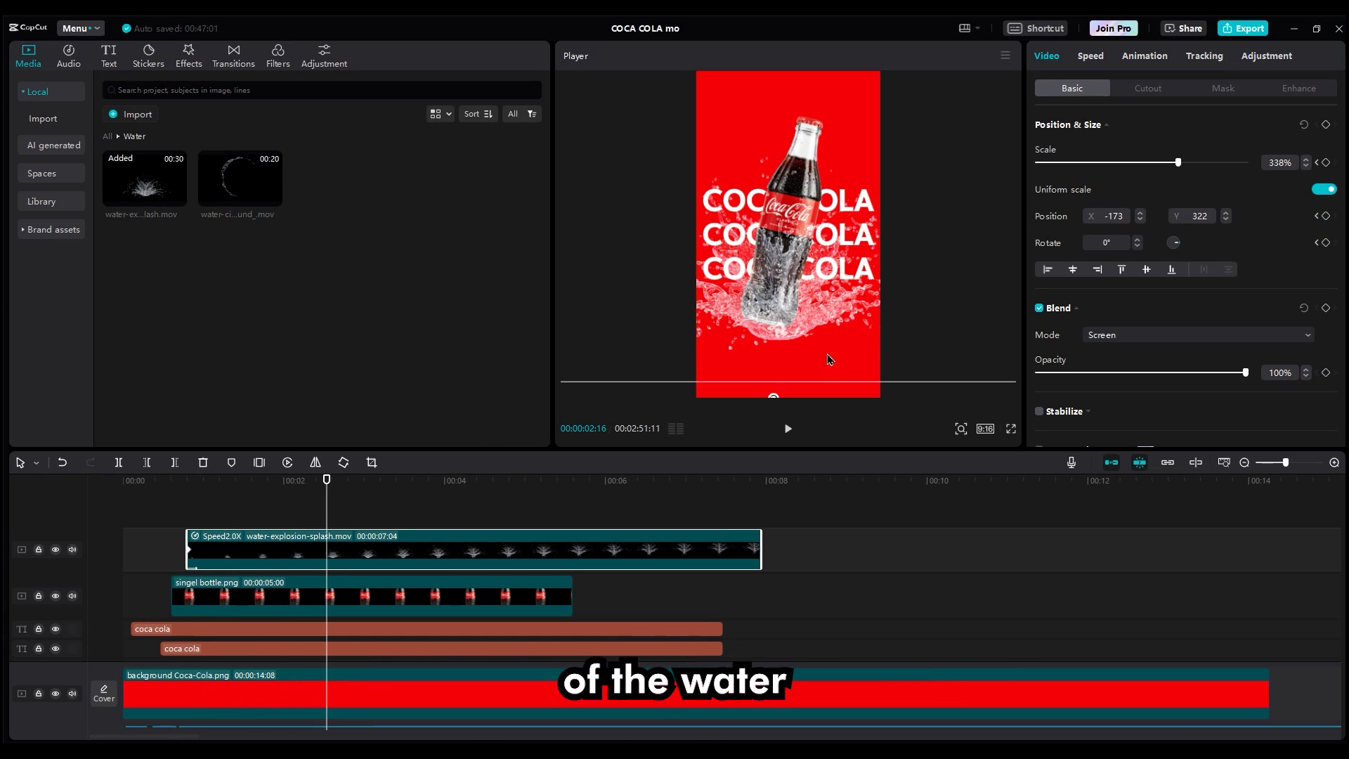
drag(818, 320, 817, 315)
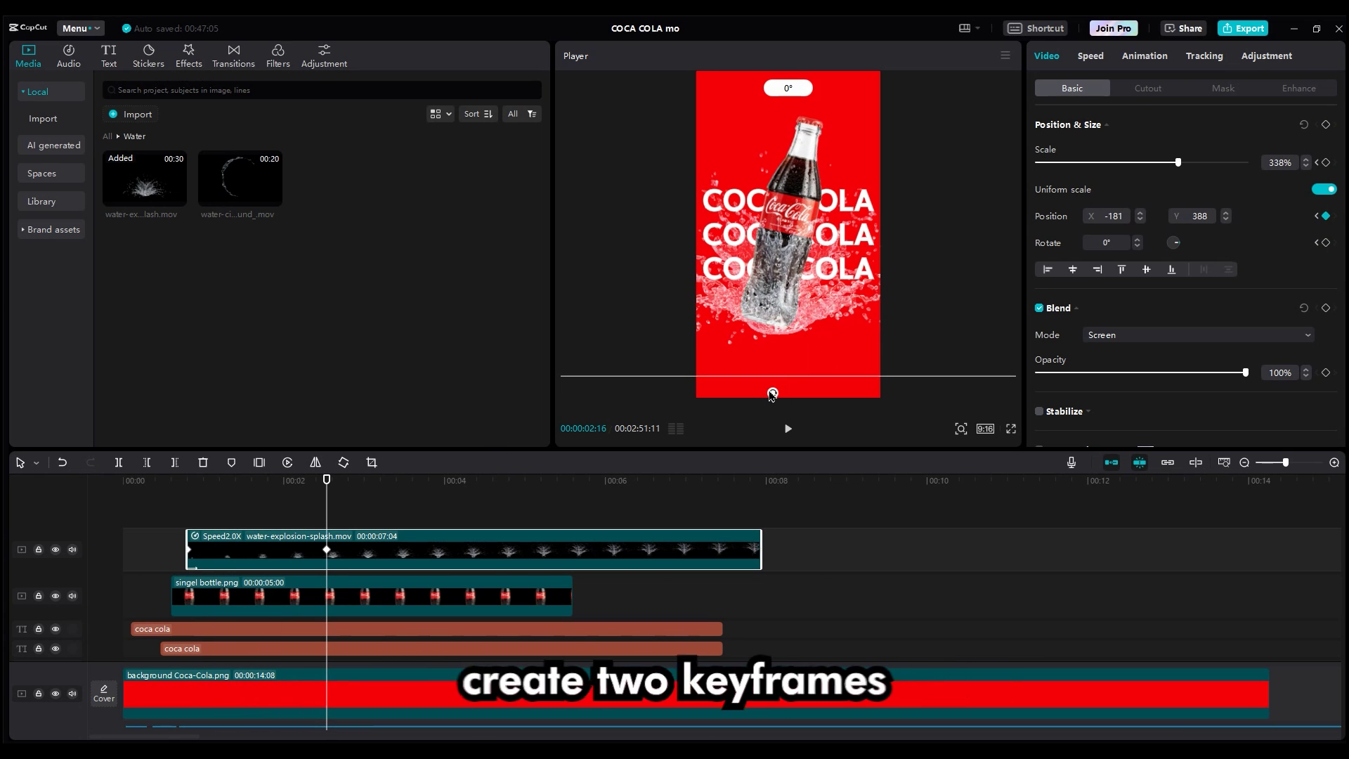
drag(769, 391, 751, 393)
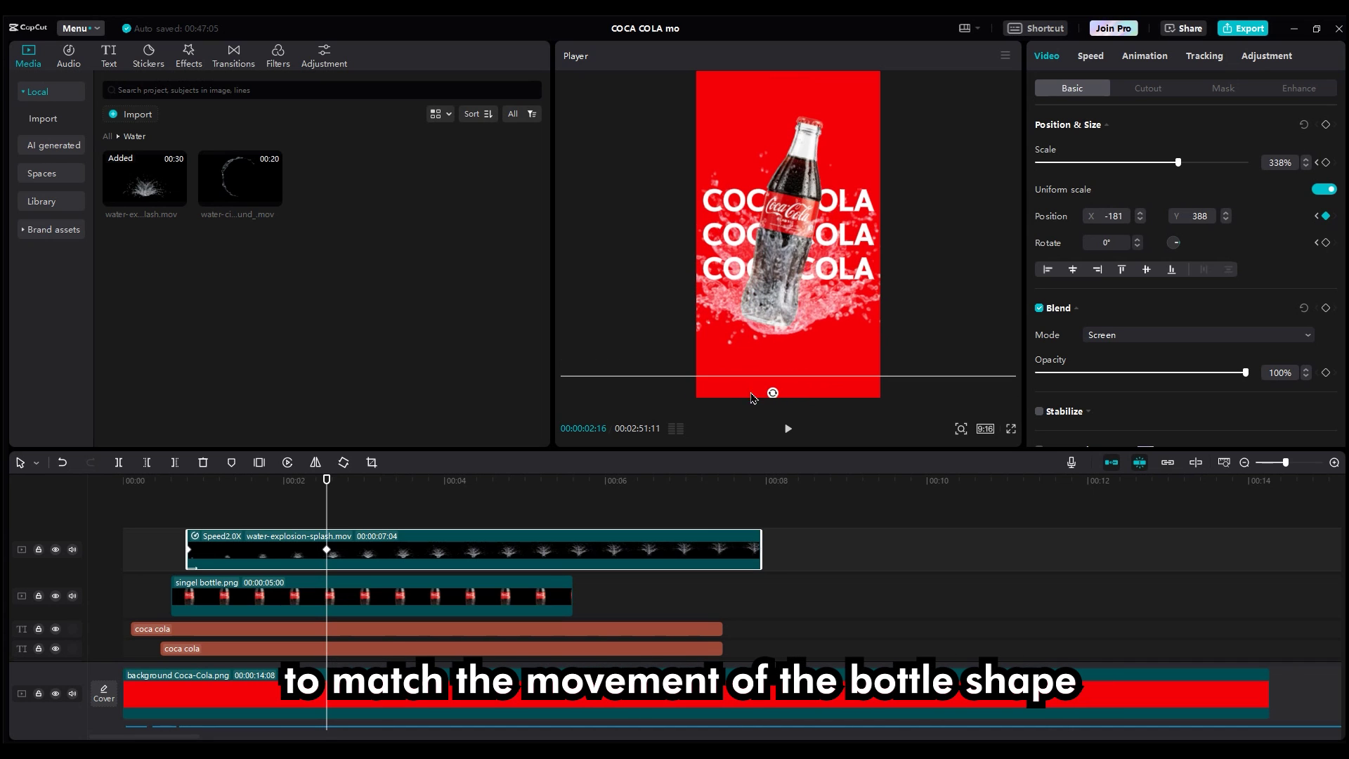
click(318, 596)
click(326, 557)
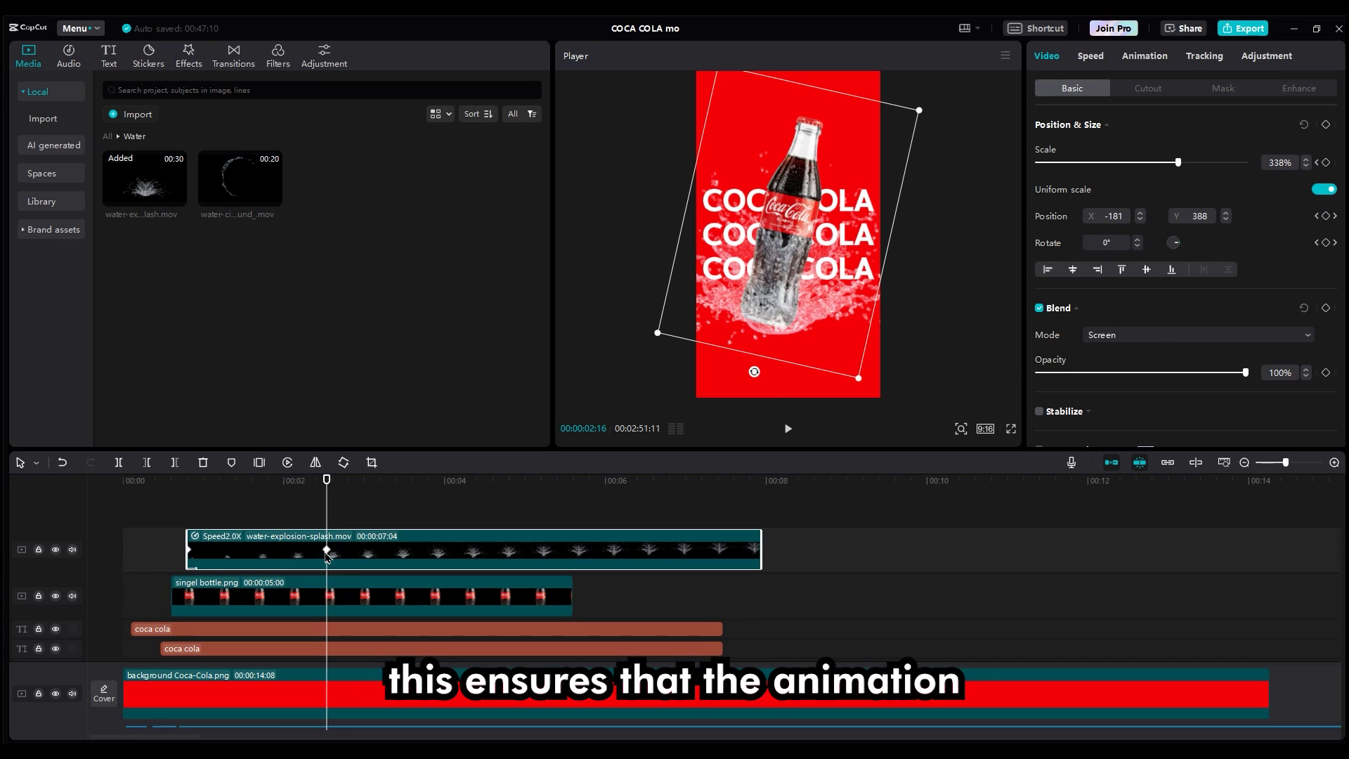
click(181, 513)
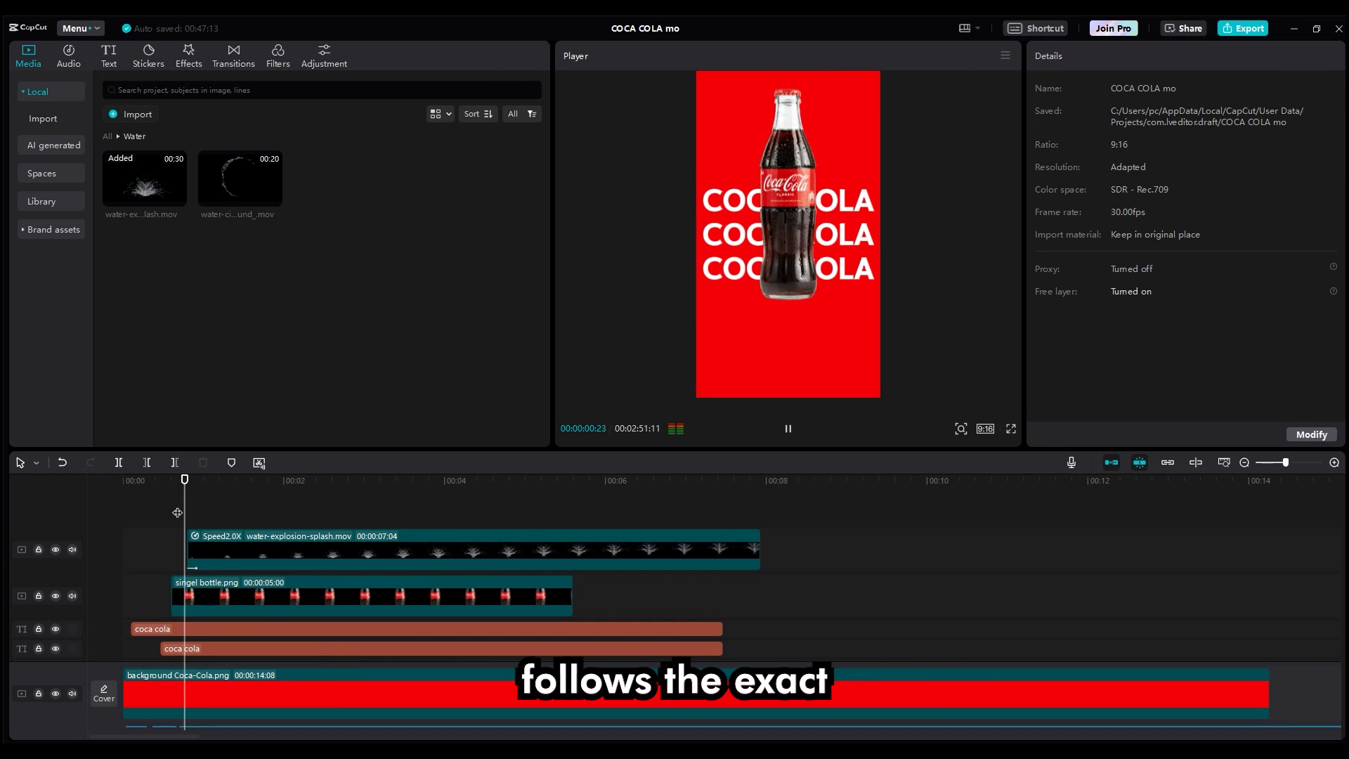
key(space)
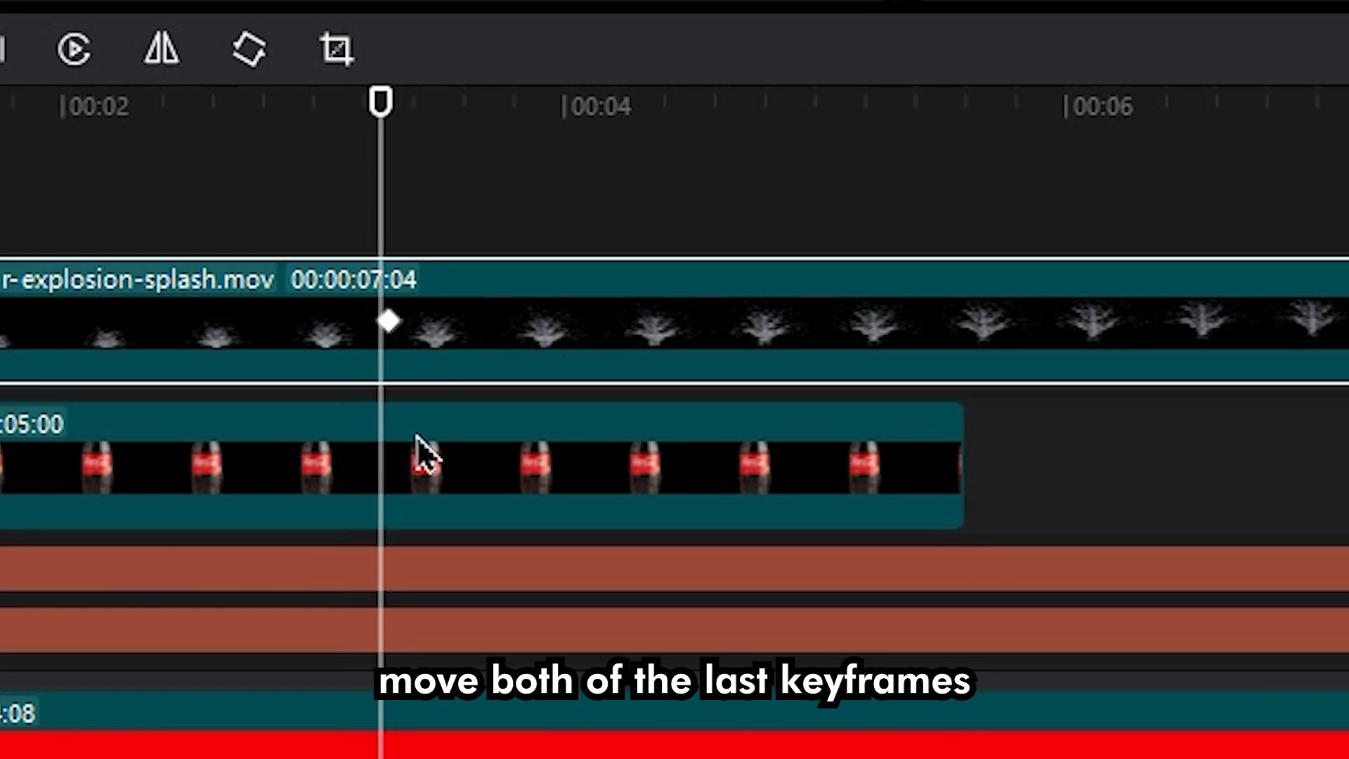
Step: Move the last keyframes of the bottle and water splash clips to around the 5-second mark to slow their movements
click(398, 589)
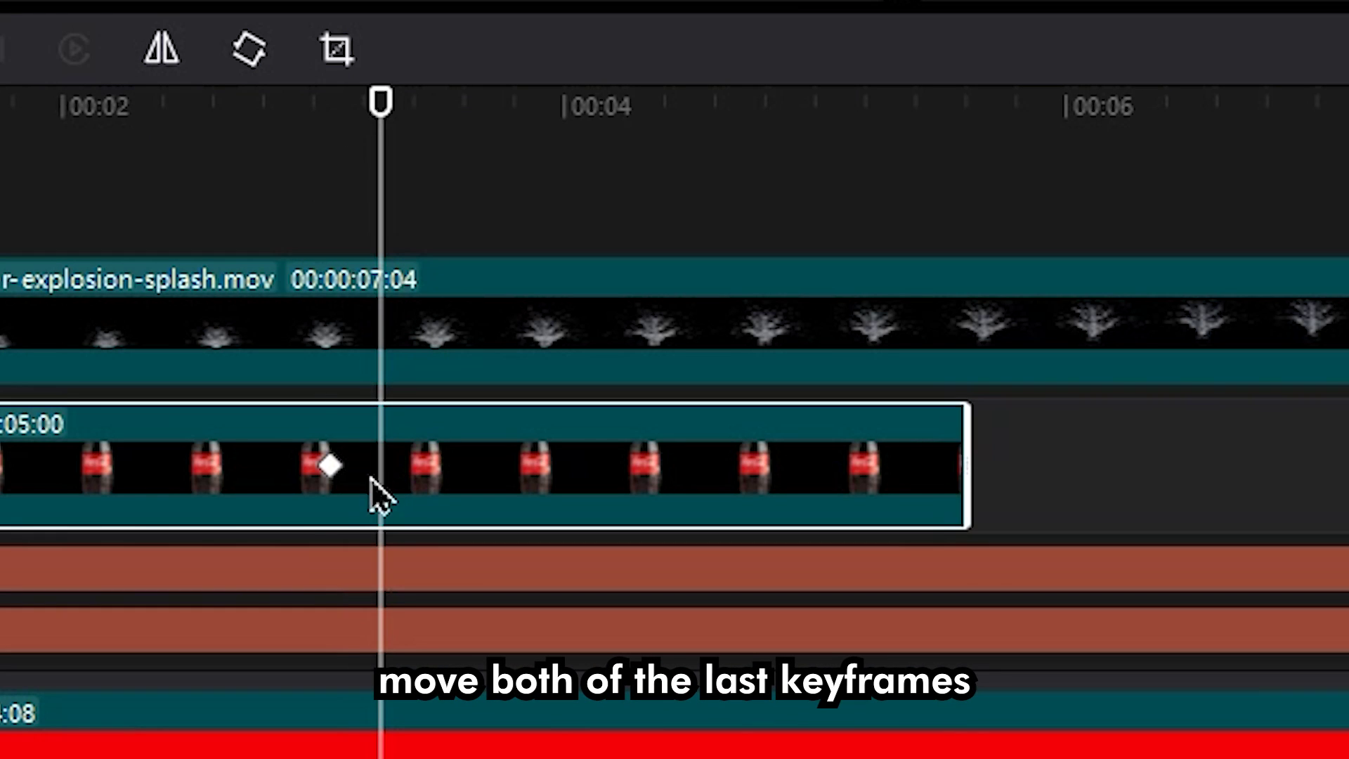
drag(369, 597, 394, 598)
drag(688, 487, 808, 499)
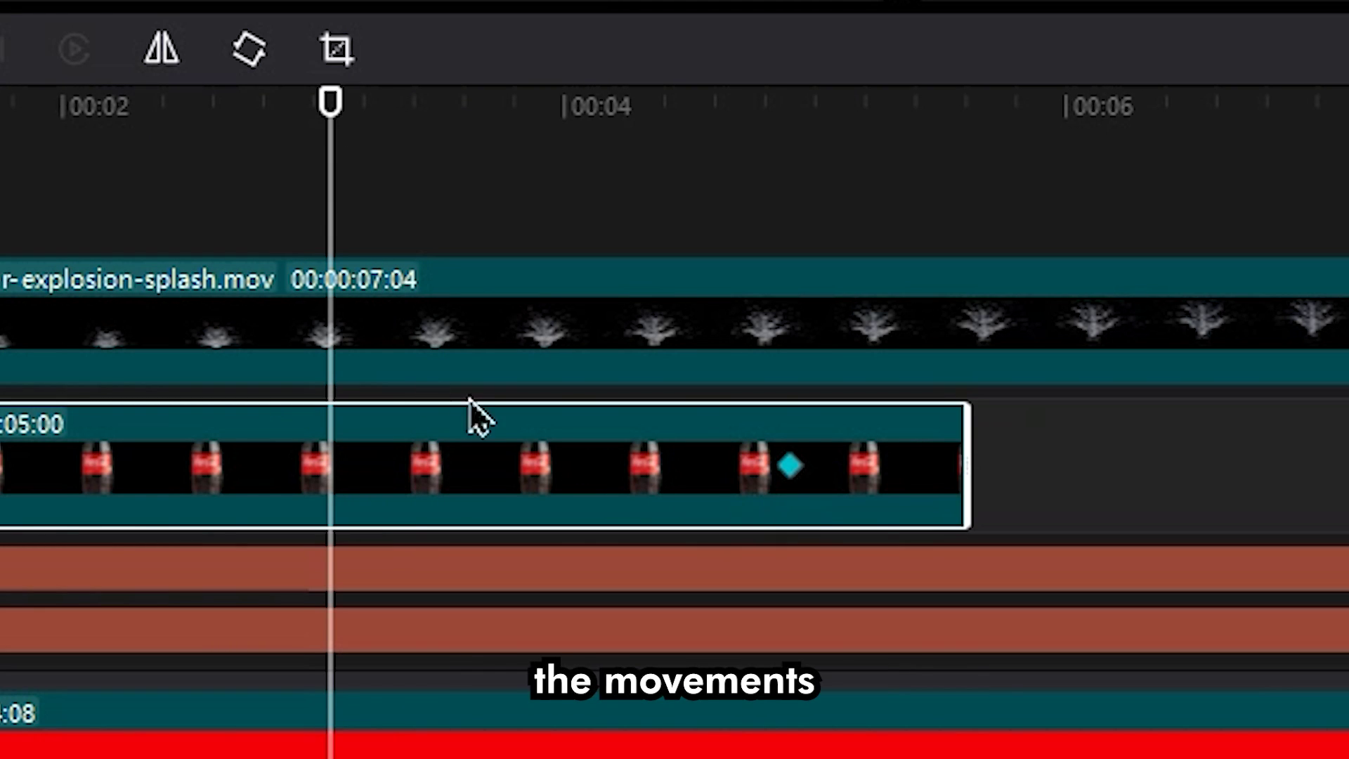
click(335, 346)
drag(382, 323, 909, 404)
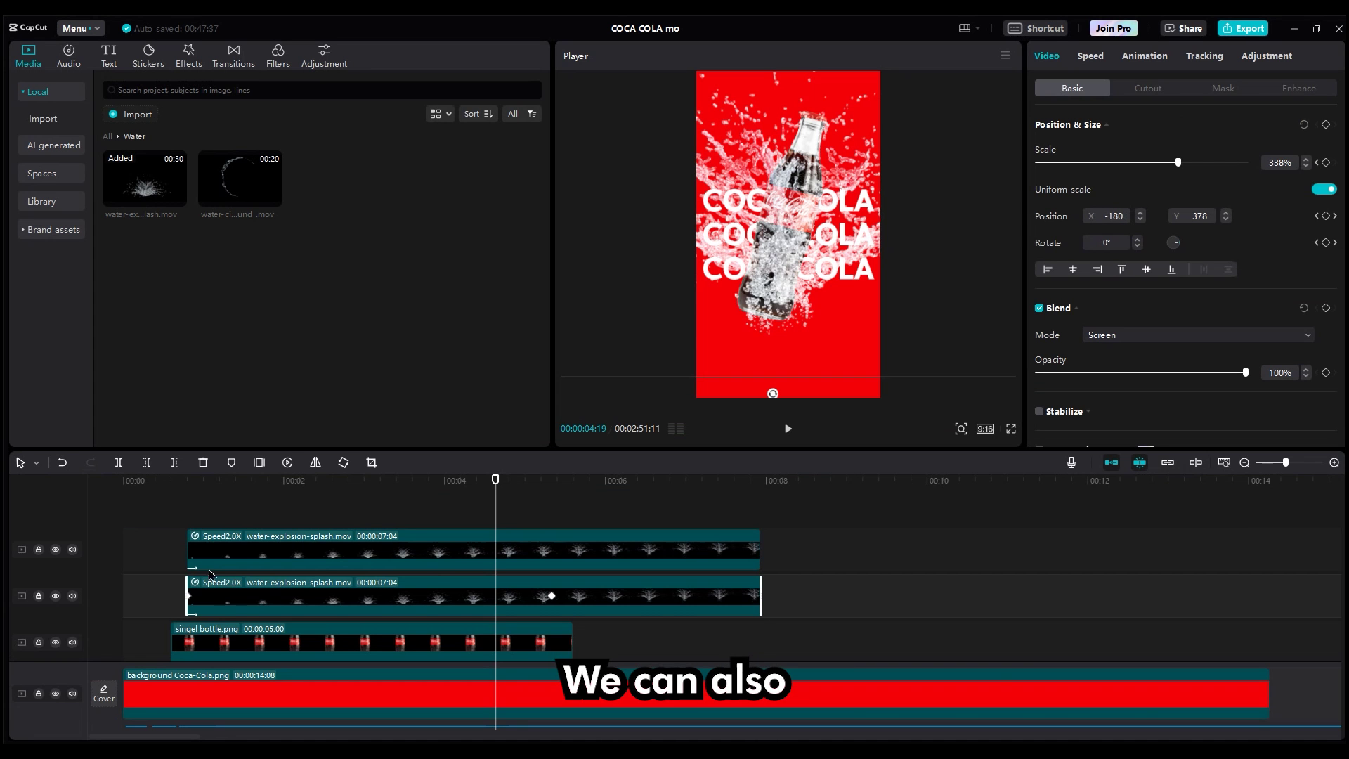
Step: Duplicate the water splash clip so that one copy lies above the bottle clip and one beneath it
scroll(212, 572, down, 1)
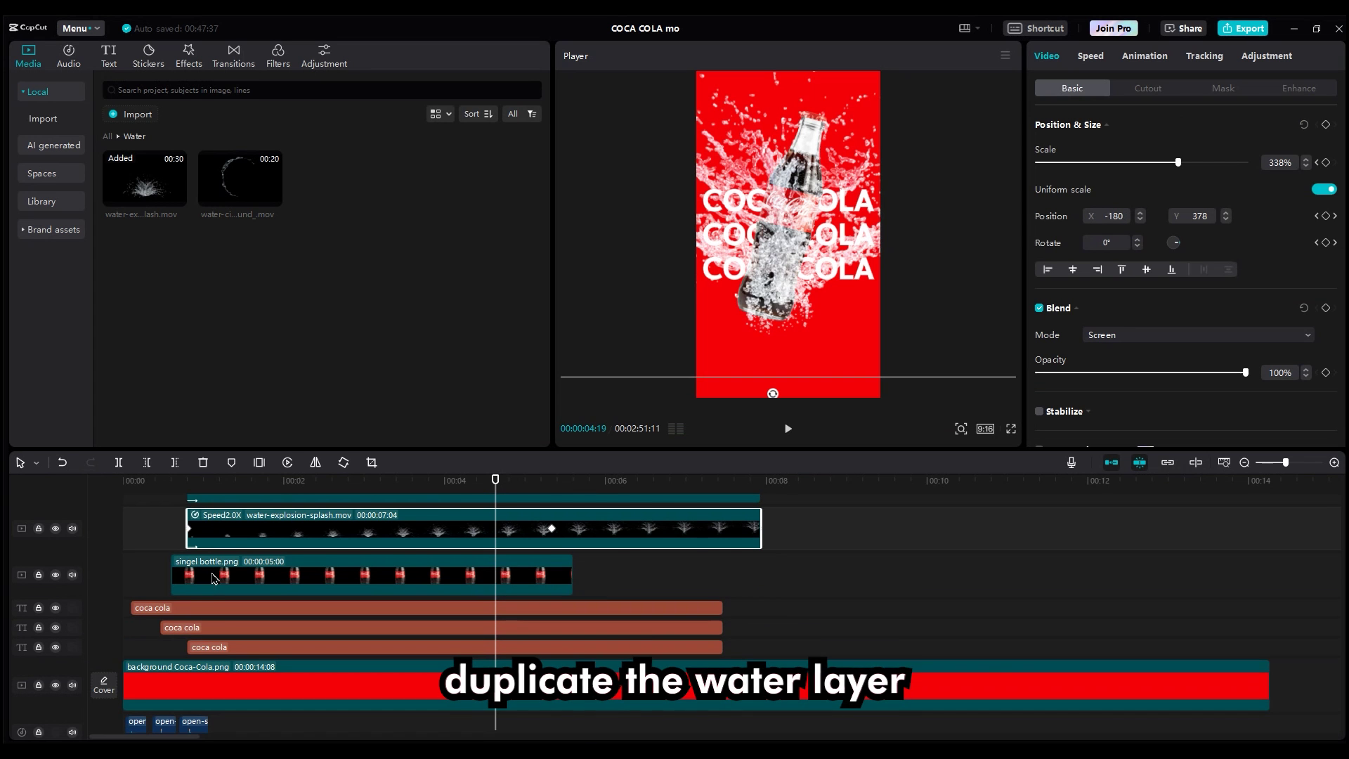
drag(222, 525, 283, 497)
drag(350, 427, 349, 436)
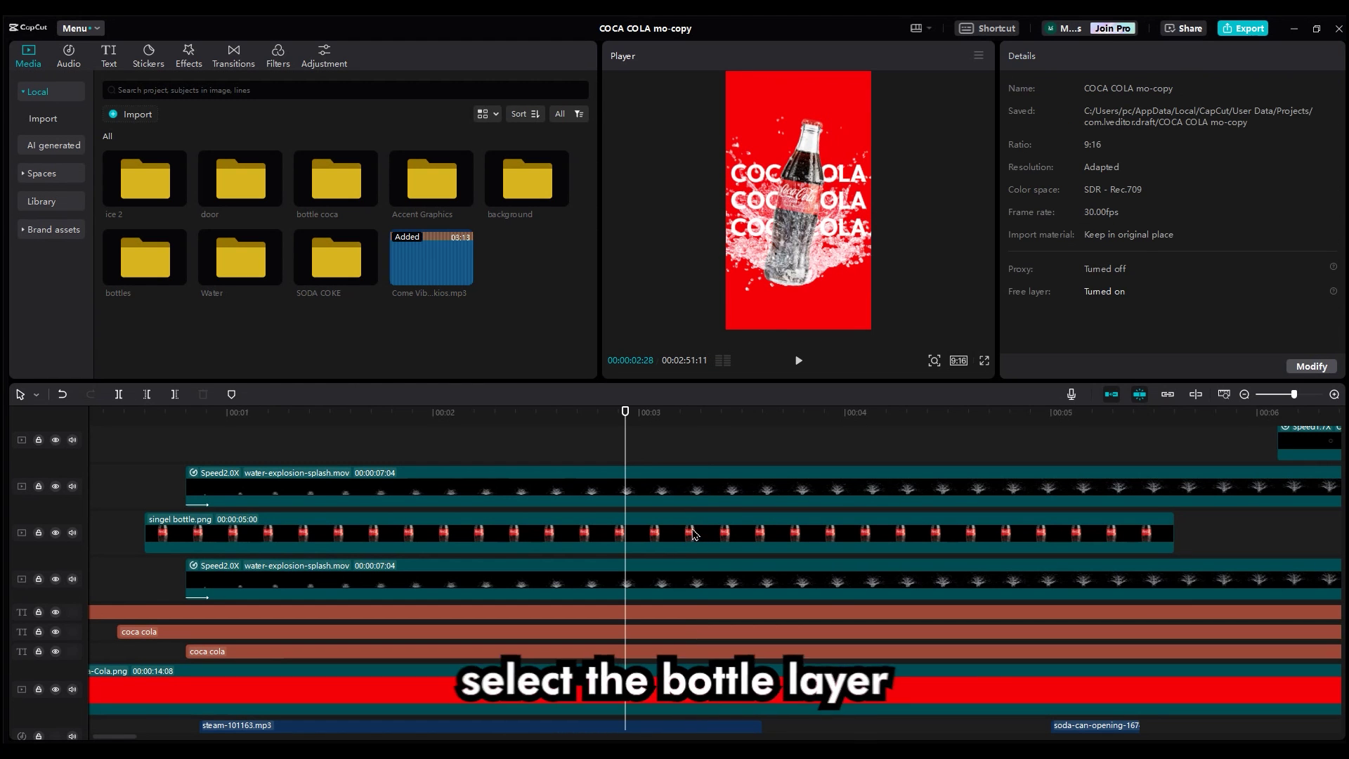
Step: Apply a Horizontal mask at X 182, Y 1791 to the bottle clip to separate the cap, and stack a duplicate bottle clip beside it
click(693, 536)
click(1220, 87)
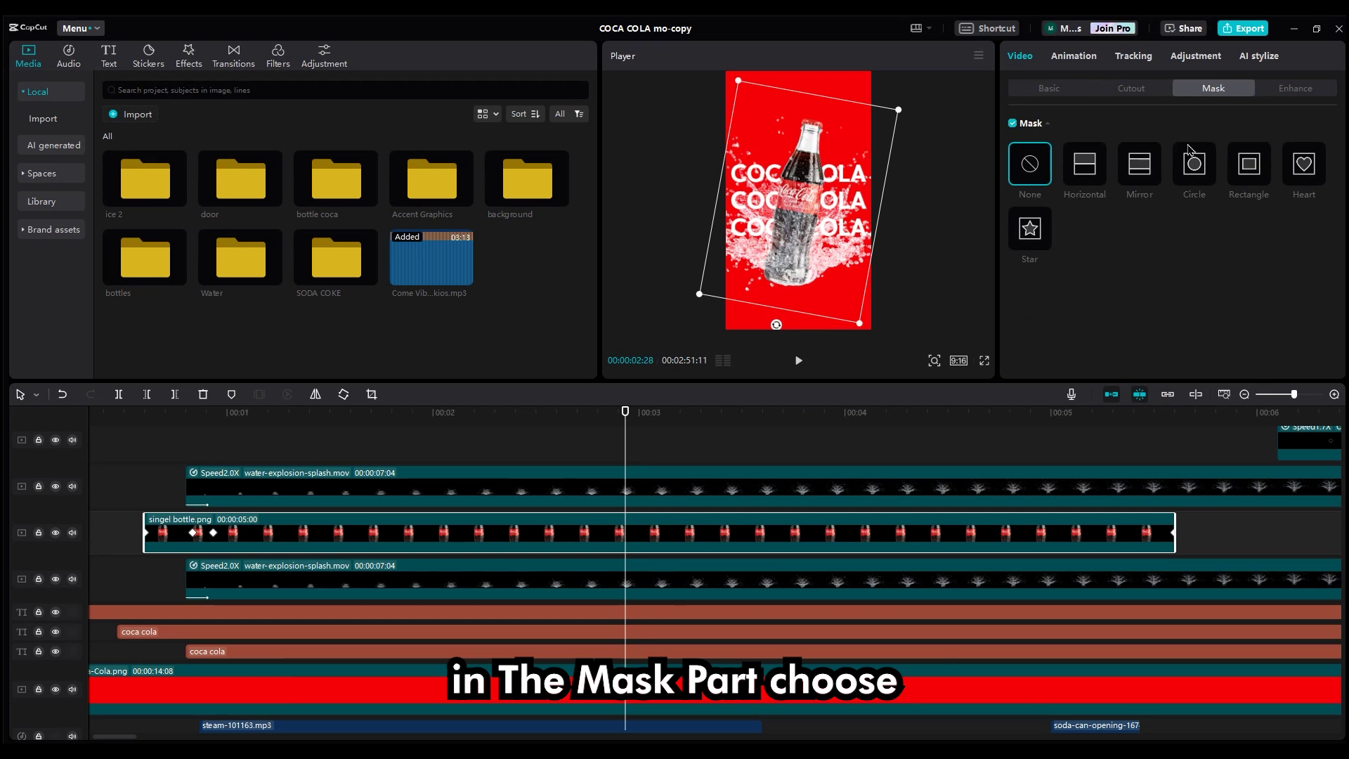
click(1100, 173)
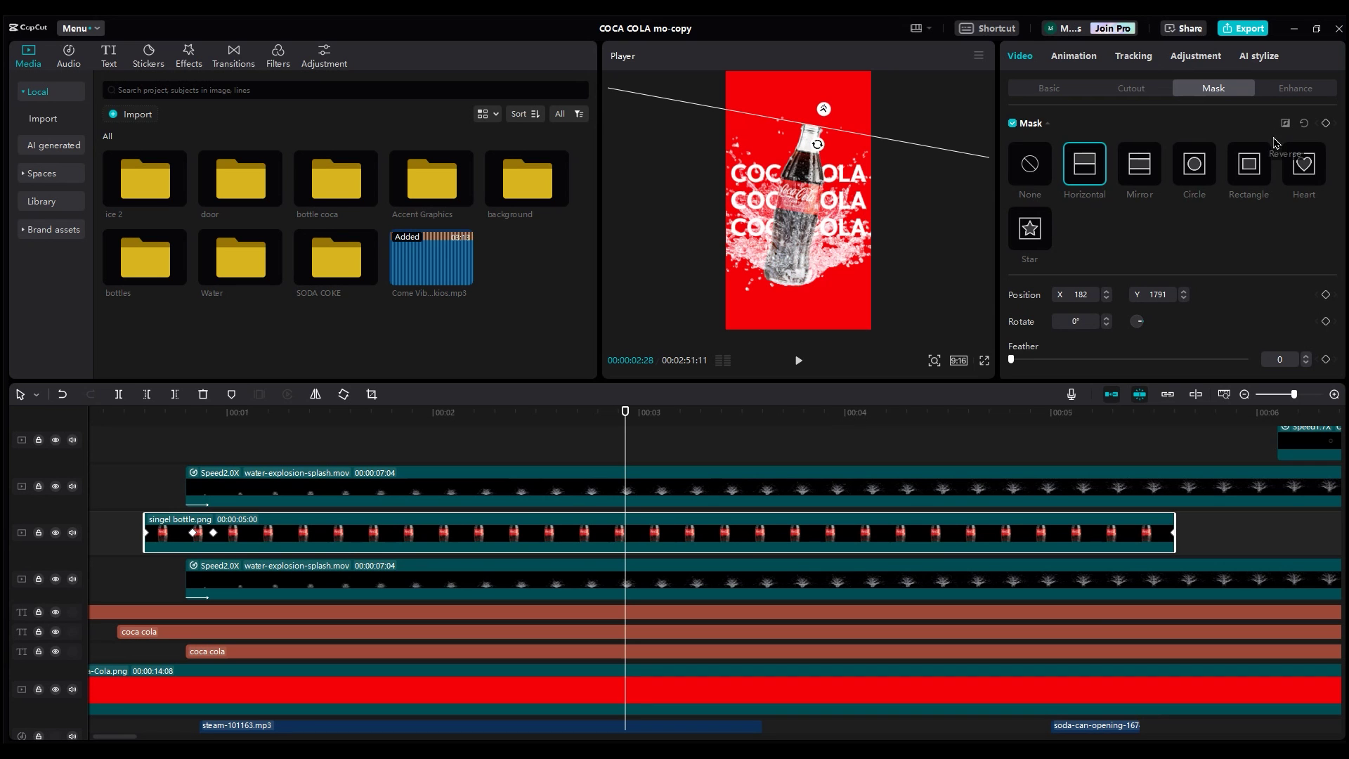
drag(412, 546, 415, 570)
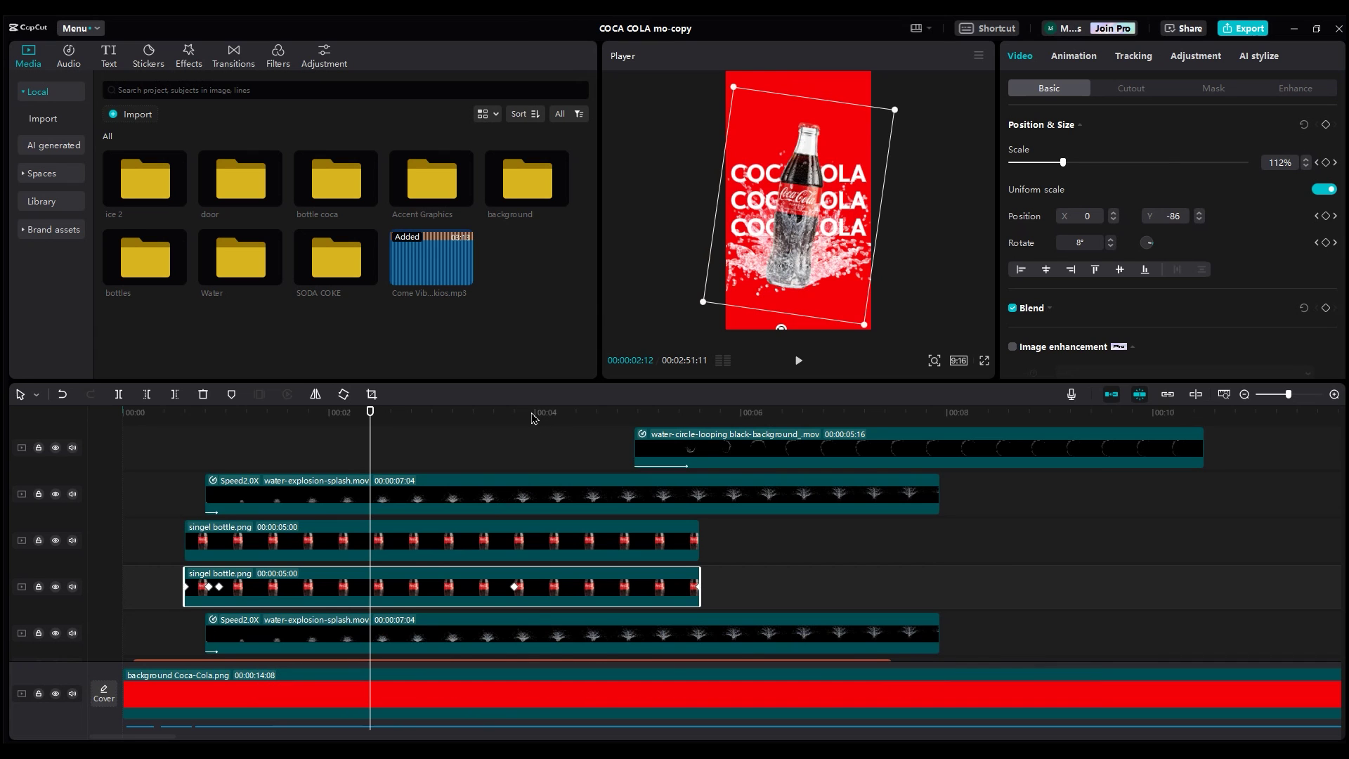
Step: Delete the end keyframe of the lower bottle clip and shift its bottle slightly upward at 00:00:04:08
drag(532, 414, 562, 426)
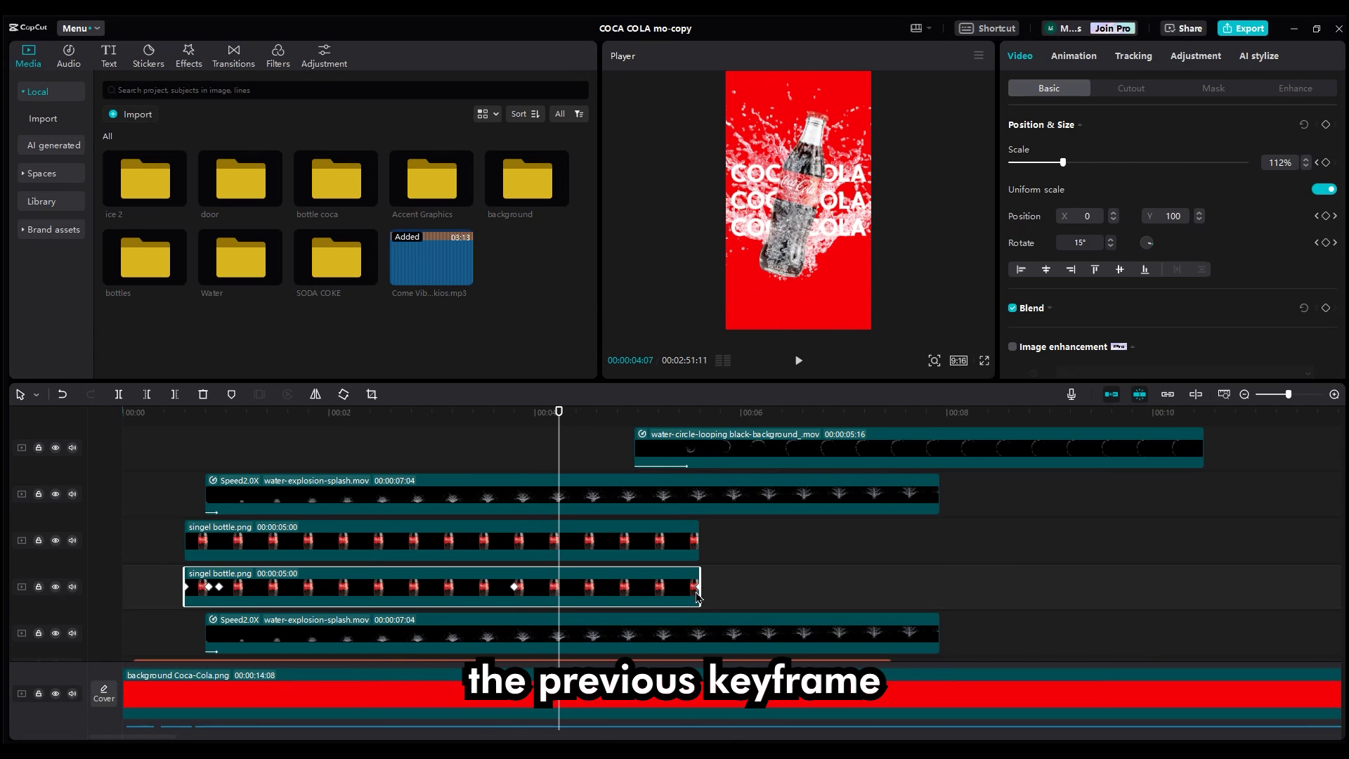
click(698, 597)
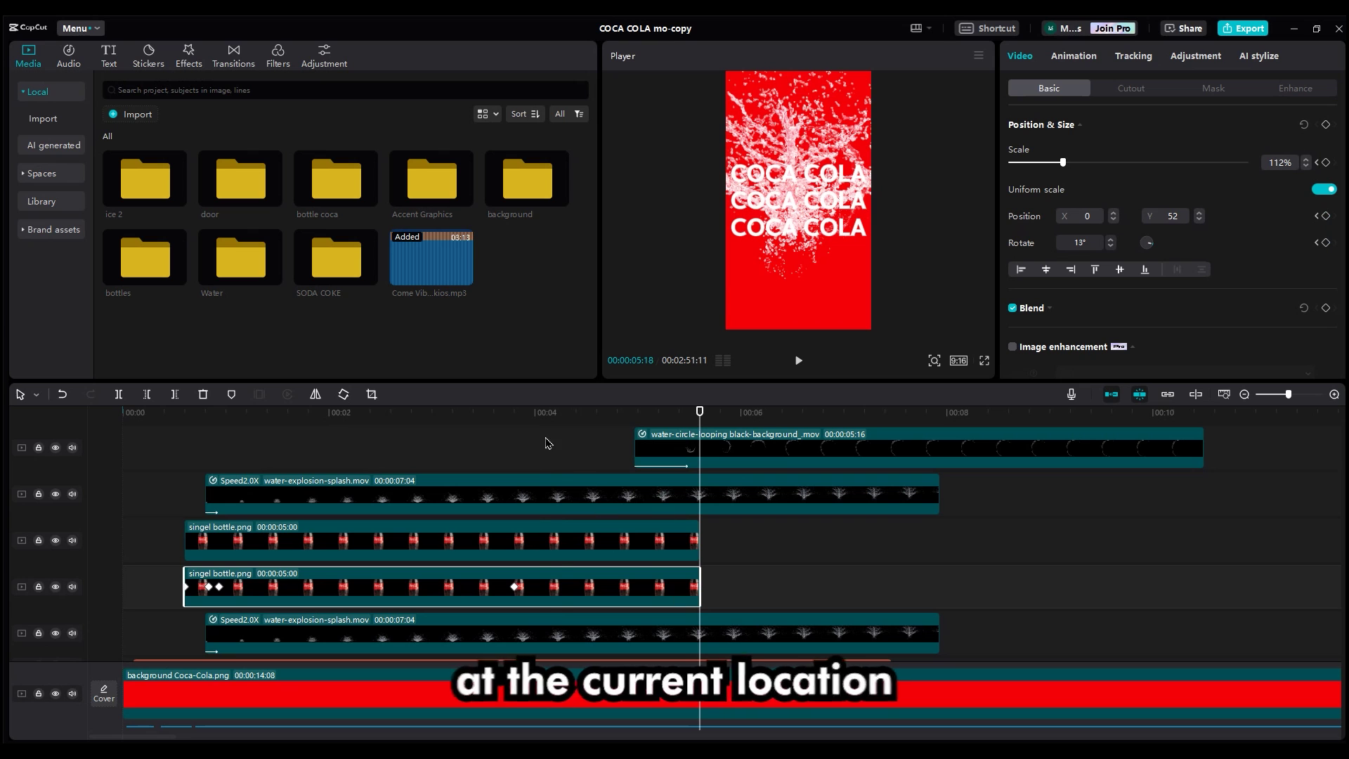
click(562, 420)
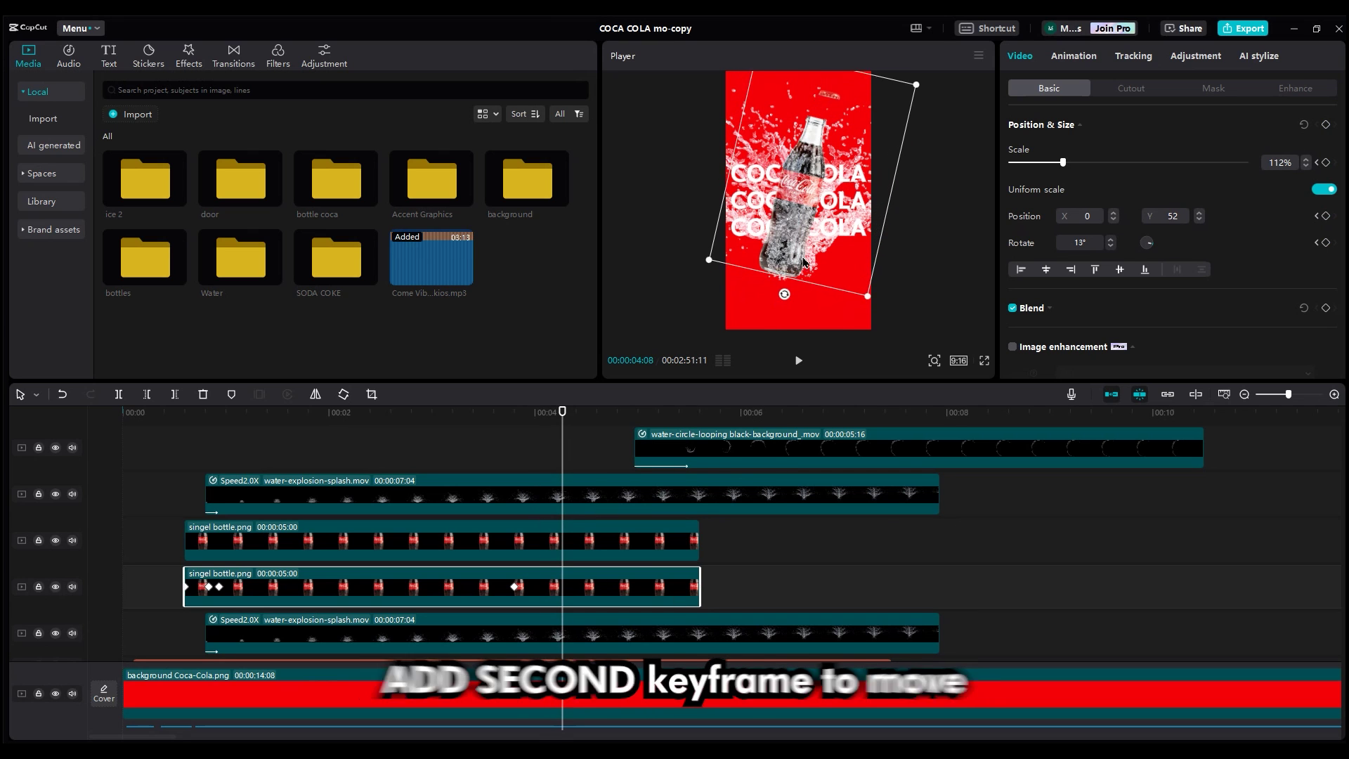
drag(804, 261, 806, 250)
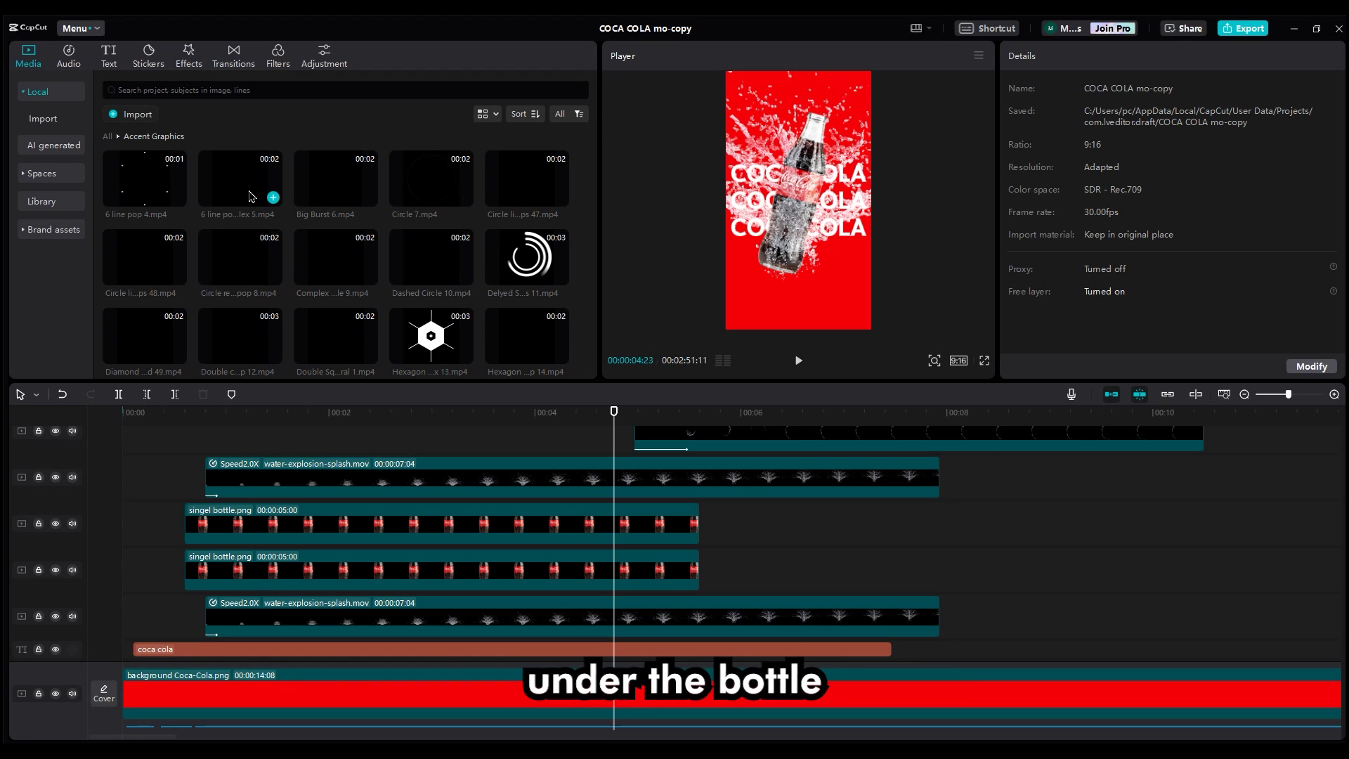
Step: Add 6 line pop complex 5.mp4 from the Accent Graphics folder beneath the bottle clips and scale it to about 46% around the bottle's mouth
click(251, 196)
drag(265, 214, 539, 610)
drag(871, 272, 841, 157)
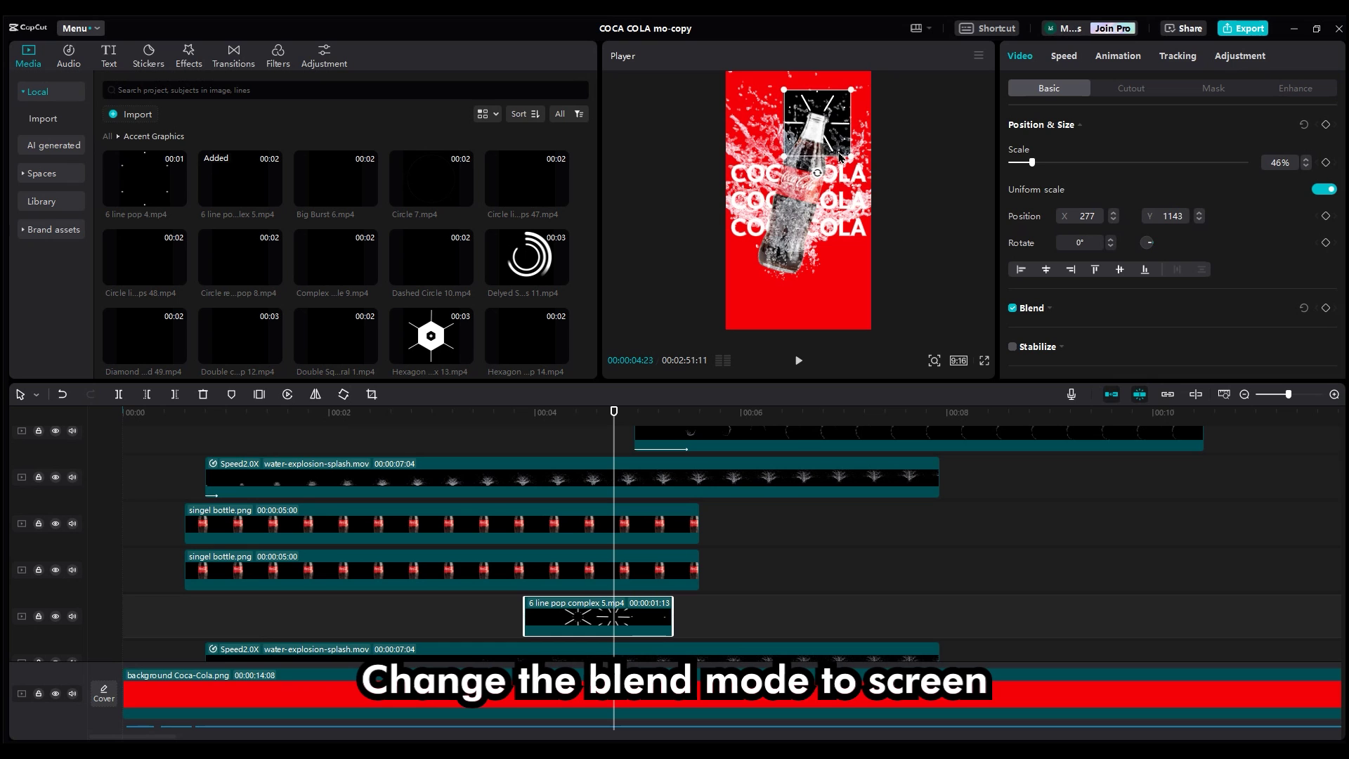
Step: Set the line pop clip's blend mode to Screen
click(1037, 309)
click(1075, 336)
click(1107, 412)
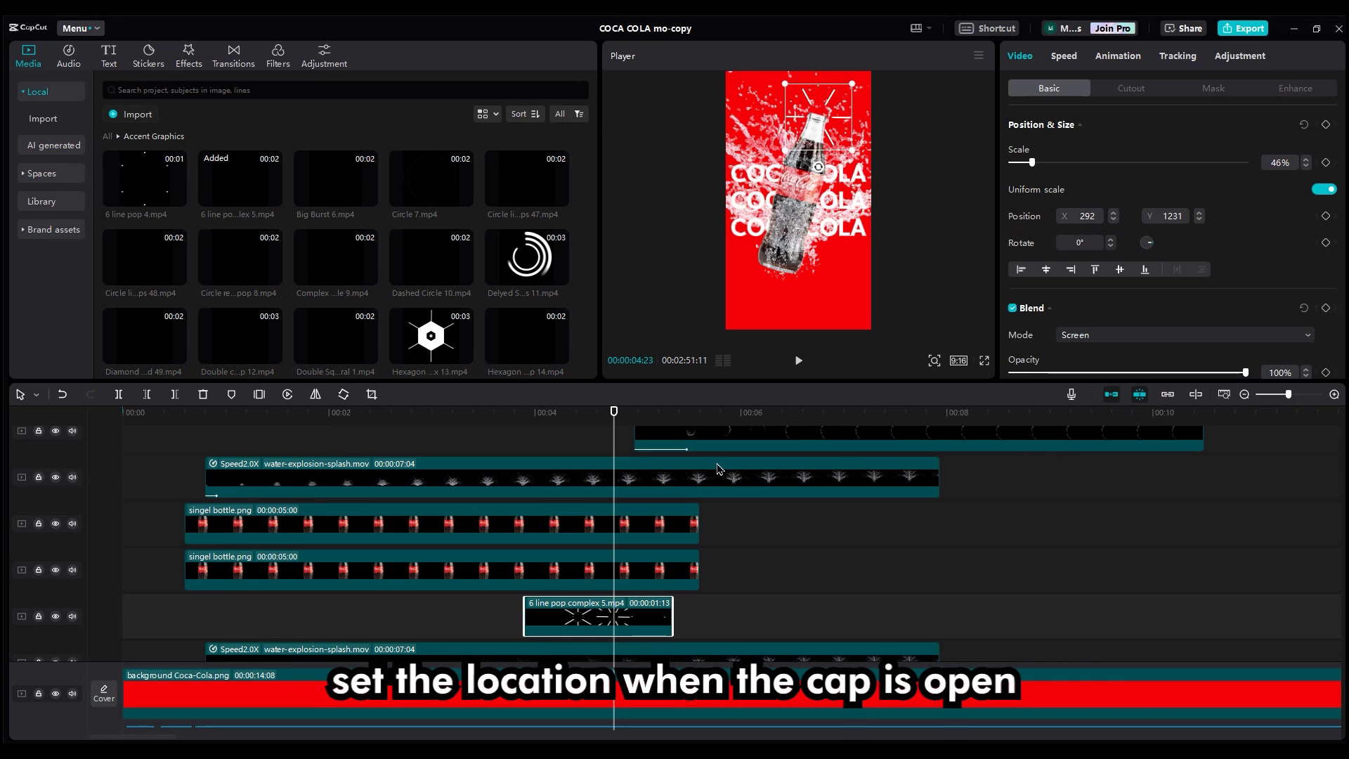
Step: Speed the line pop clip up to 2.0x and align its start with the cap opening at about 00:00:03:22, checking it in playback
click(1064, 56)
drag(1061, 144, 1116, 148)
drag(588, 621, 525, 620)
click(497, 430)
key(space)
click(507, 440)
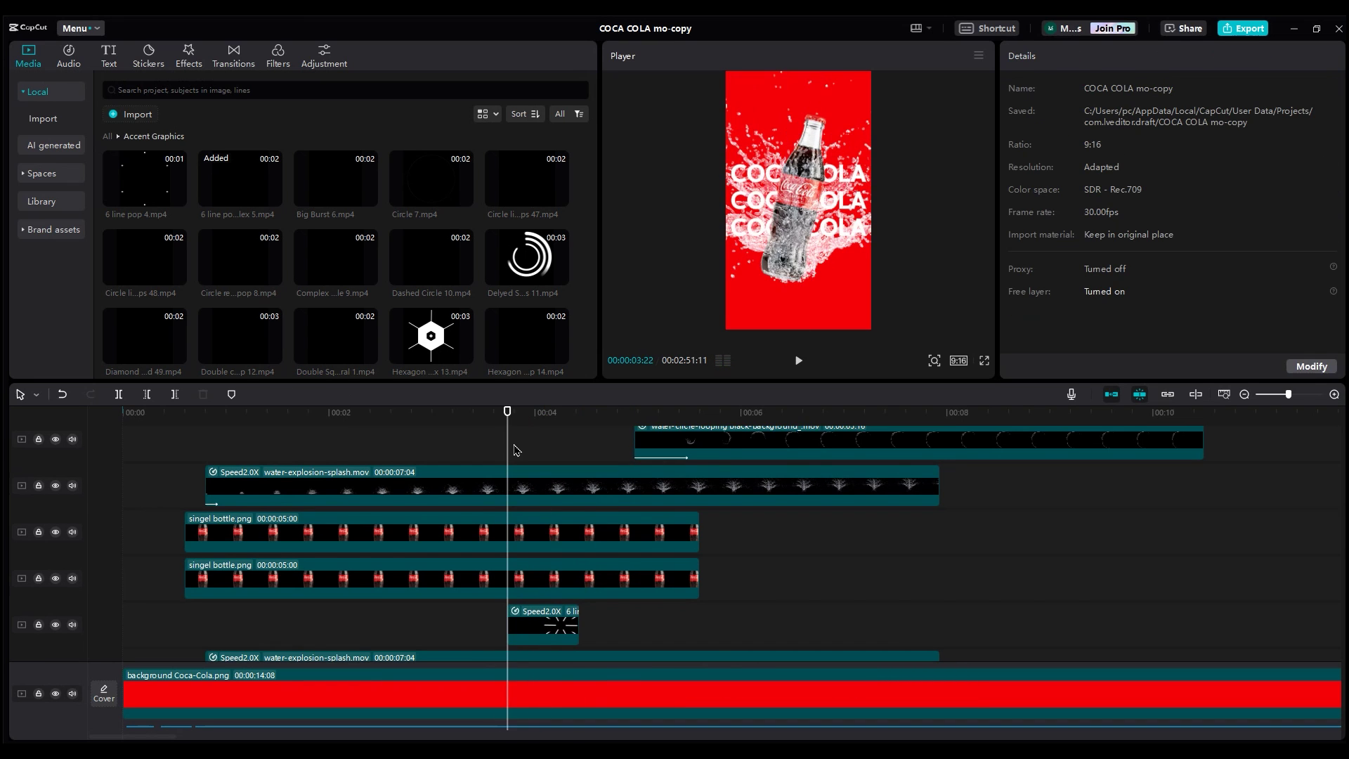
key(space)
key(space)
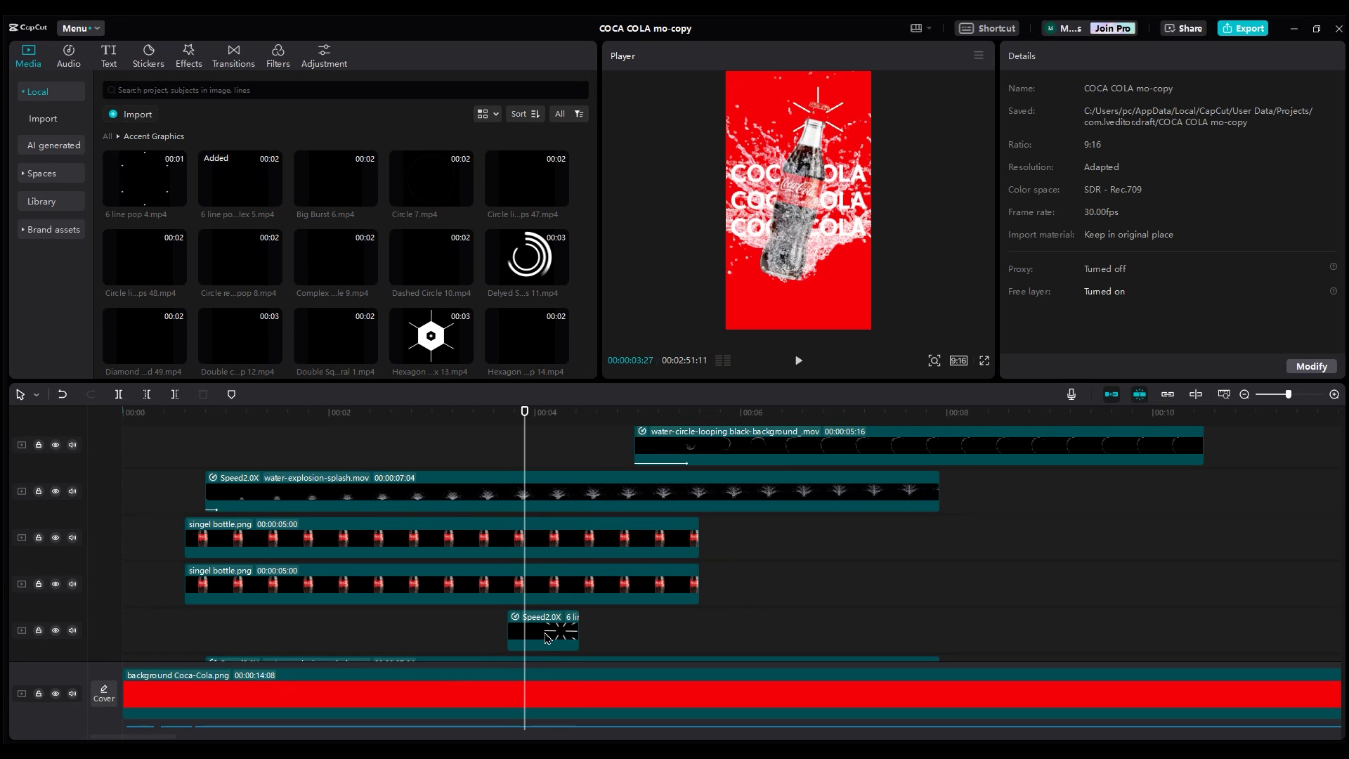
key(space)
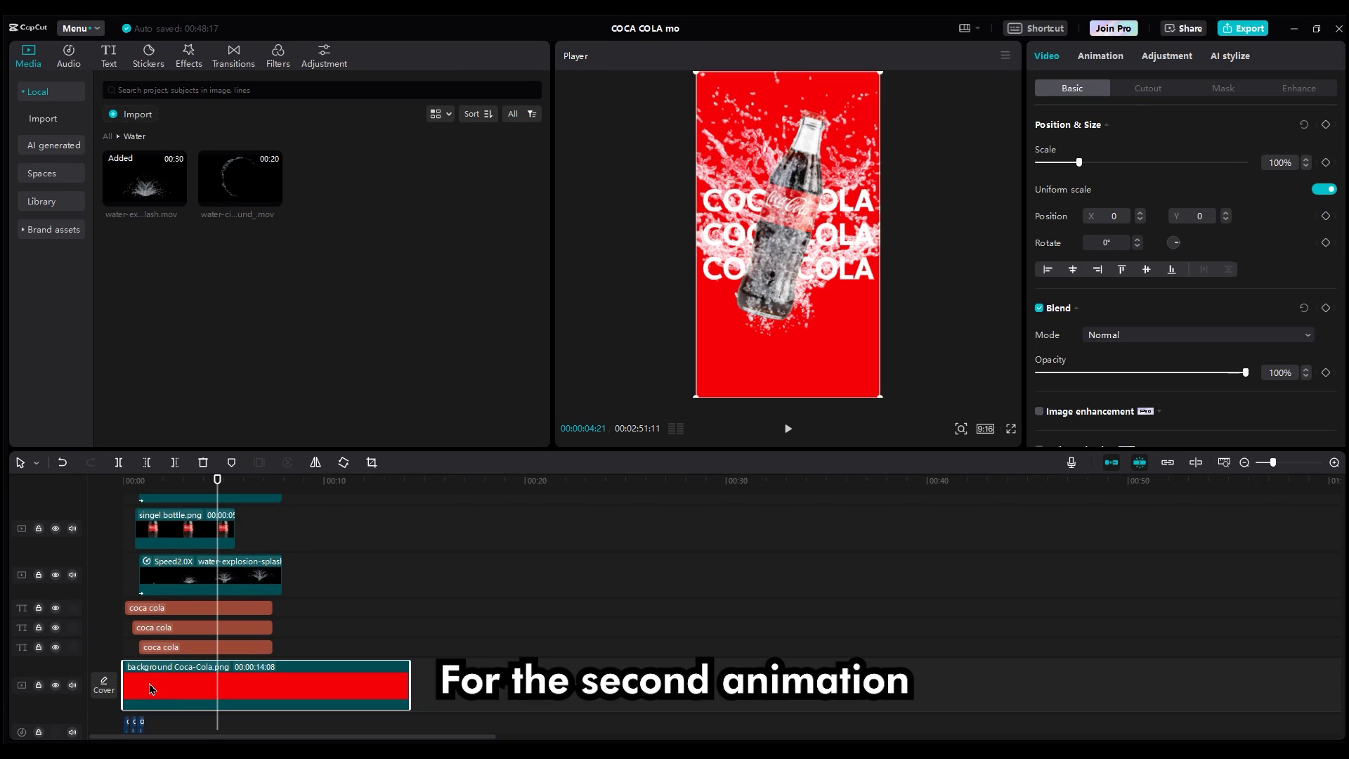
Step: Place a copy of the red background above the splash from about 00:00:04:18 and give it a 0.5 s Fade In entrance animation
drag(149, 685, 239, 507)
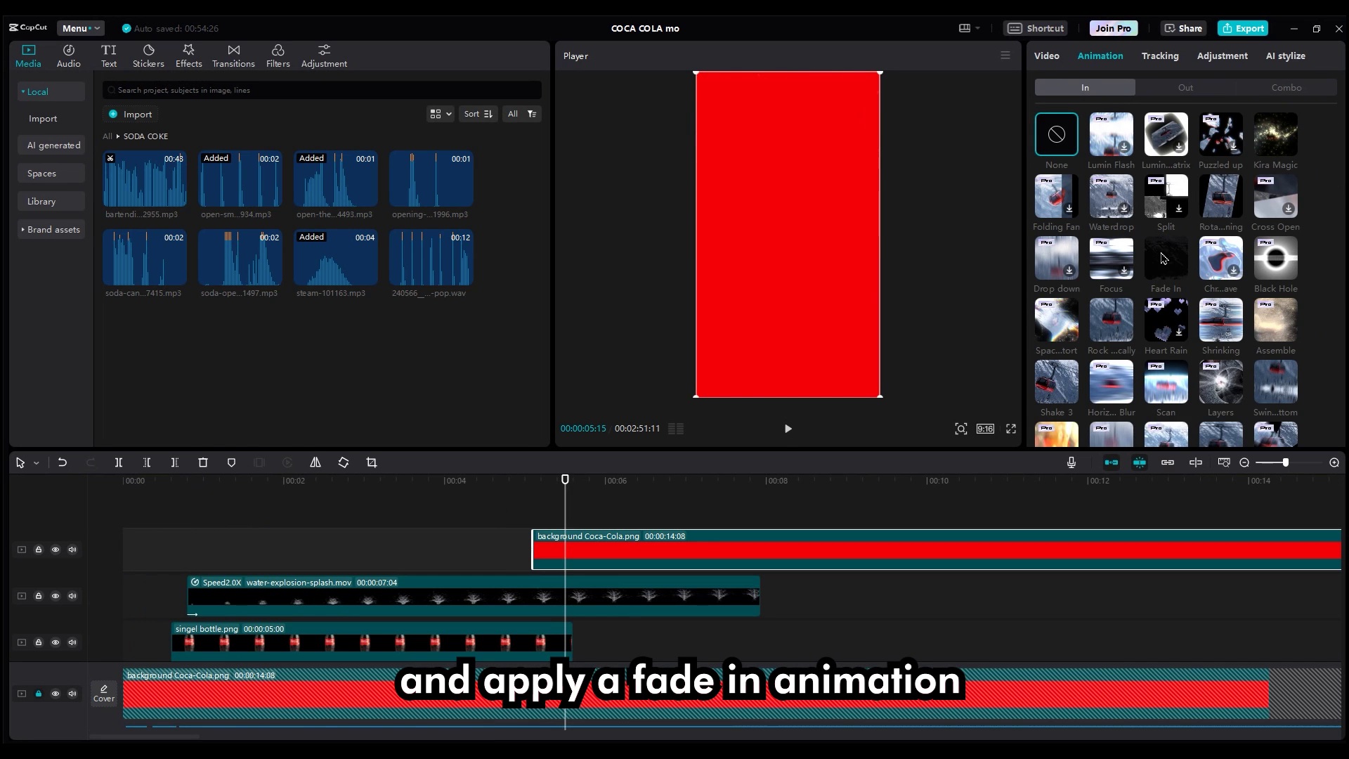
click(1165, 258)
drag(597, 546, 574, 547)
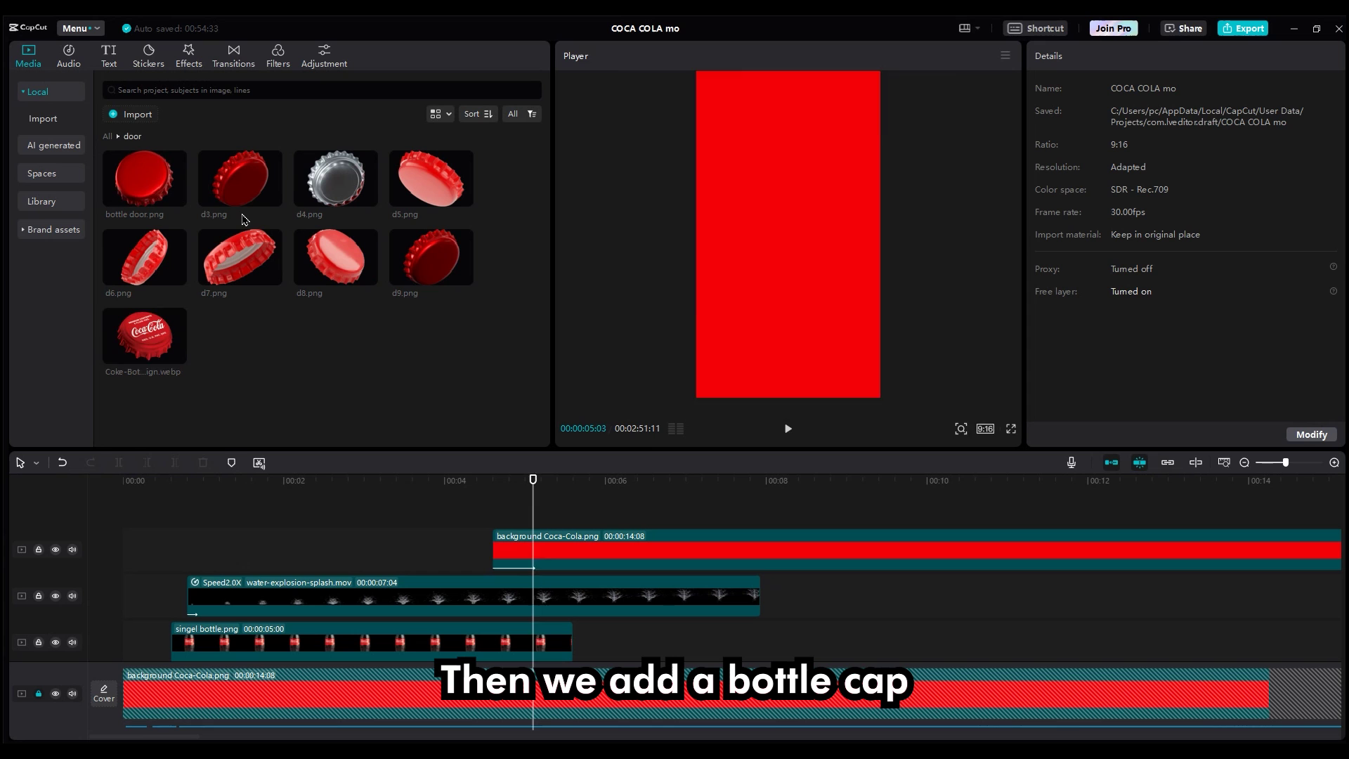
Step: Add Coke-Bottle-Cap-Tin-Sign.webp above the background copy, scale it to 63%, and add a Position & Size keyframe at 00:00:05:04
drag(144, 335, 495, 518)
drag(853, 302, 843, 272)
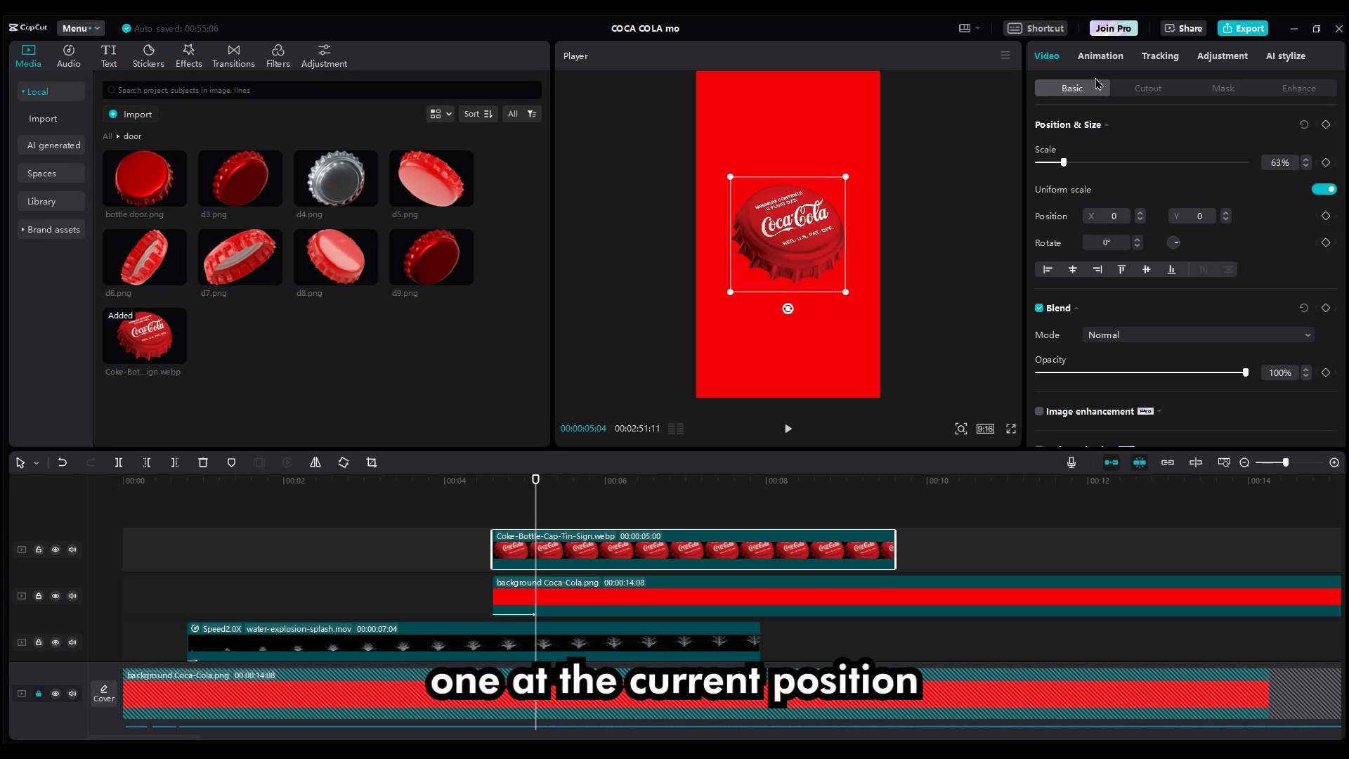
click(1326, 127)
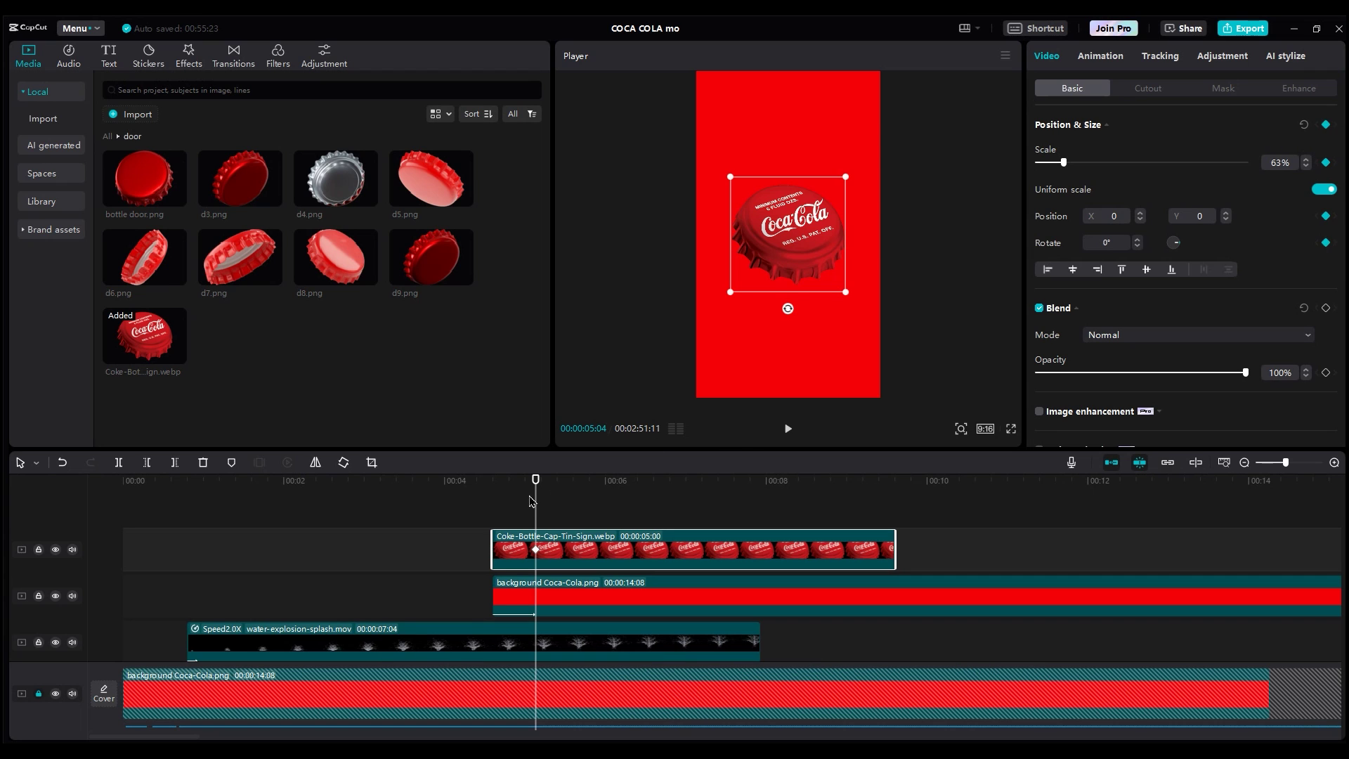
Step: Move the bottle cap straight down out of the frame at 00:00:04:18 so it rises to the centre, and play the animation
drag(505, 489, 495, 492)
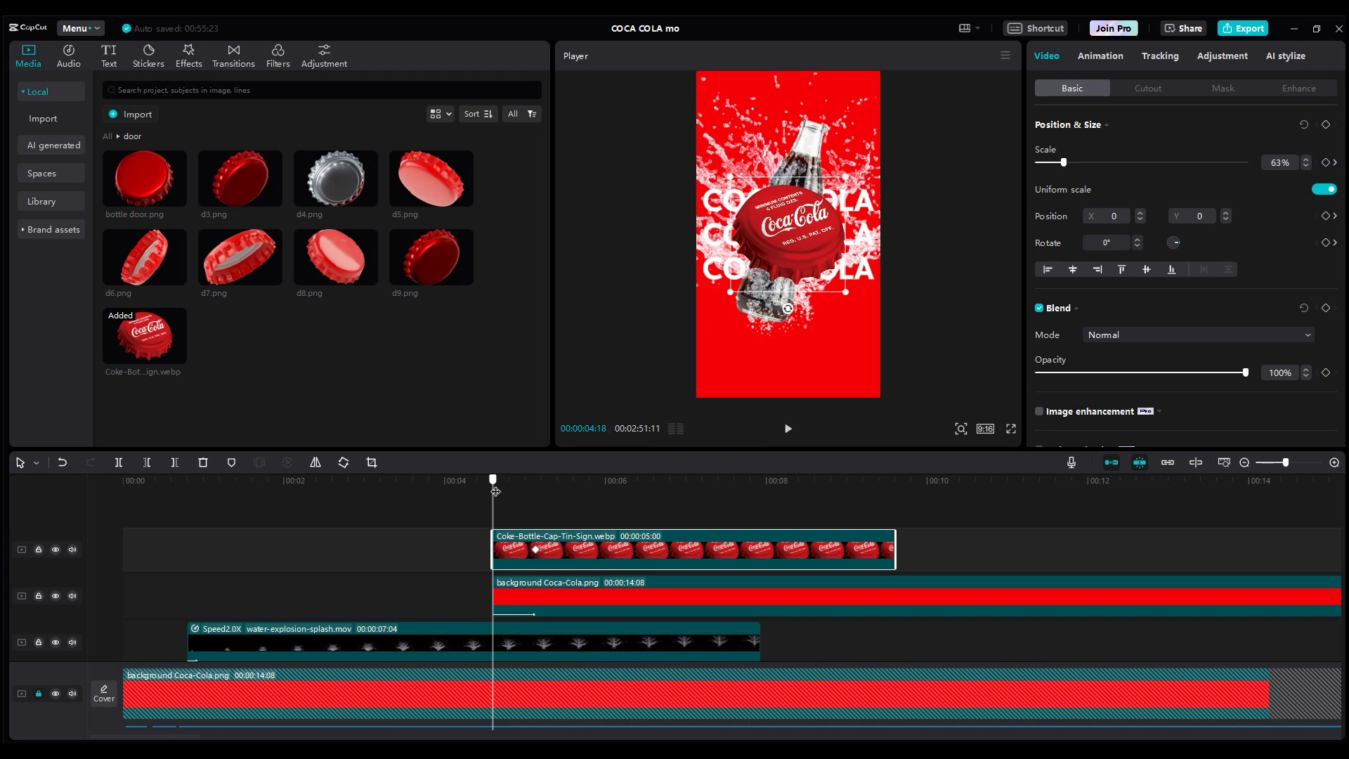
drag(792, 250, 791, 470)
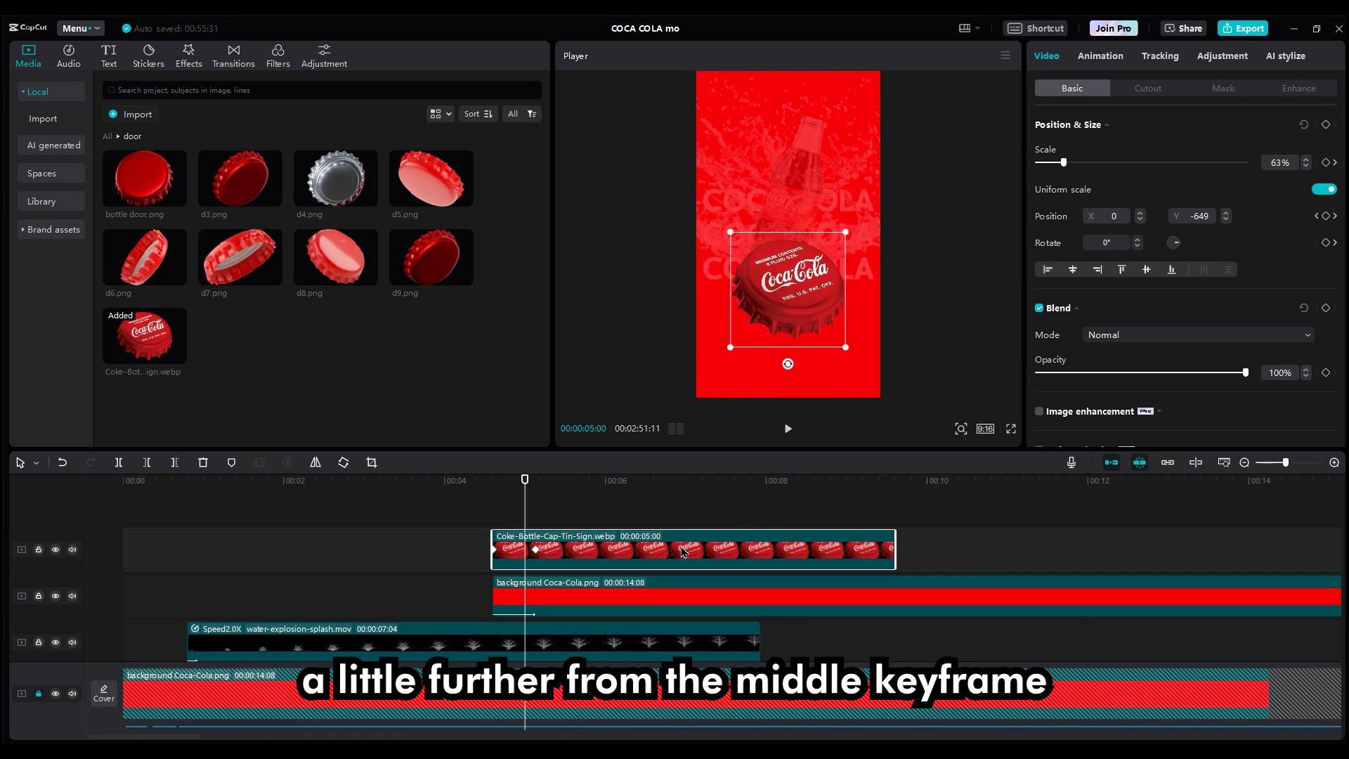
key(space)
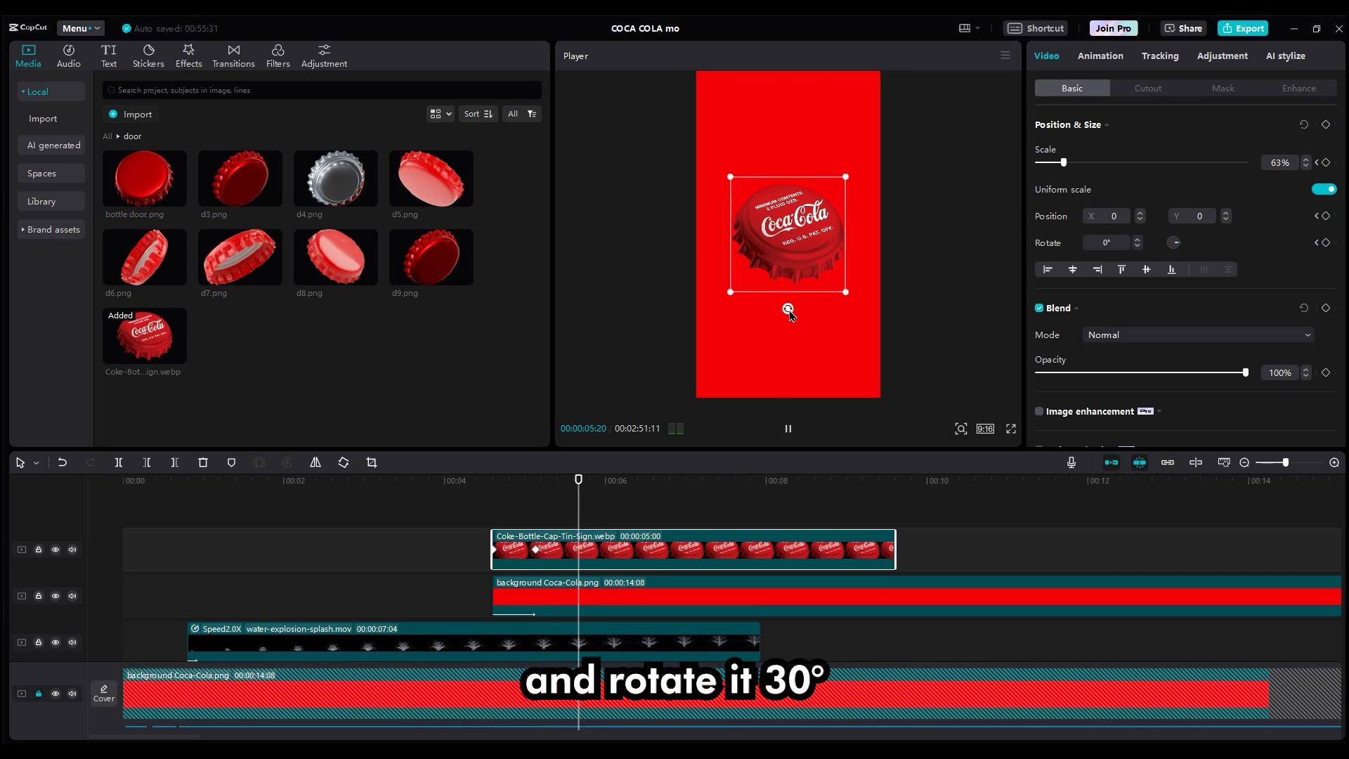
Step: Keyframe the bottle cap's rotation to 31° past the centre keyframe, move that keyframe to nearly 00:00:07, and play the result
drag(788, 309, 780, 320)
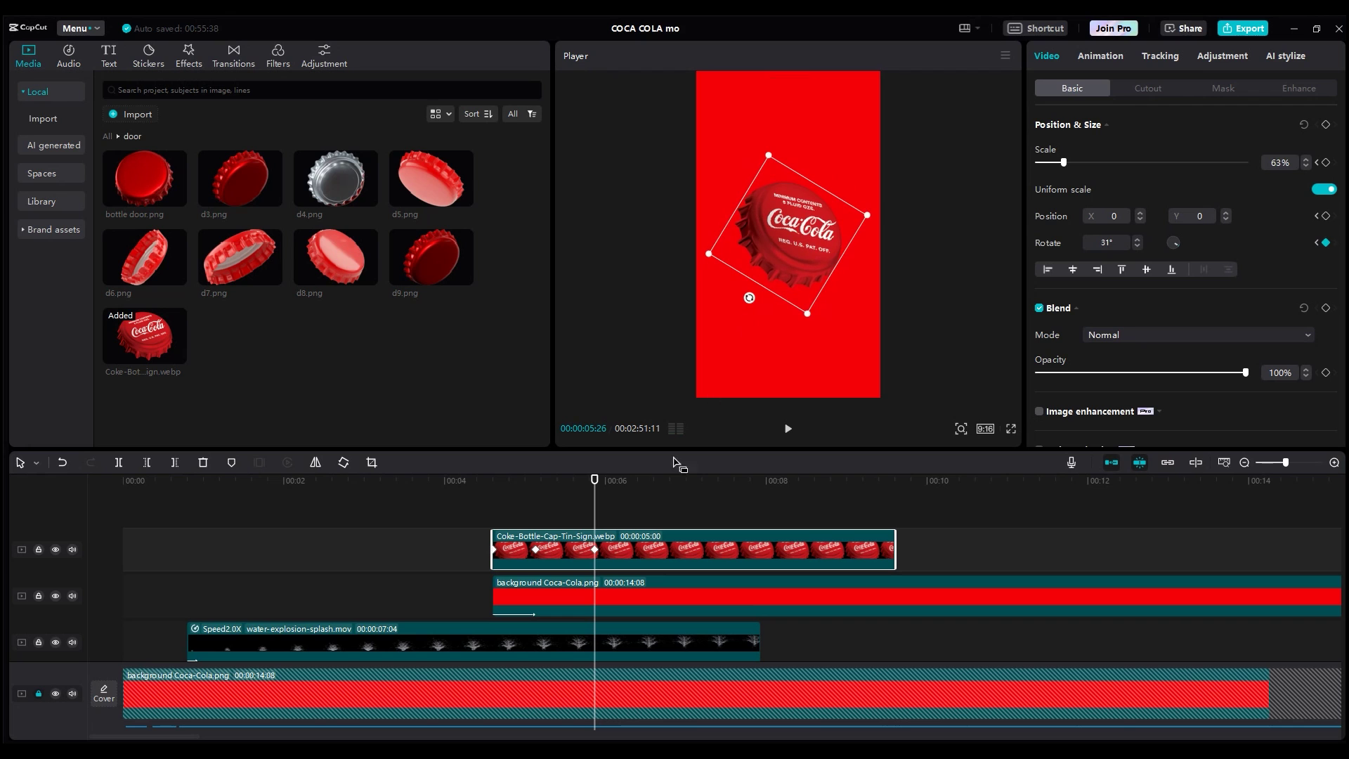
drag(594, 554, 677, 568)
key(space)
click(508, 504)
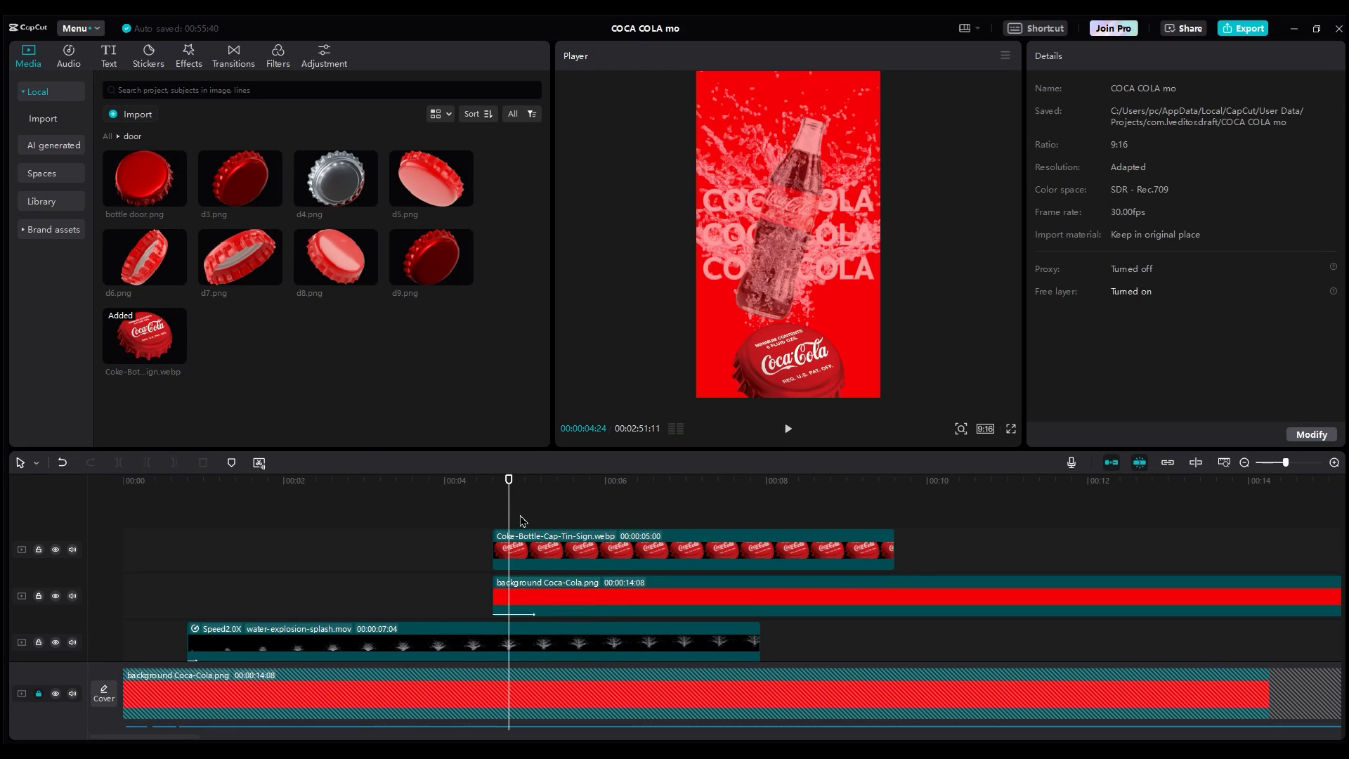
key(space)
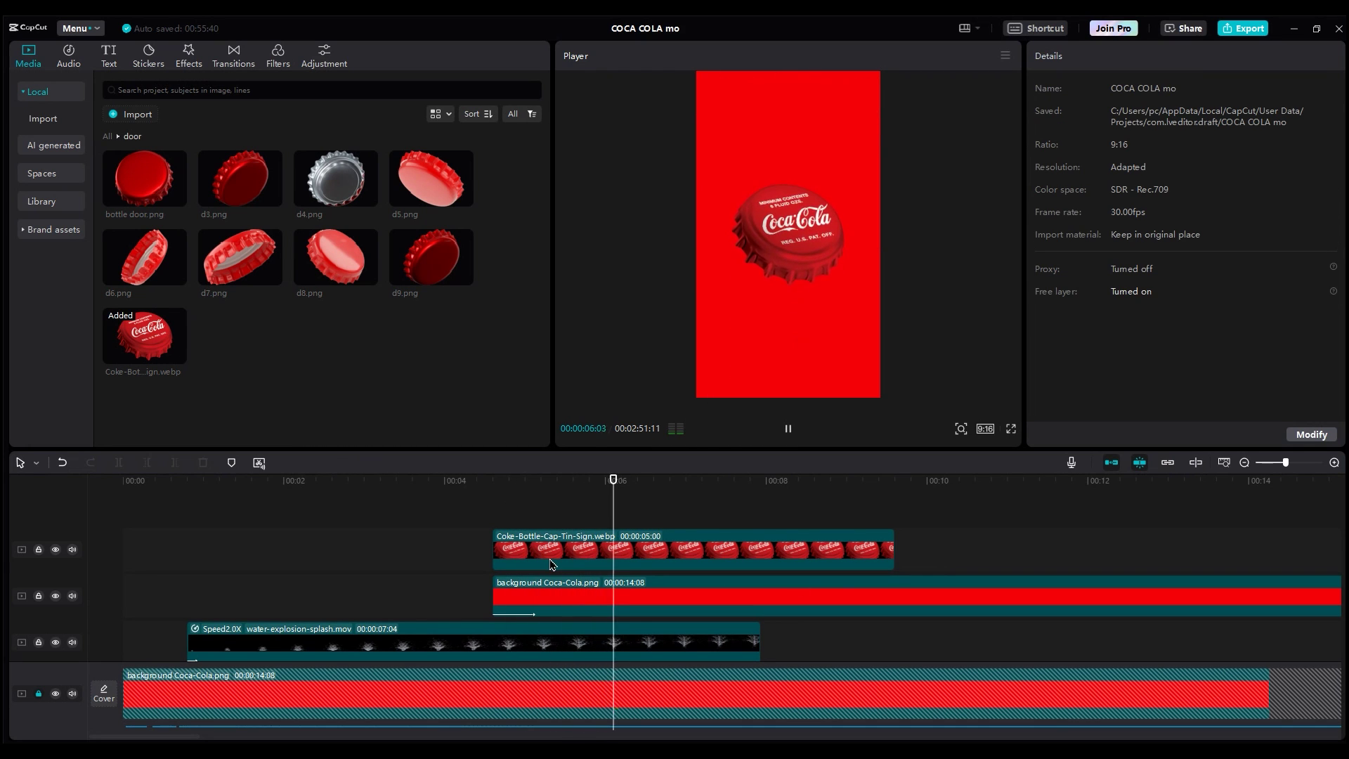
Step: Add the water-circle-looping clip beneath the bottle cap, scale it to 211%, set its blend mode to Screen, and shorten it to 00:00:05:16
drag(240, 179, 491, 582)
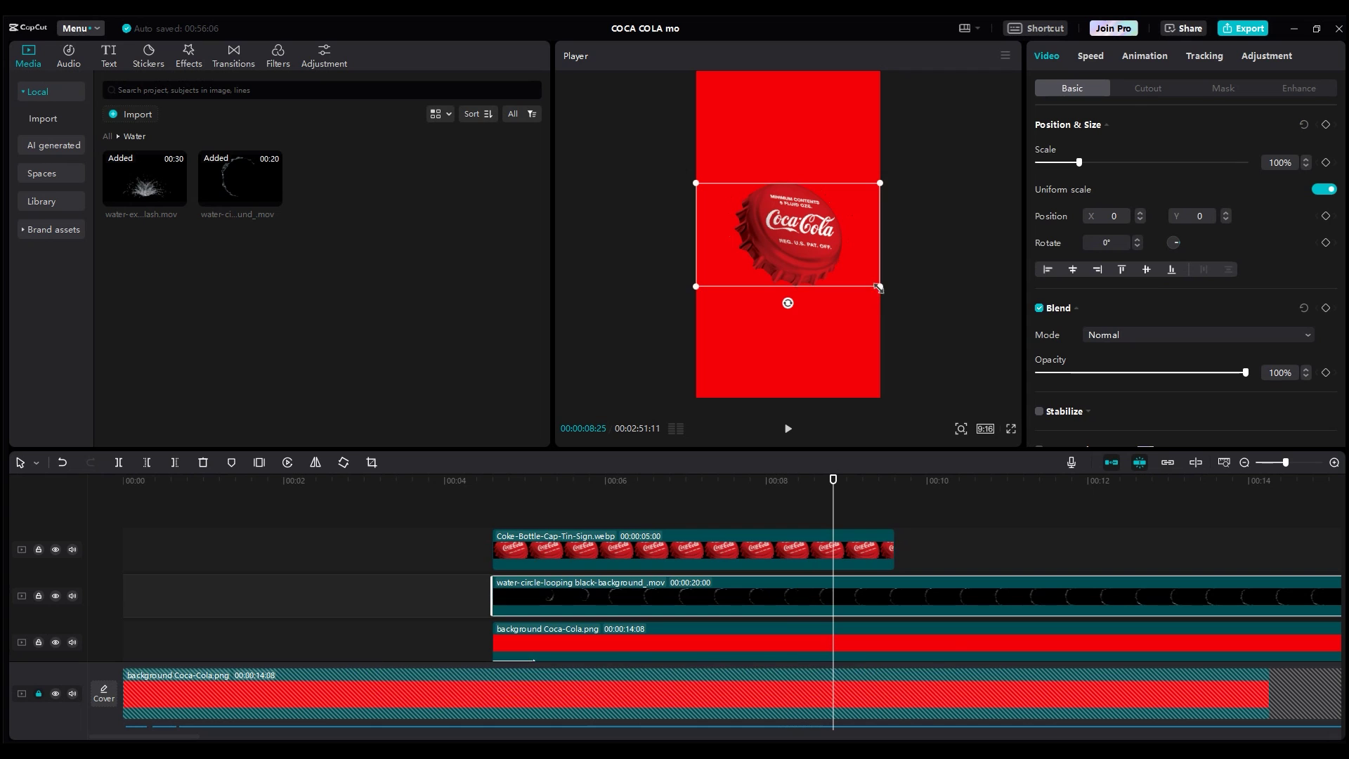
click(1159, 337)
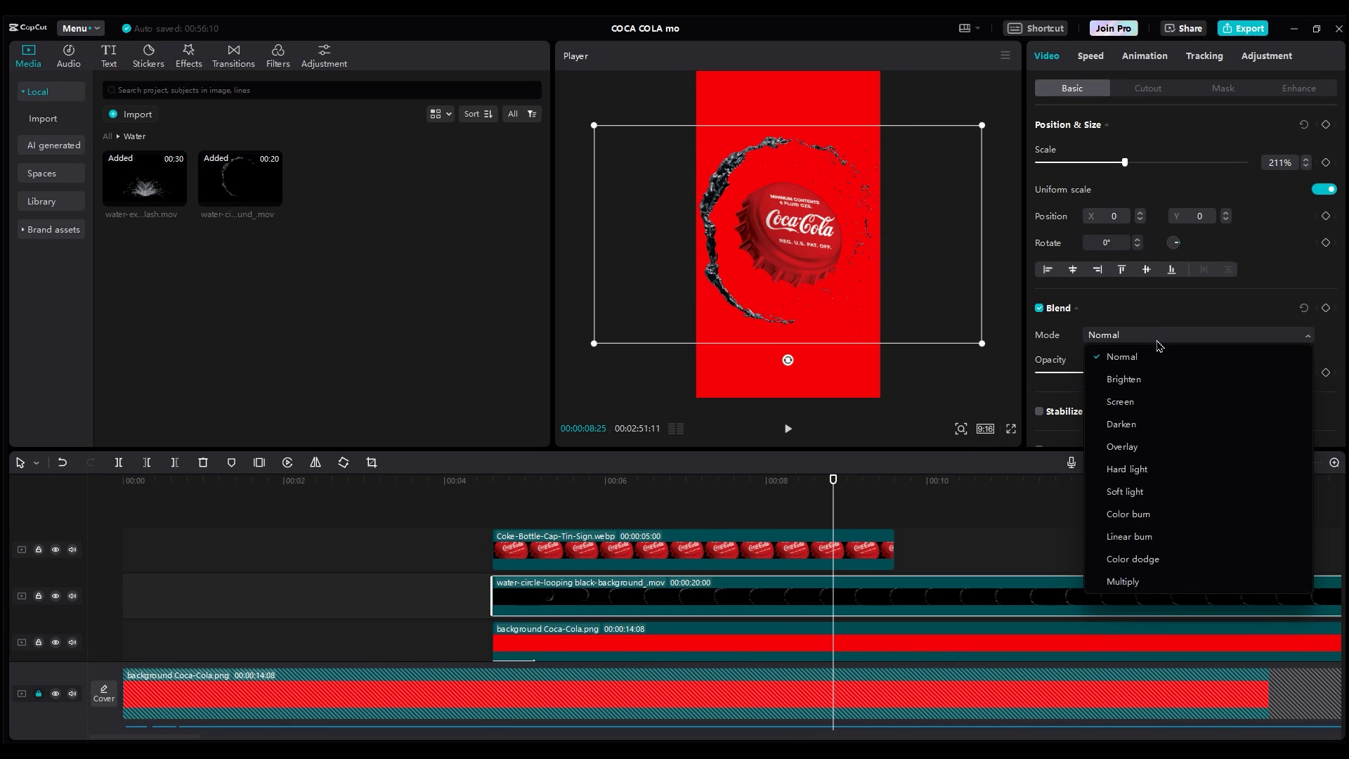
click(1120, 401)
click(597, 480)
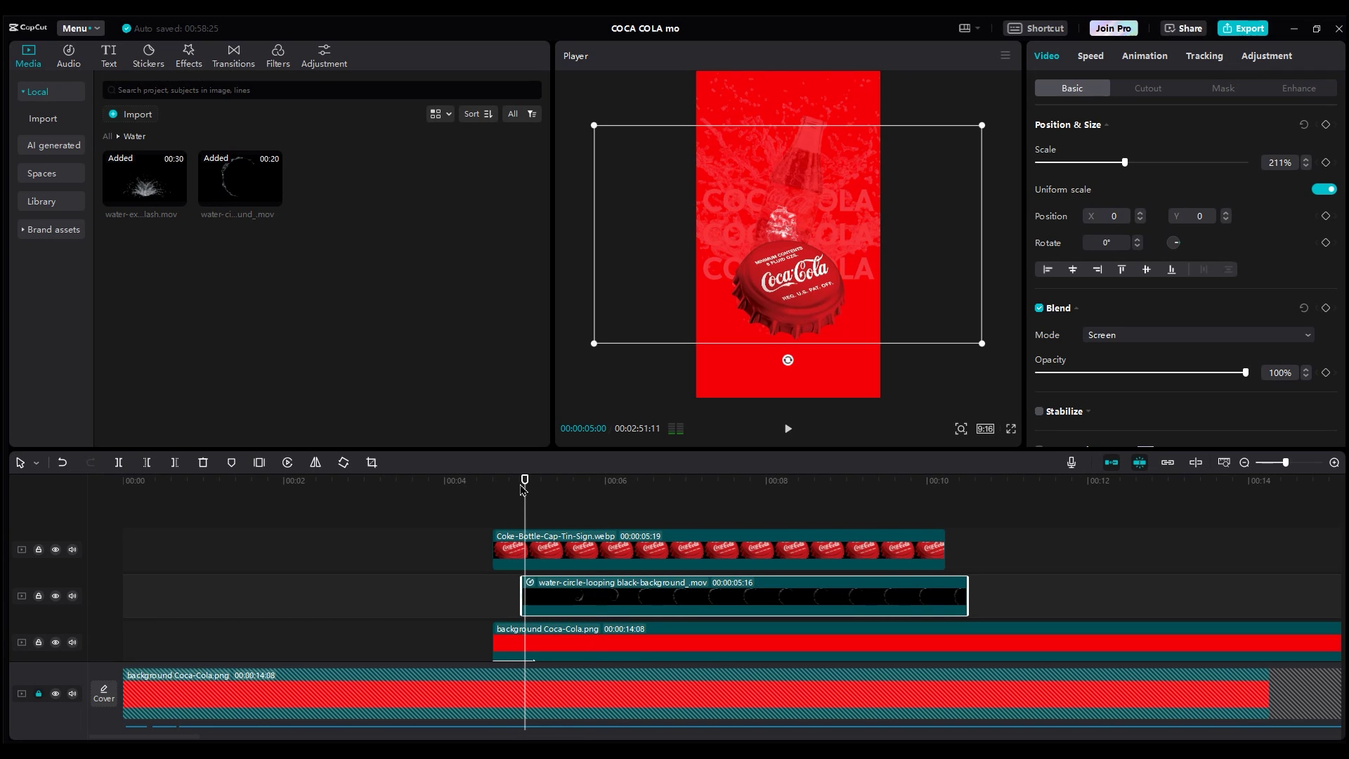
Step: Give the water circle clip a 0.5 s Fade In entrance animation and play the bottle-cap scene
click(1144, 55)
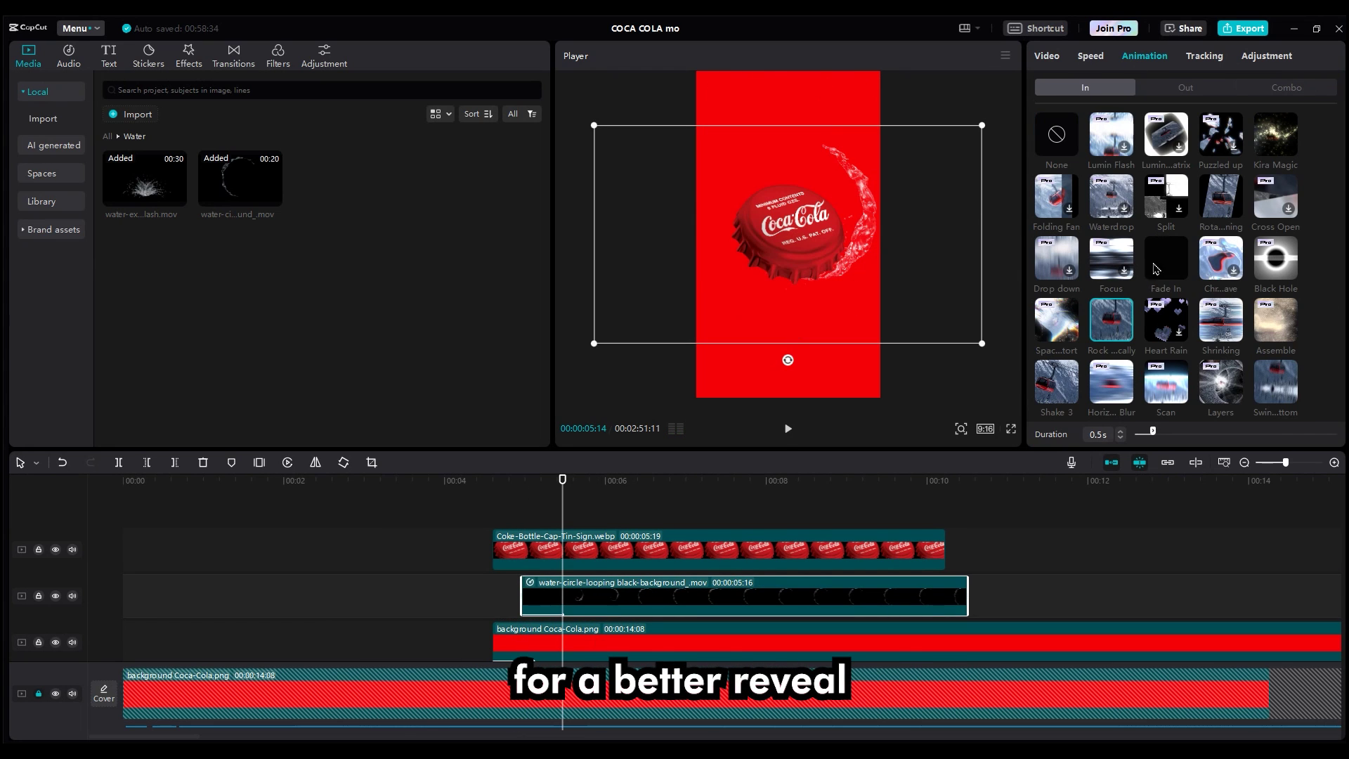
click(520, 503)
key(space)
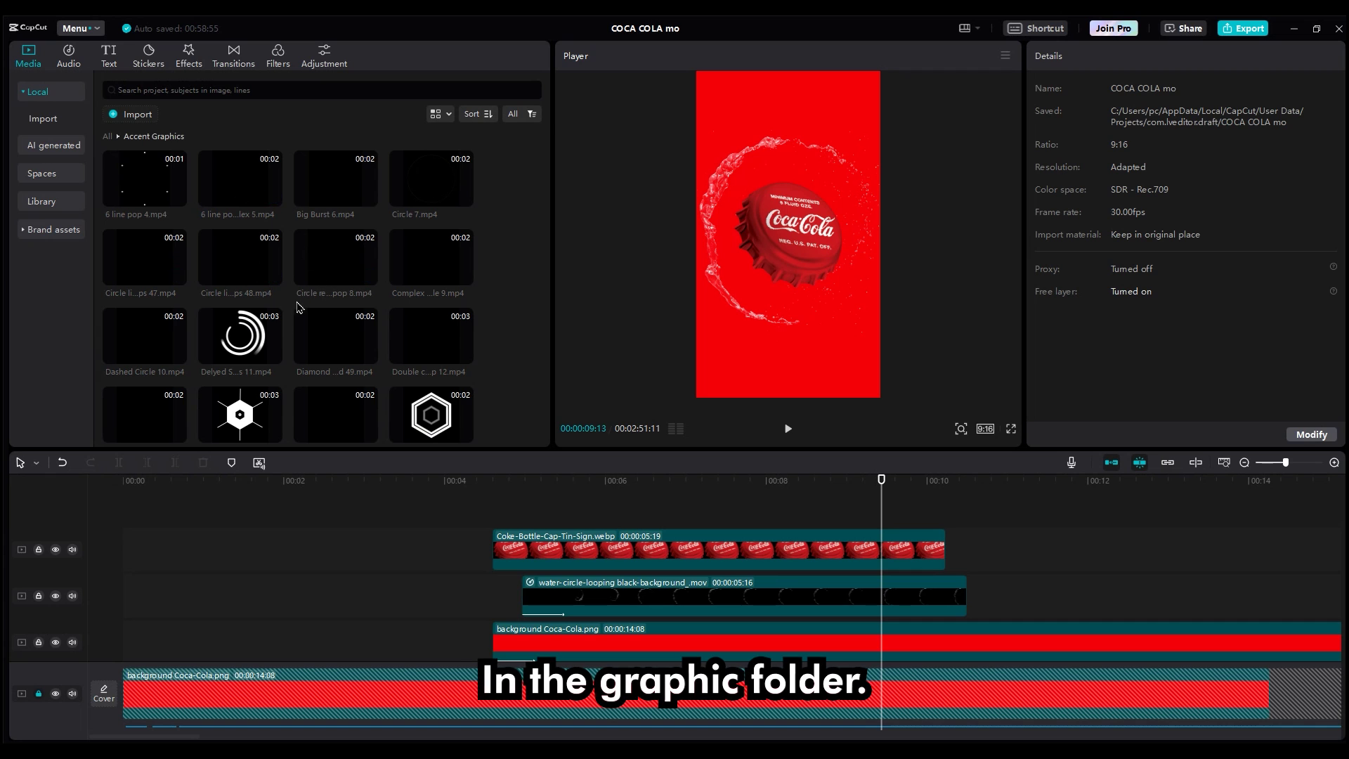
Step: Preview circle line animations in the Accent Graphics folder and place Circle 7.mp4 above the bottle cap just before 00:00:06
mouse_move(245, 338)
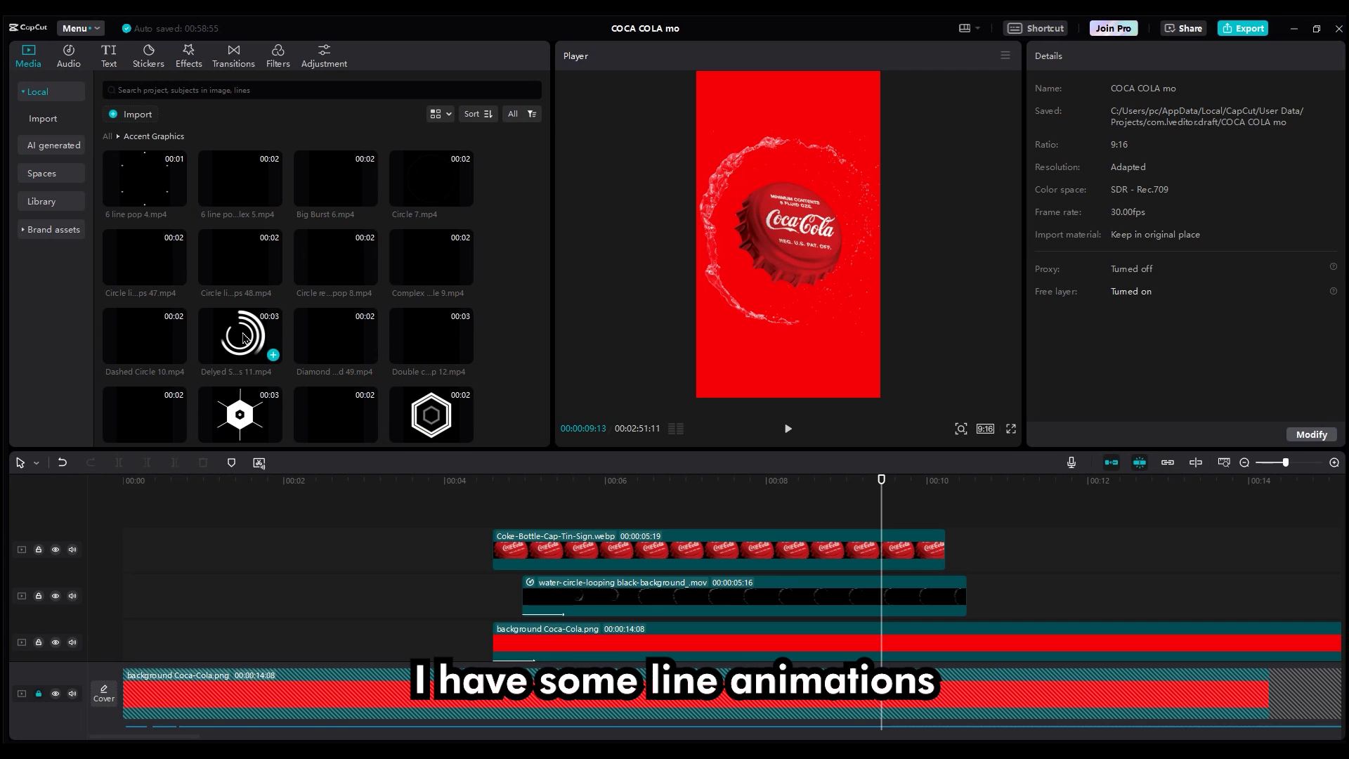
click(219, 262)
click(169, 257)
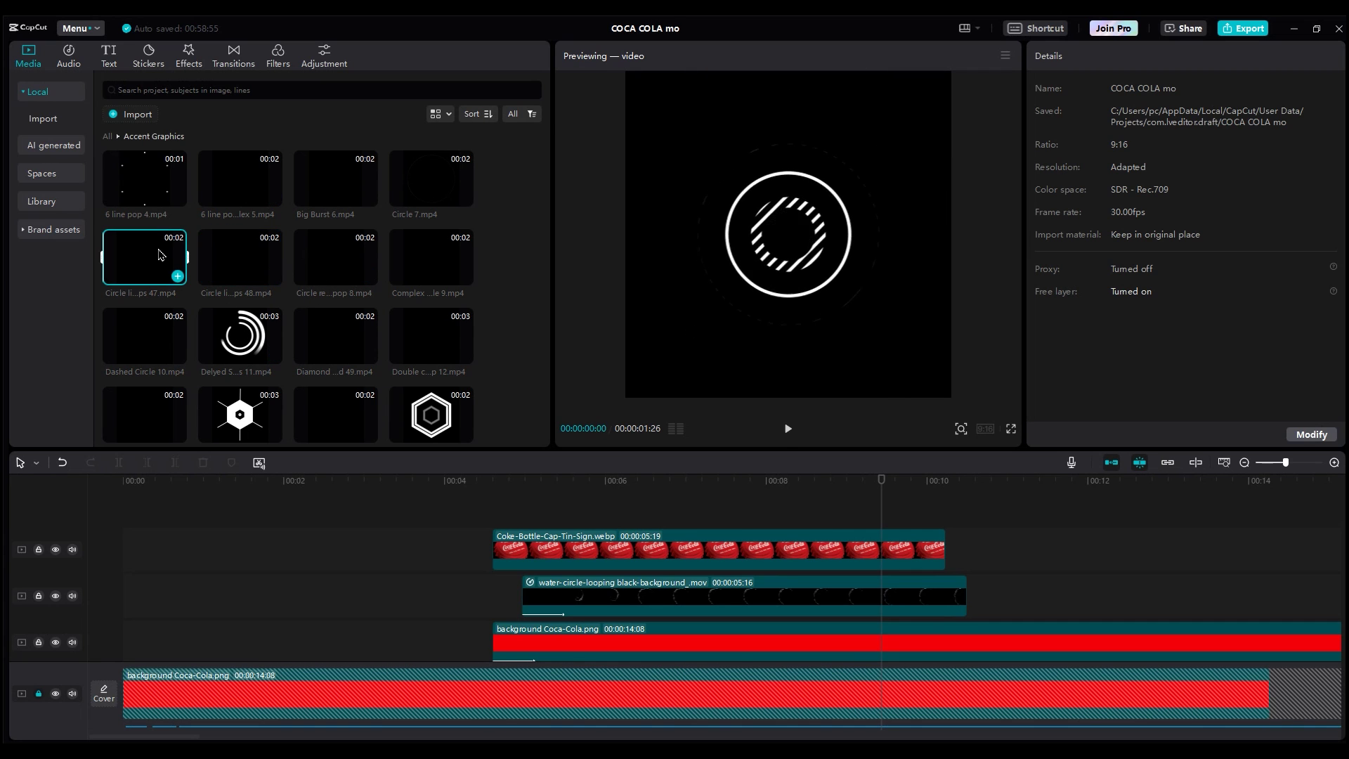
click(413, 195)
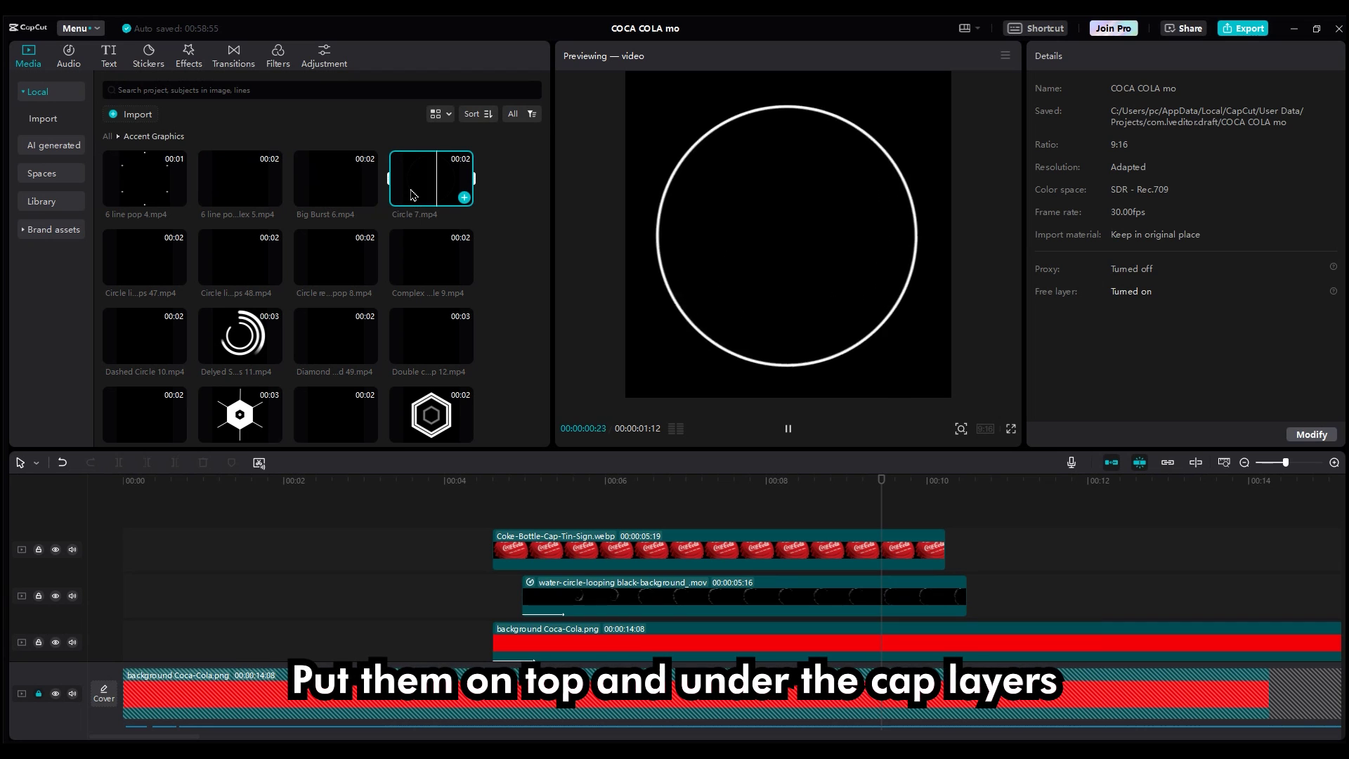
drag(412, 195, 591, 511)
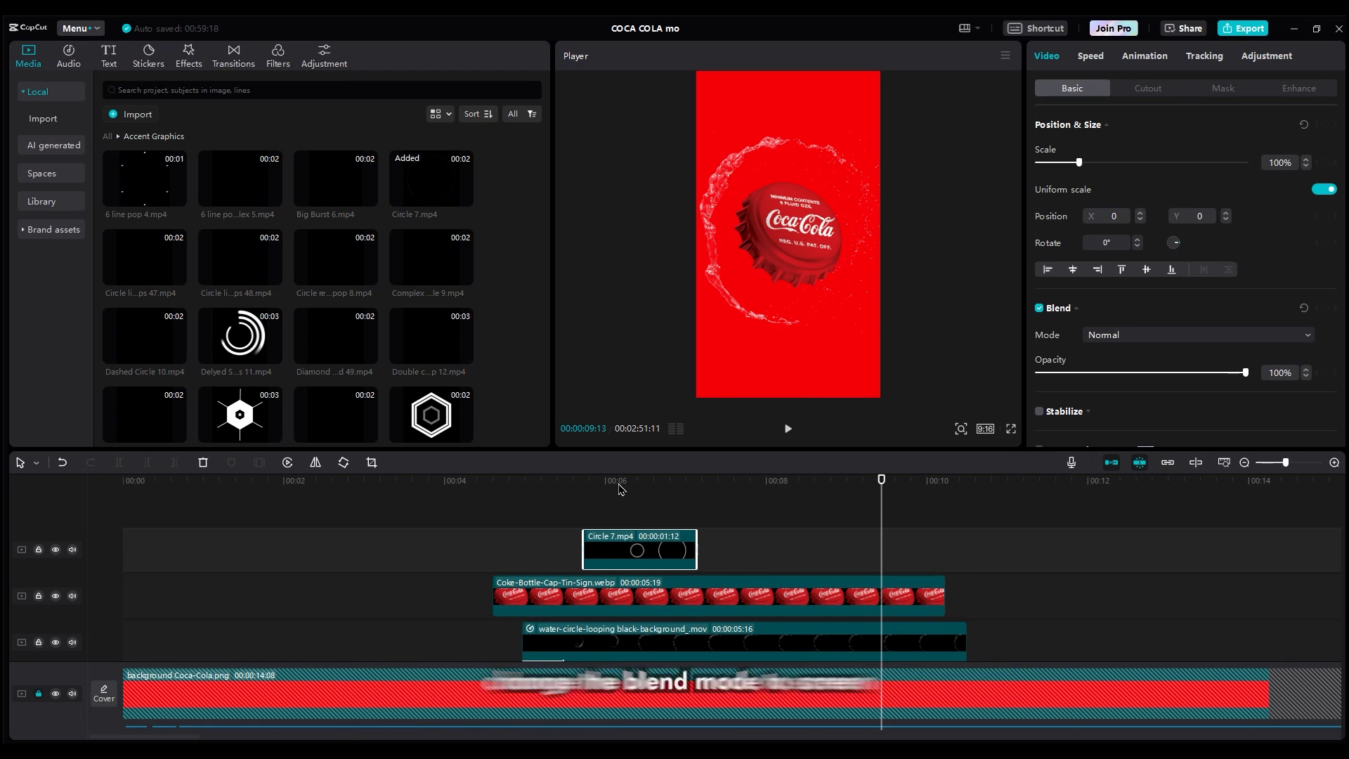
Step: Set the Circle 7 clip to Screen blending and spread small copies around the cap, including one at 16% scale rotated 14°
click(1163, 335)
click(1124, 400)
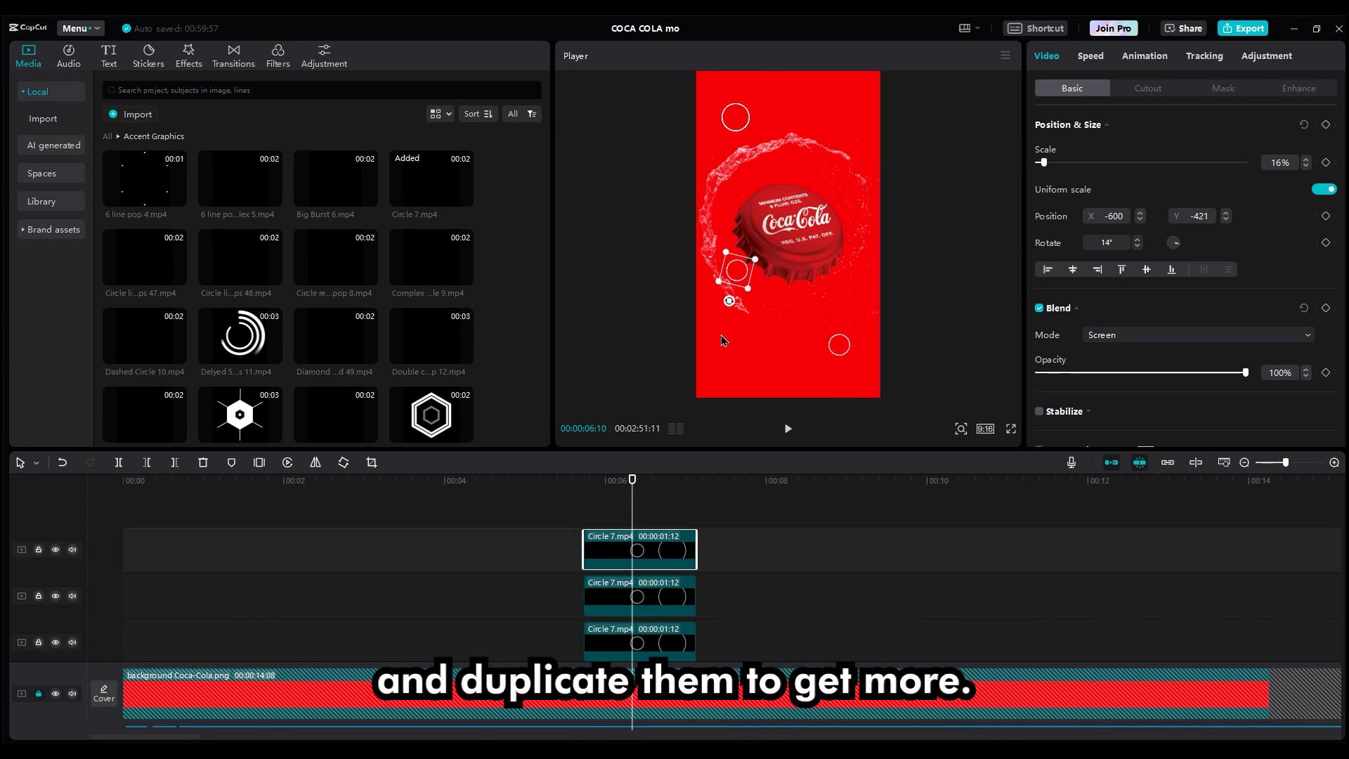
drag(627, 610, 627, 696)
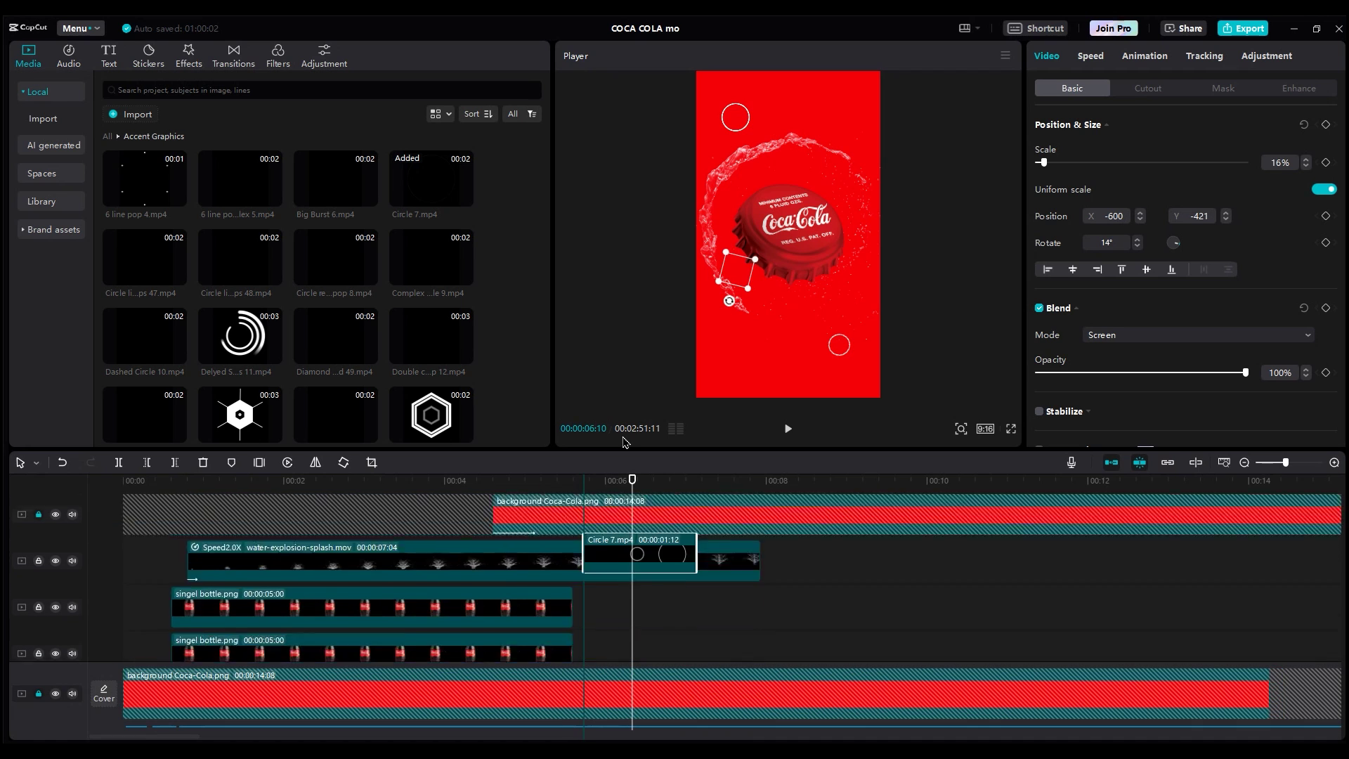
click(431, 258)
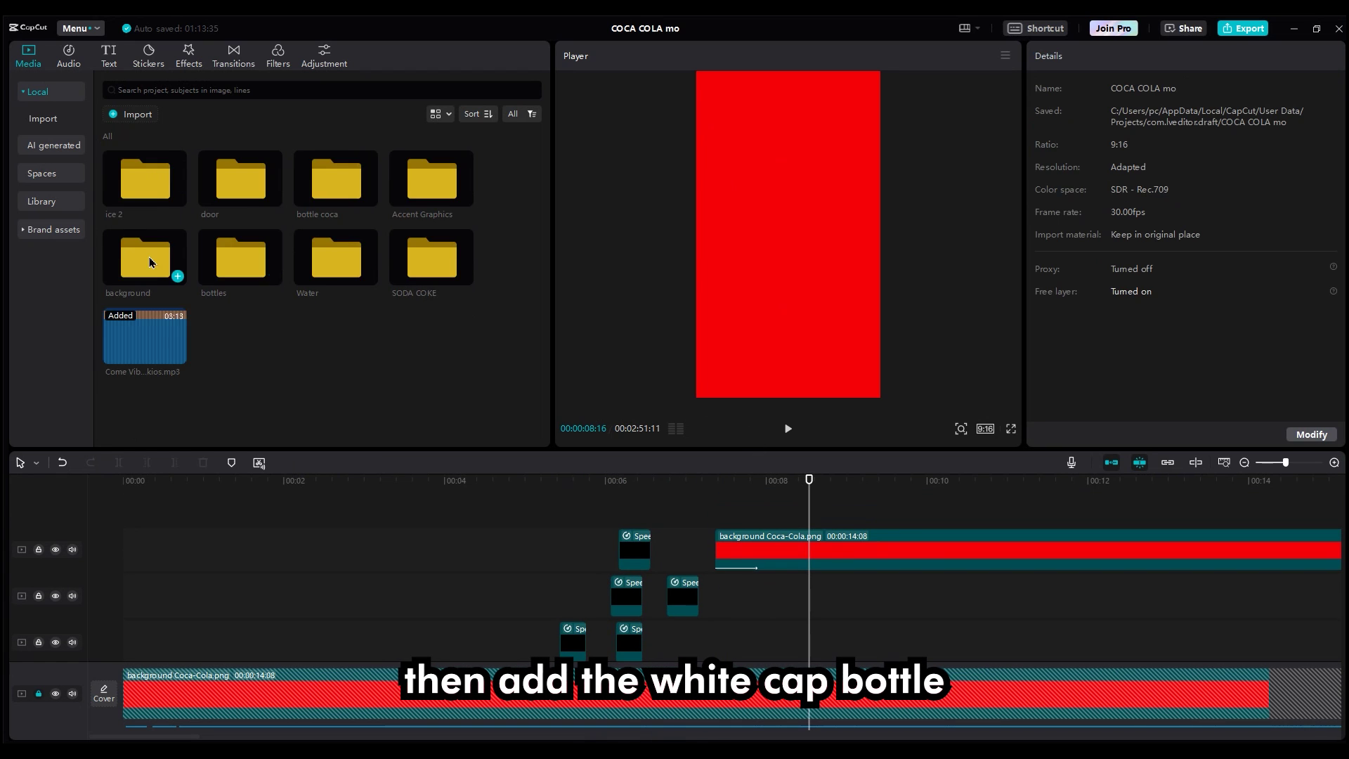
Step: Add coke cap.png from the background folder above the latest red background copy, starting with it, and scale it to 62%
double_click(150, 259)
drag(260, 174, 714, 508)
drag(832, 293, 826, 289)
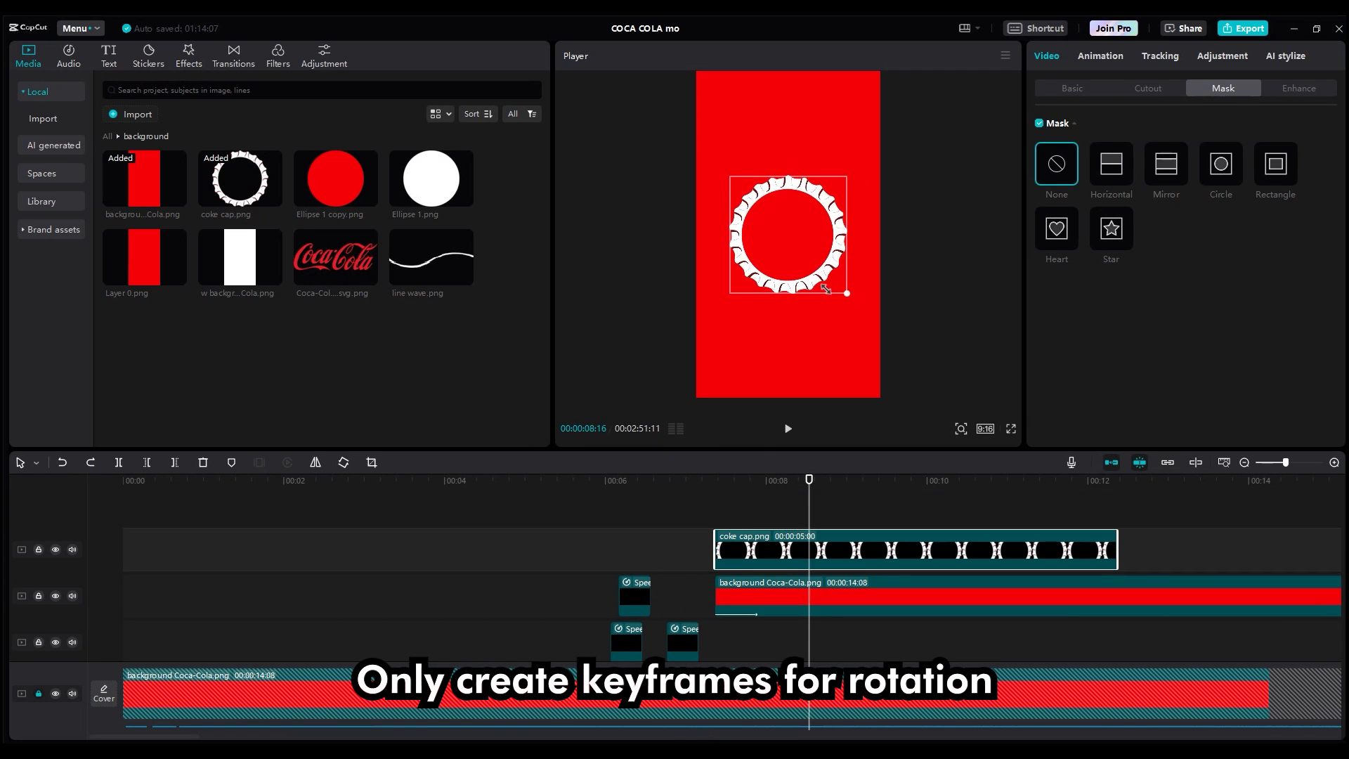
Step: Keyframe the white cap ring's rotation from 0° at the clip's start to 360° at its end, and play the rotation
click(1054, 90)
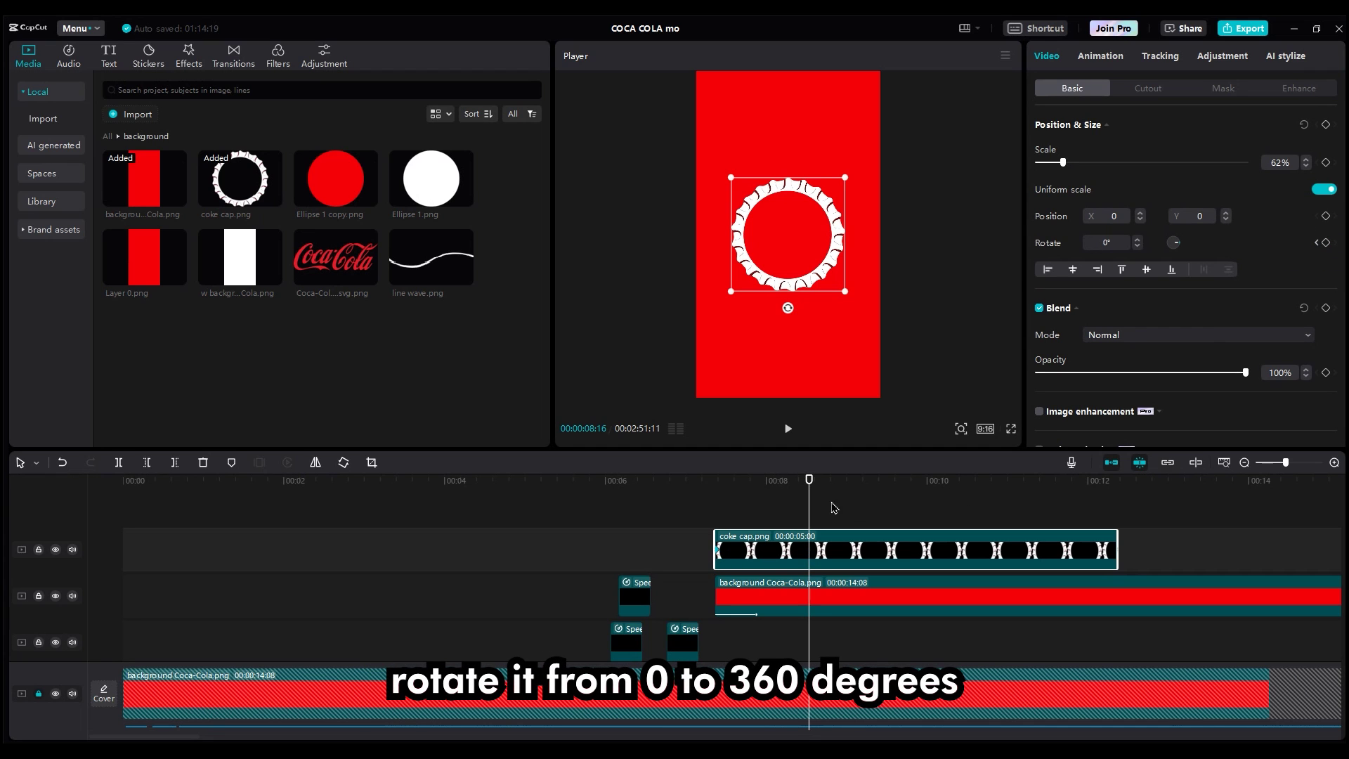
text(360)
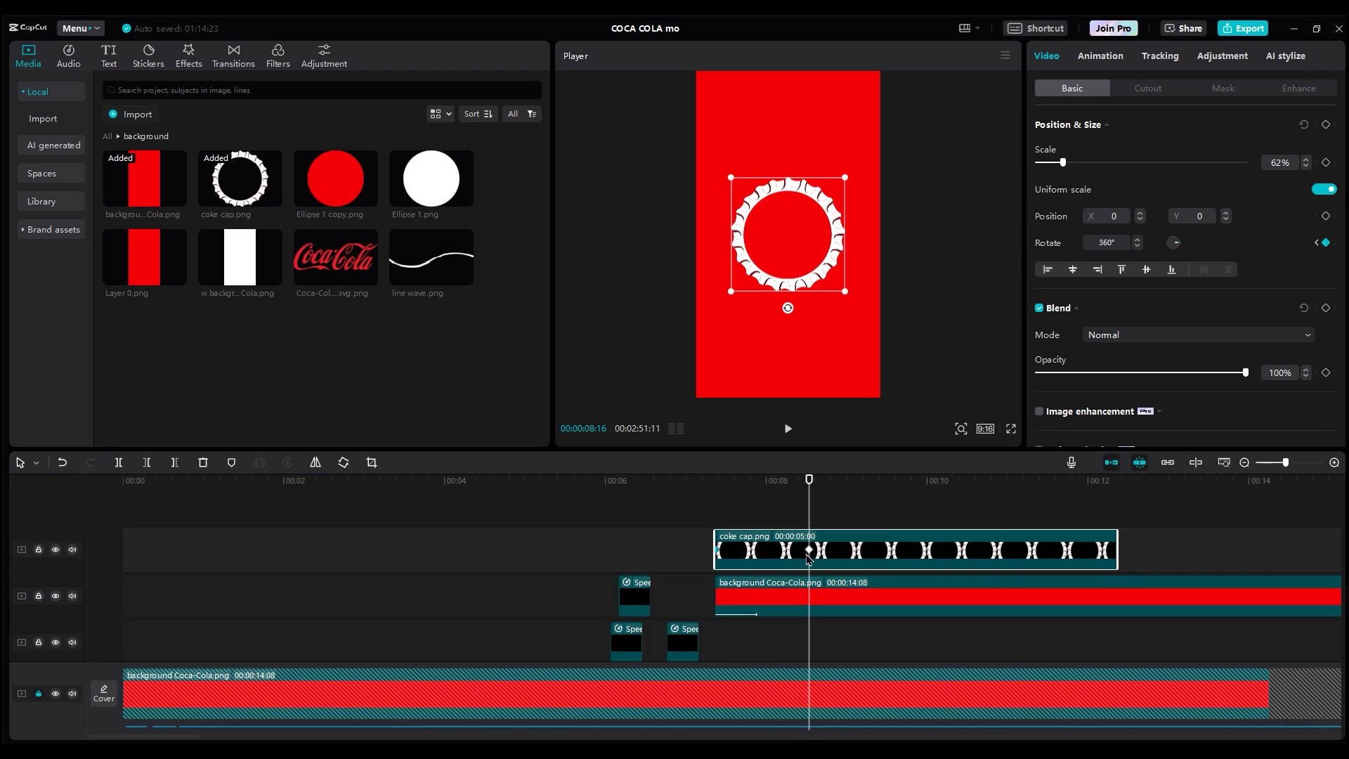
drag(812, 555, 1104, 560)
click(704, 523)
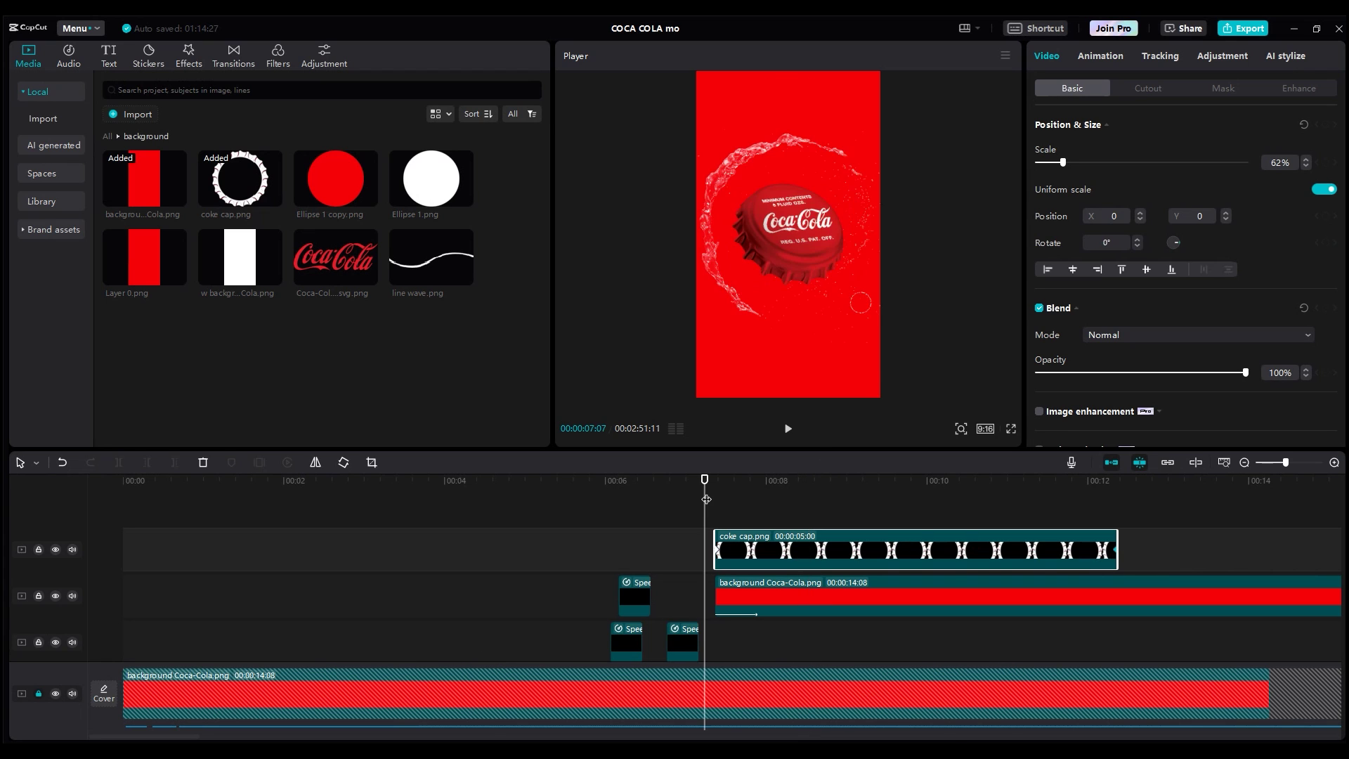
key(space)
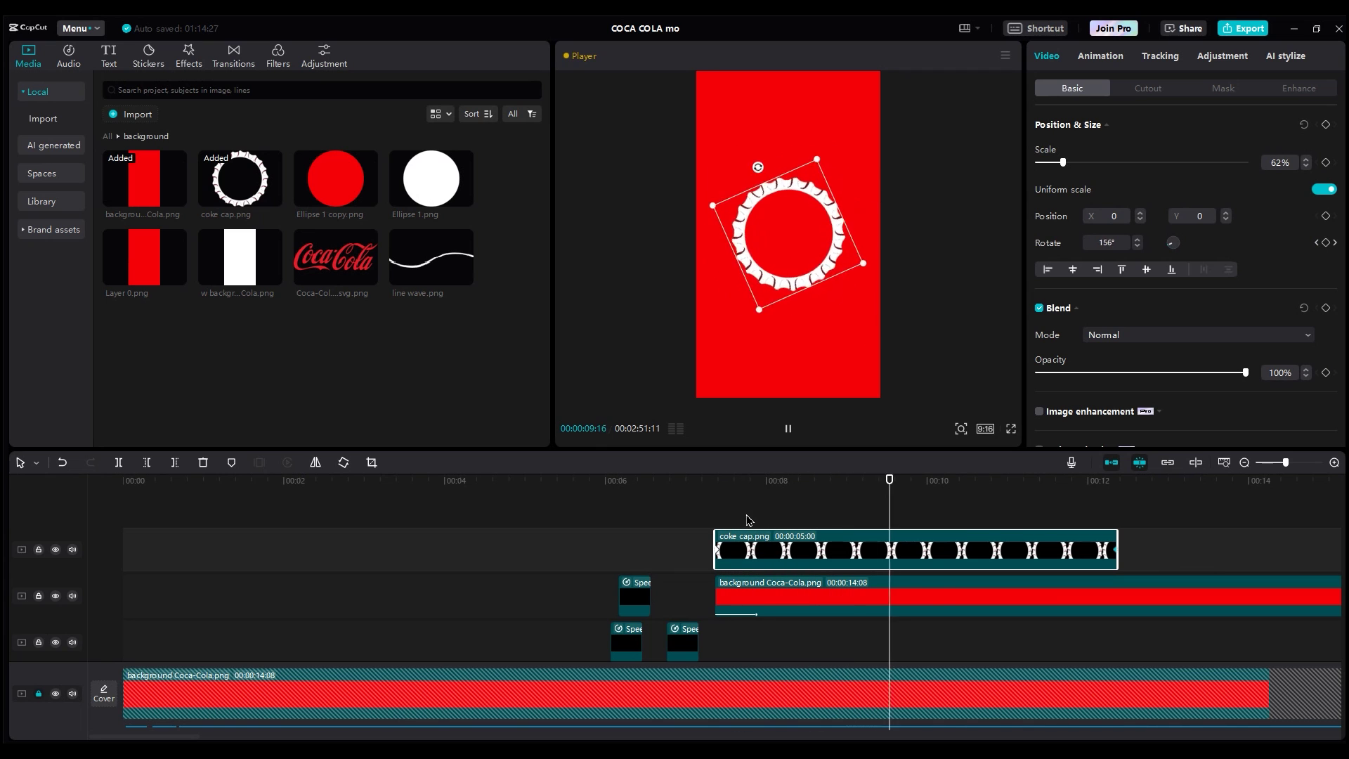
key(space)
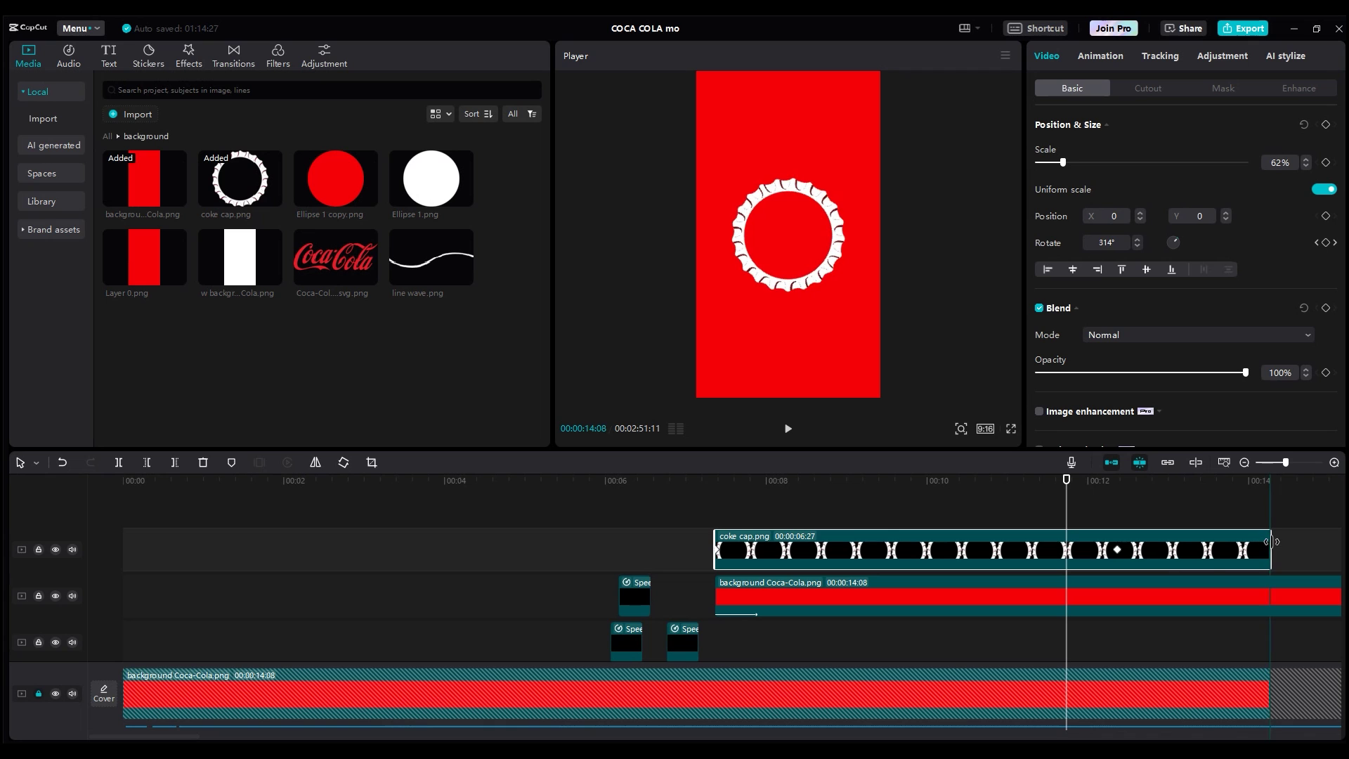
Step: Extend the coke cap clip to 00:00:06:27, move its 360° rotation keyframe to the new end, and play the slower spin
drag(1122, 554, 1252, 560)
click(700, 512)
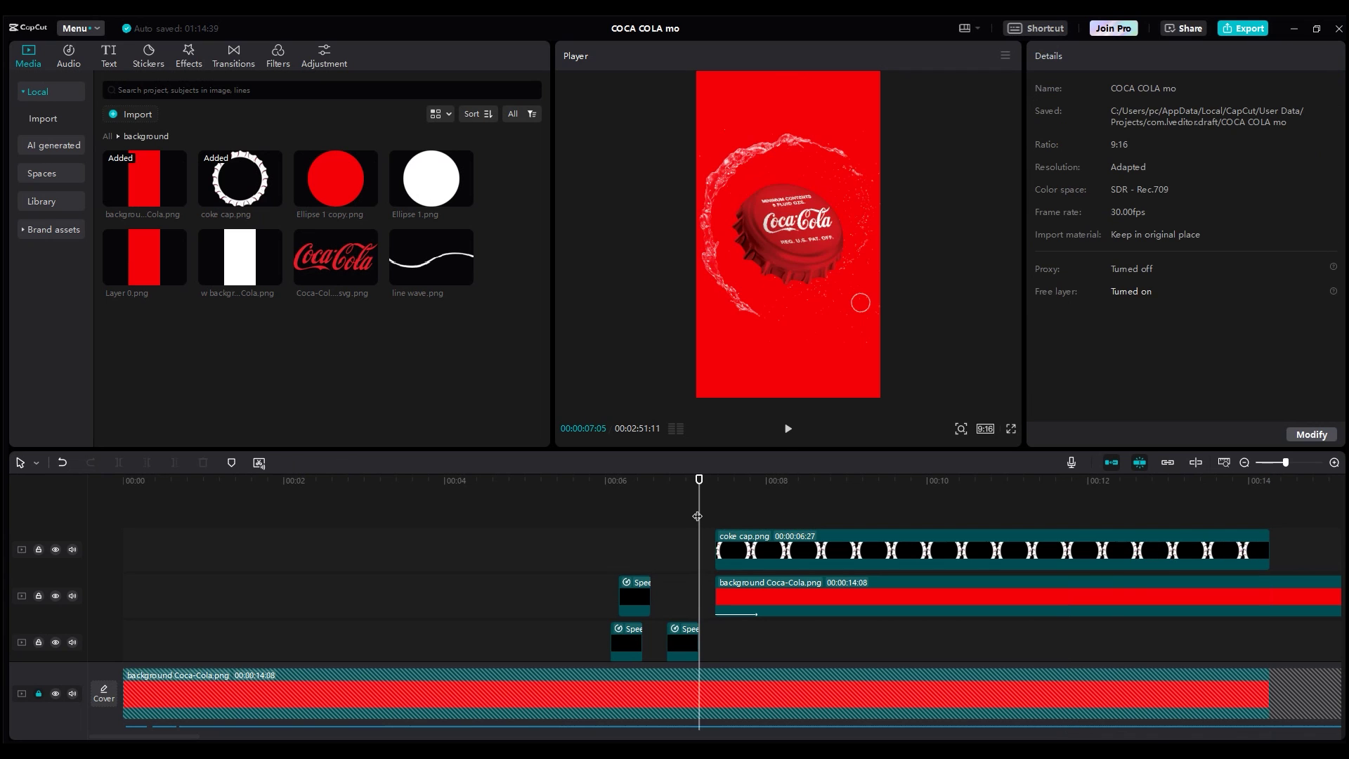
key(space)
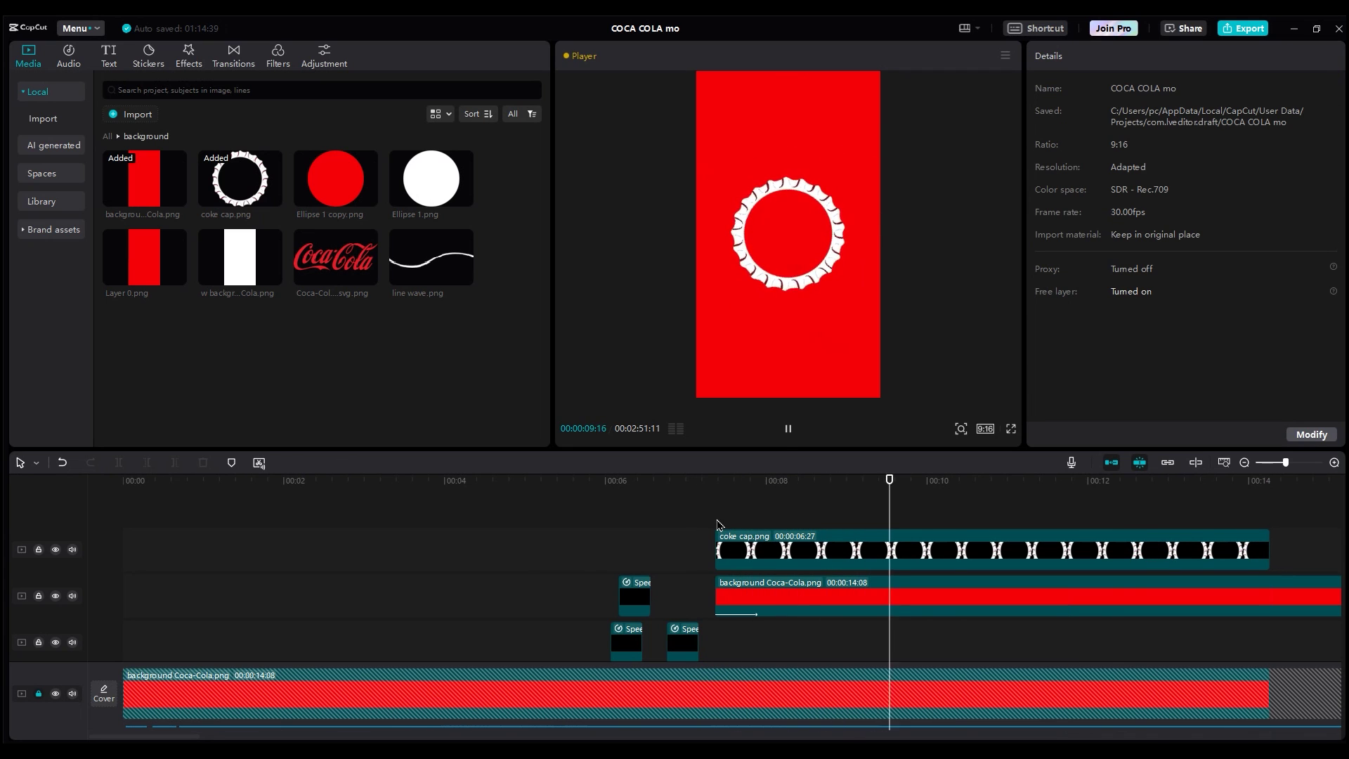
Step: Enlarge the white cap ring to 174%, duplicate it, and shrink the copy to about 99% inside the first
click(843, 550)
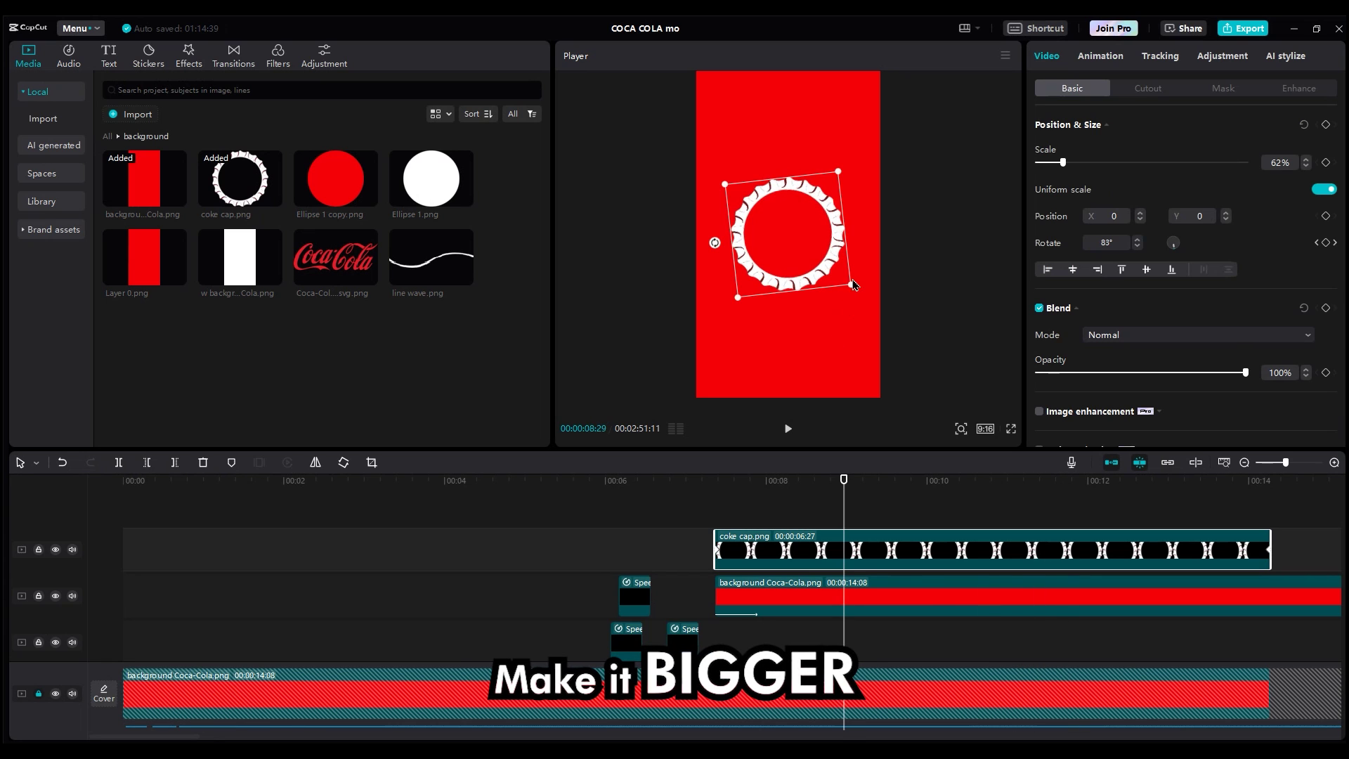
drag(851, 284, 965, 375)
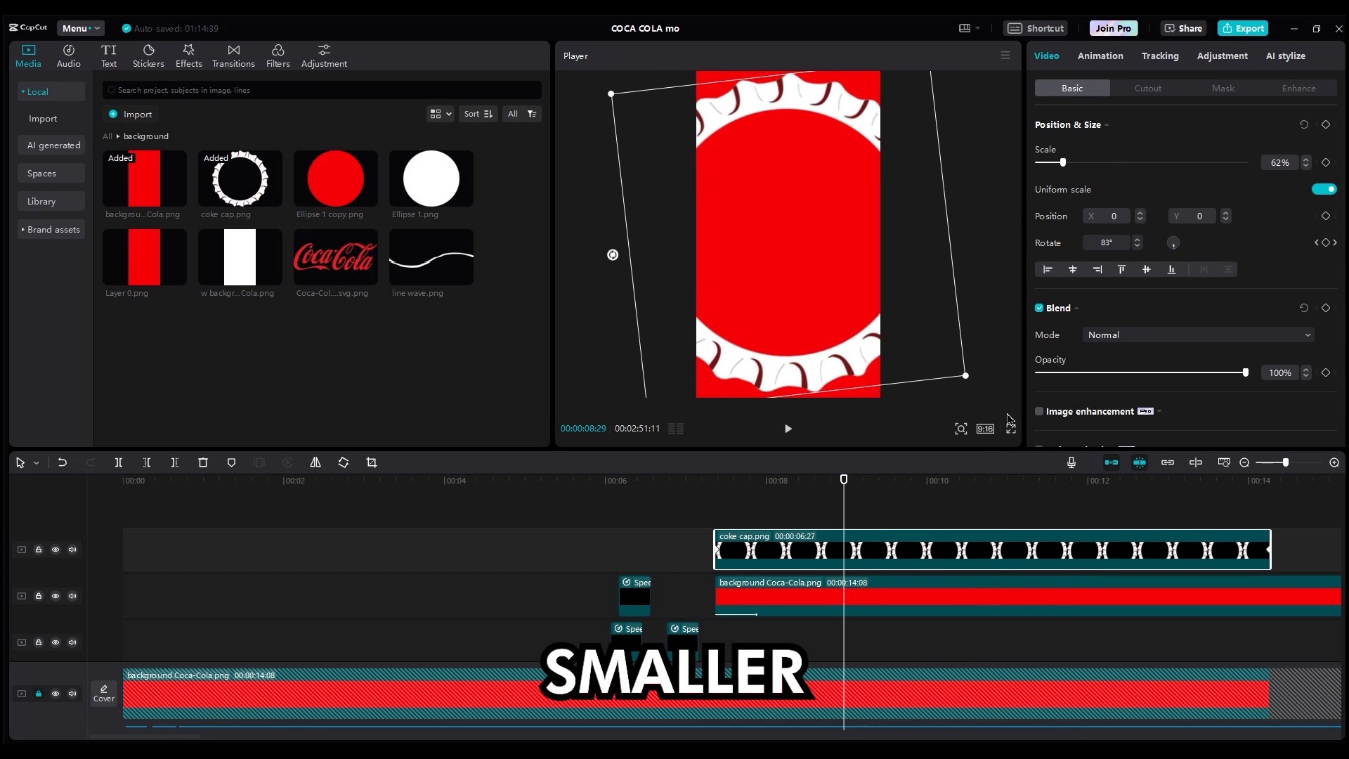
key(ctrl+c)
key(ctrl+v)
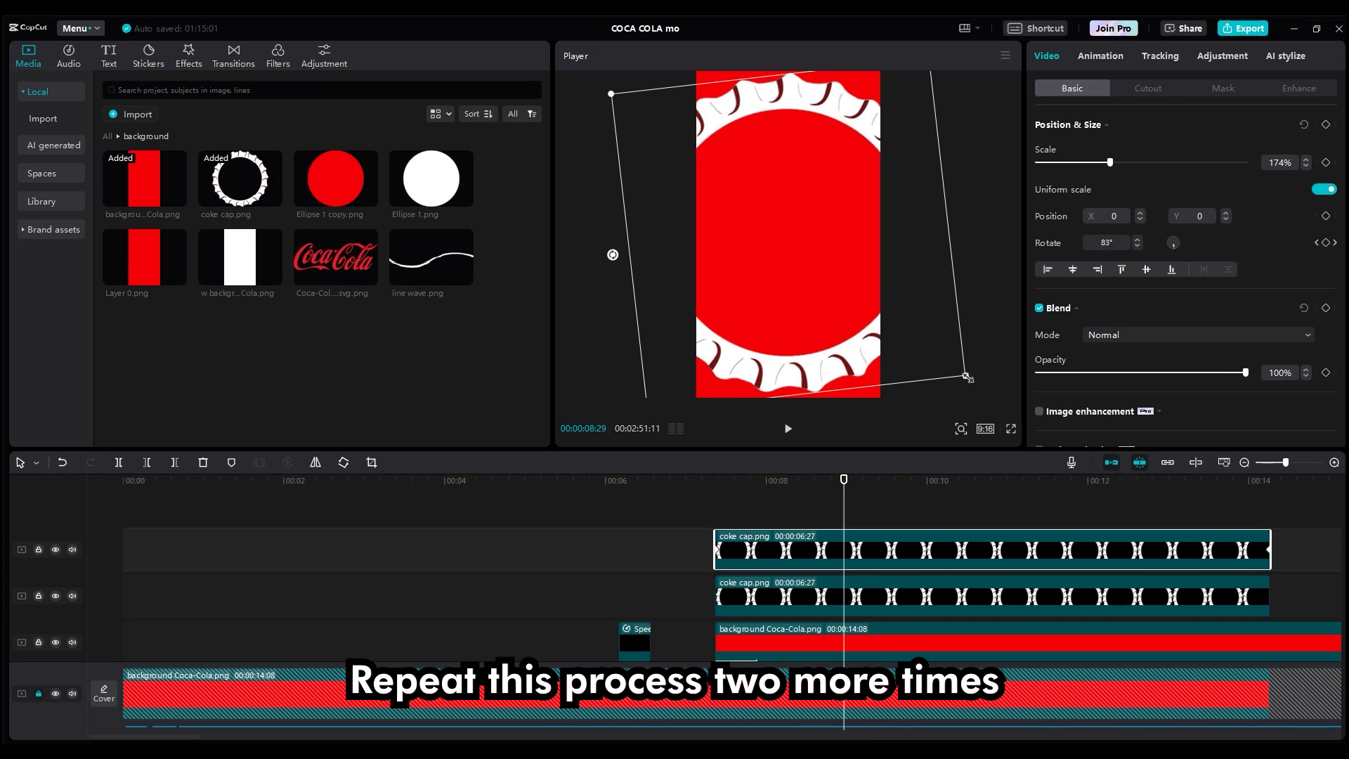
drag(879, 326, 857, 310)
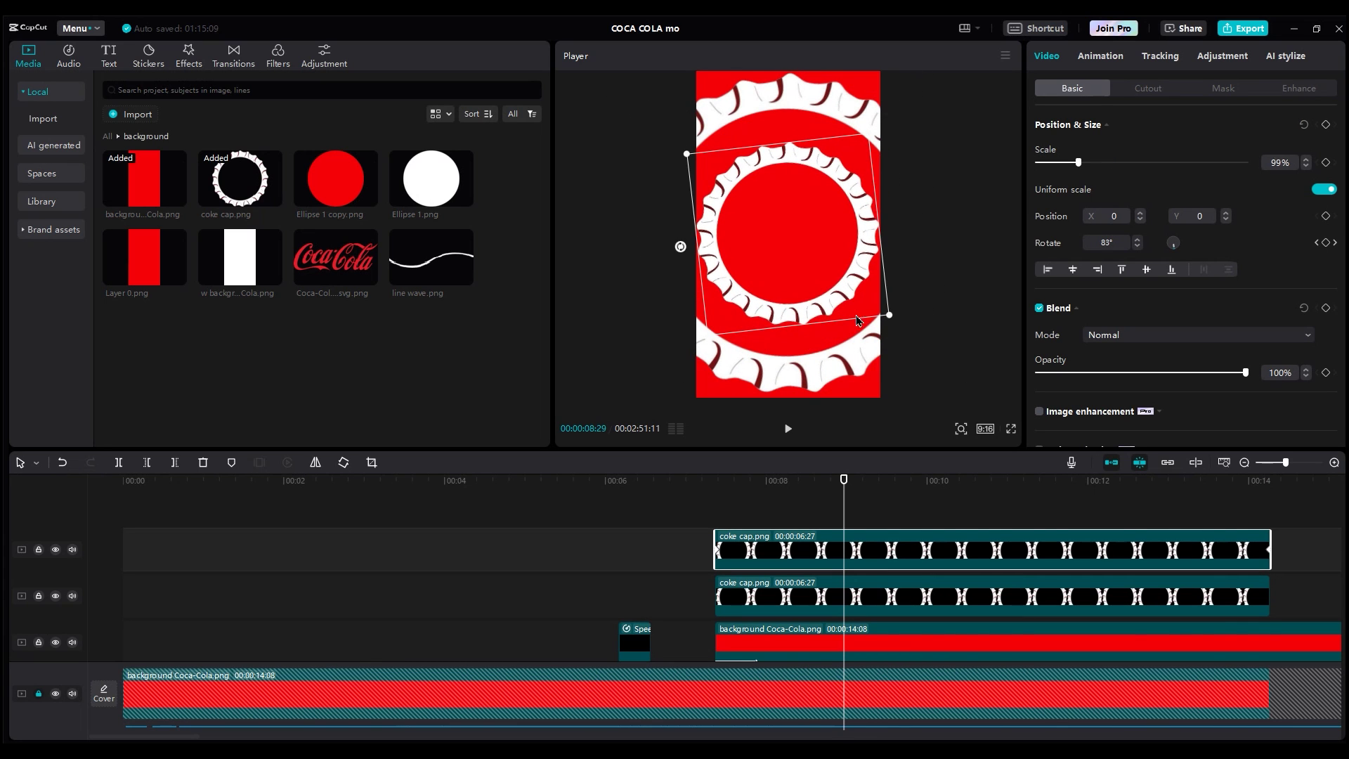
Step: Paste two more copies of the white cap ring and scale each smaller so that four concentric rings are nested
key(ctrl+v)
drag(827, 276, 908, 328)
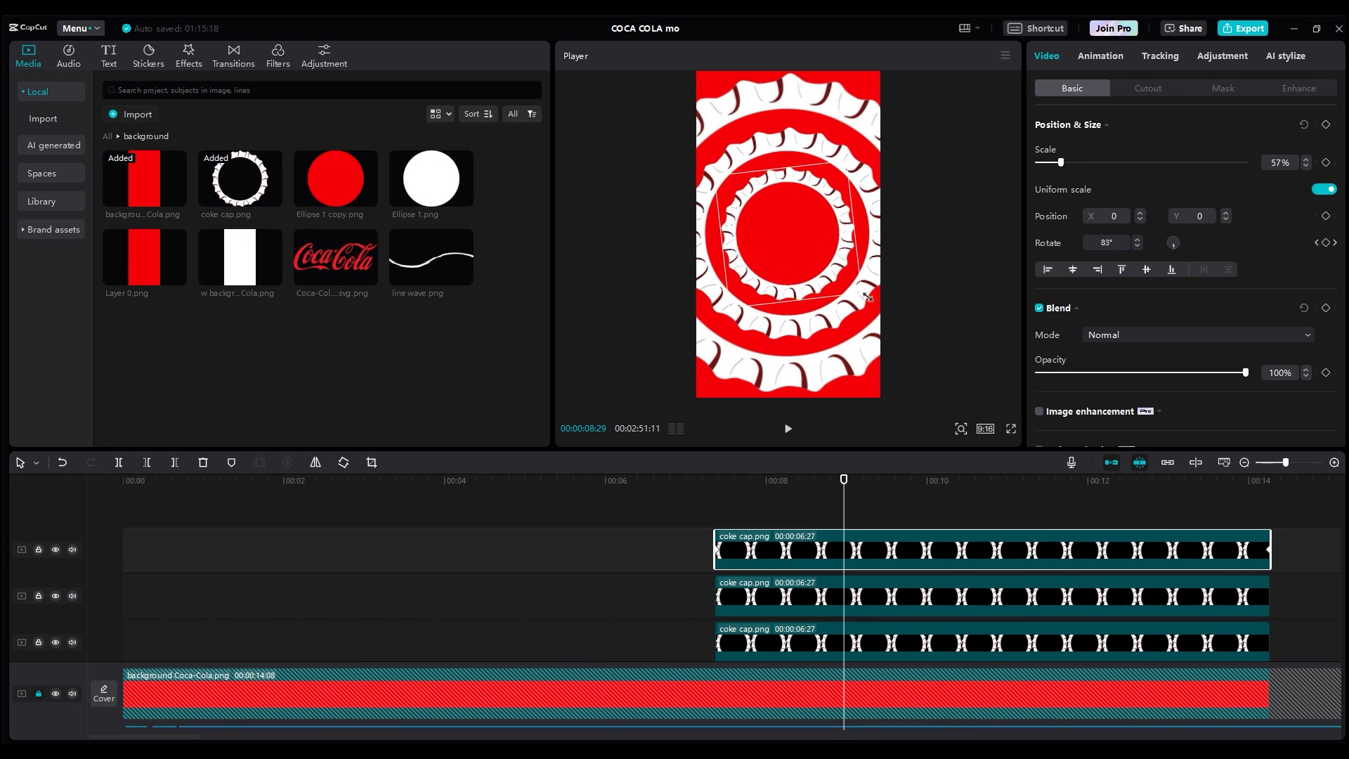
drag(868, 297, 873, 301)
drag(798, 550, 783, 516)
click(797, 550)
click(784, 549)
drag(865, 300, 826, 276)
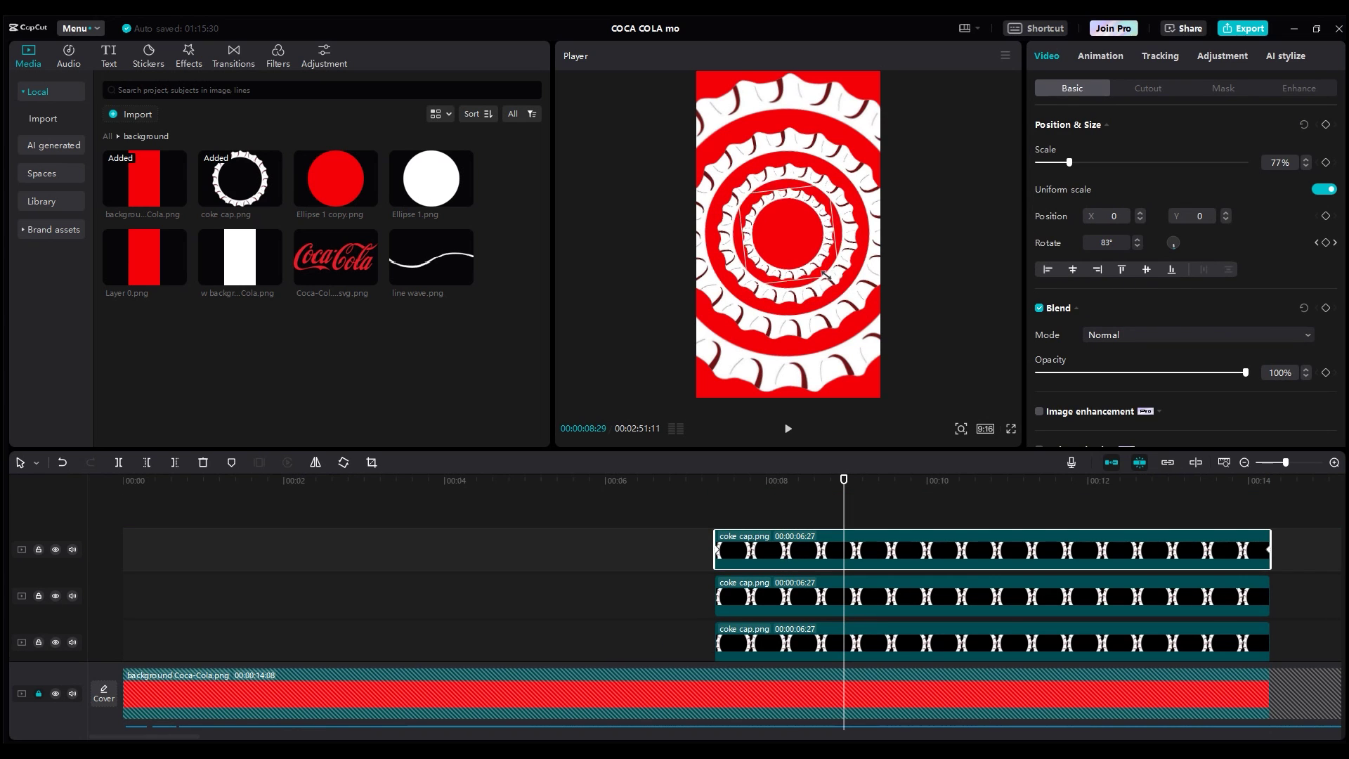
Step: Resize the nested cap rings to even out their spacing, with the second-largest ring at 121%
click(798, 642)
drag(905, 329, 848, 283)
click(797, 551)
click(797, 596)
click(794, 551)
scroll(760, 527, down, 2)
scroll(761, 525, down, 4)
click(777, 509)
Step: Extend the four ring clips slightly past 00:00:14:08 and change the rotation keyframe there to -360° on alternate rings
drag(1256, 480, 1264, 481)
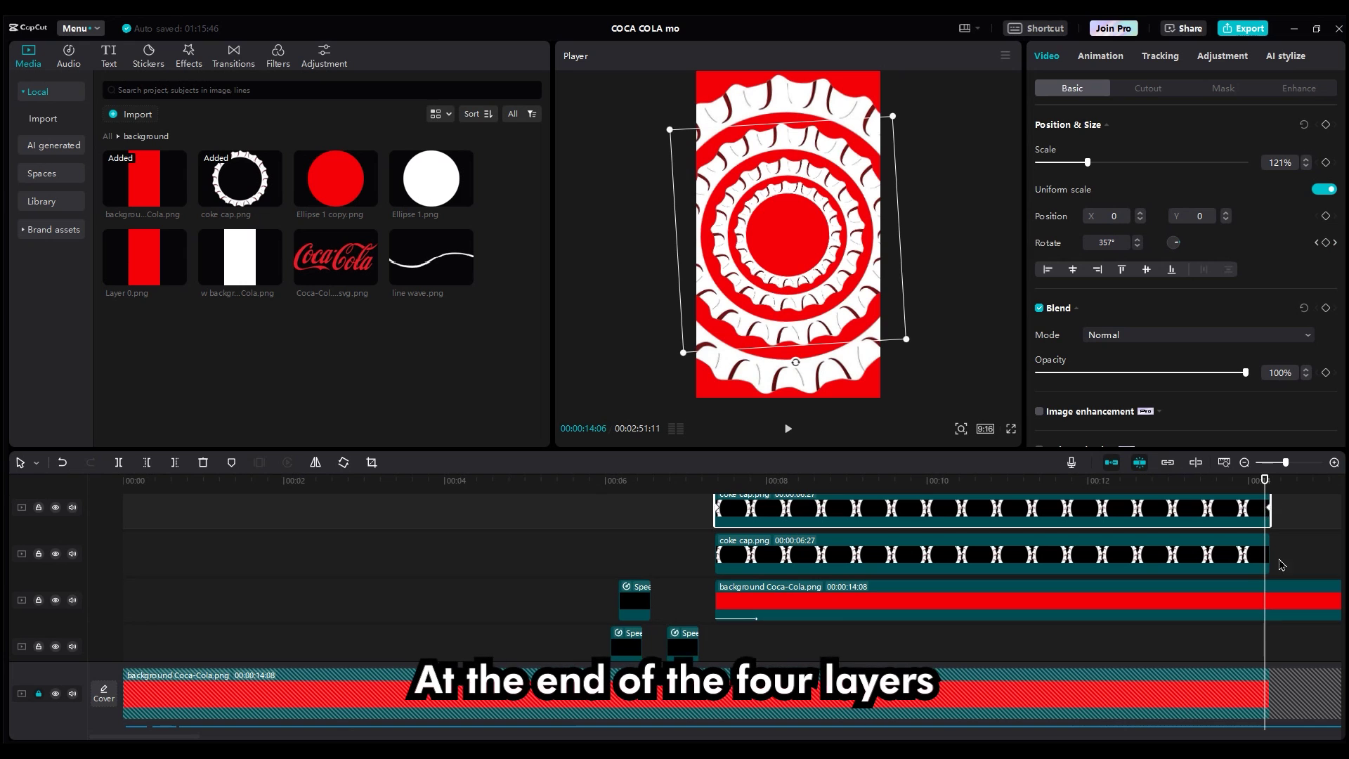
scroll(1281, 570, up, 3)
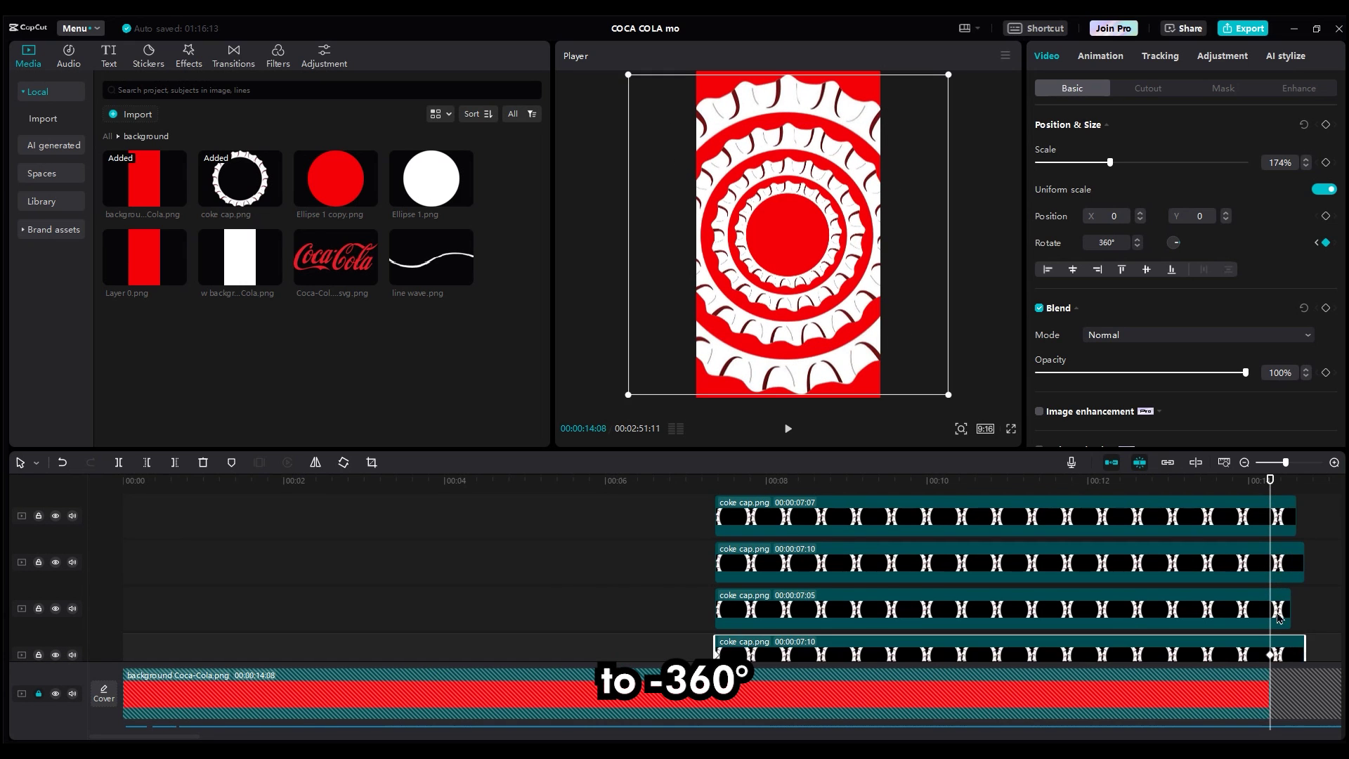
click(1277, 601)
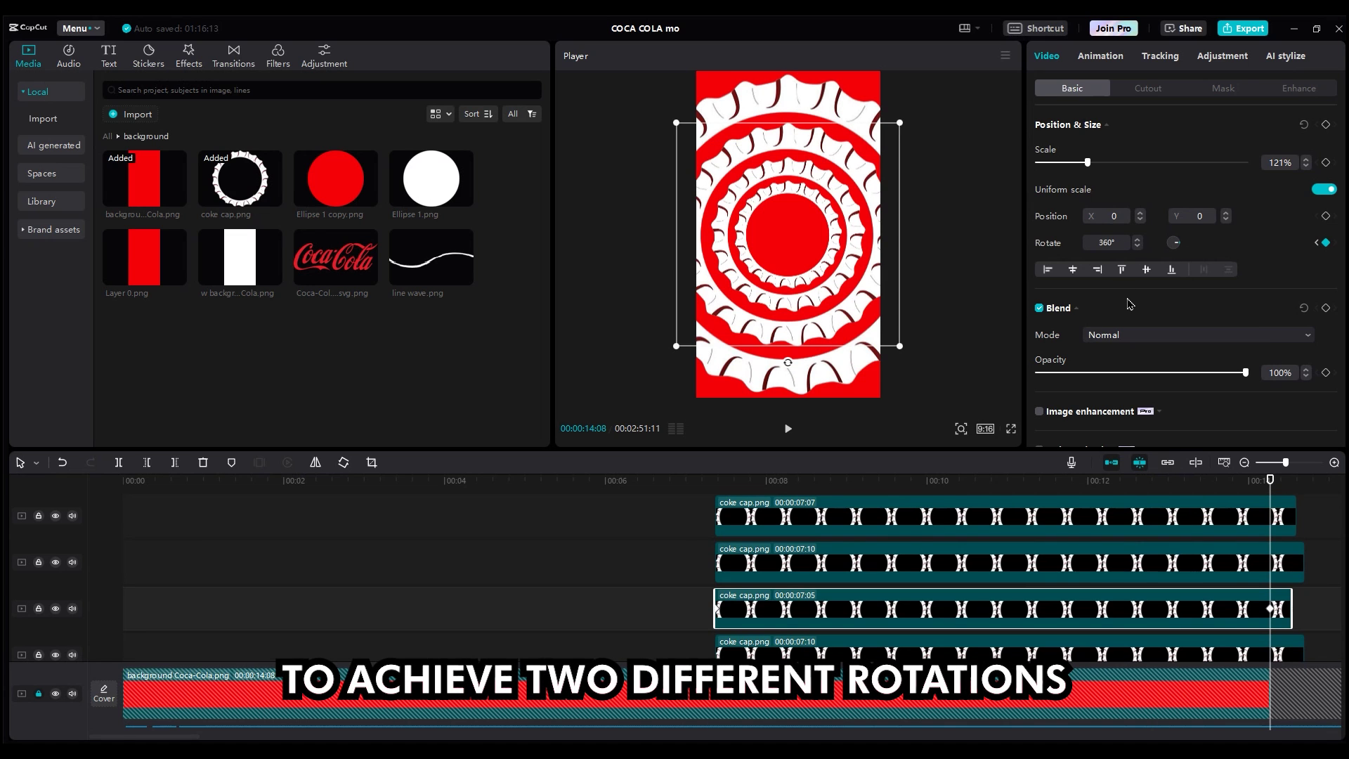
click(1273, 515)
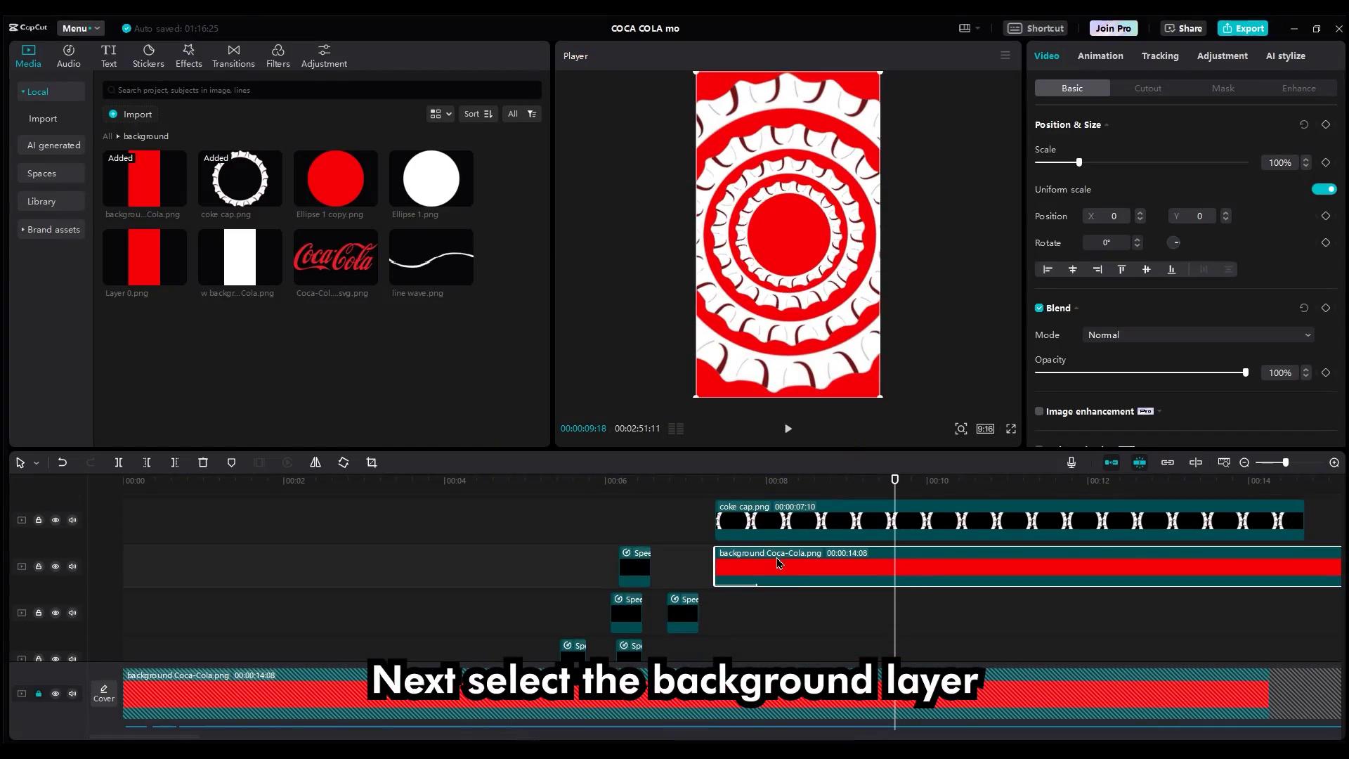
Step: Duplicate the red background layer beneath the rings and apply a Circle mask to the copy
mouse_move(777, 558)
mouse_down()
mouse_move(778, 538)
mouse_move(778, 553)
mouse_up()
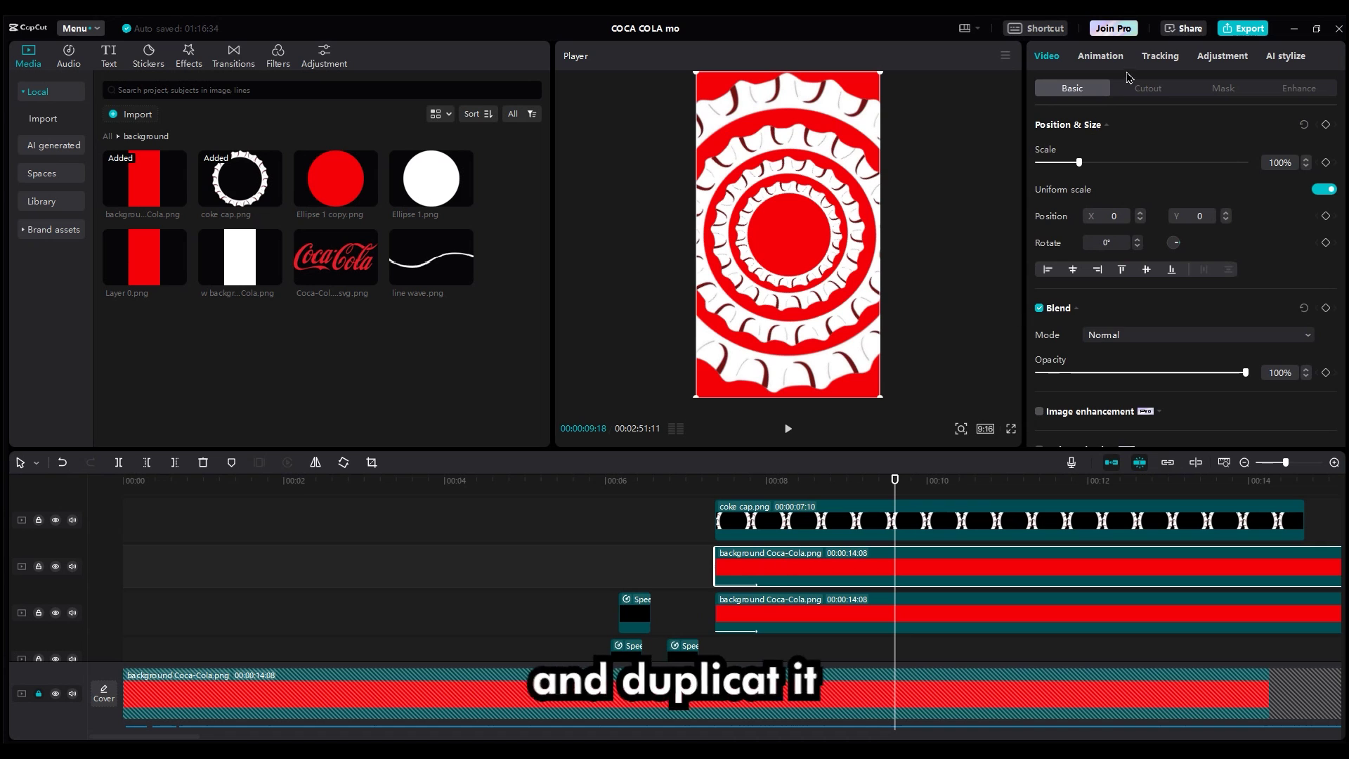
click(1223, 88)
click(1221, 164)
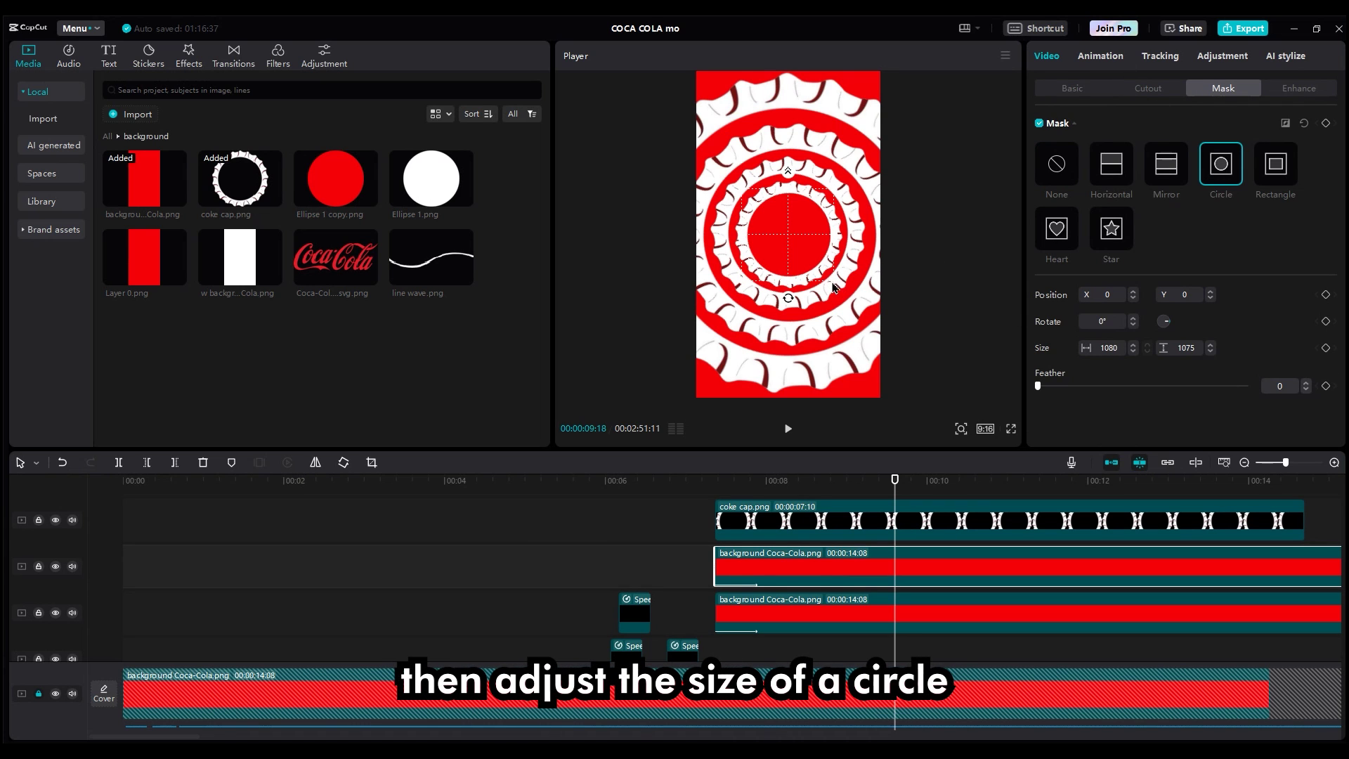
Step: Add Coca-Cola_logo.svg.png above the rings, shrink it into the central circle, and lower its Brightness (Luma) curve fully
drag(332, 256, 730, 550)
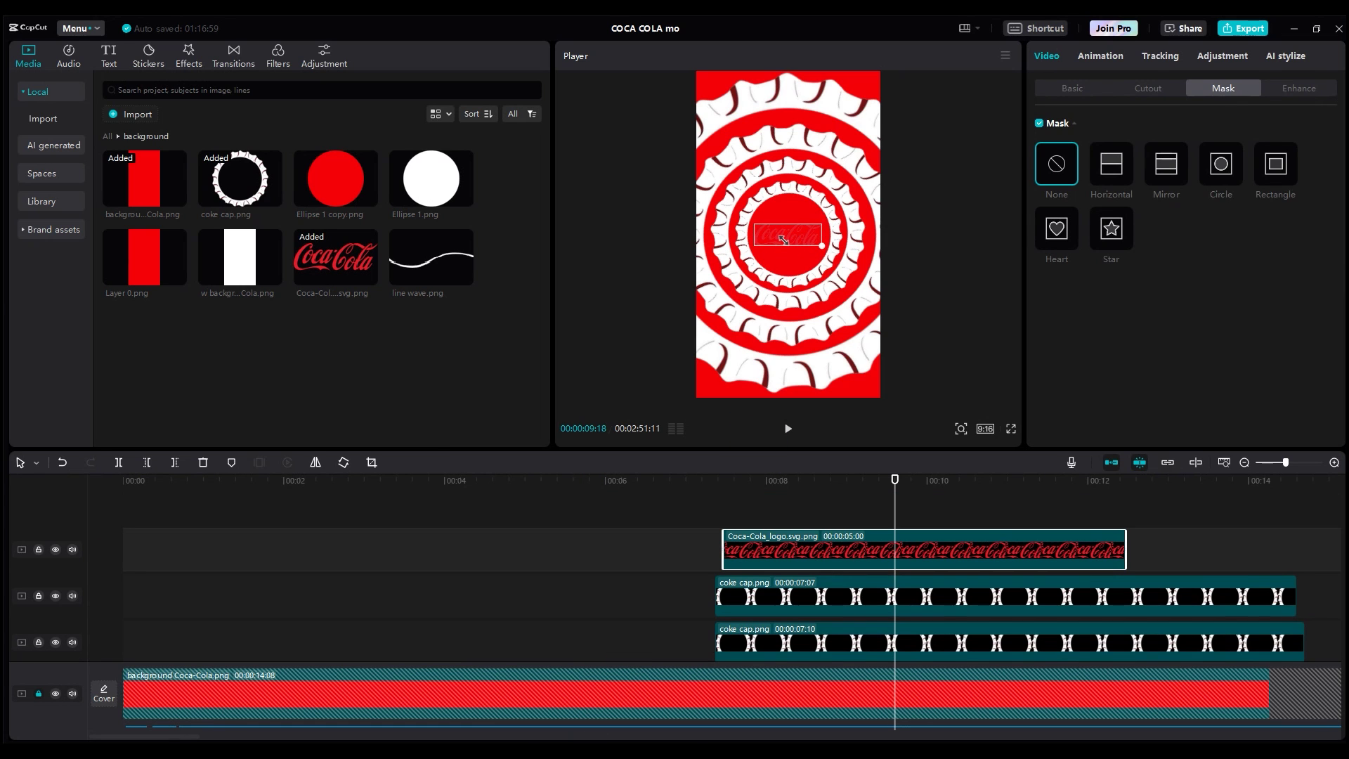
click(1211, 59)
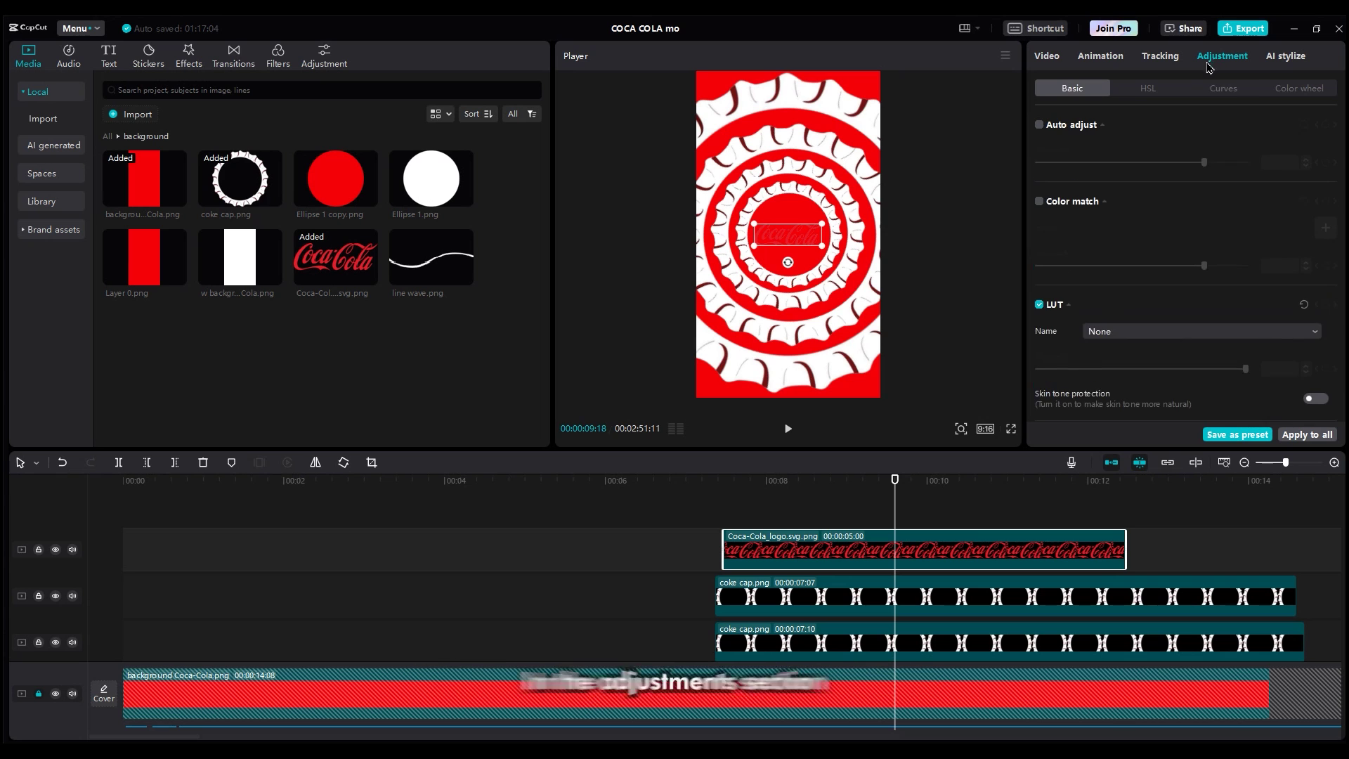
click(1223, 88)
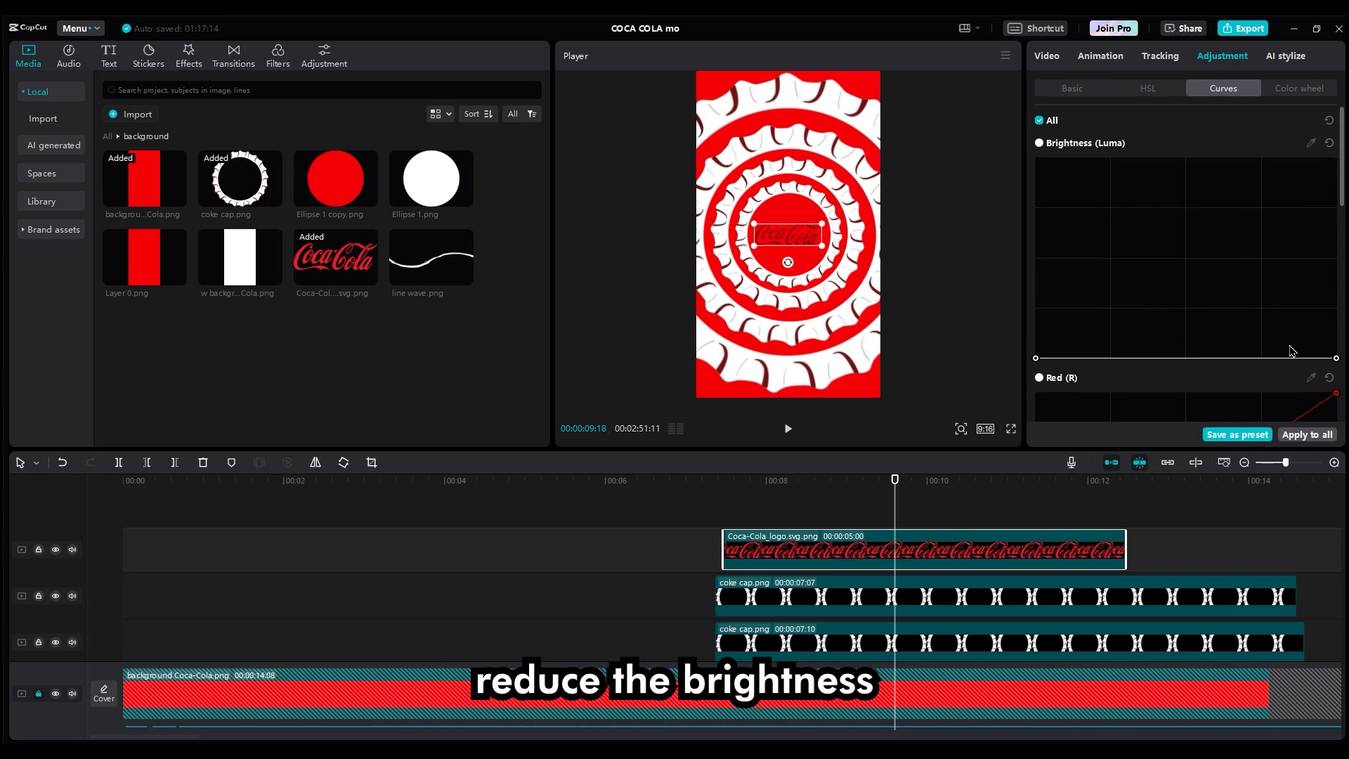
Step: Lower the logo's Red, Green and Blue curves fully so that it turns black
scroll(1187, 281, down, 2)
click(961, 429)
drag(934, 451, 998, 457)
scroll(1307, 279, down, 3)
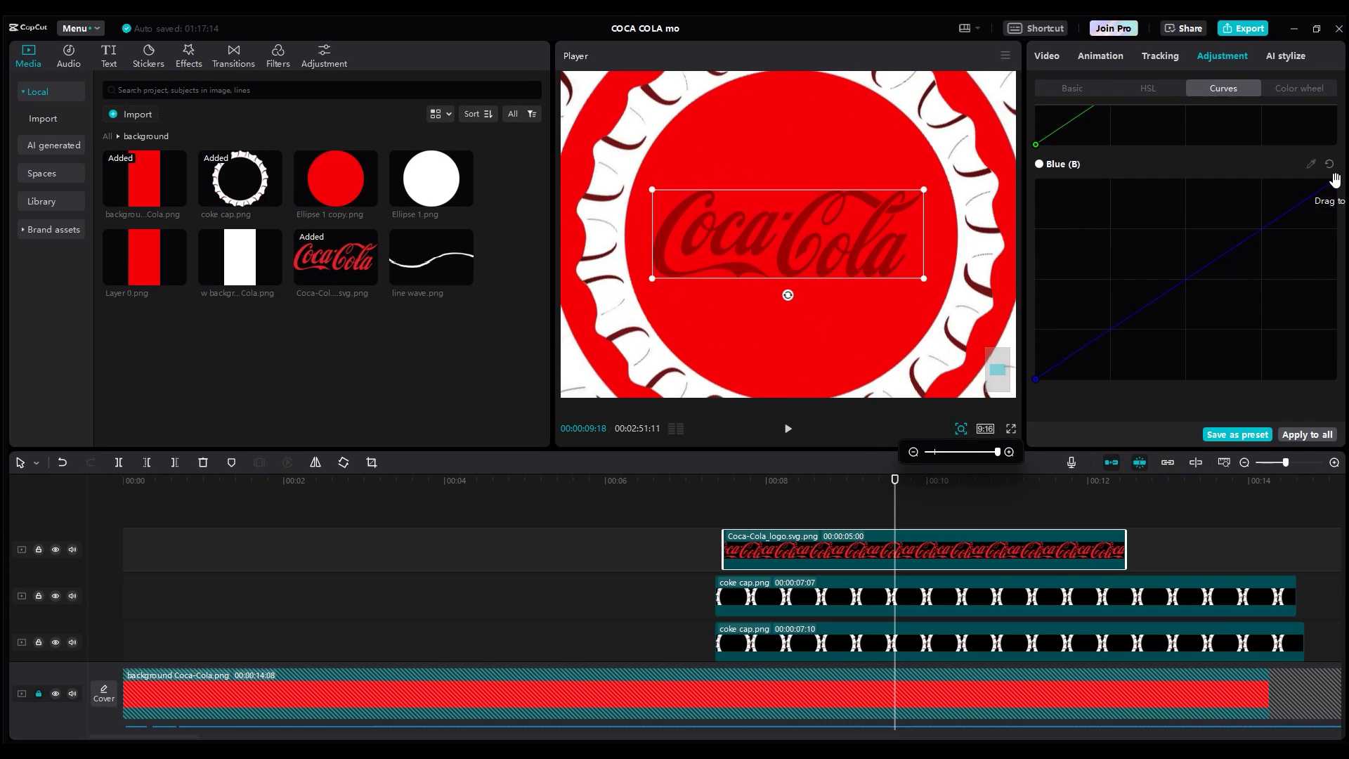
drag(1333, 207, 1336, 406)
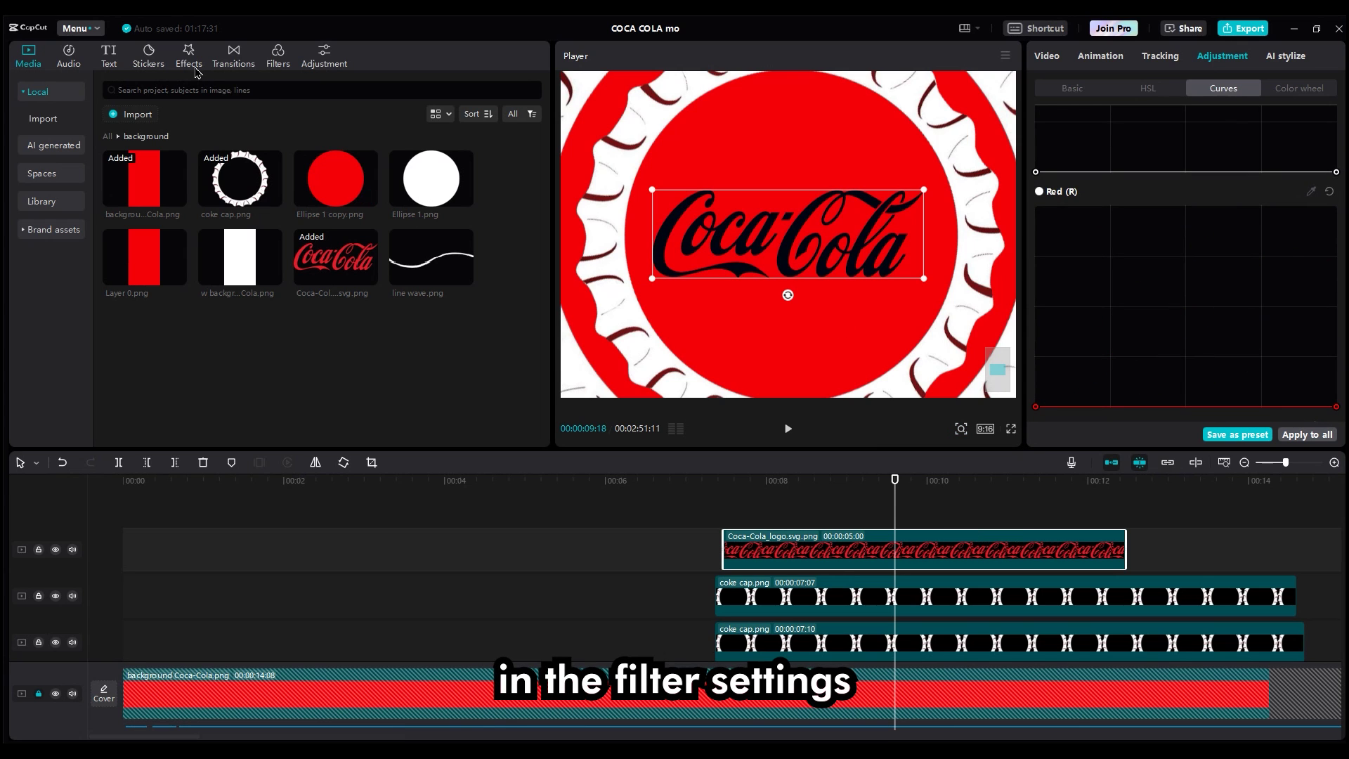
Step: Apply the Negative filter from the Style category to the Coca-Cola_logo.svg.png clip
click(277, 55)
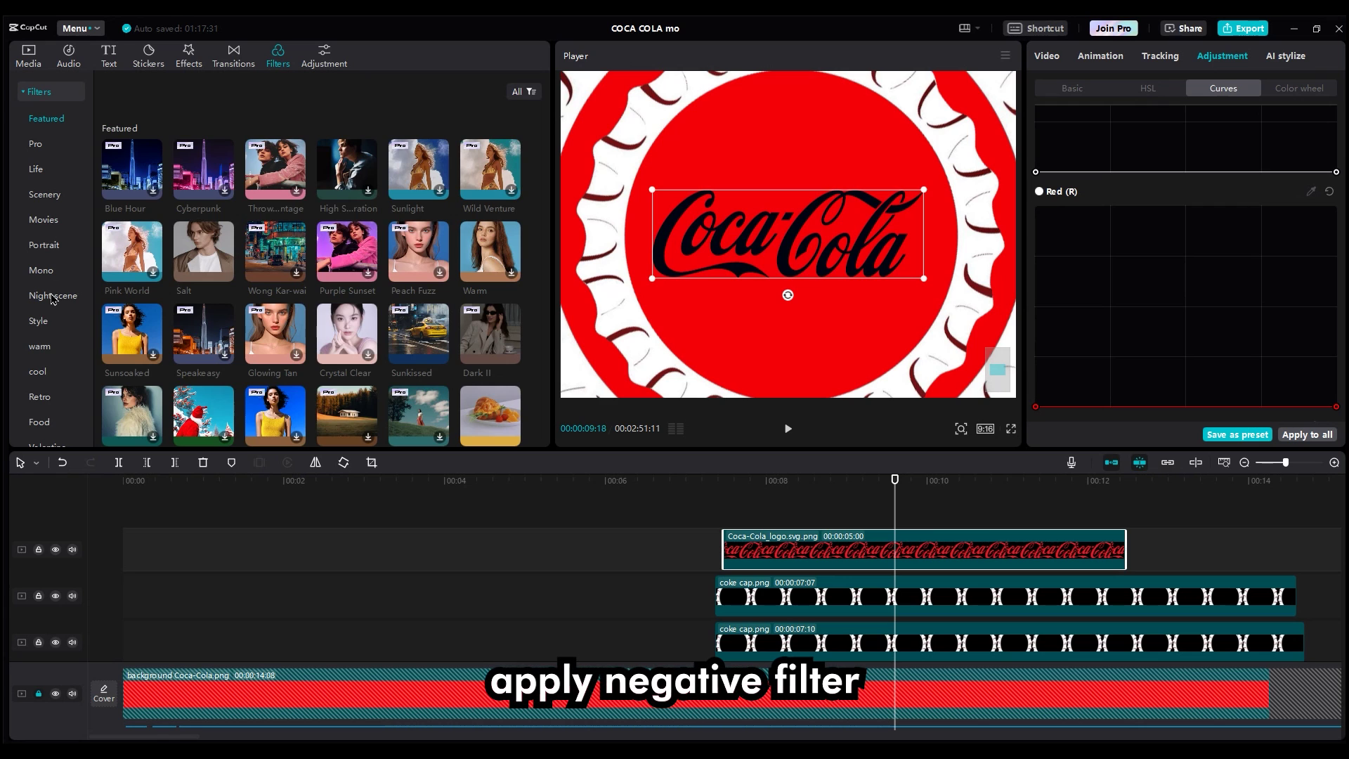
click(49, 324)
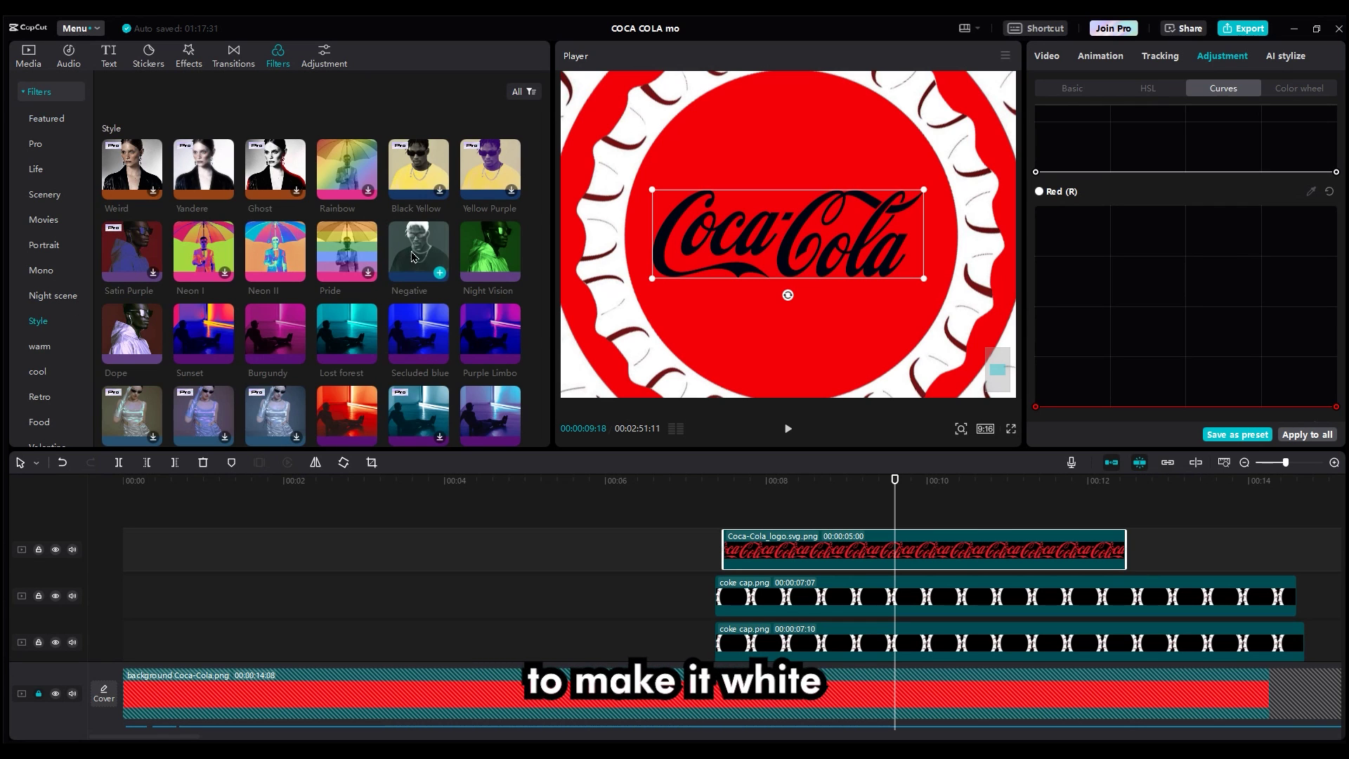
drag(418, 251, 777, 550)
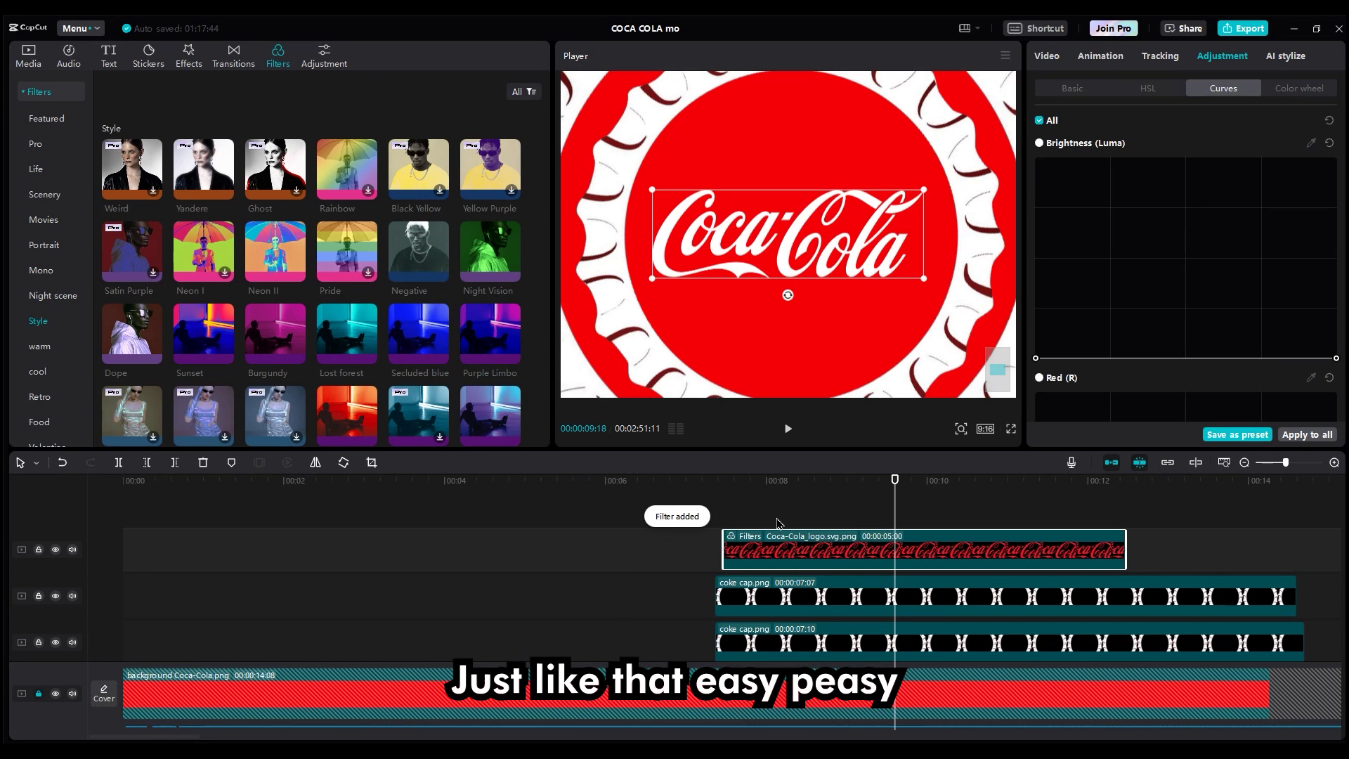
Step: Give the Coca-Cola logo clip a Zoom Out entrance animation
click(30, 65)
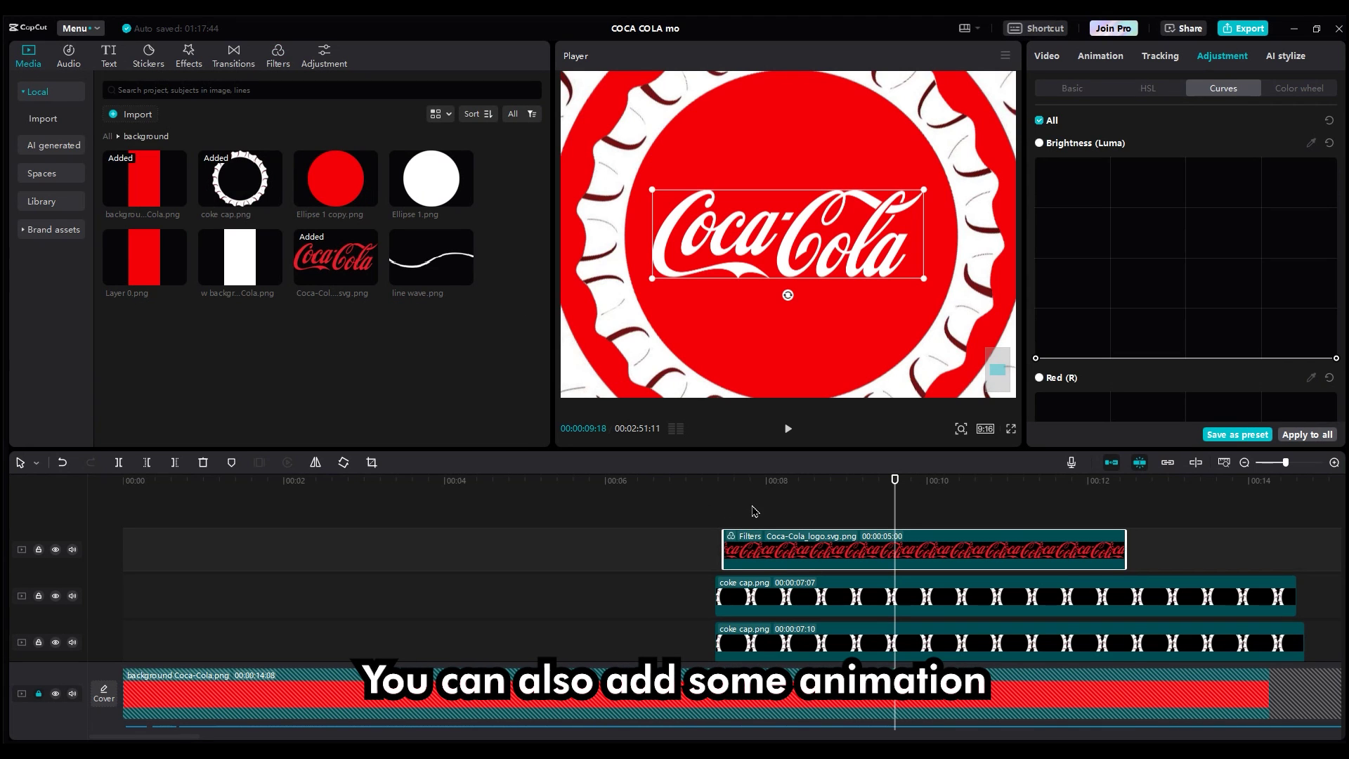
click(1097, 58)
click(1063, 369)
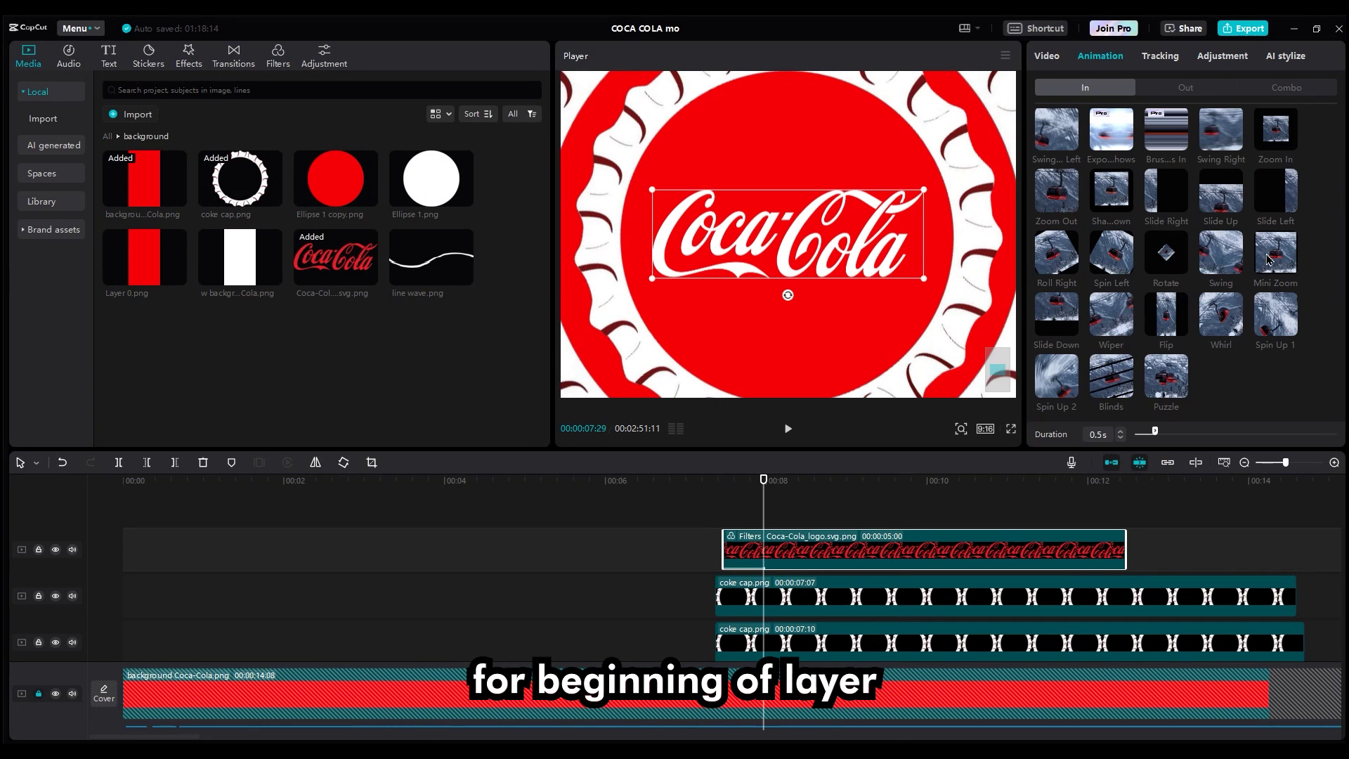
click(1056, 192)
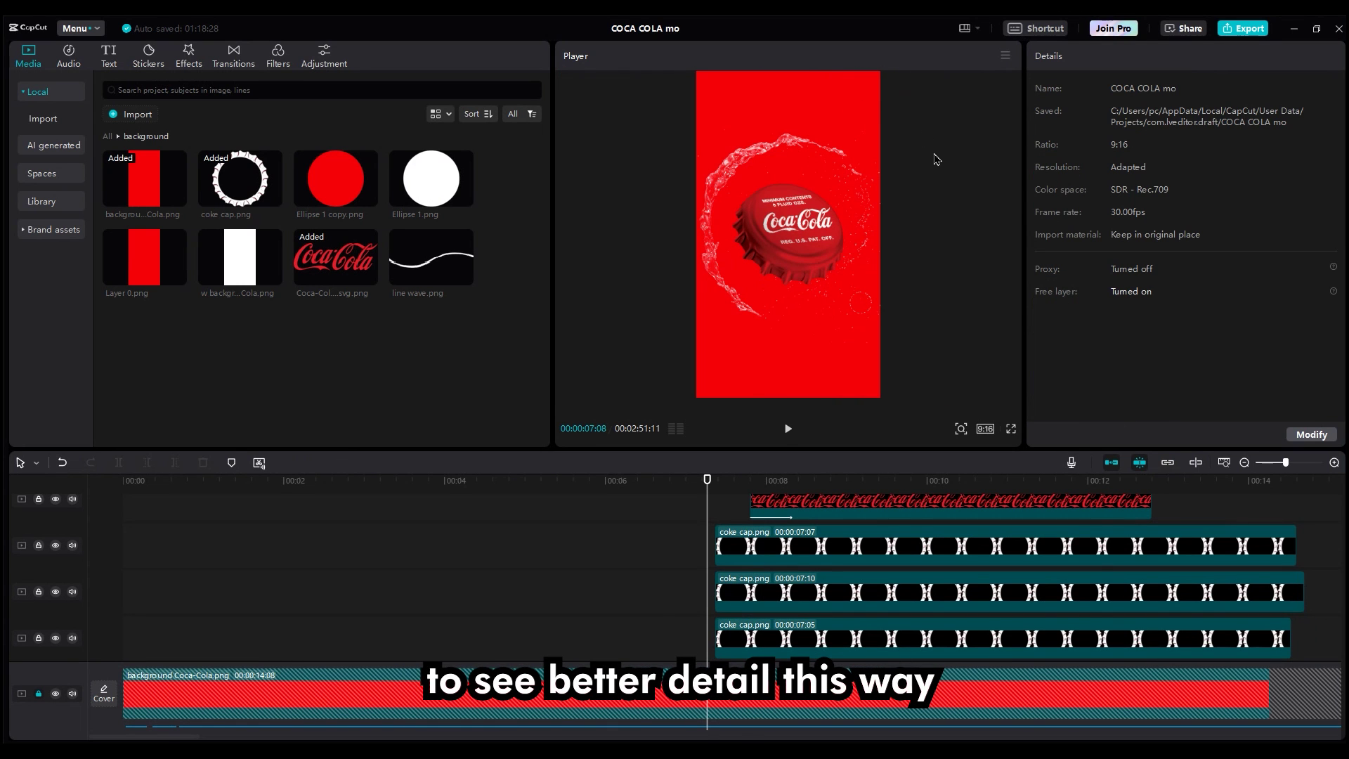
Step: Dock the Player panel as a full-height column beside the other panels for a larger vertical preview
drag(915, 55, 1346, 281)
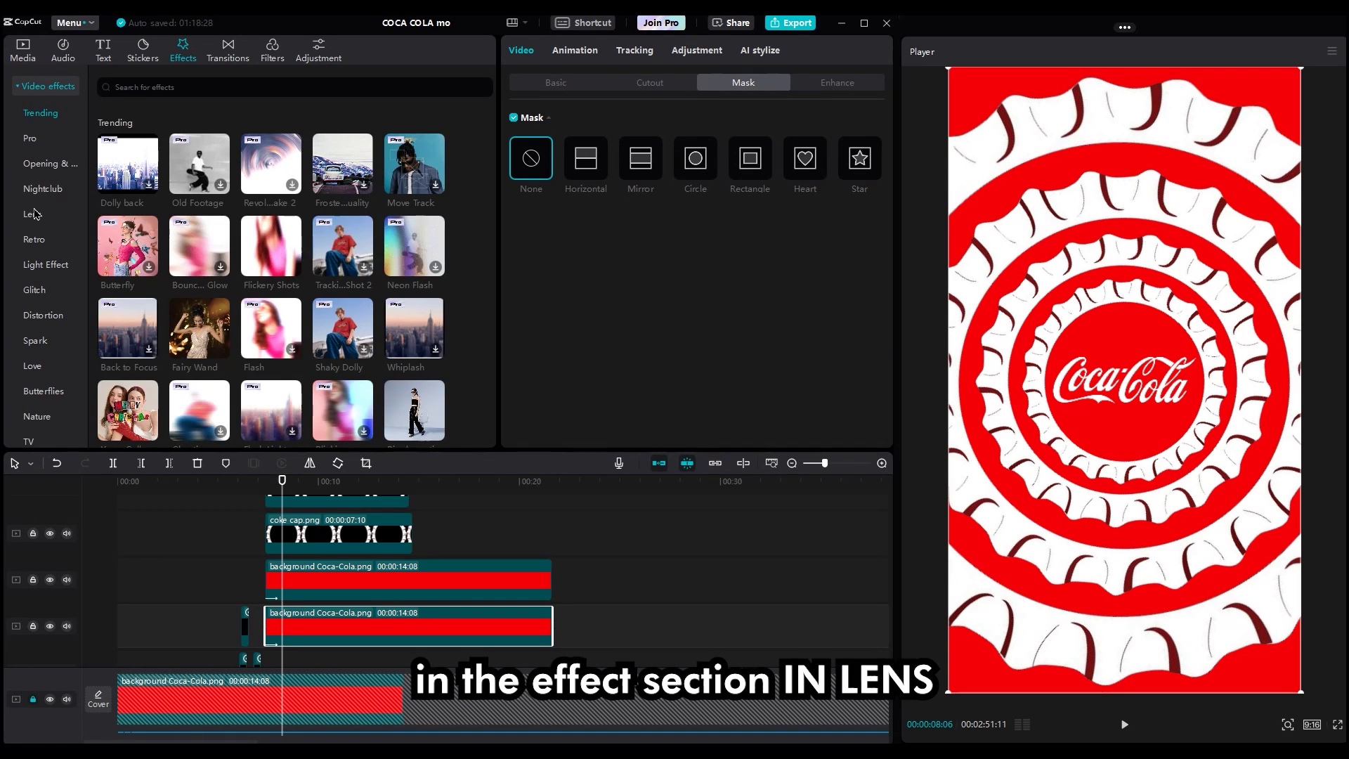
Step: Add the Lens category's Blur effect beneath the cap rings, starting where the ring scene begins
click(33, 214)
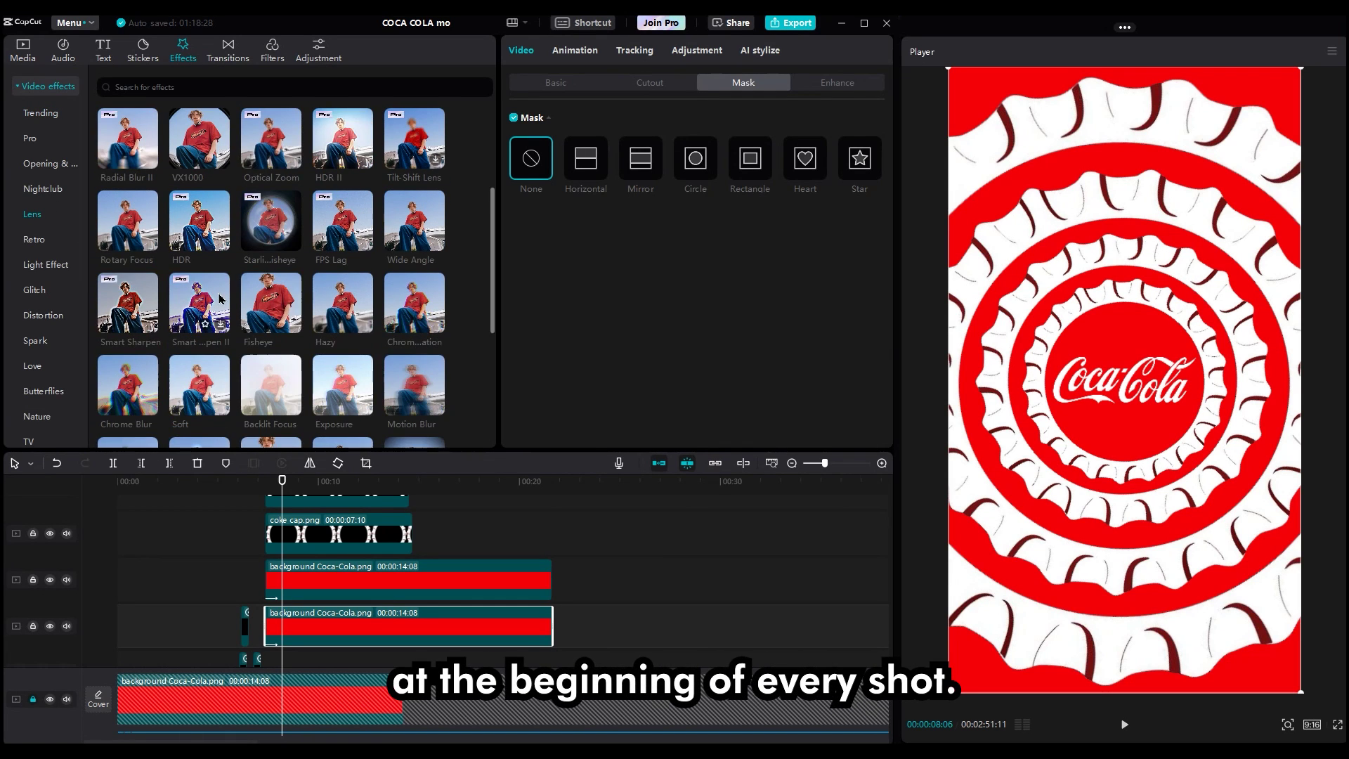
scroll(220, 299, down, 1)
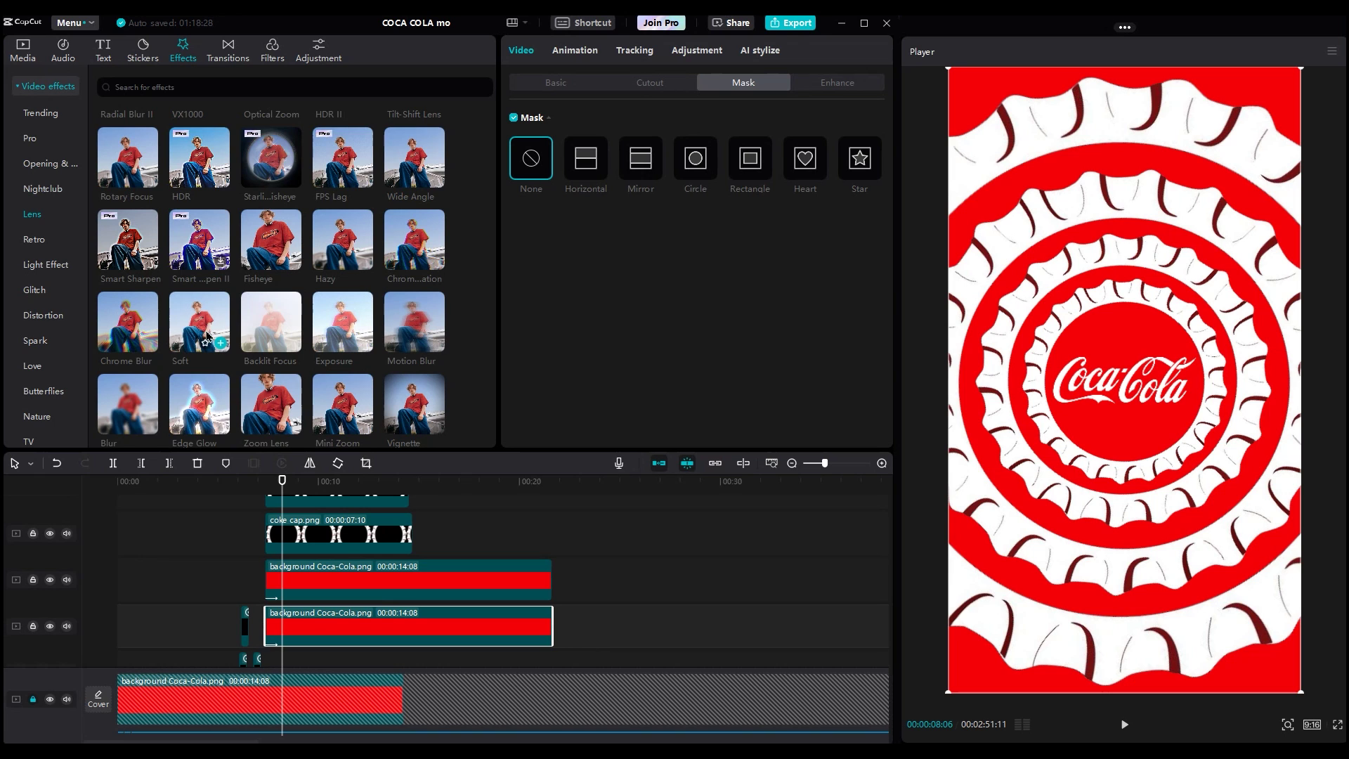
scroll(176, 366, down, 1)
drag(118, 357, 148, 464)
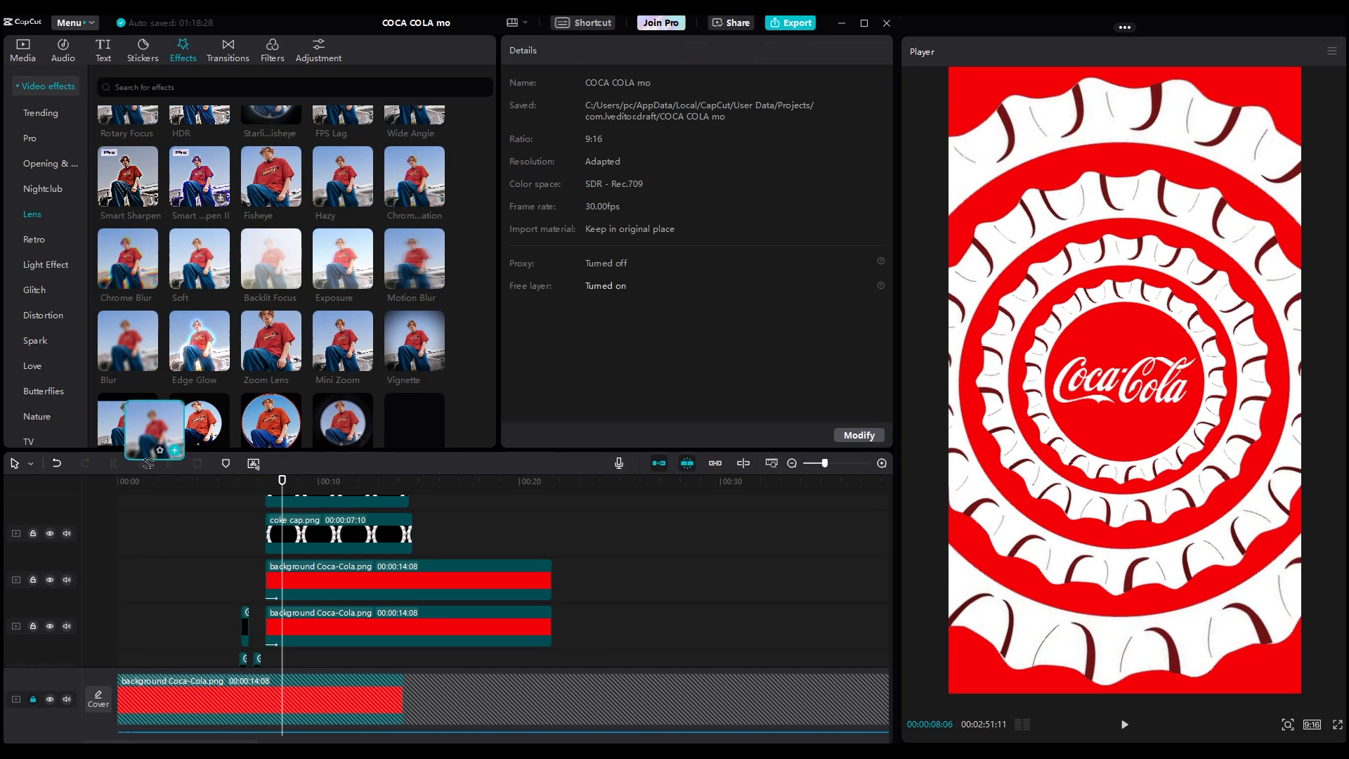
drag(264, 613, 267, 613)
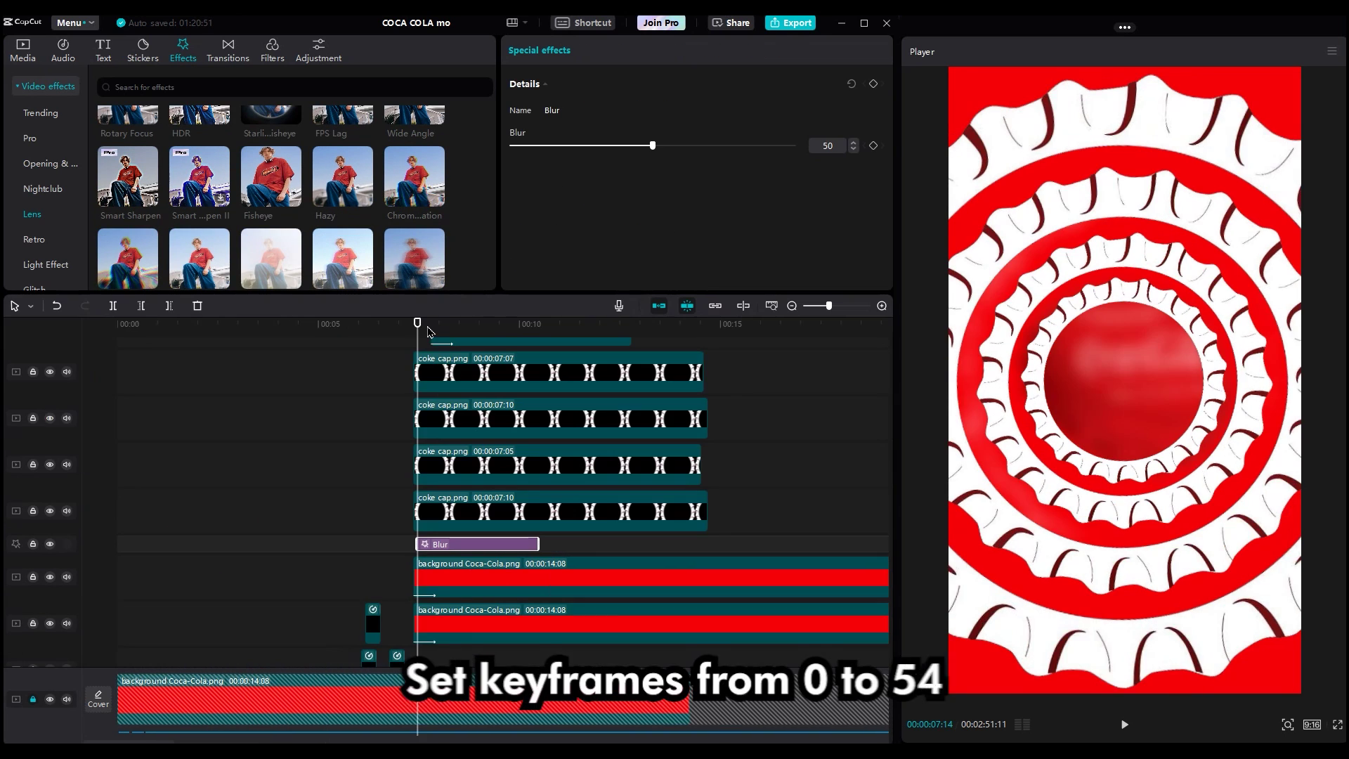
Step: Keyframe the Blur effect's amount at 0 on 00:00:07:14 and 50 on 00:00:08:05
drag(415, 337, 445, 338)
click(872, 148)
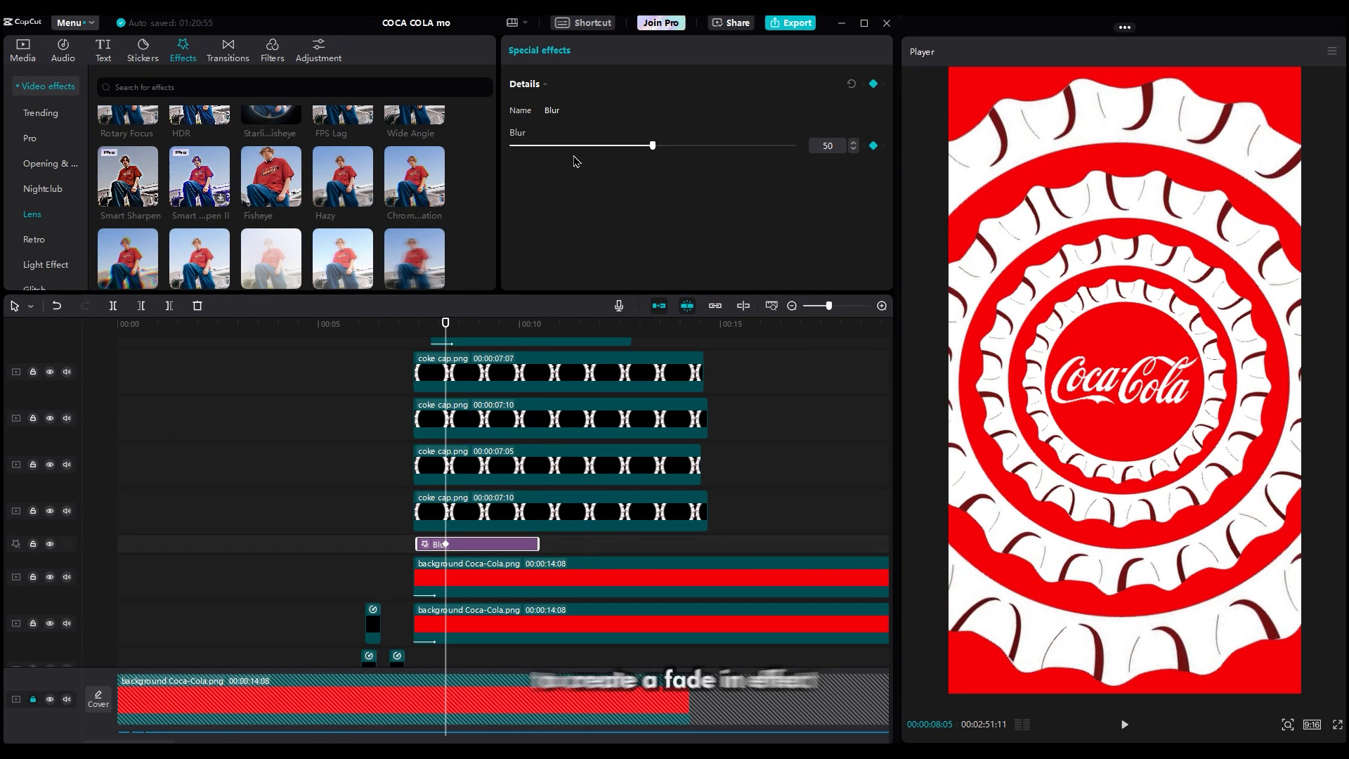
drag(427, 328, 416, 330)
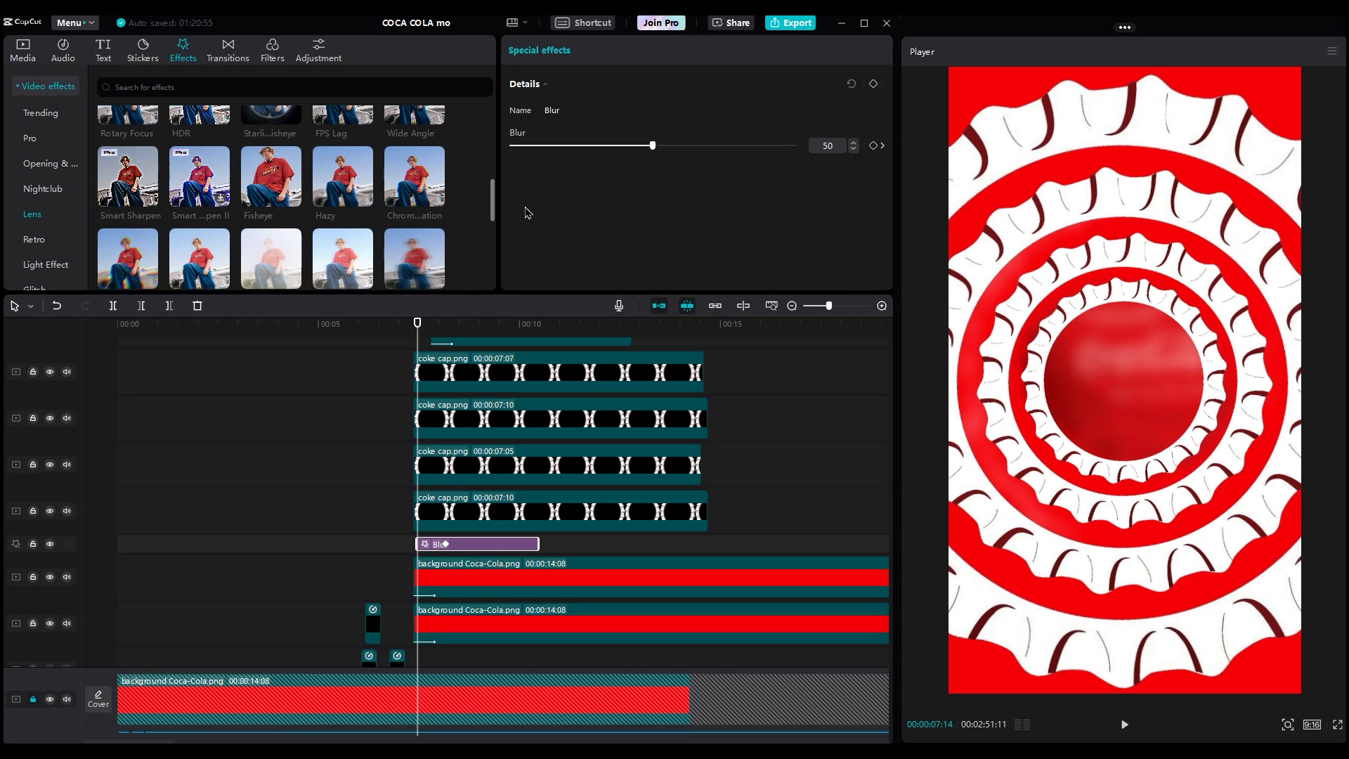
drag(572, 147, 536, 146)
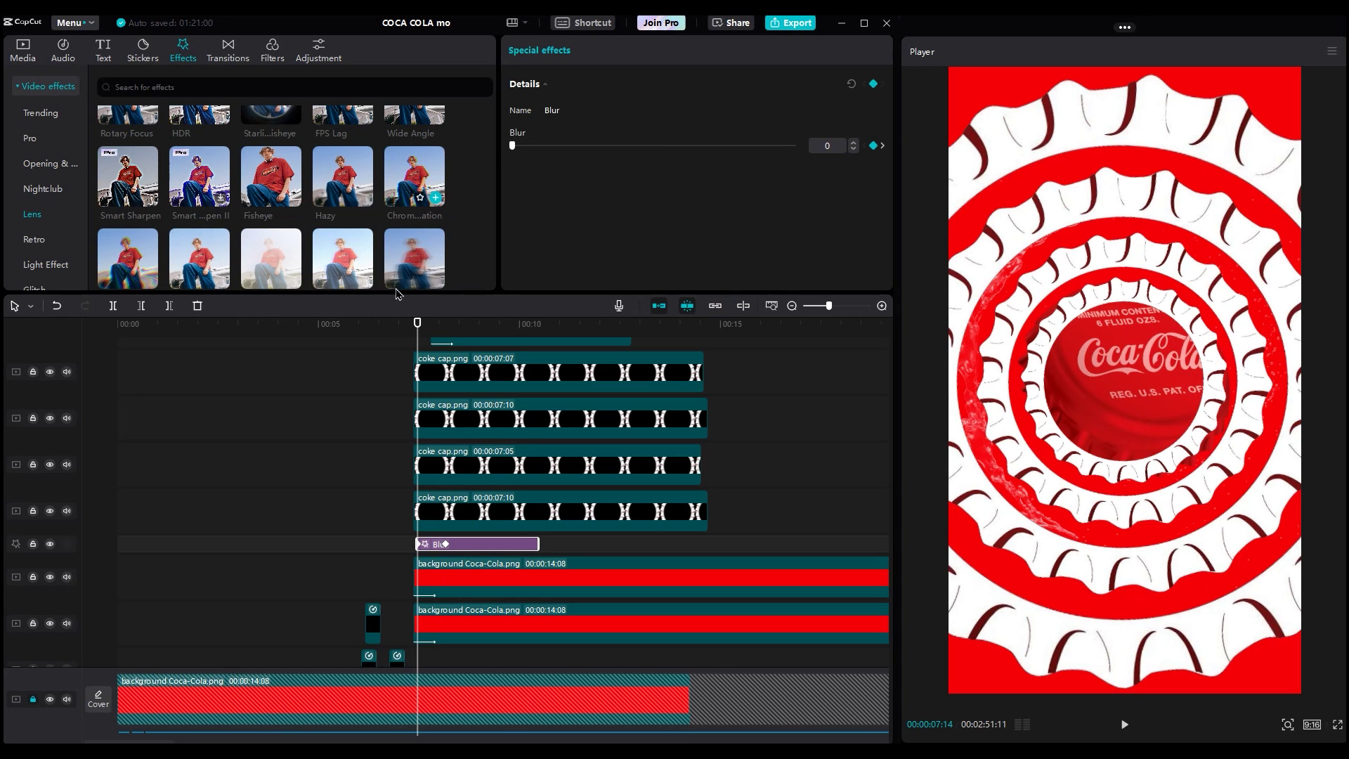
Step: Add the Ripples effect from the Distortion category above the water splash clip and set its Twist to 100
scroll(475, 570, down, 2)
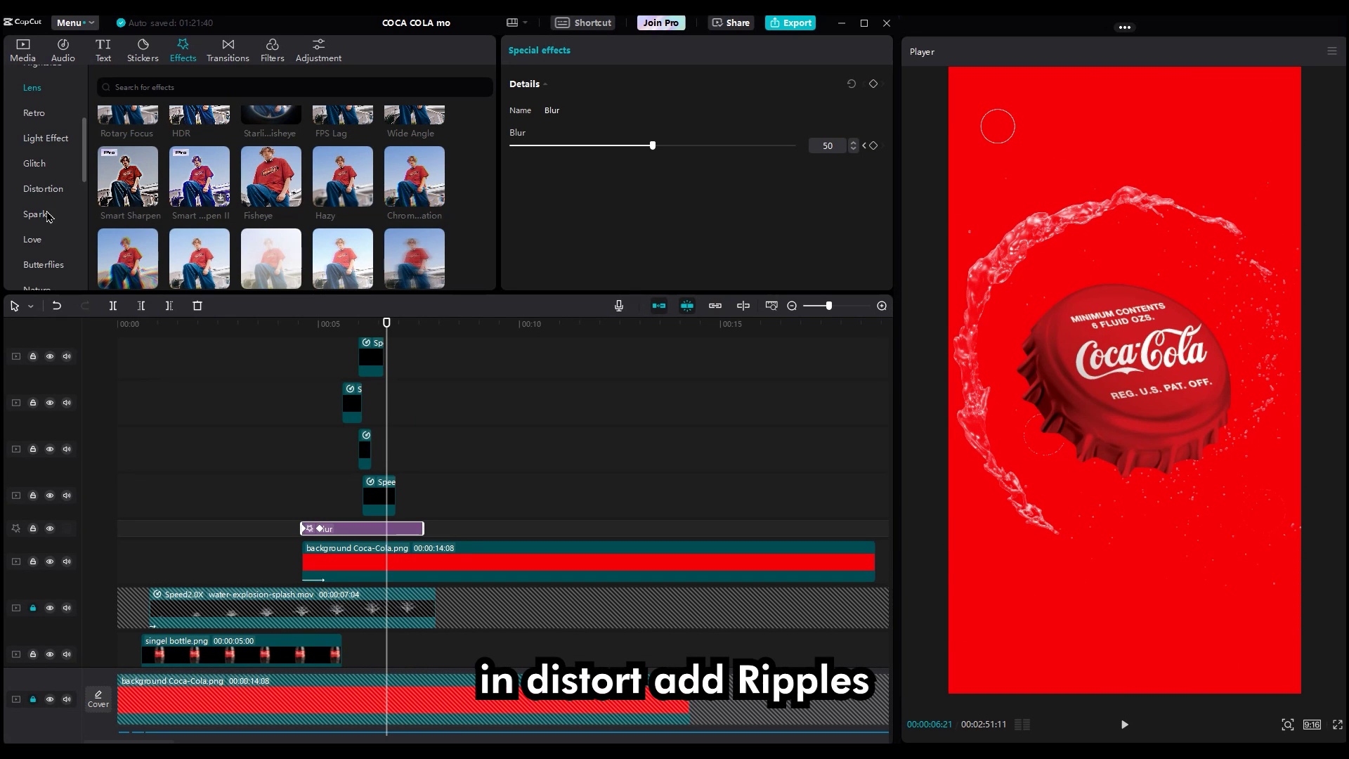
click(43, 190)
click(128, 220)
drag(128, 220, 302, 548)
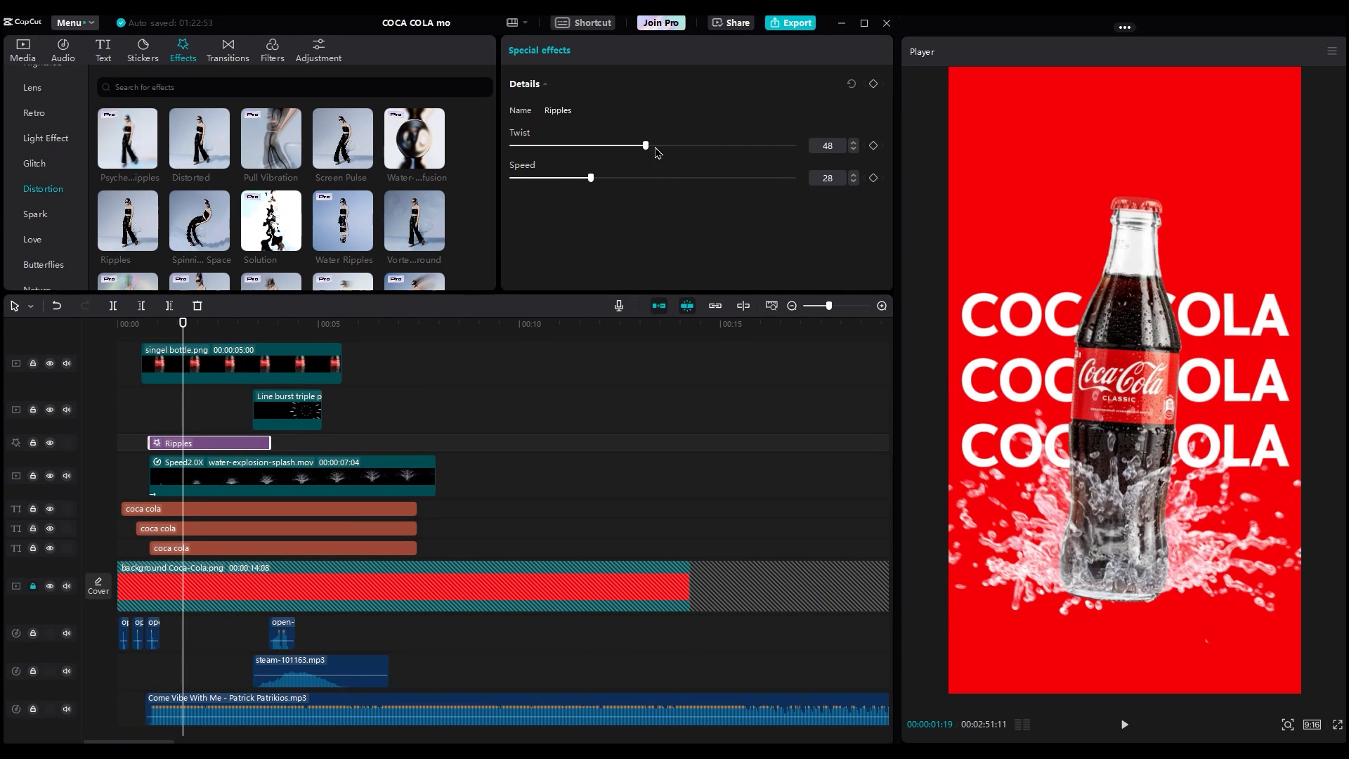
drag(657, 153, 836, 167)
Step: Play the opening scene and shift the Ripples effect to start at about 00:00:01, in time with the beat
click(134, 324)
key(space)
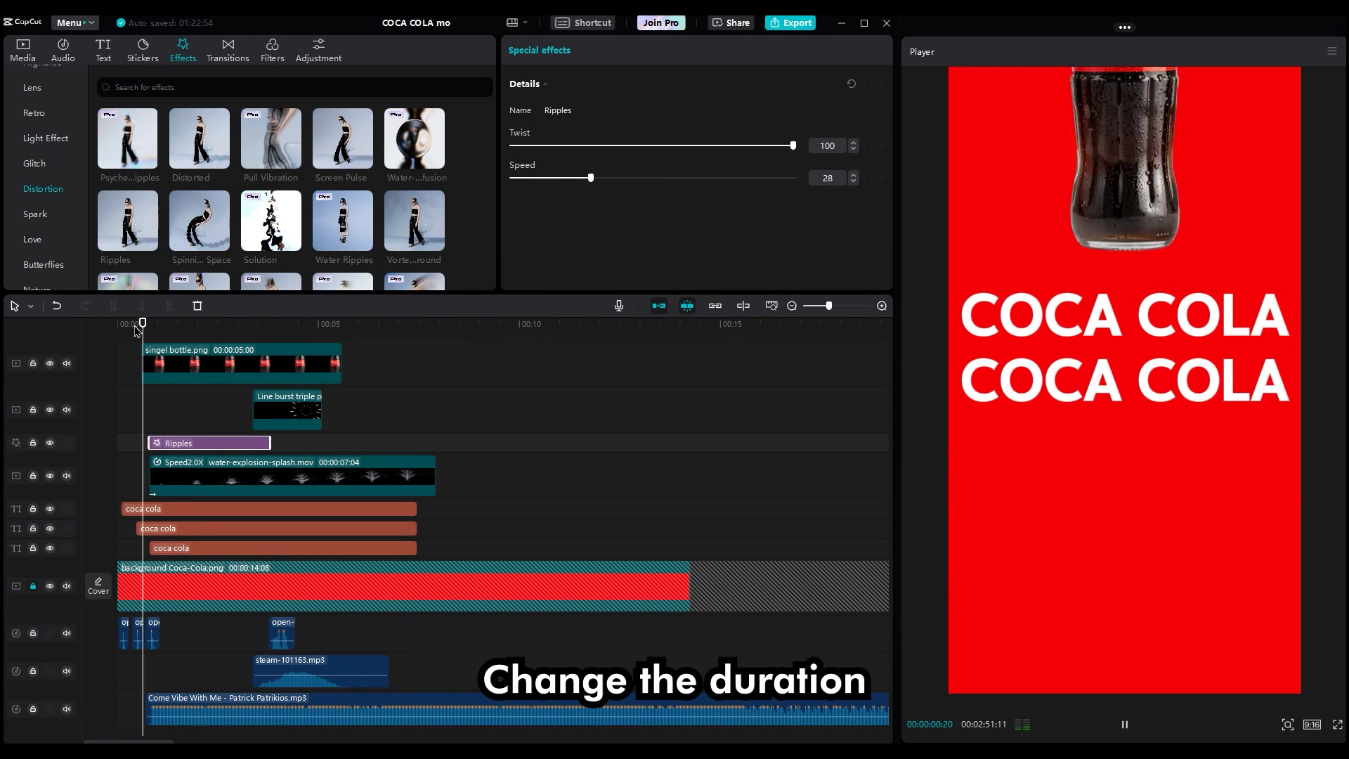
key(space)
drag(184, 444, 195, 445)
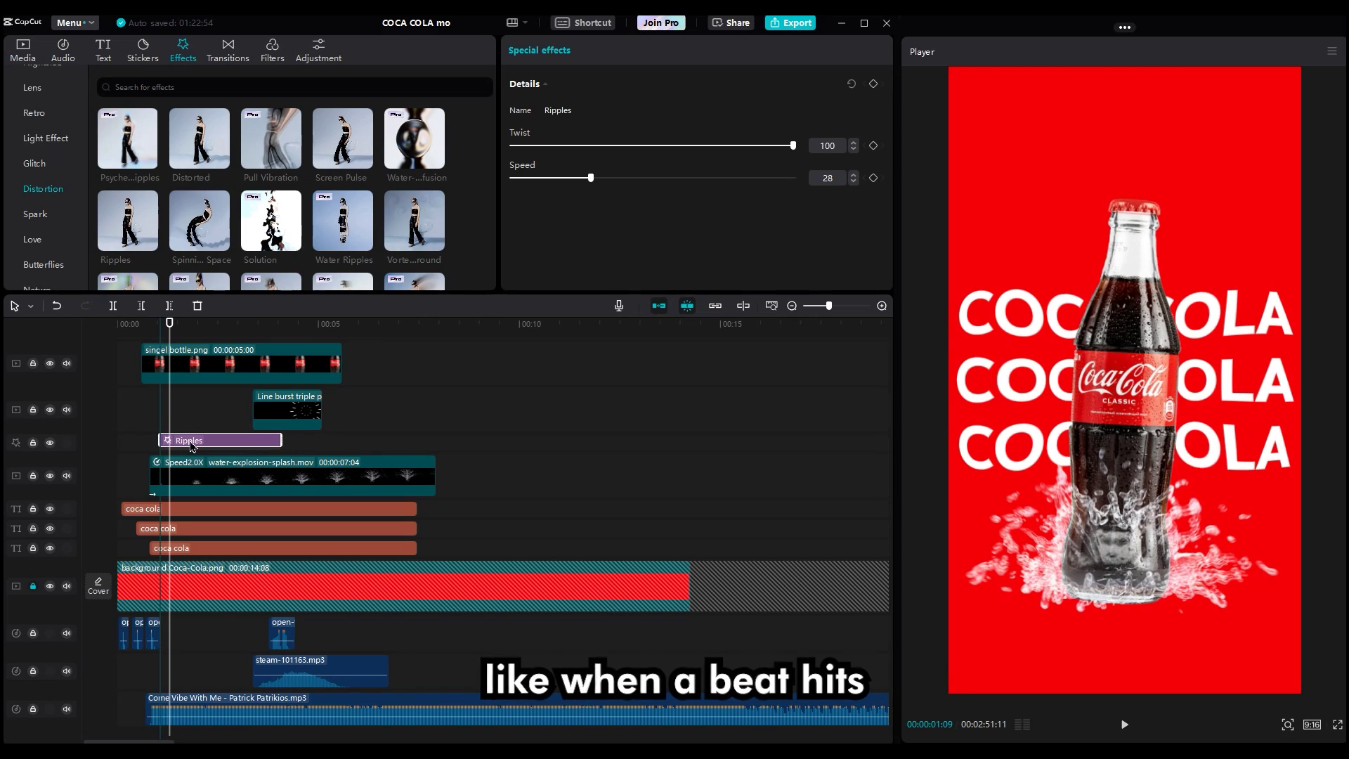
drag(152, 328, 154, 330)
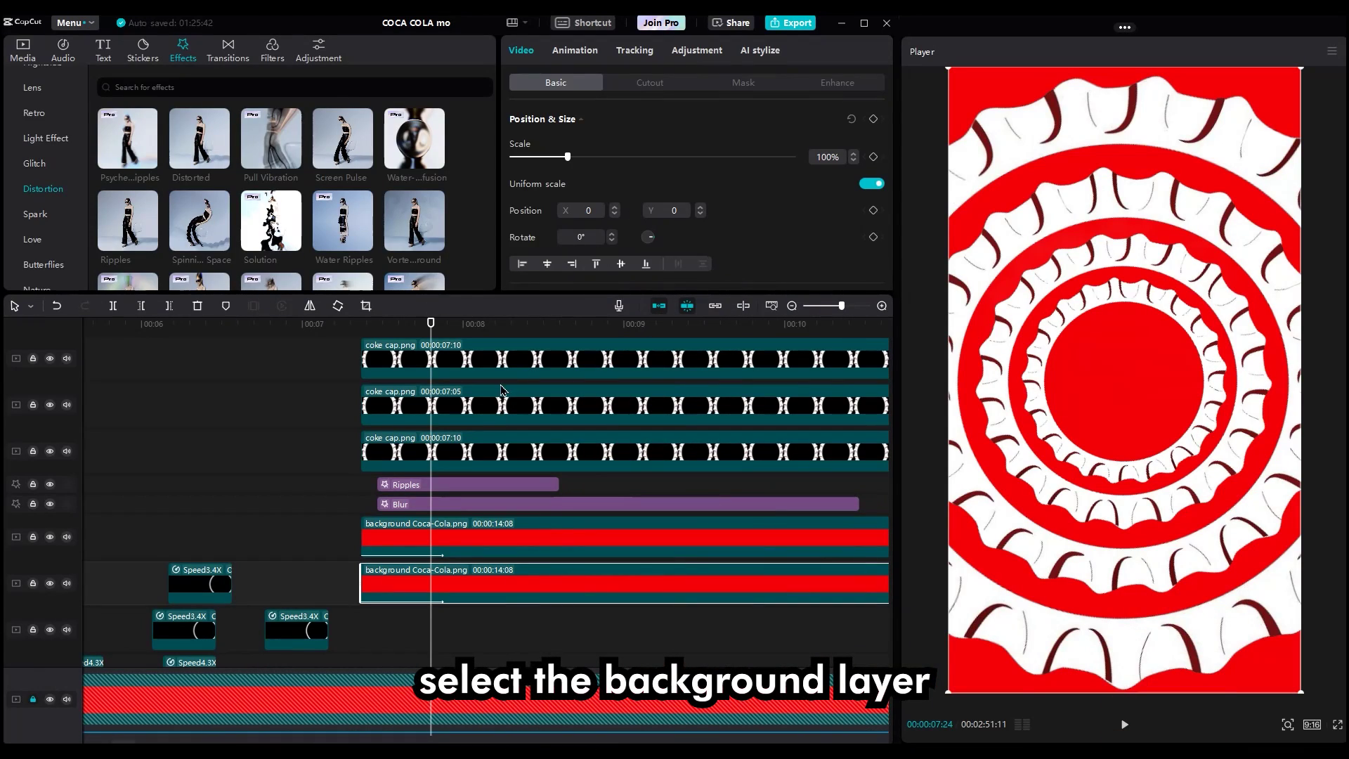
Step: Reduce the saturation of the lower red background layer in the ring scene to the minimum
click(712, 48)
scroll(617, 143, down, 7)
scroll(617, 161, up, 2)
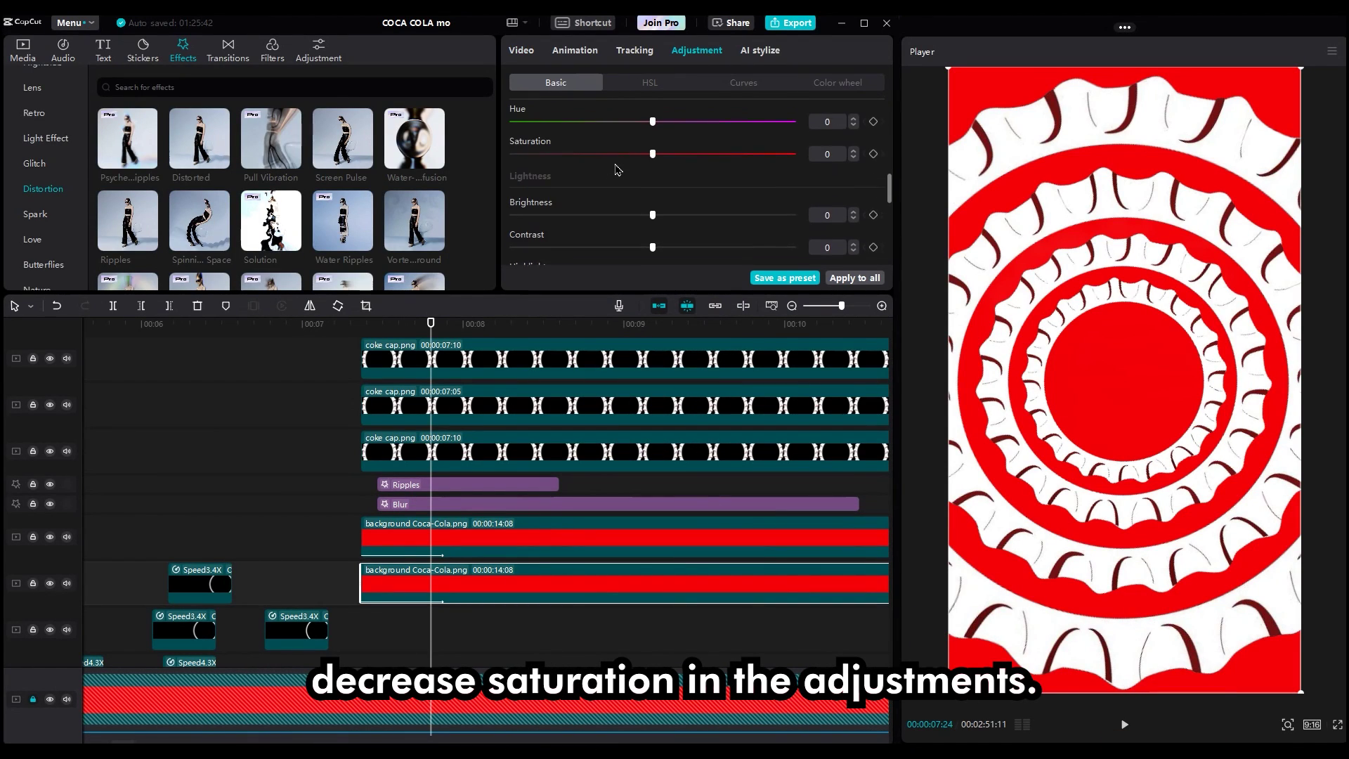
drag(652, 164, 464, 184)
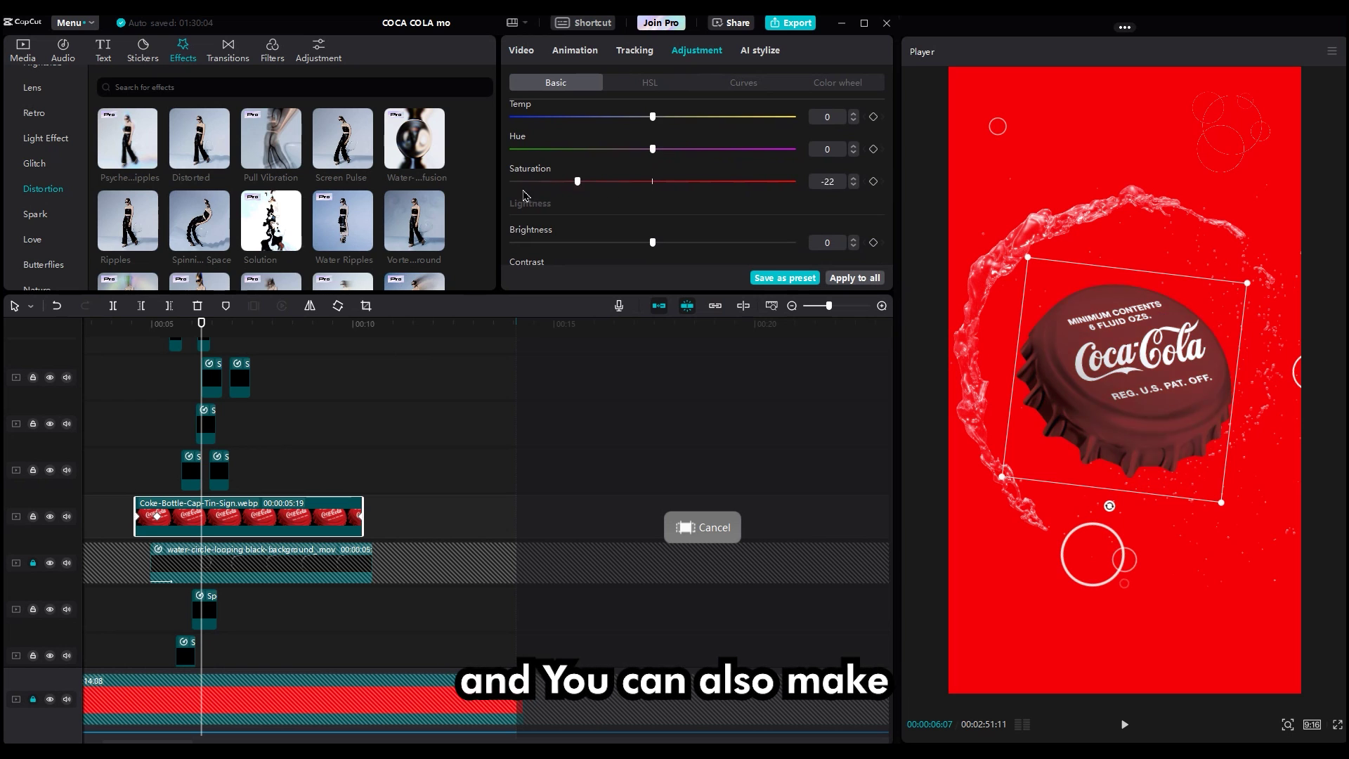
Step: Desaturate the Coke-Bottle-Cap-Tin-Sign.webp clip to black and white and play the bottle-cap scene
drag(652, 116, 687, 116)
click(166, 411)
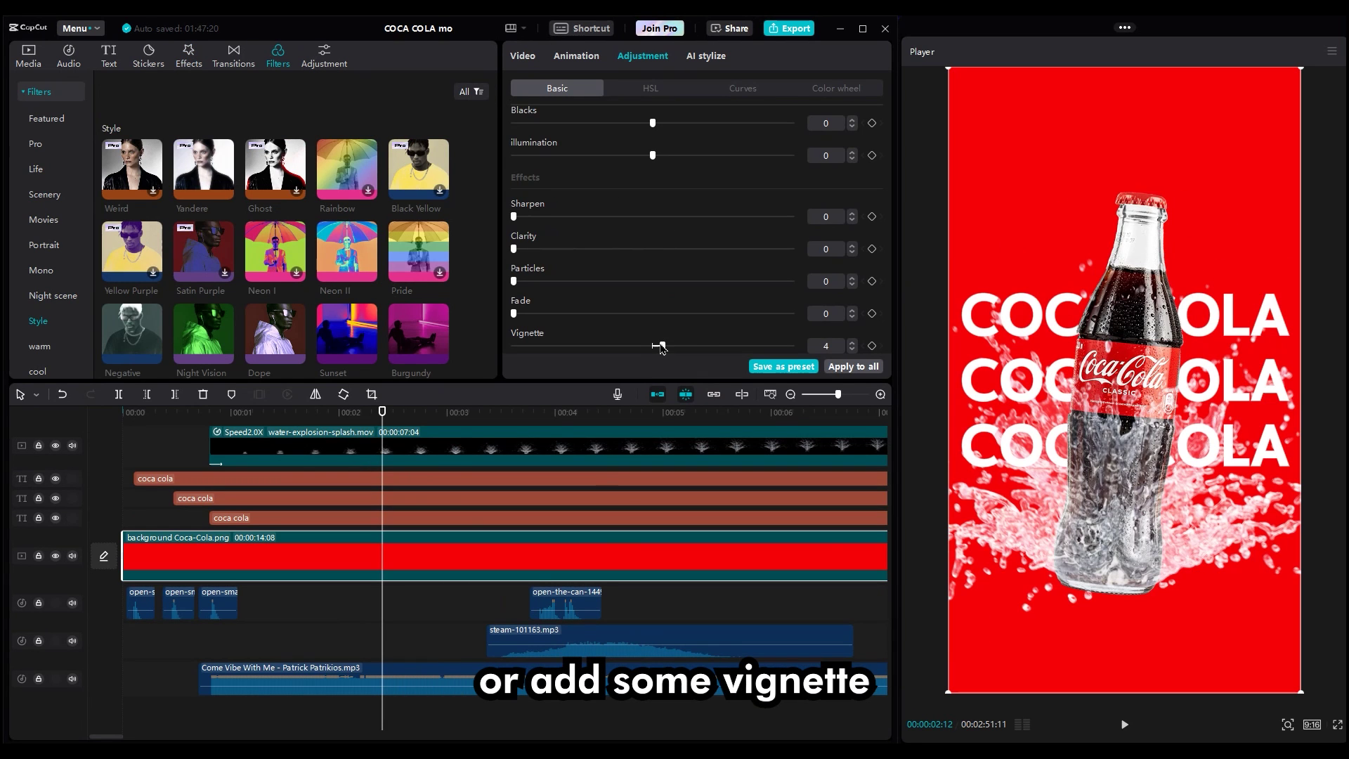
drag(662, 347, 679, 349)
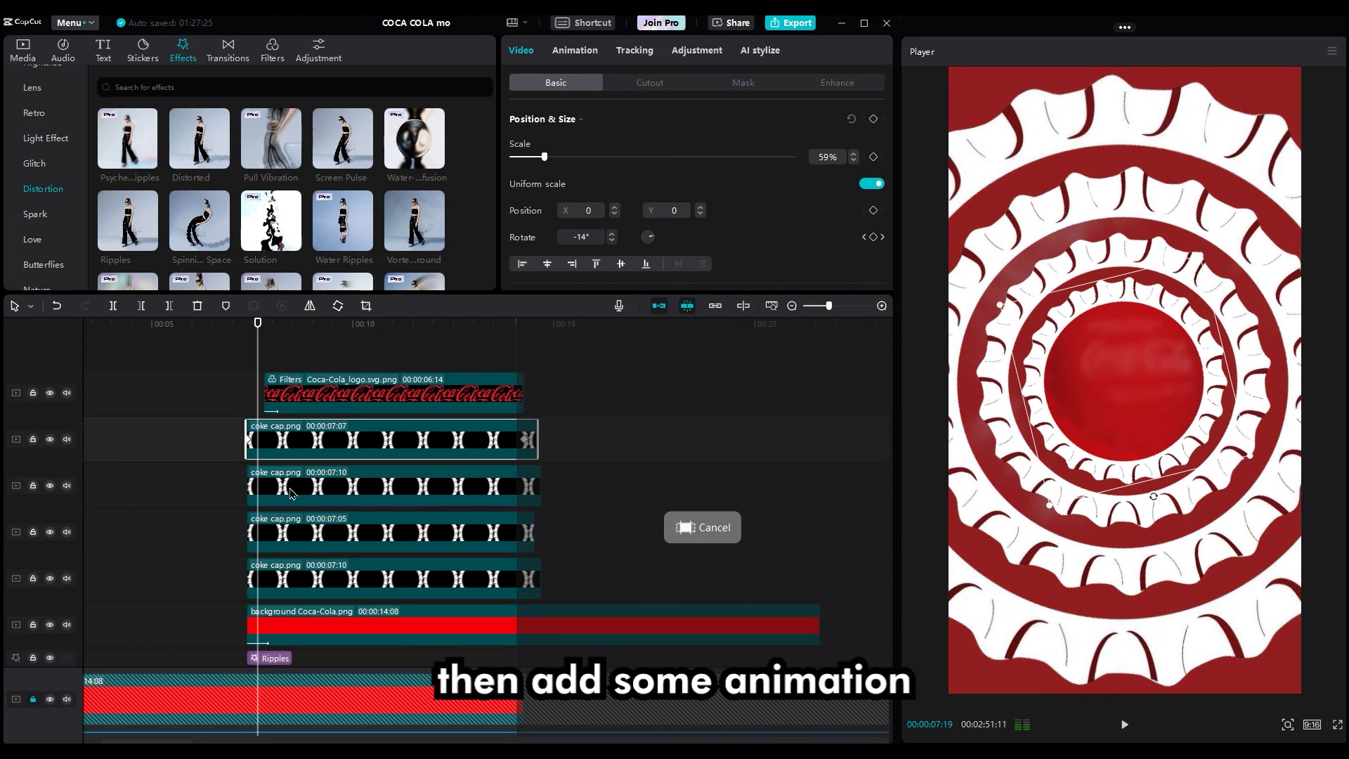
Step: Apply the Zoom Out entrance animation to the coke cap.png ring clips
click(573, 50)
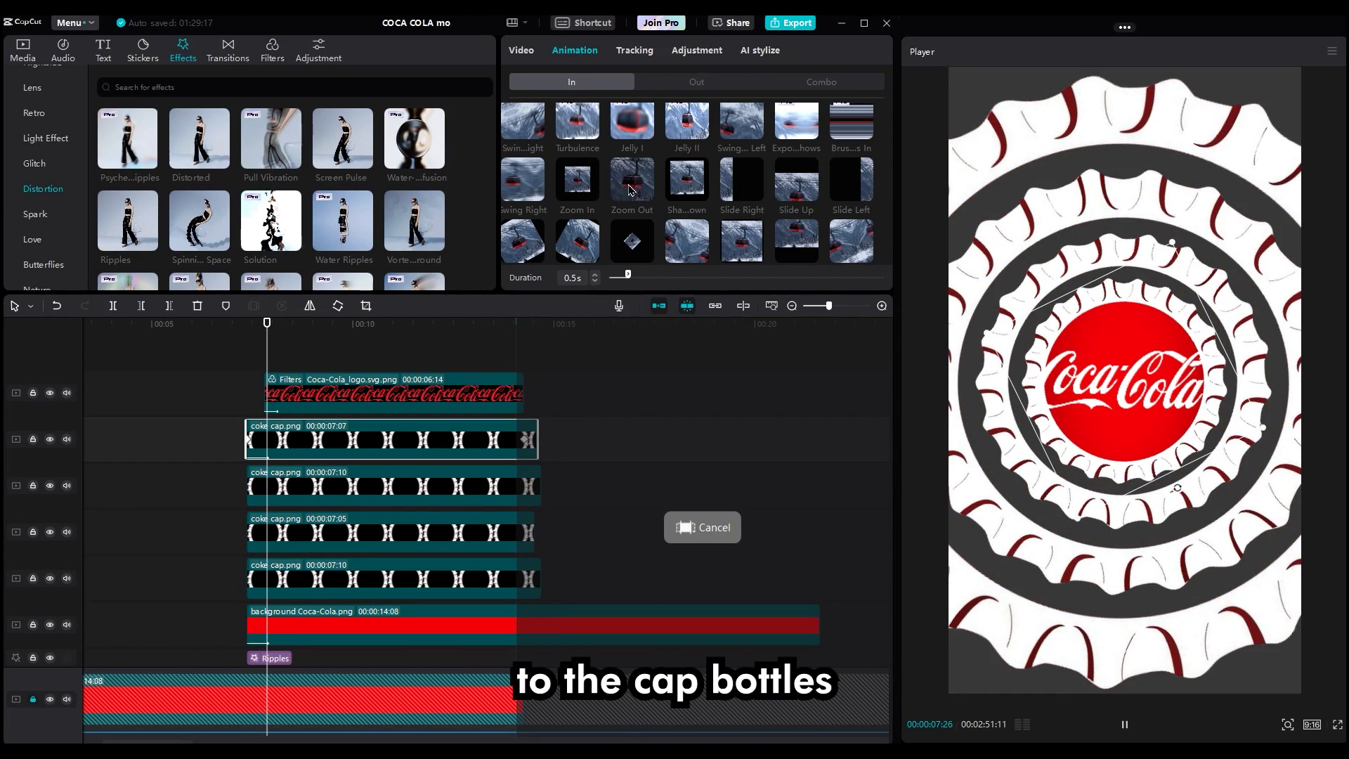
click(631, 189)
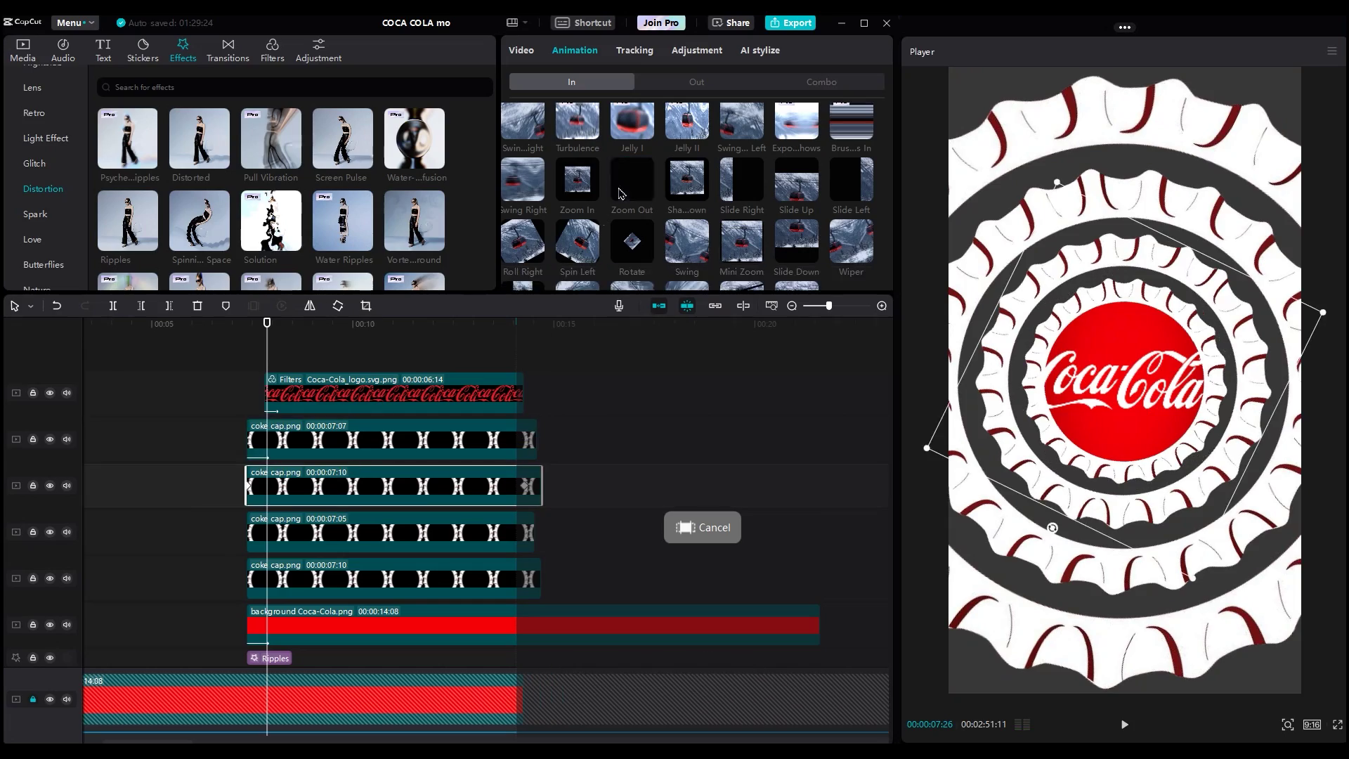
click(626, 195)
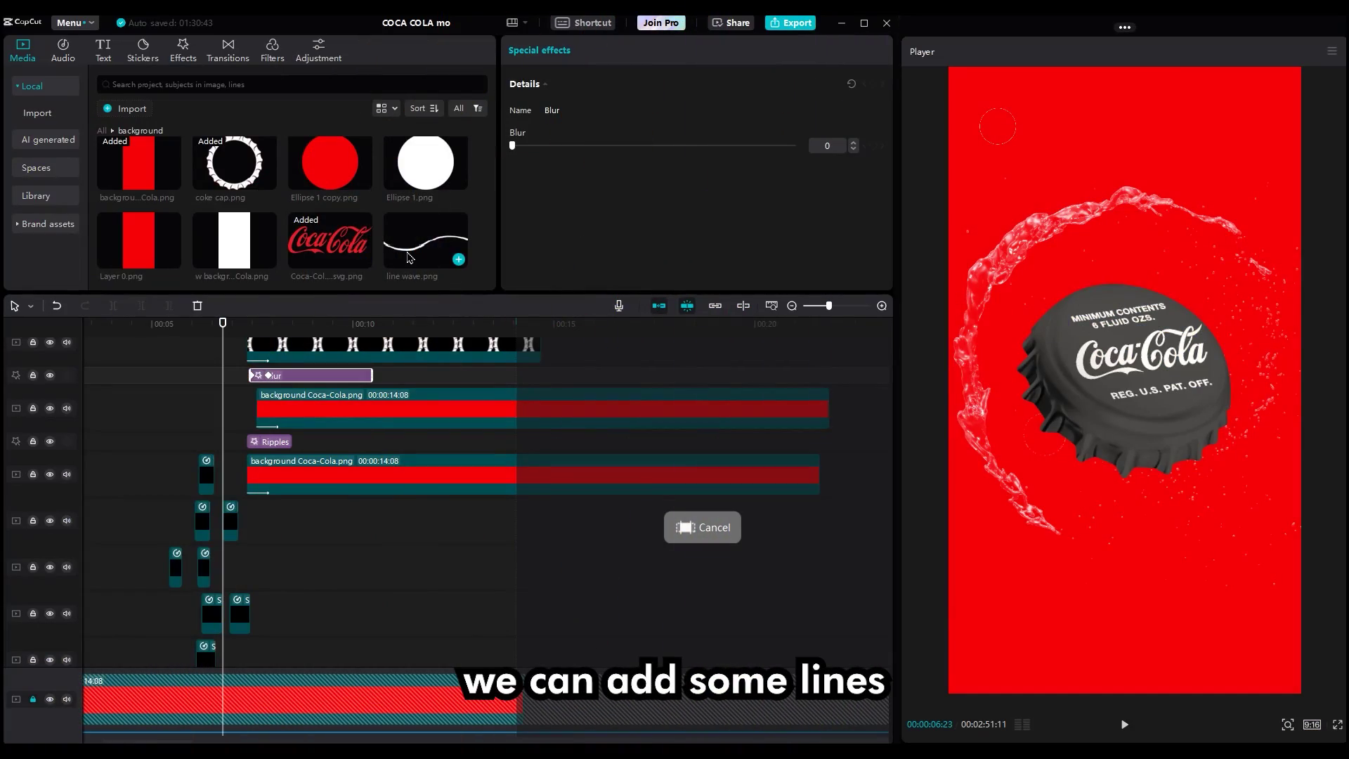
Step: Add line wave.png to the bottle-cap scene's timeline and place the line below the cap in the frame
drag(410, 257, 165, 664)
scroll(176, 646, down, 2)
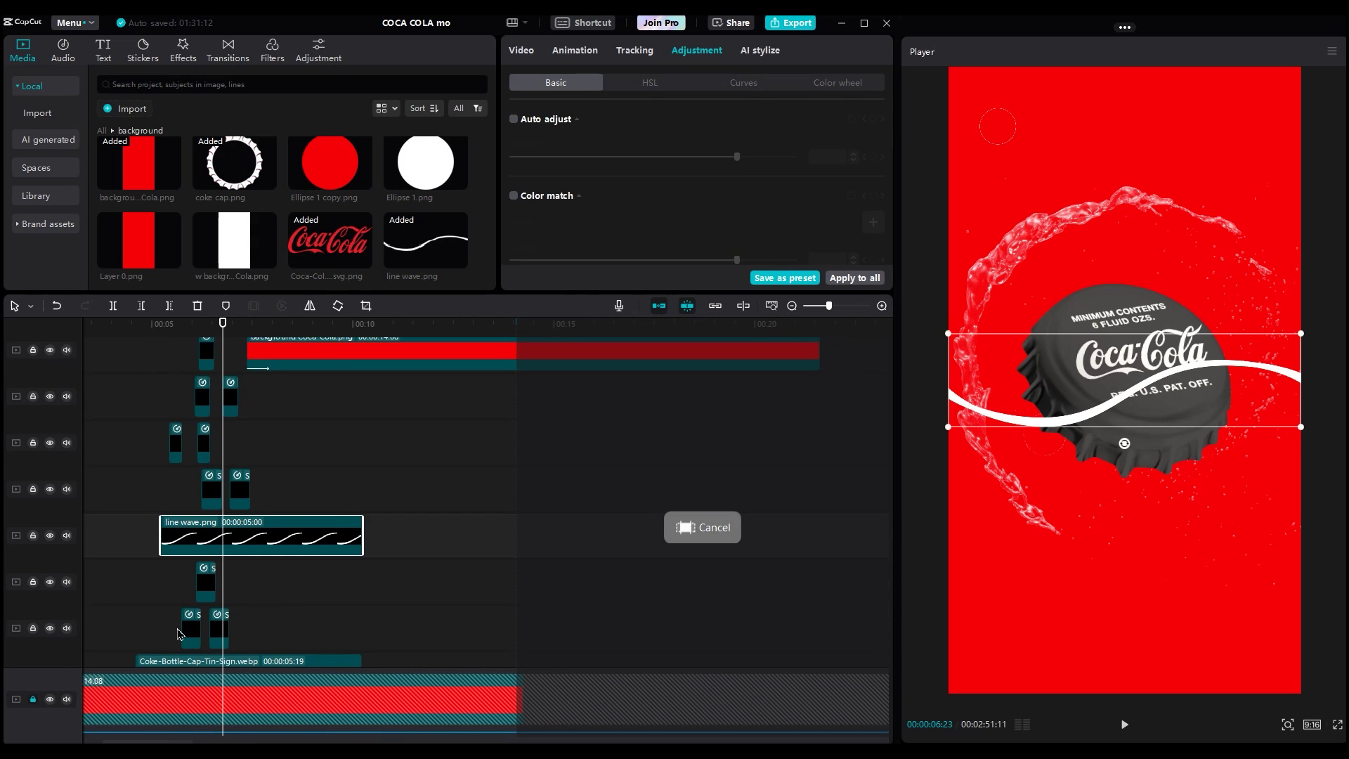
scroll(178, 633, down, 2)
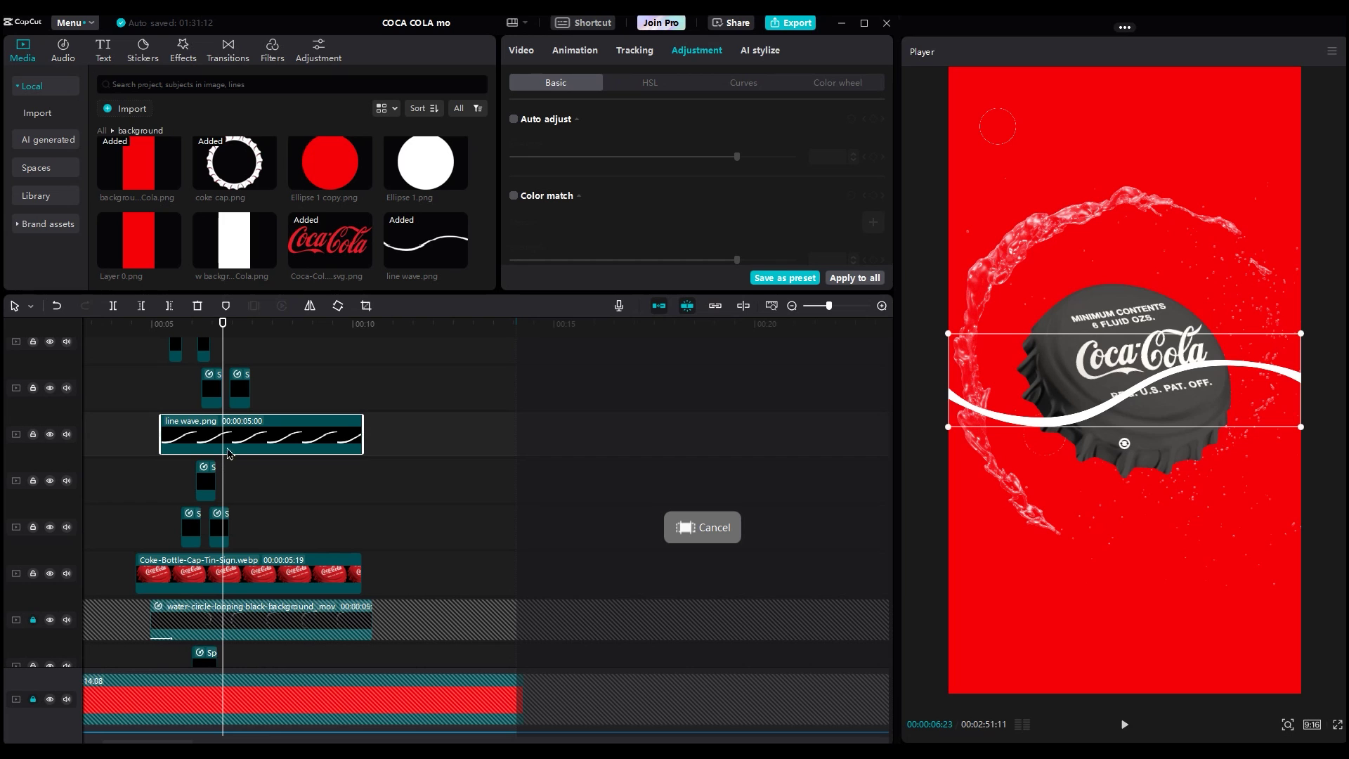
drag(1245, 376, 1242, 588)
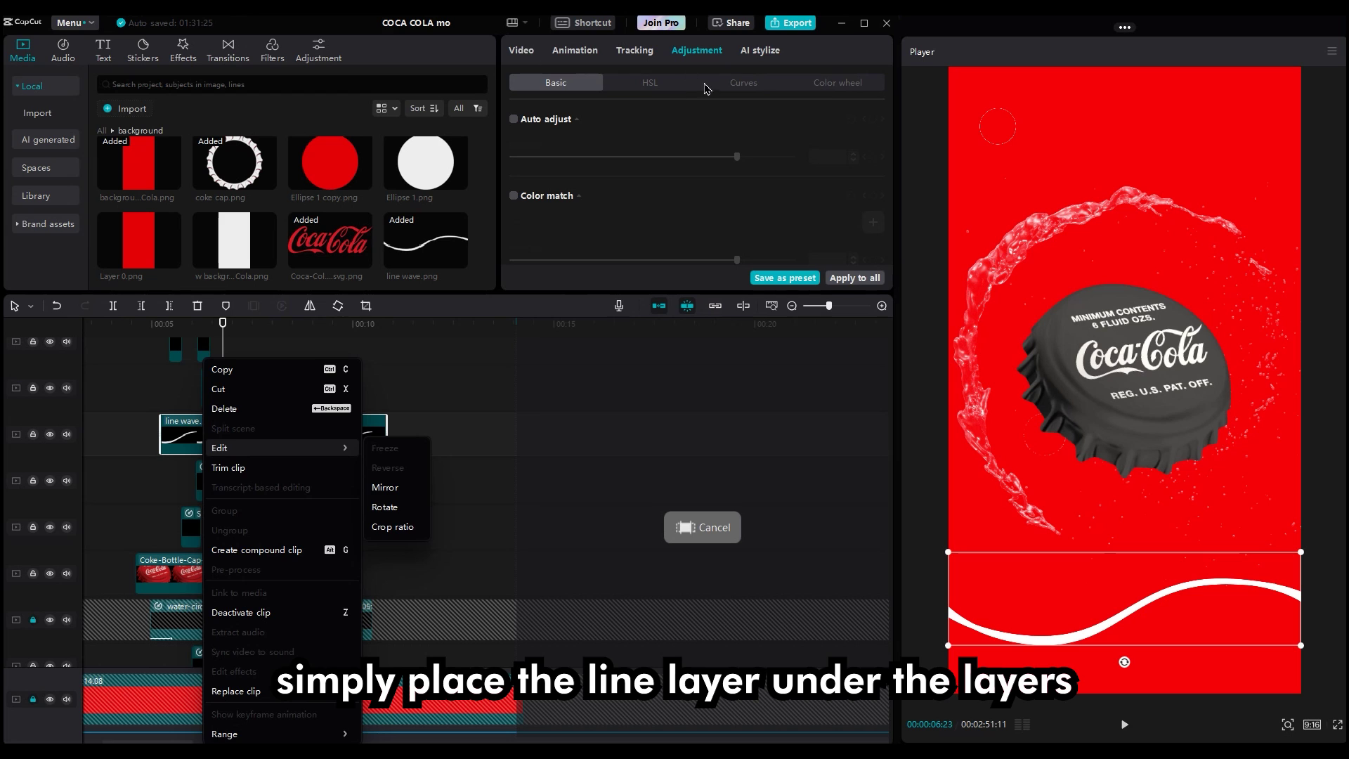
Step: Apply a Horizontal mask rotated -90° to the wave line, move it to X 675, Y -19, and keyframe its position at 00:00:06:23
click(526, 53)
click(526, 53)
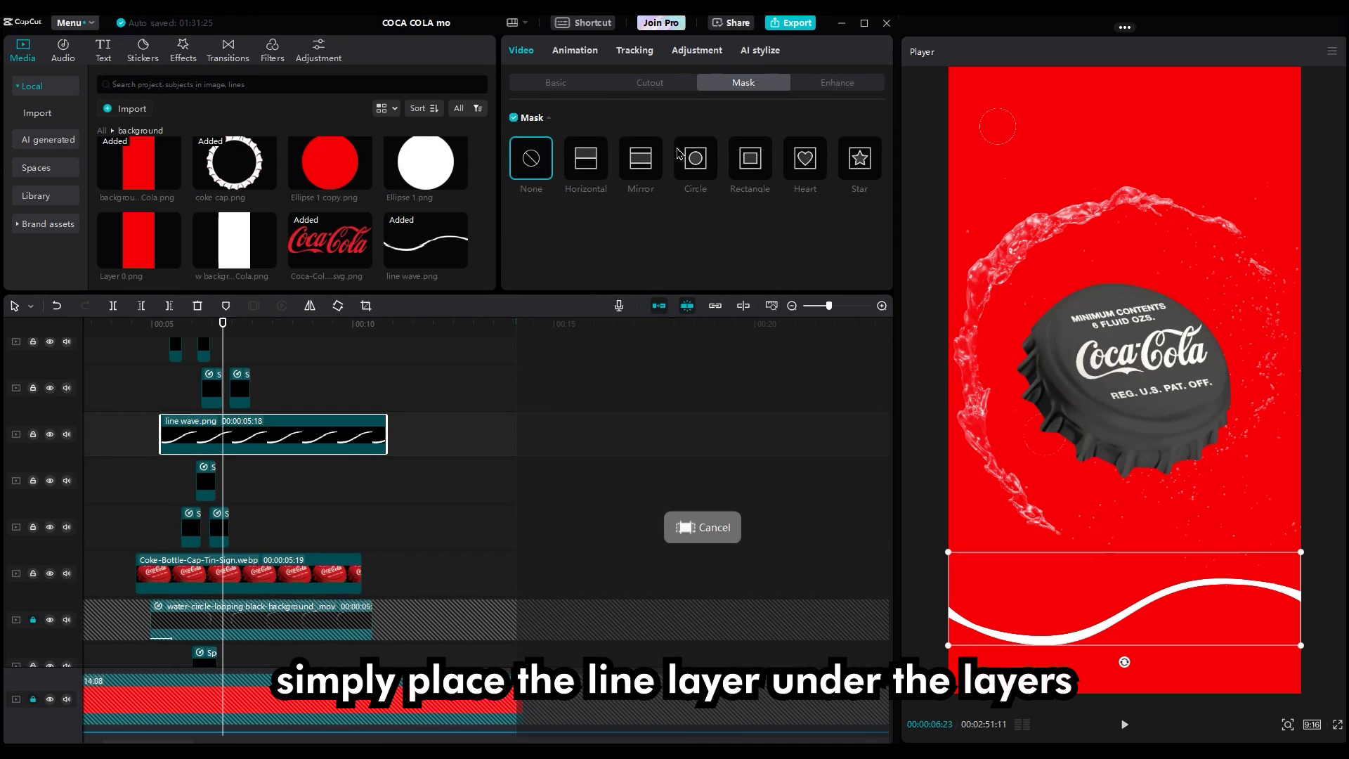
drag(1125, 617, 1153, 601)
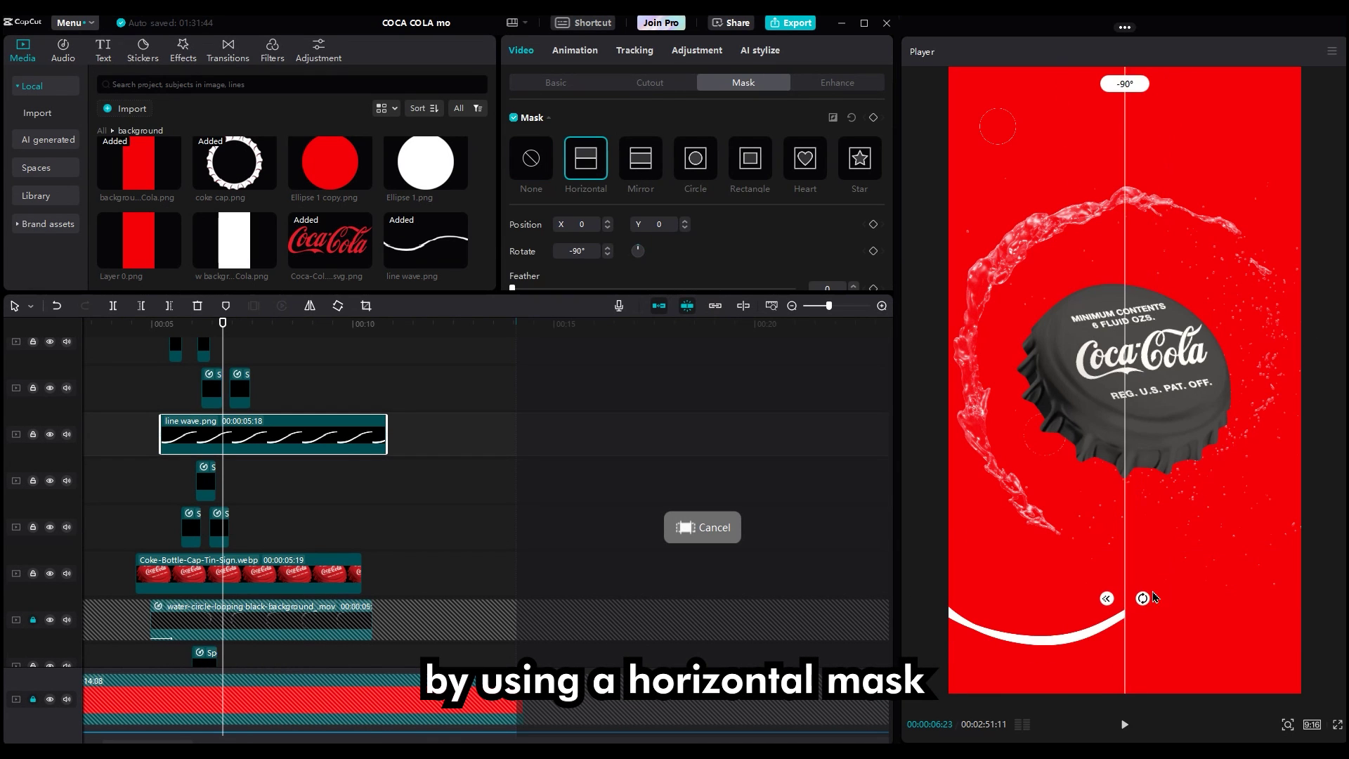
drag(1259, 573, 1320, 573)
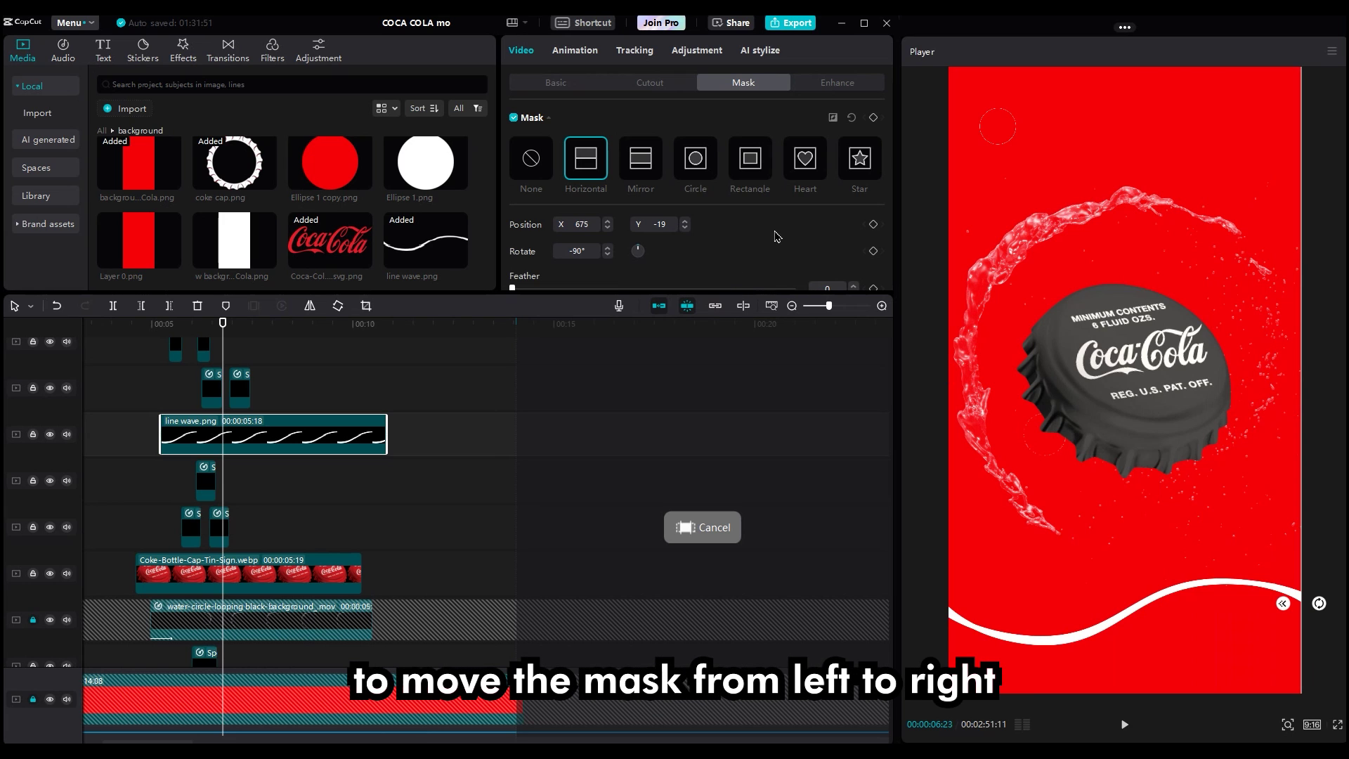
click(872, 225)
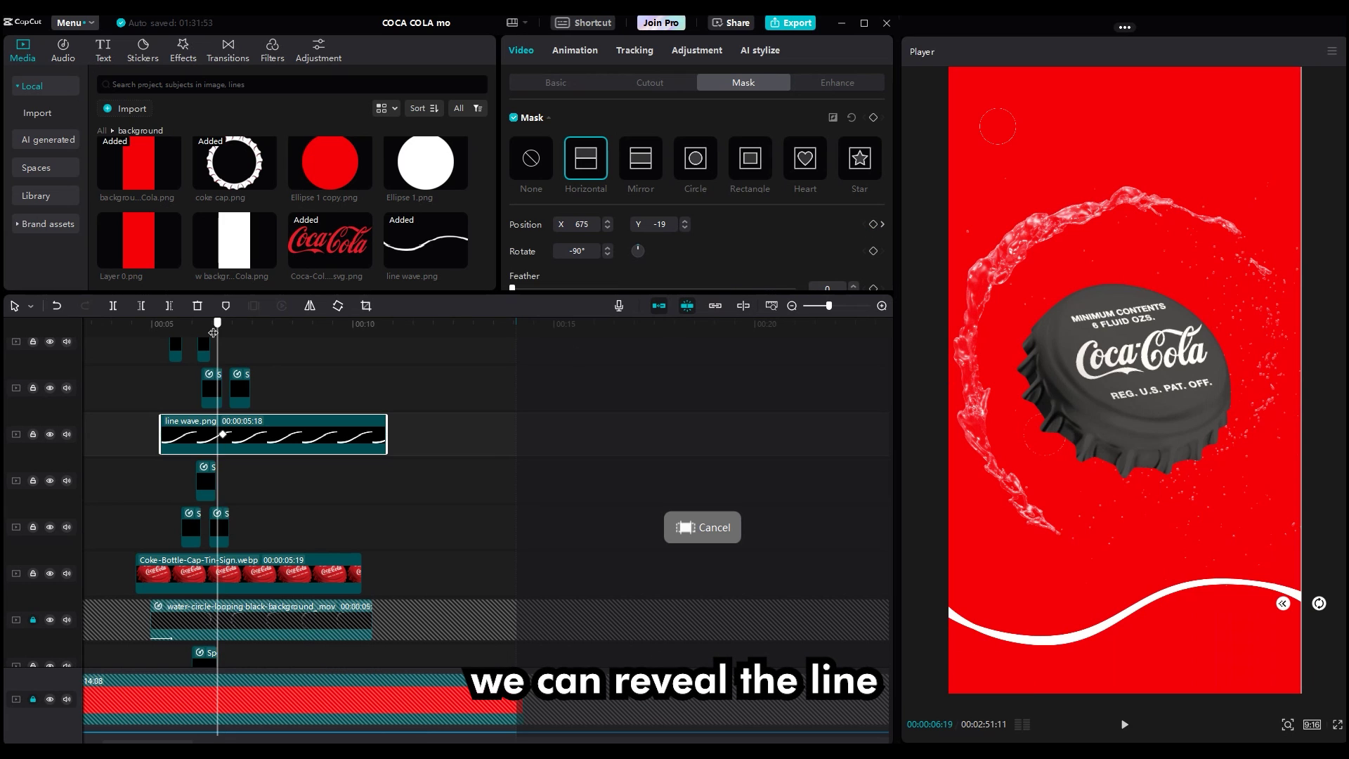
Step: Keyframe the mask at the left edge of the frame at the start of the wave line clip and preview the reveal
drag(213, 332, 164, 356)
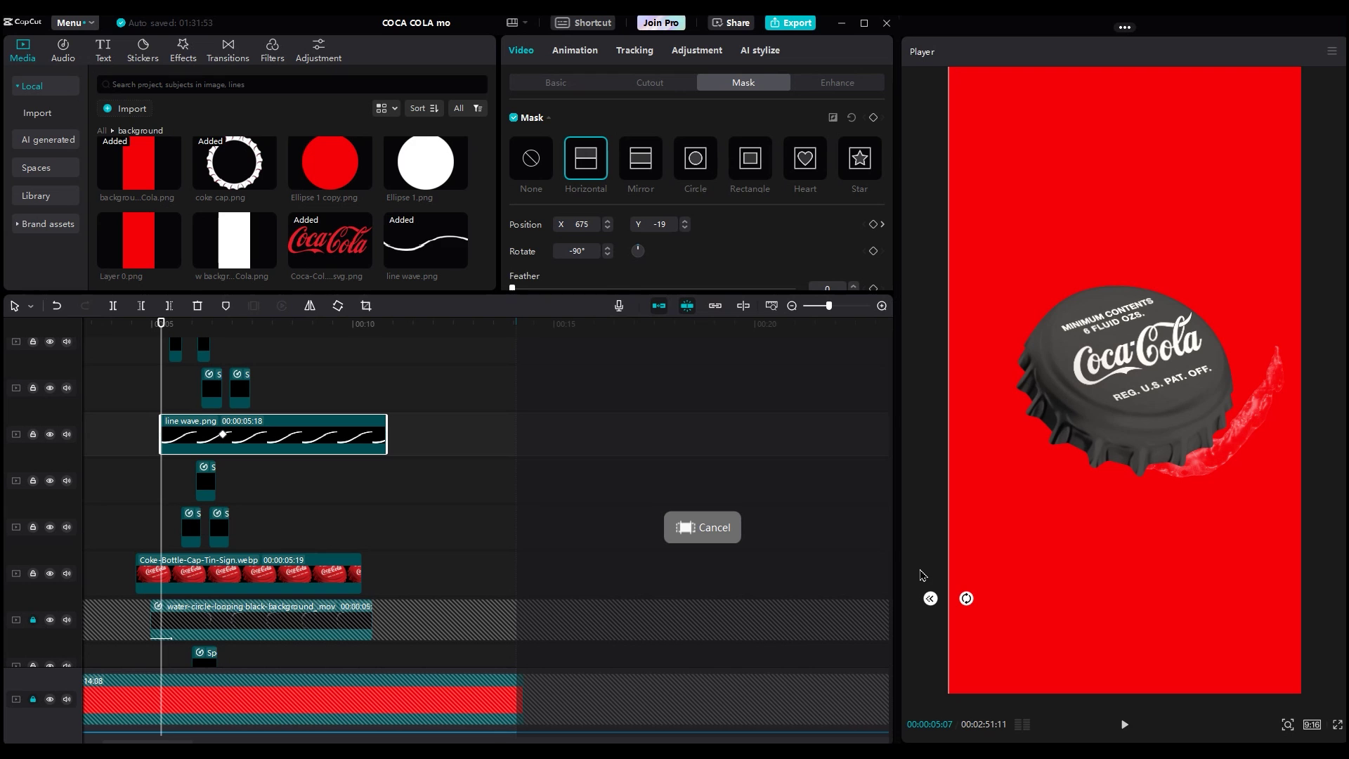
key(space)
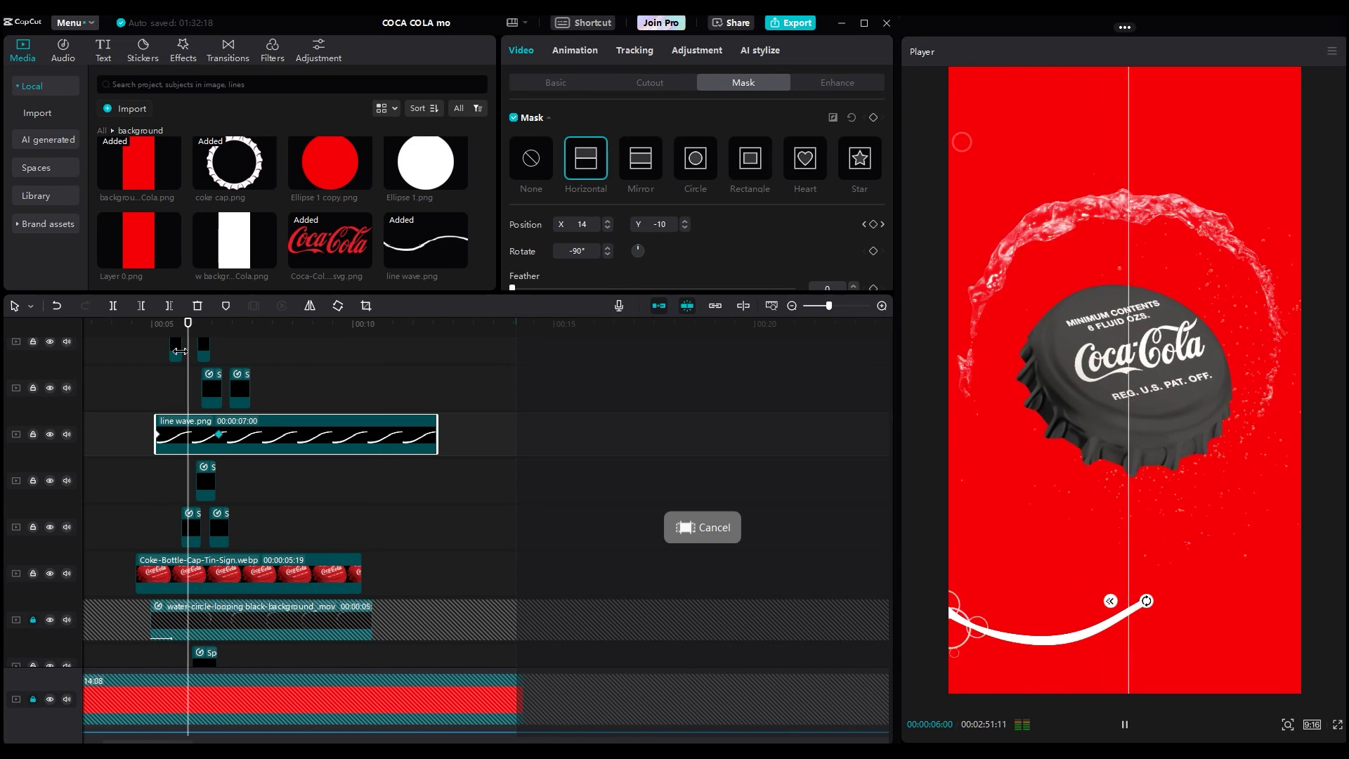
key(space)
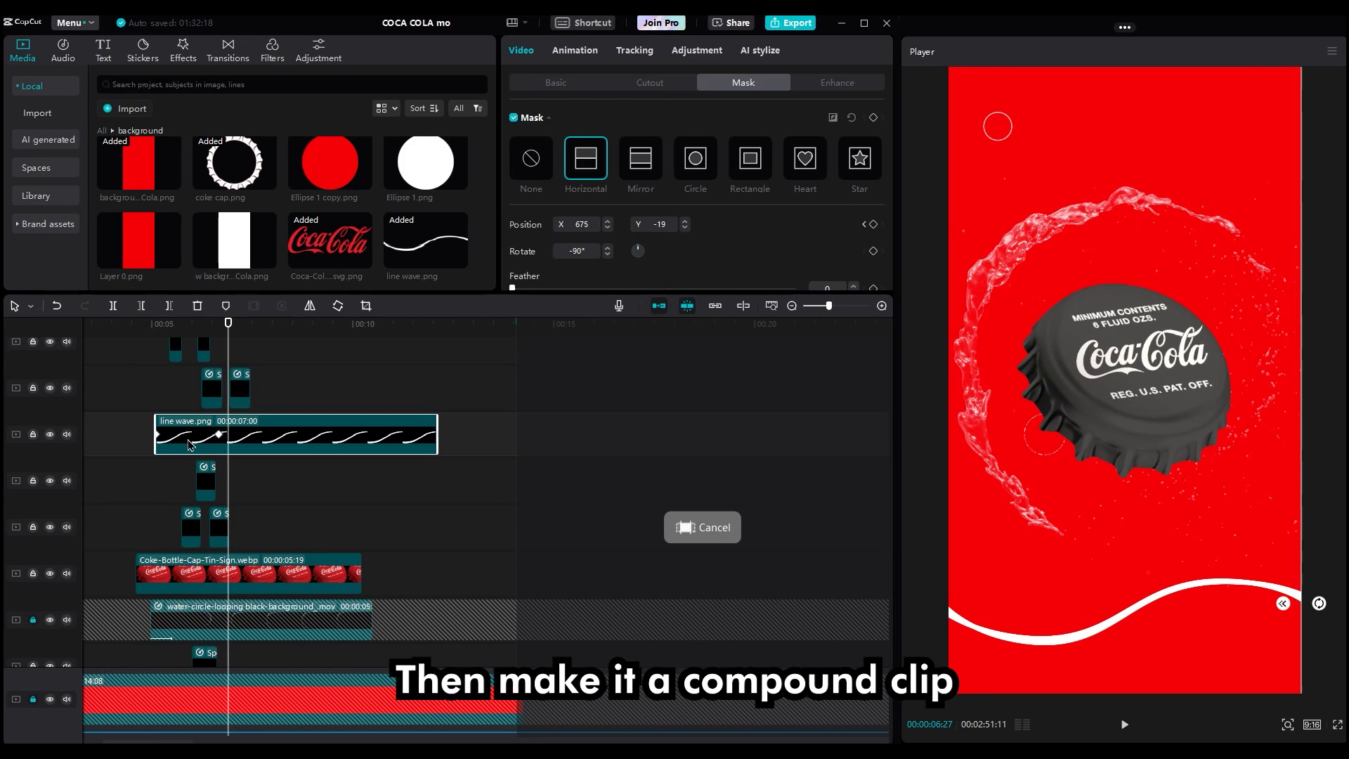
Step: Turn the masked wave line into a compound clip and apply the Ripple Distortion effect to it
right_click(251, 435)
click(310, 551)
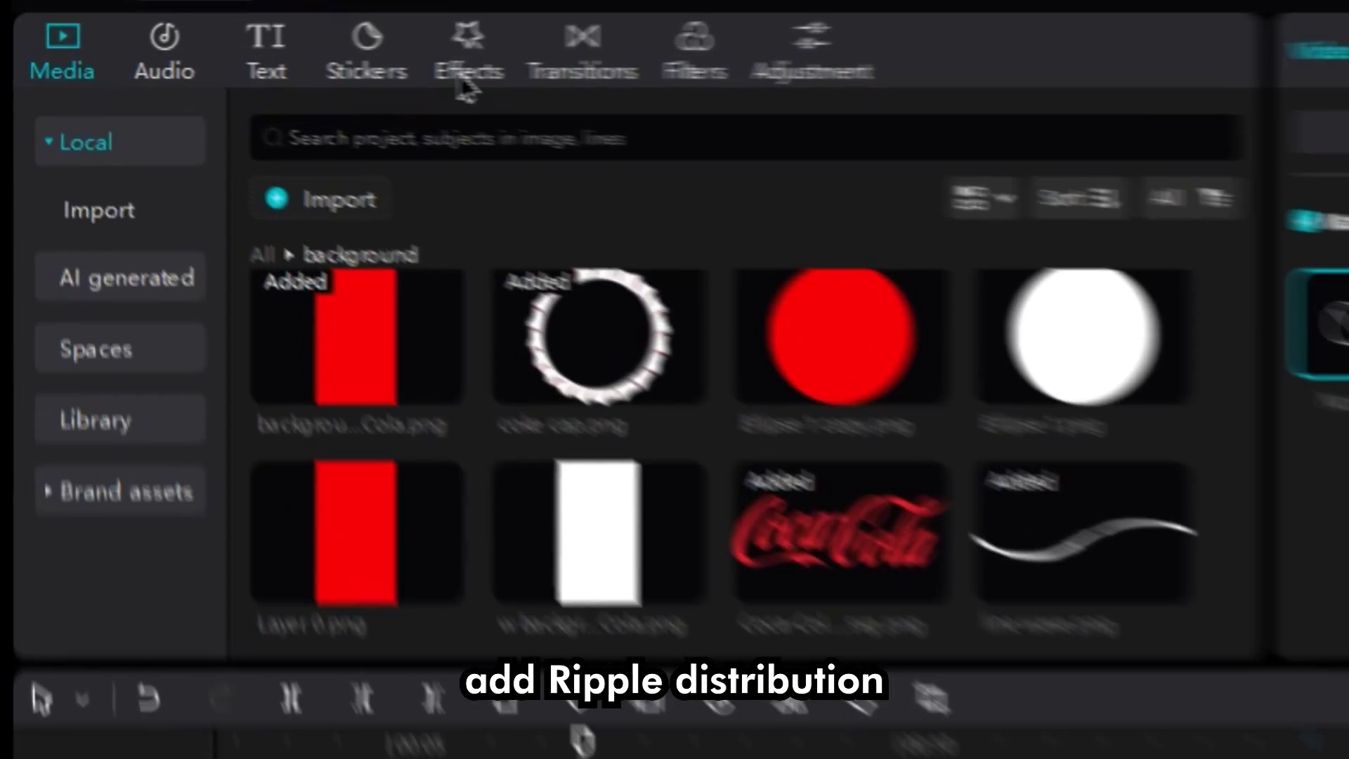
click(466, 78)
drag(343, 163, 234, 432)
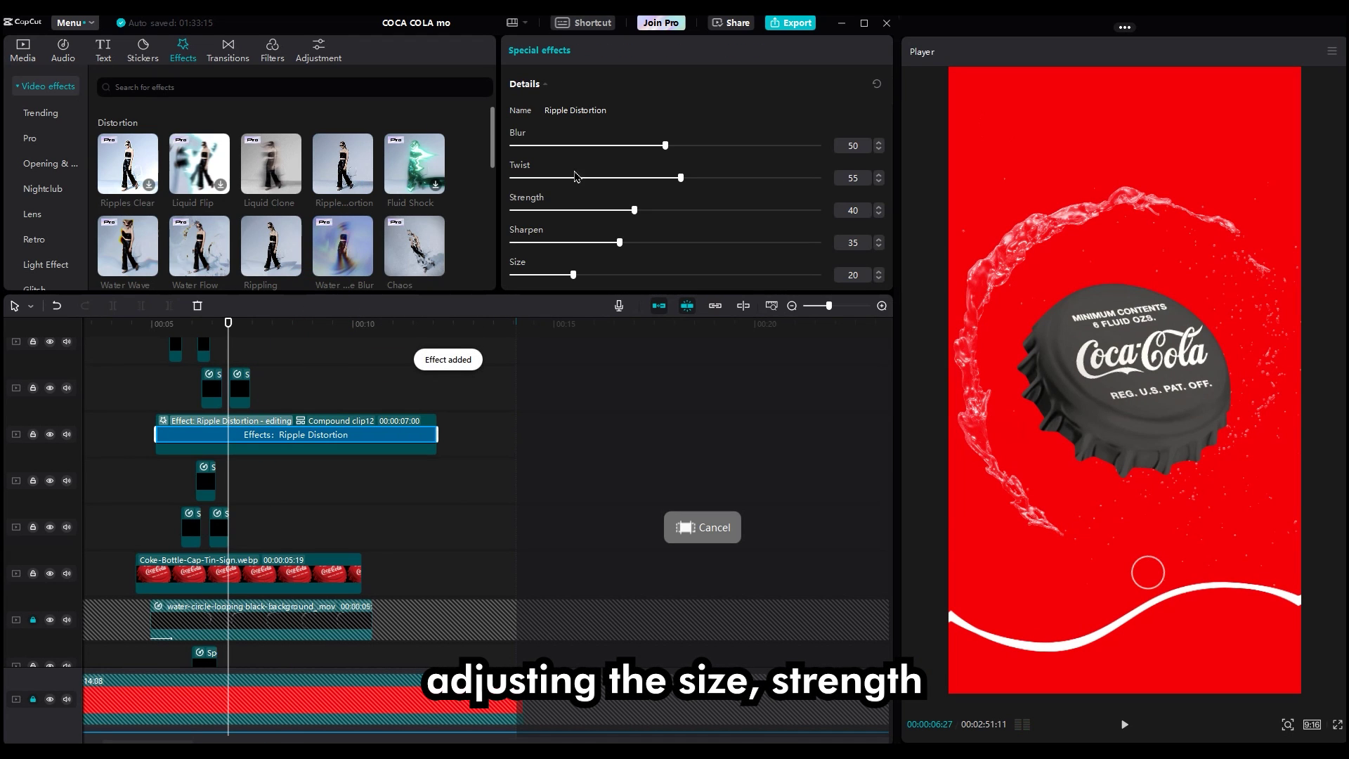
Step: Set the line's Ripple Distortion to Blur 23, Strength 3 and Size 15, checking the motion along the timeline
click(595, 146)
scroll(625, 232, down, 1)
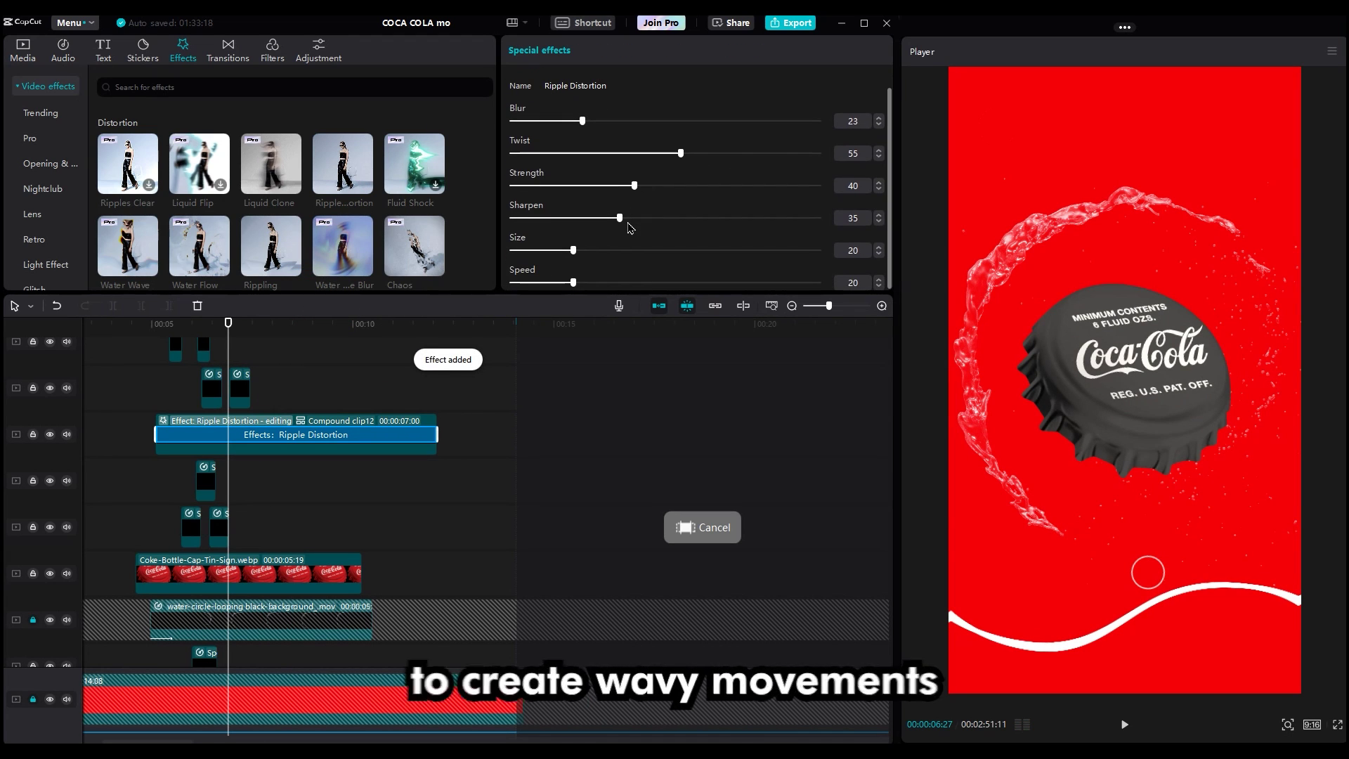
click(599, 251)
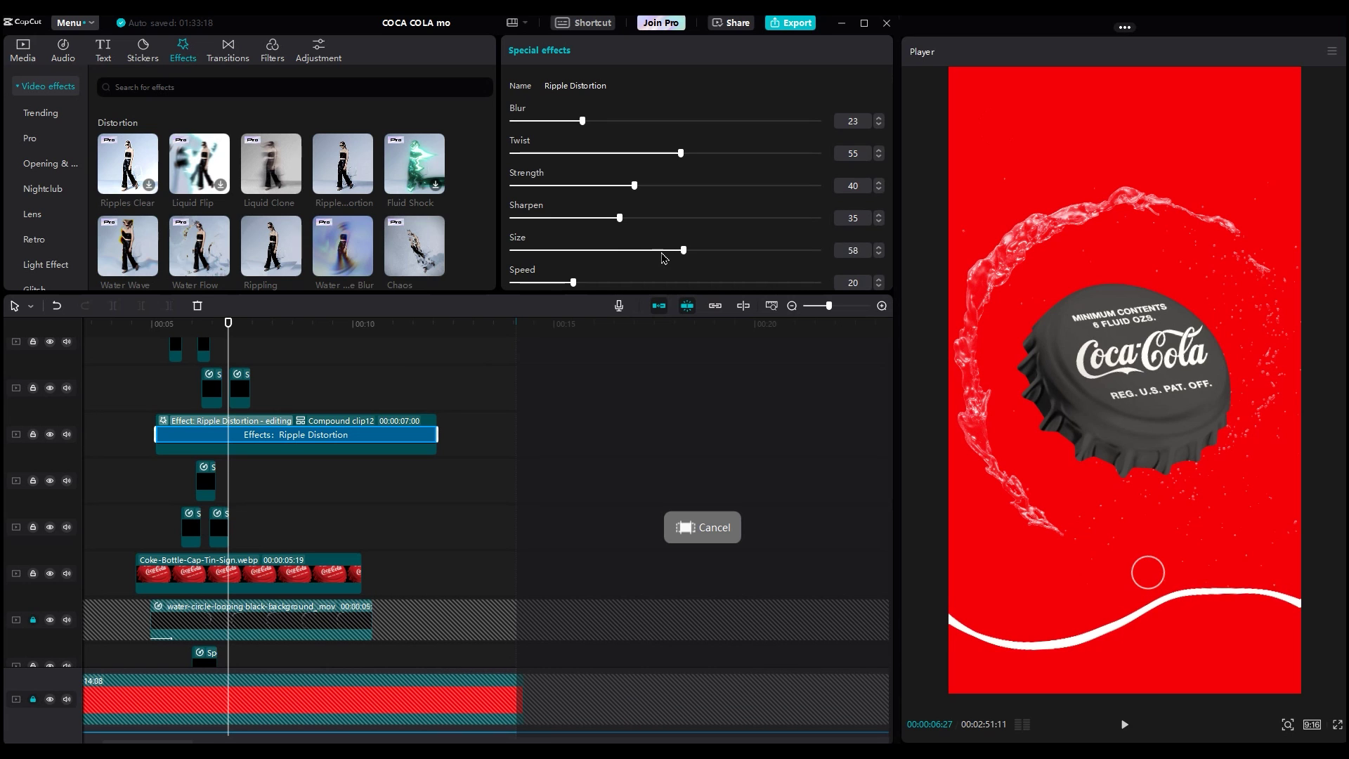
drag(568, 257, 546, 257)
drag(228, 323, 251, 323)
scroll(554, 212, up, 1)
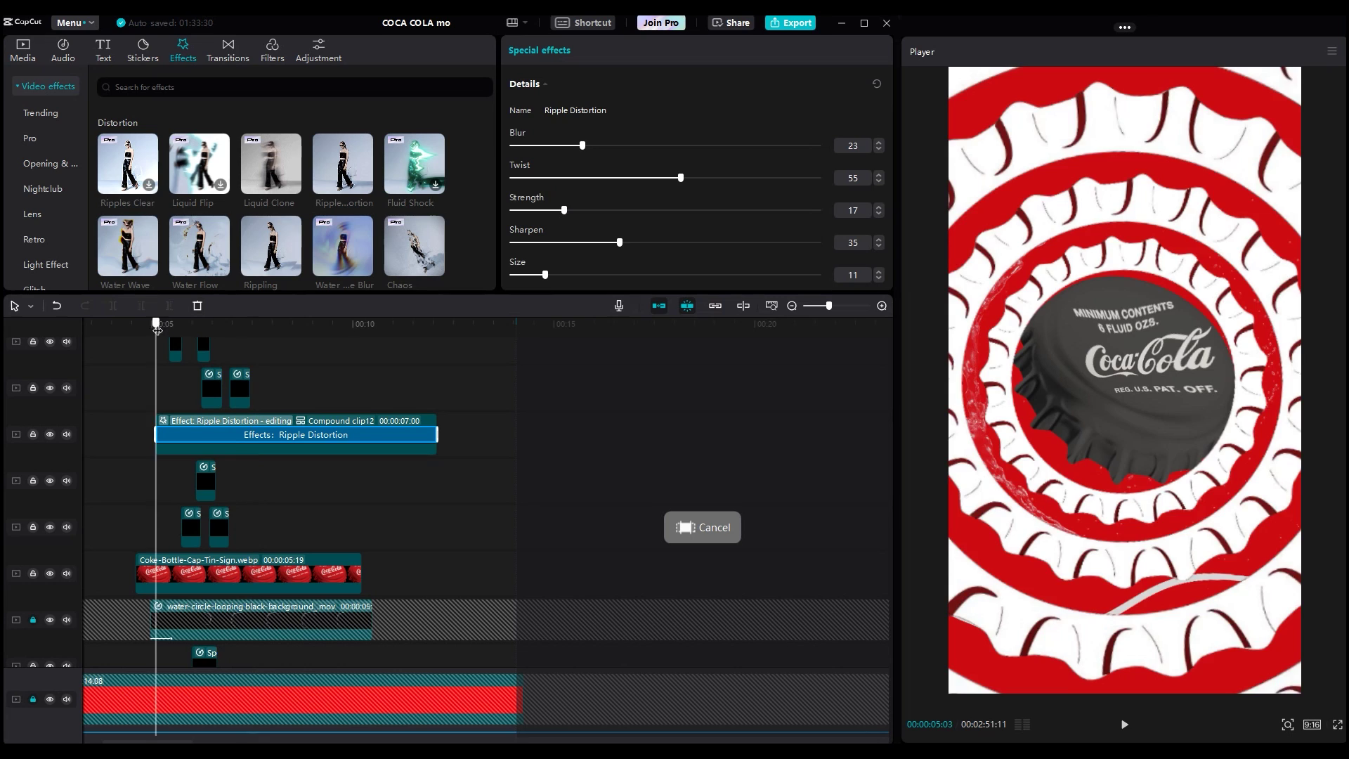
drag(157, 330, 236, 326)
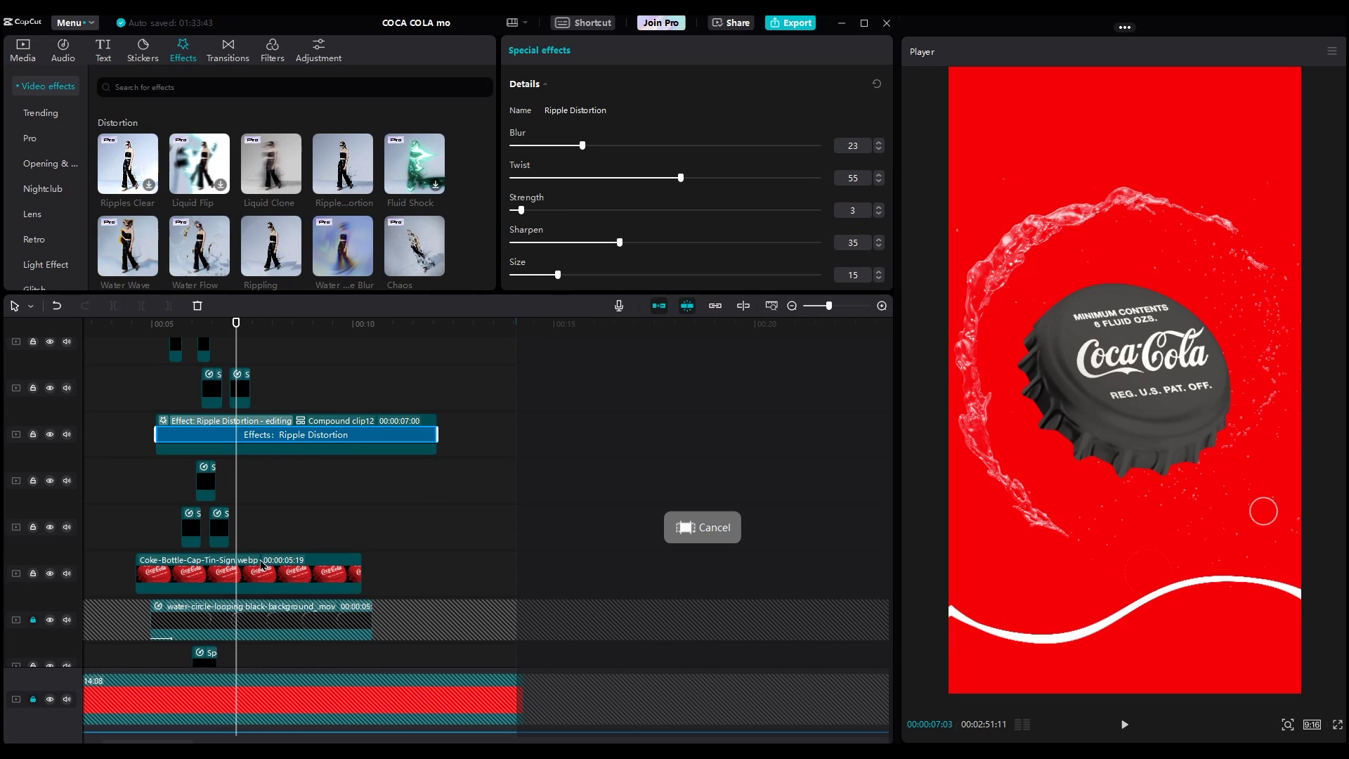
Step: Scale the wave-line compound clip to 109% and move it to Y 125 so its ends extend past the frame
click(234, 457)
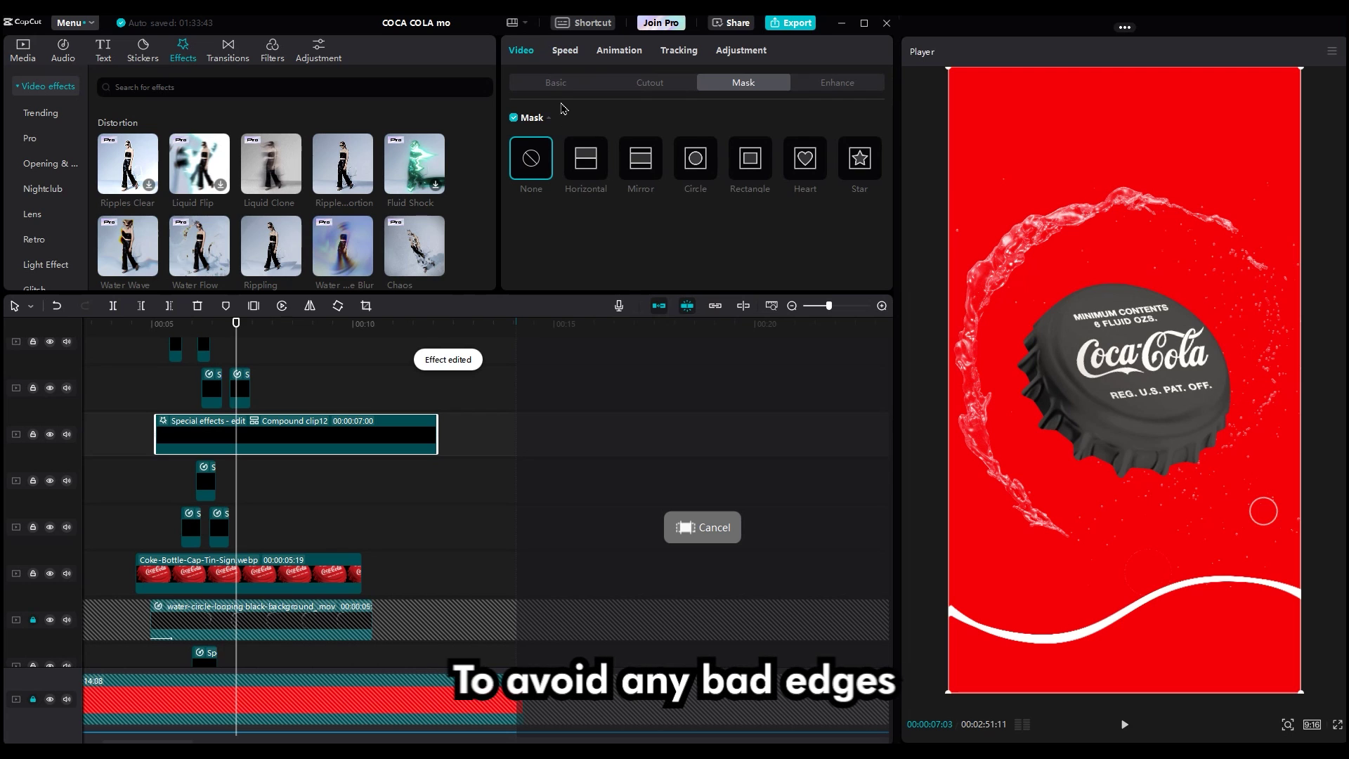
click(555, 83)
drag(567, 195, 572, 196)
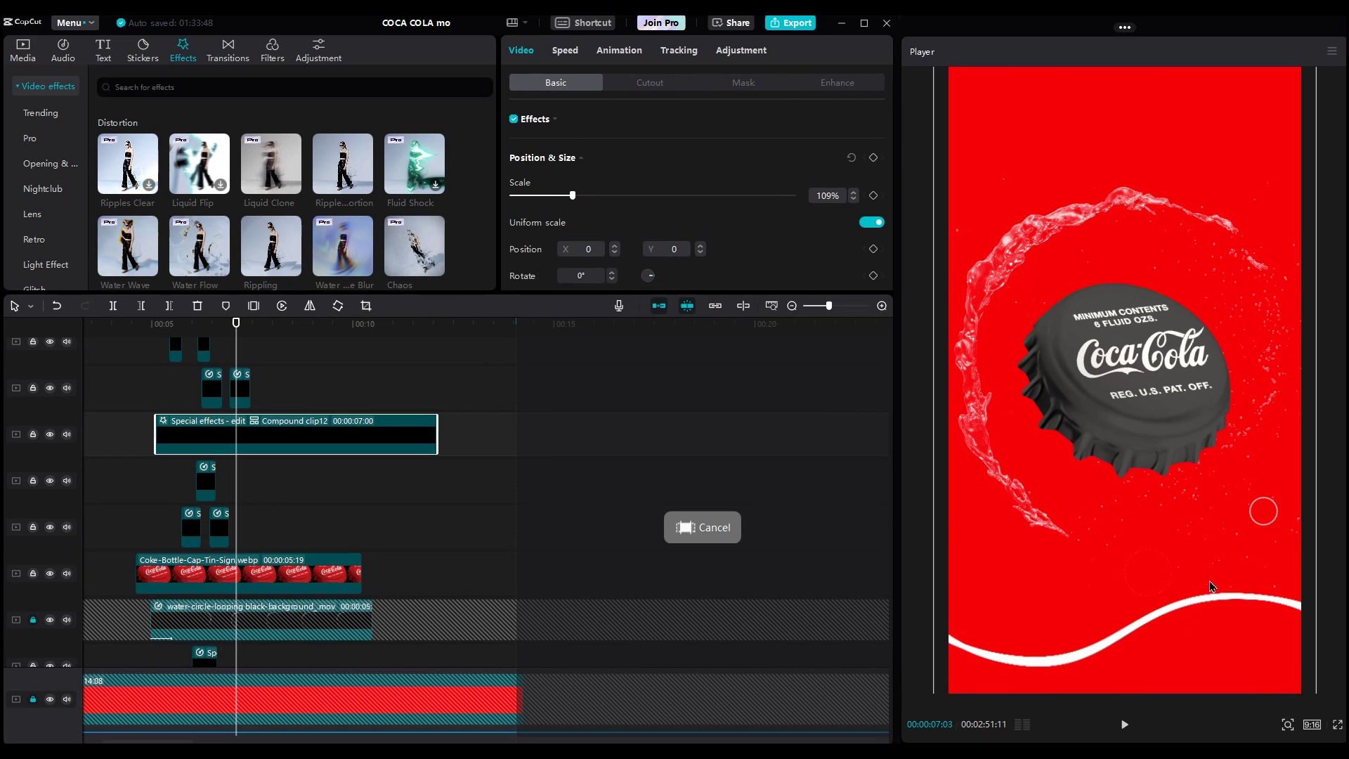
click(151, 395)
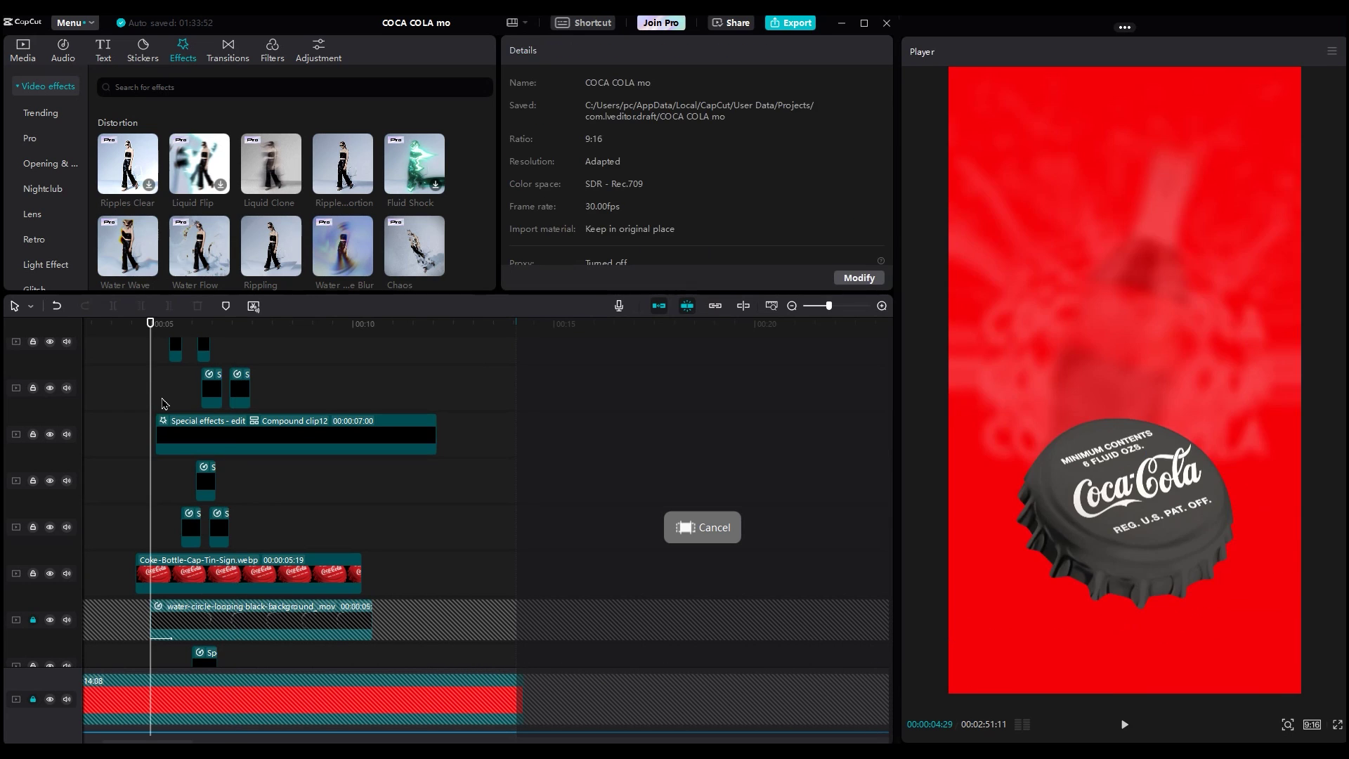
key(space)
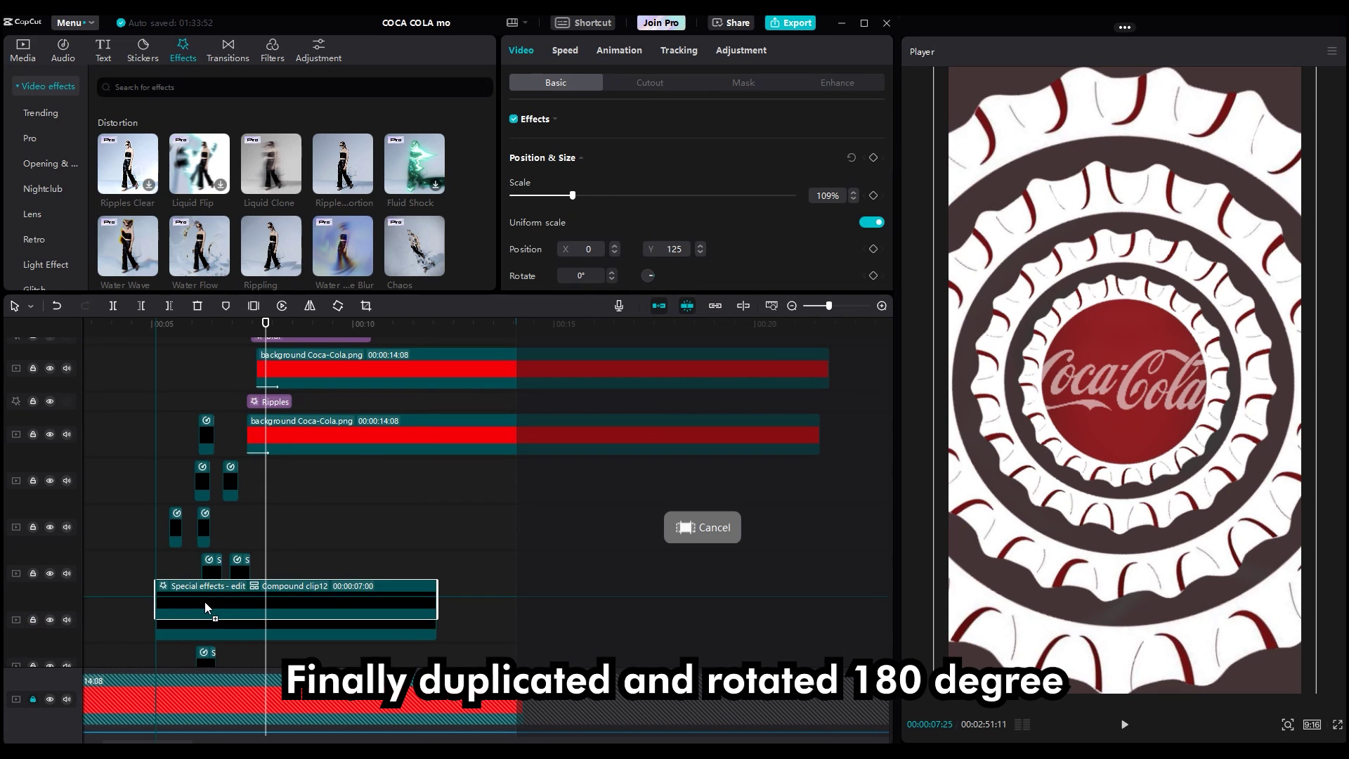
Step: Duplicate the wave-line compound clip, rotate the copy 180° for the upper part of the frame, and play the scene
drag(206, 608, 206, 615)
click(583, 276)
text(1)
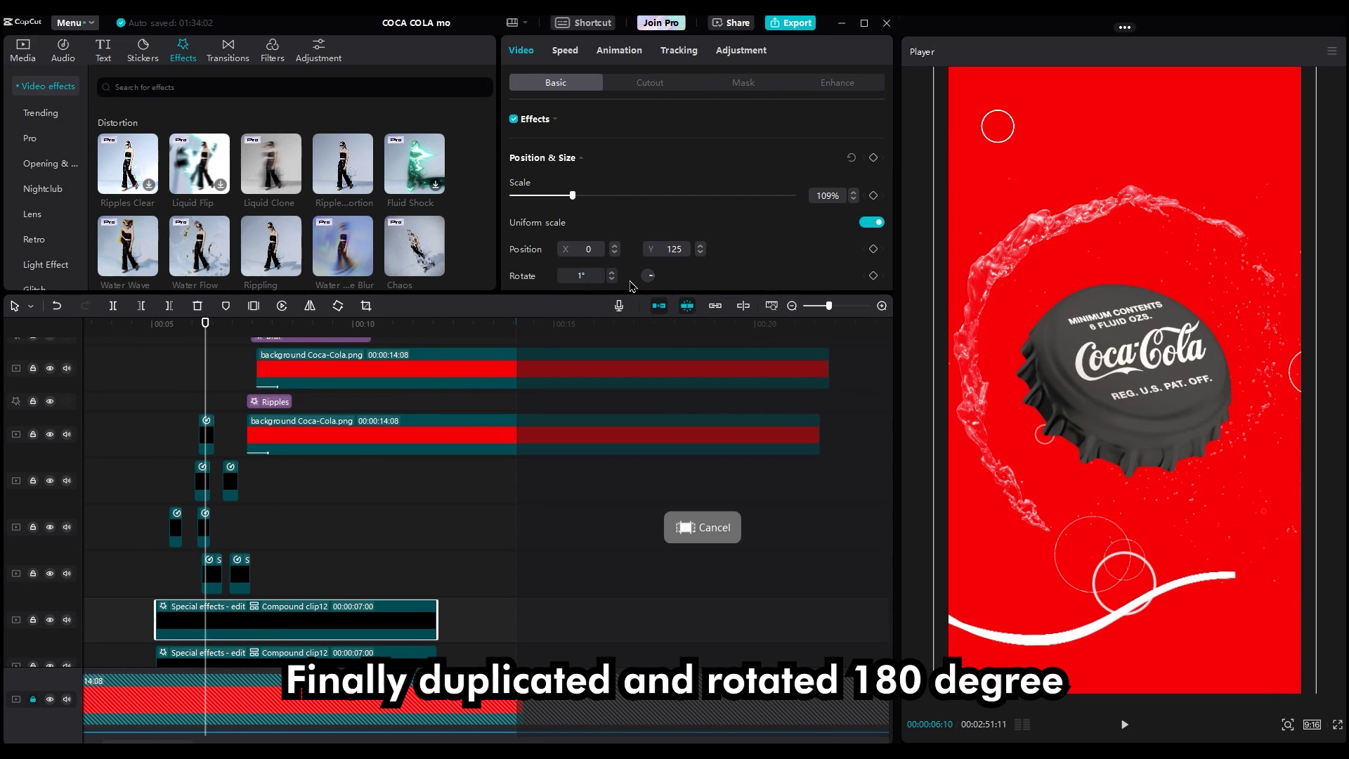
text(80)
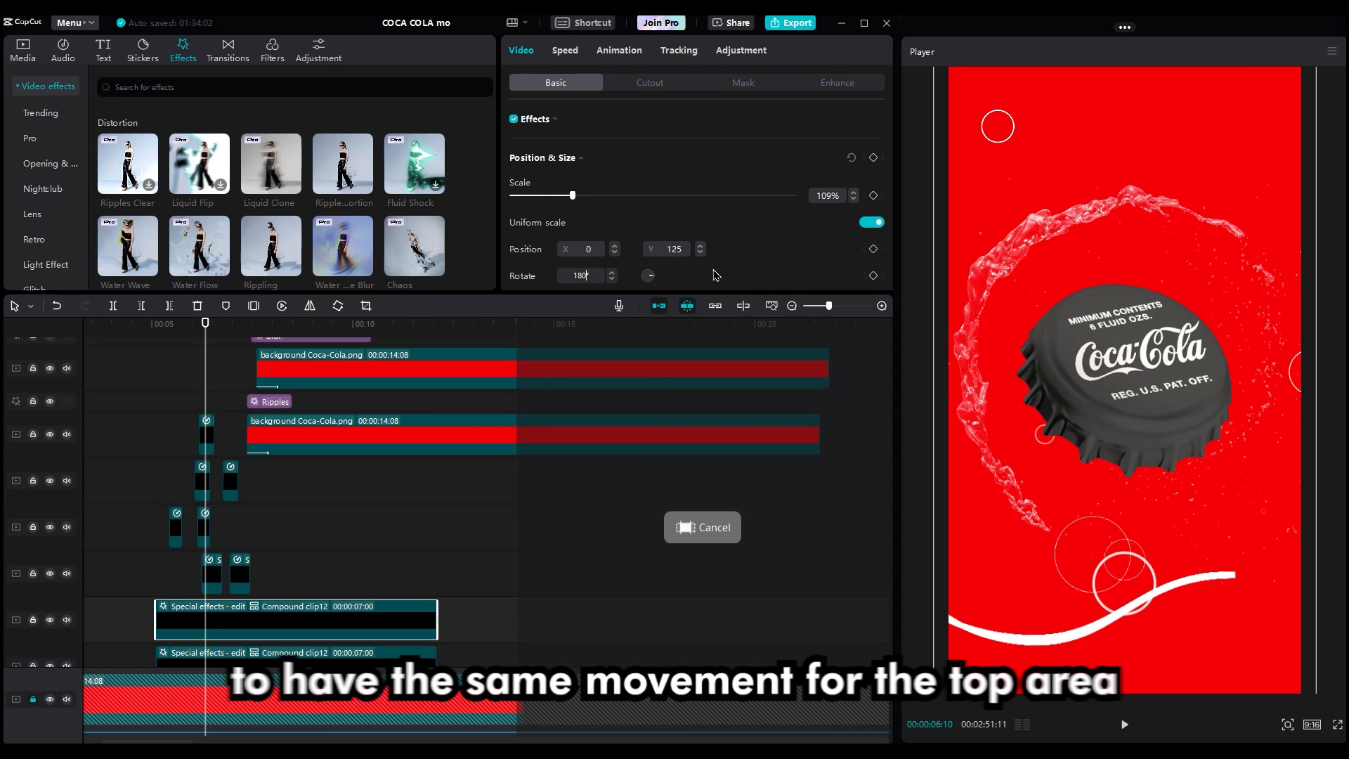
key(Return)
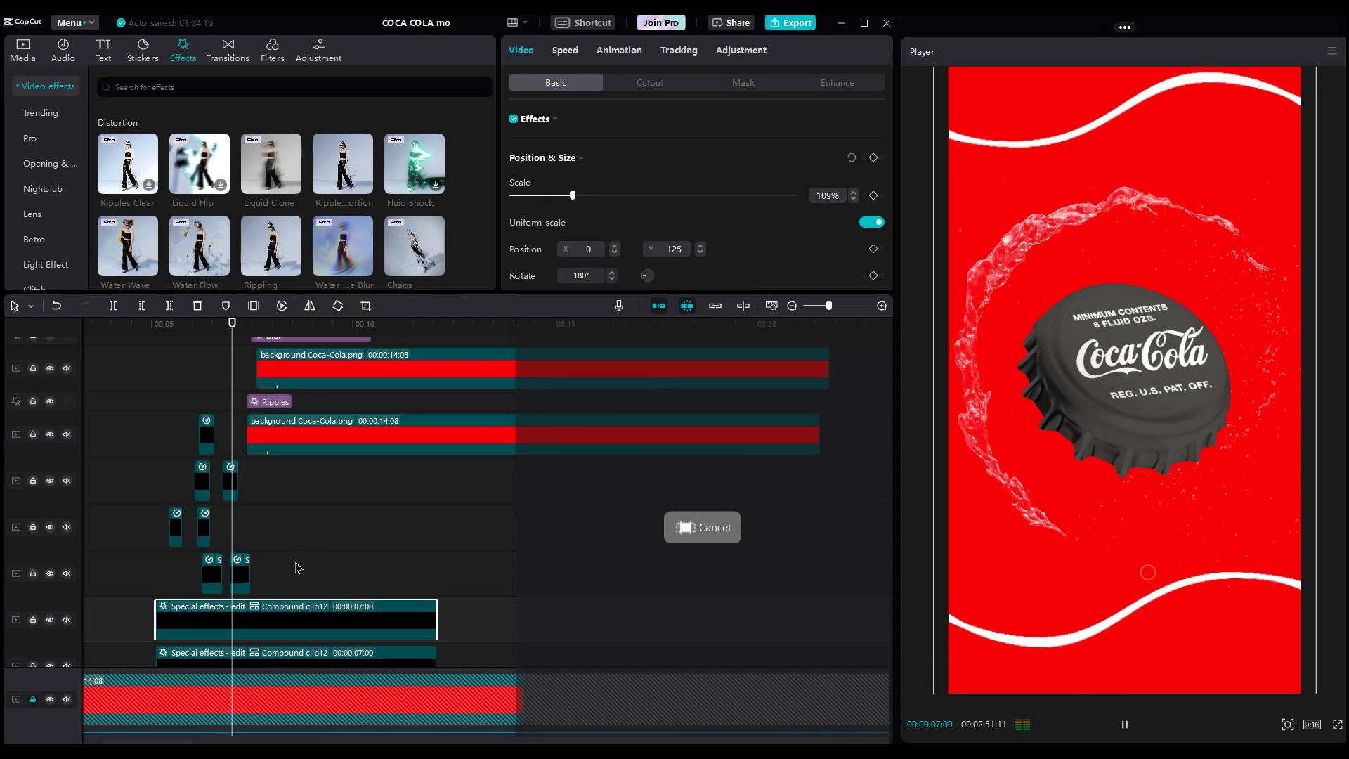
key(space)
key(space)
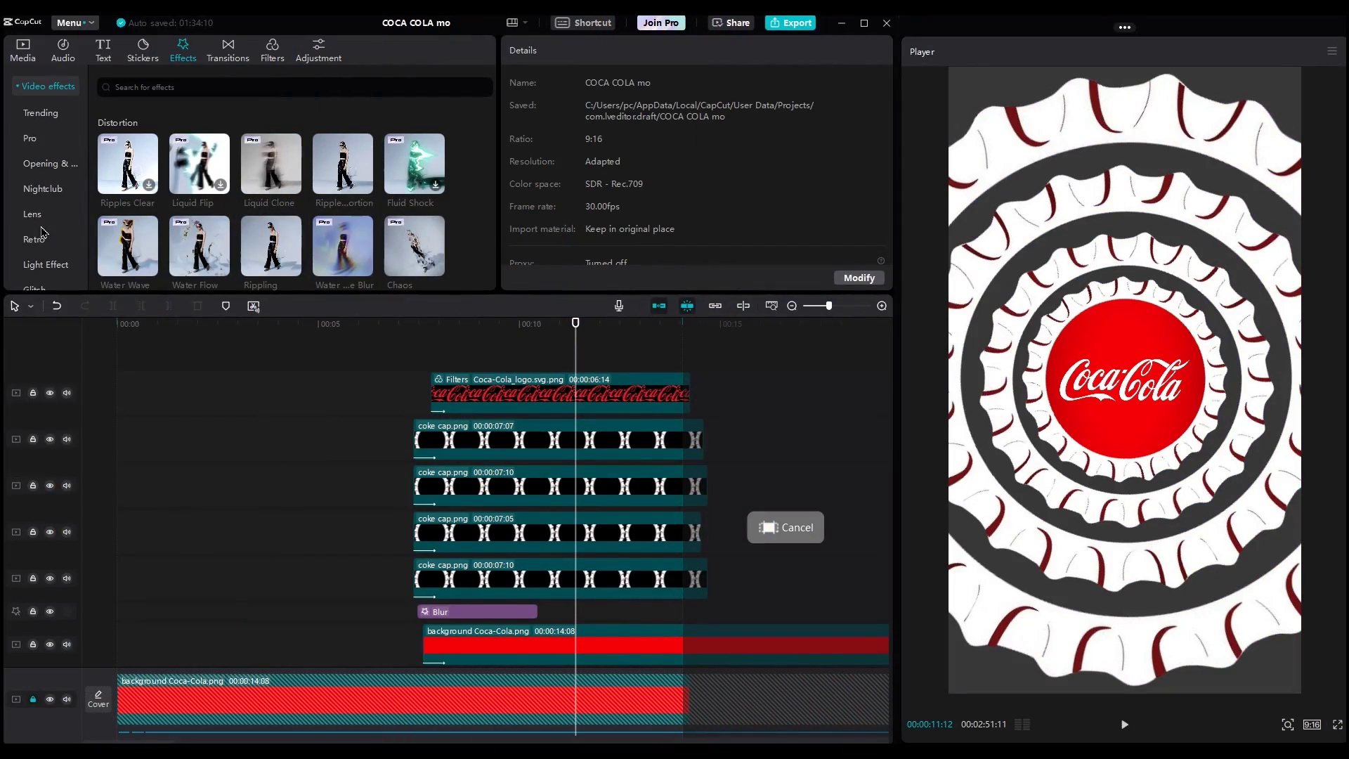
Step: Add a Lens video effect above the logo and coke cap.png ring clips, extend it to their end, and tone it down
click(39, 218)
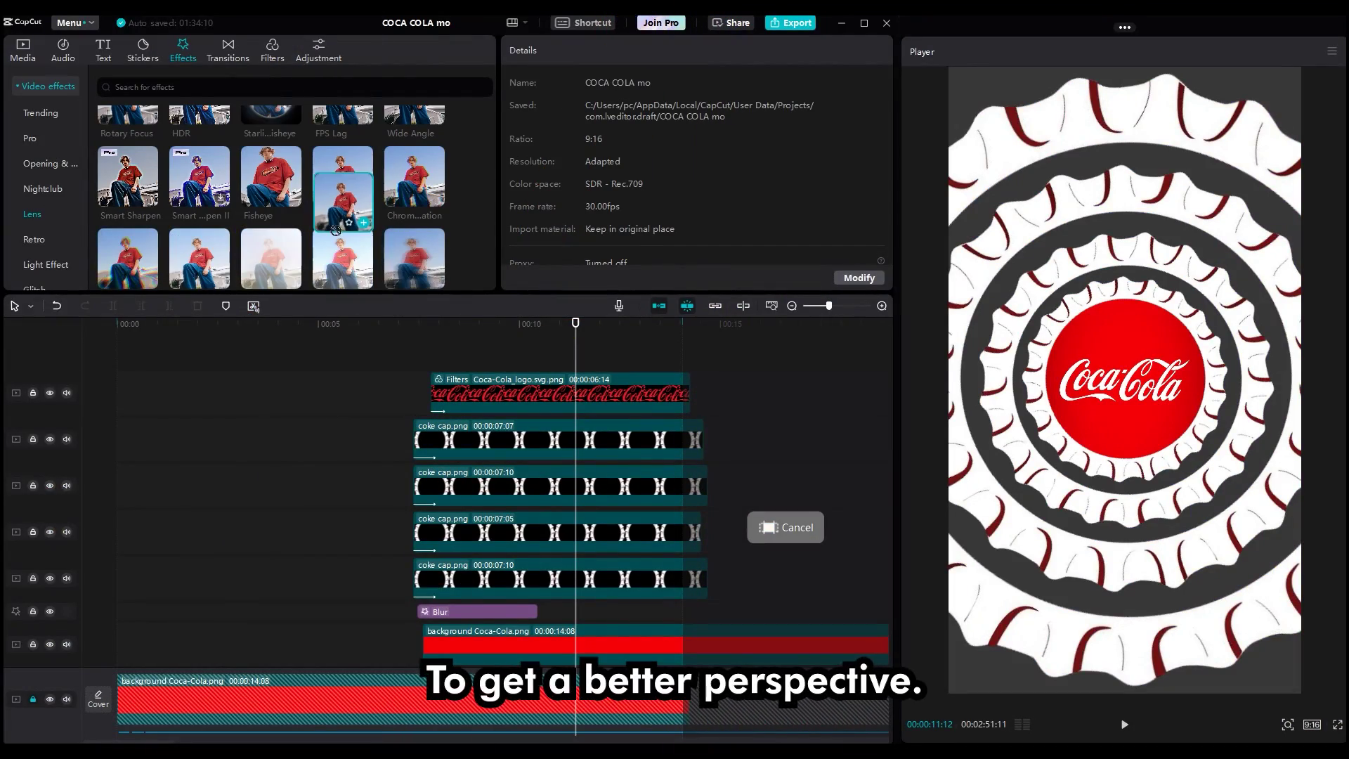
drag(336, 230, 416, 351)
drag(614, 389, 717, 393)
drag(620, 150, 578, 151)
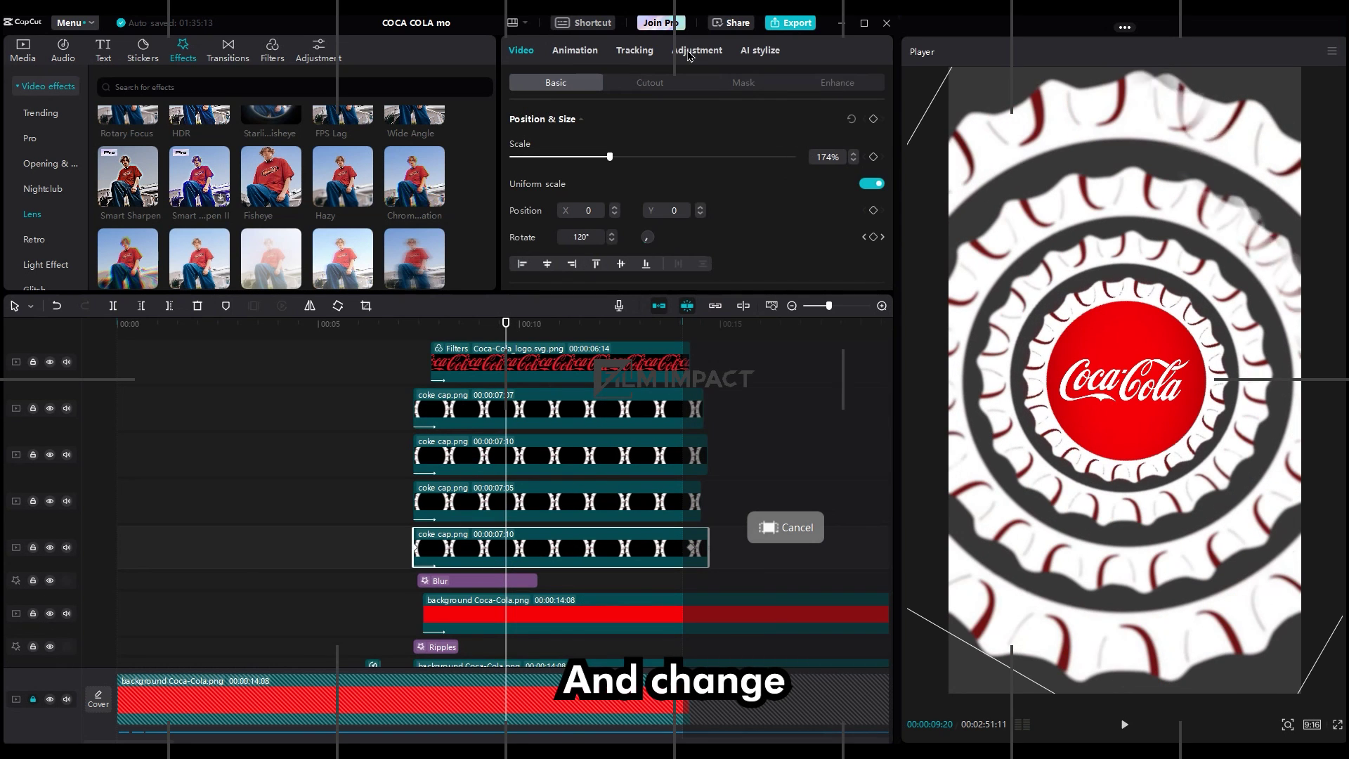
Step: Darken the outermost coke cap.png ring by setting its Whites to -17 and keeping illumination at 0
click(672, 54)
scroll(687, 153, down, 10)
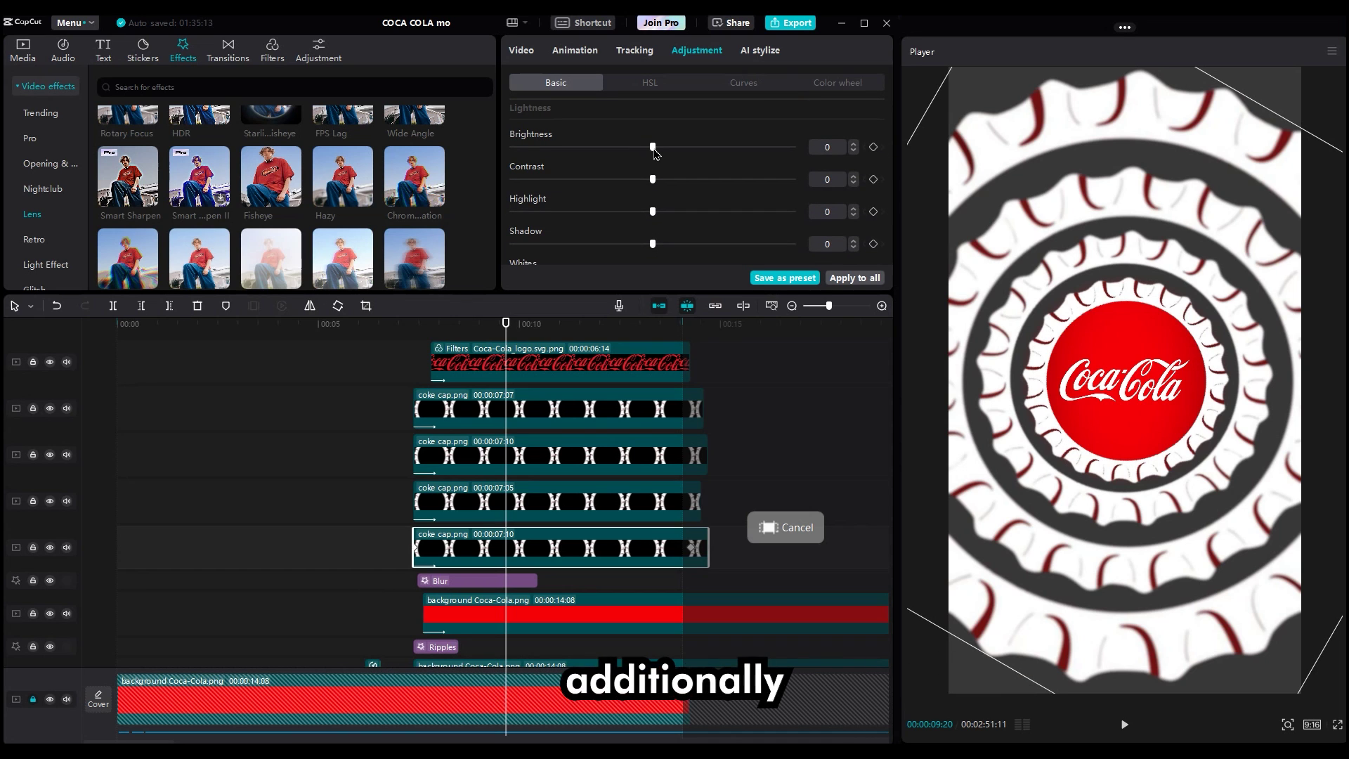
drag(634, 152, 611, 188)
scroll(653, 218, down, 3)
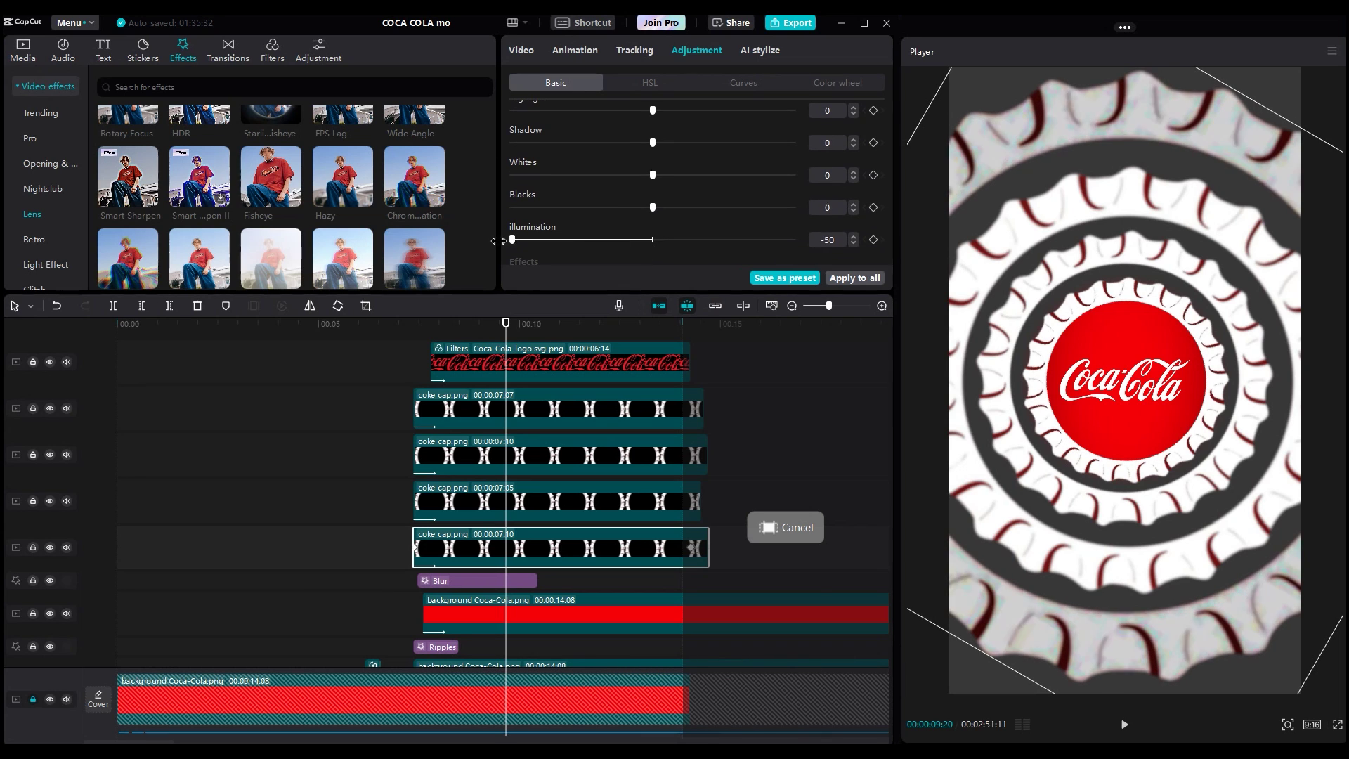
drag(652, 240, 663, 241)
drag(653, 176, 601, 185)
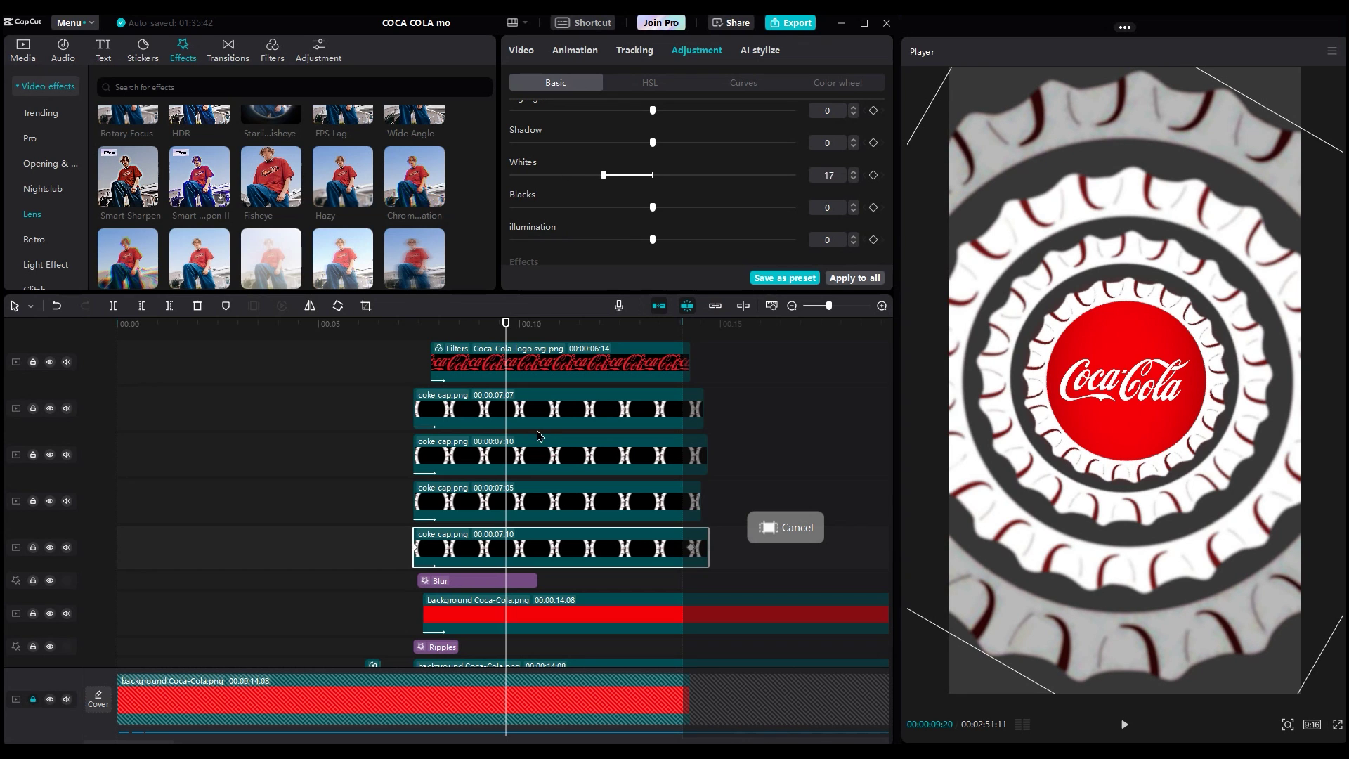
Step: Darken the second-largest coke cap.png ring as well and play the ring scene
scroll(649, 213, up, 3)
drag(653, 205, 550, 219)
click(426, 354)
key(space)
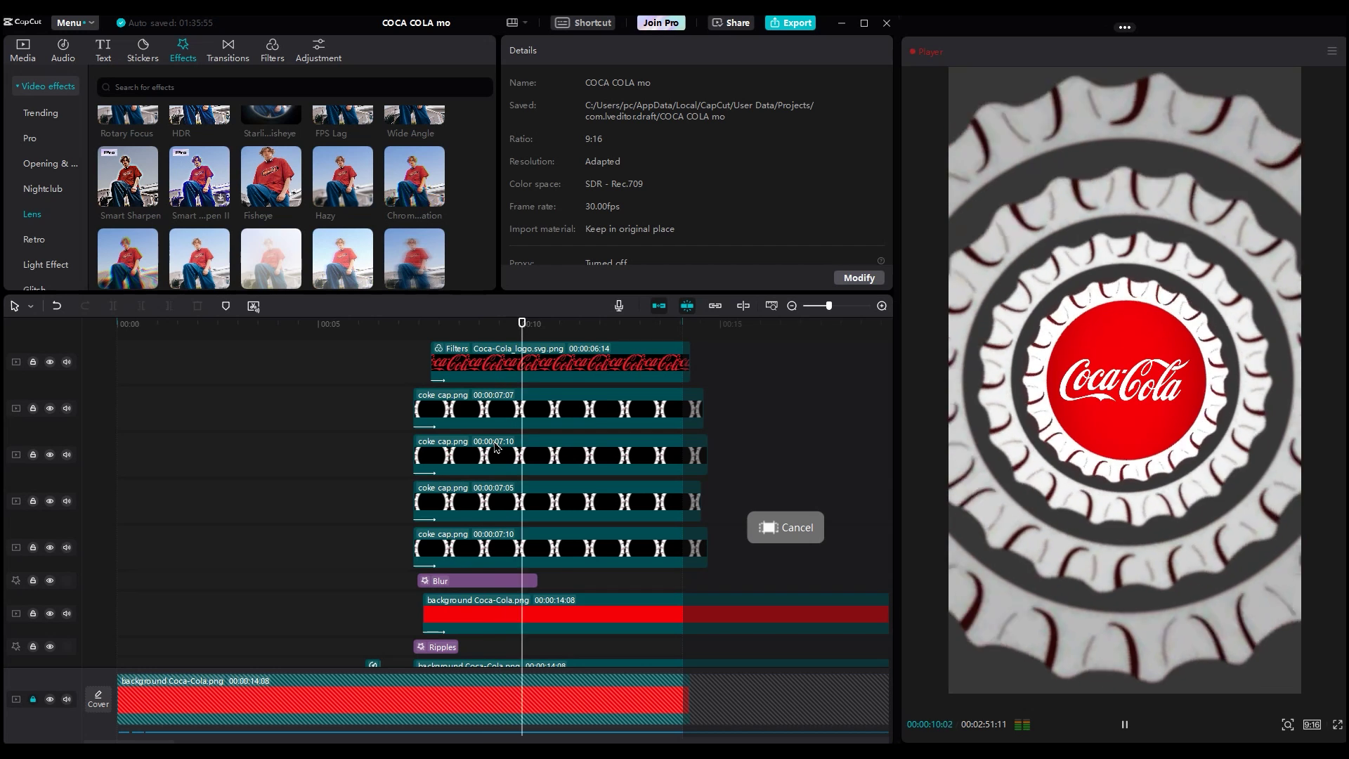
key(space)
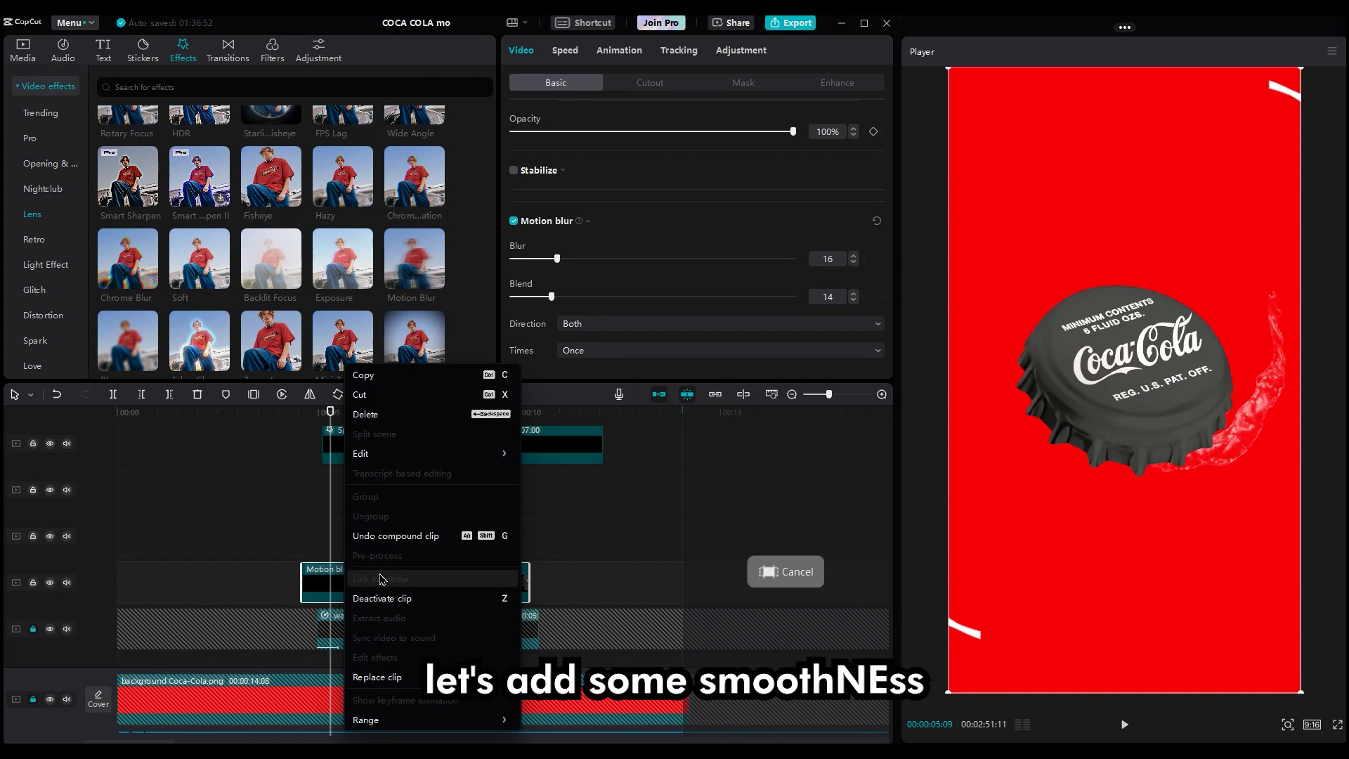
Step: Undo the bottle-cap compound clip, show its keyframe animation, and apply a smooth curve to the Y position keyframes
click(385, 536)
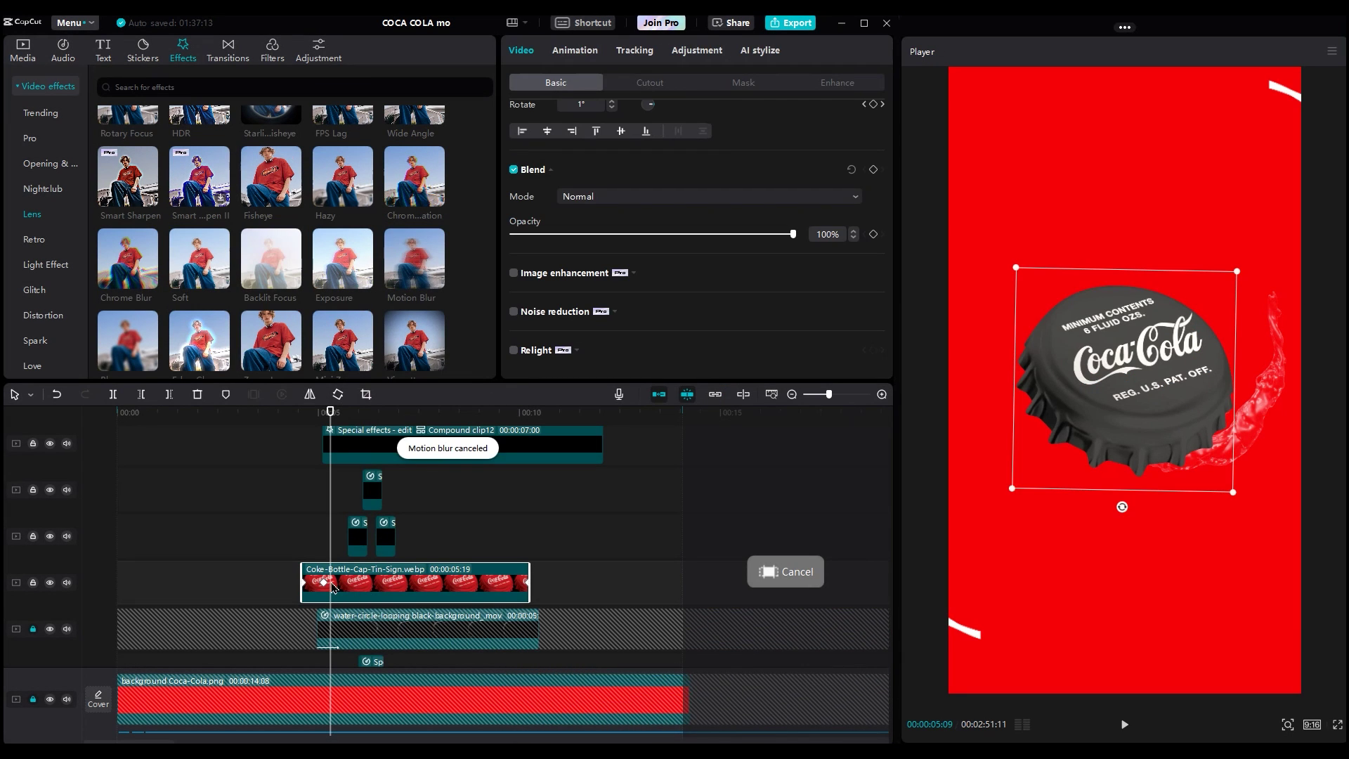
right_click(333, 587)
click(372, 710)
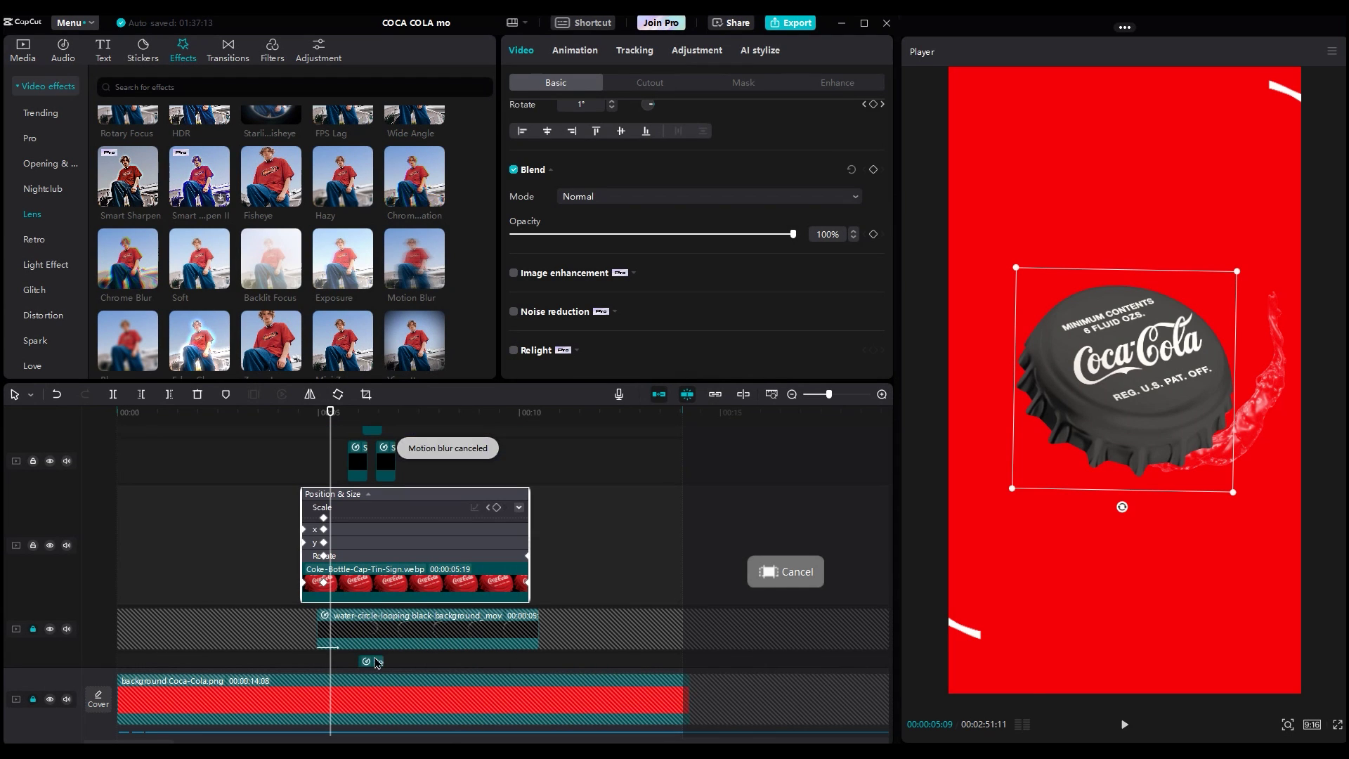
click(443, 549)
click(518, 535)
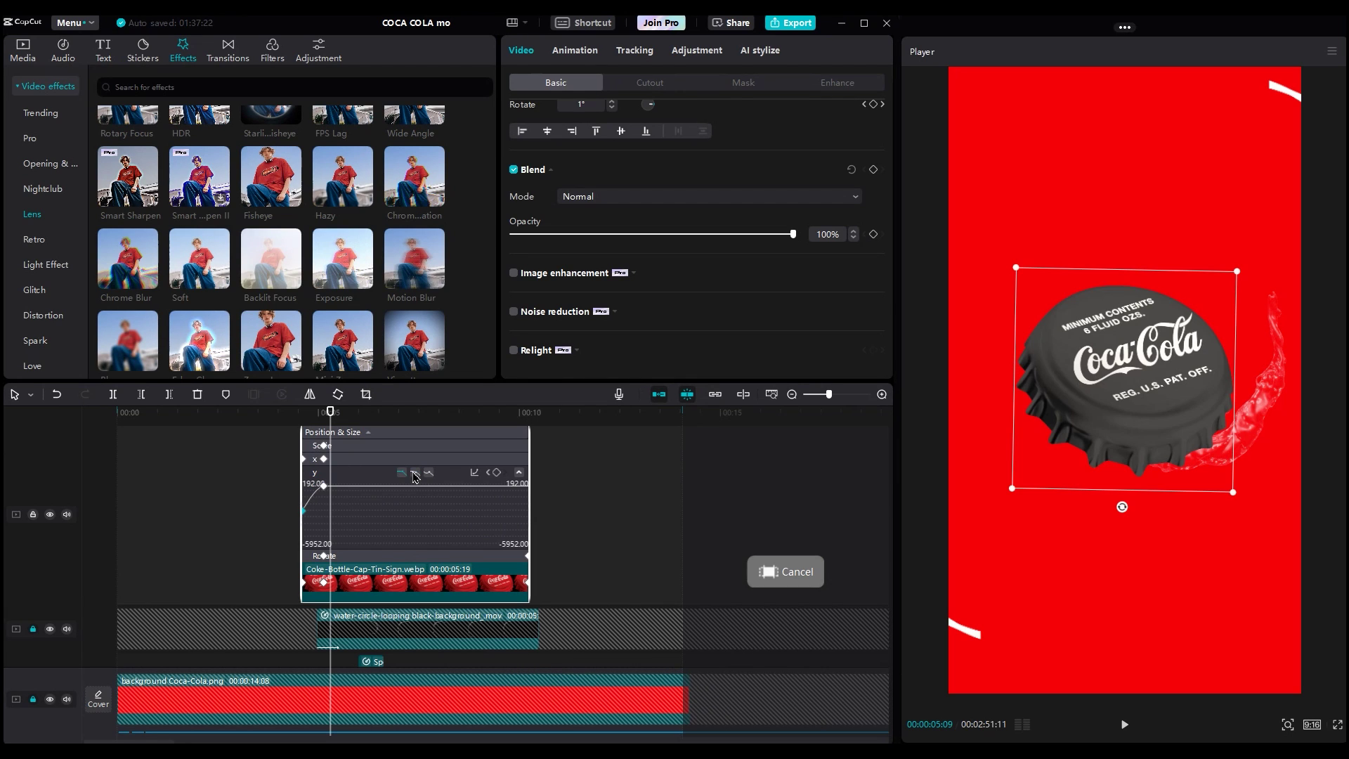
click(520, 474)
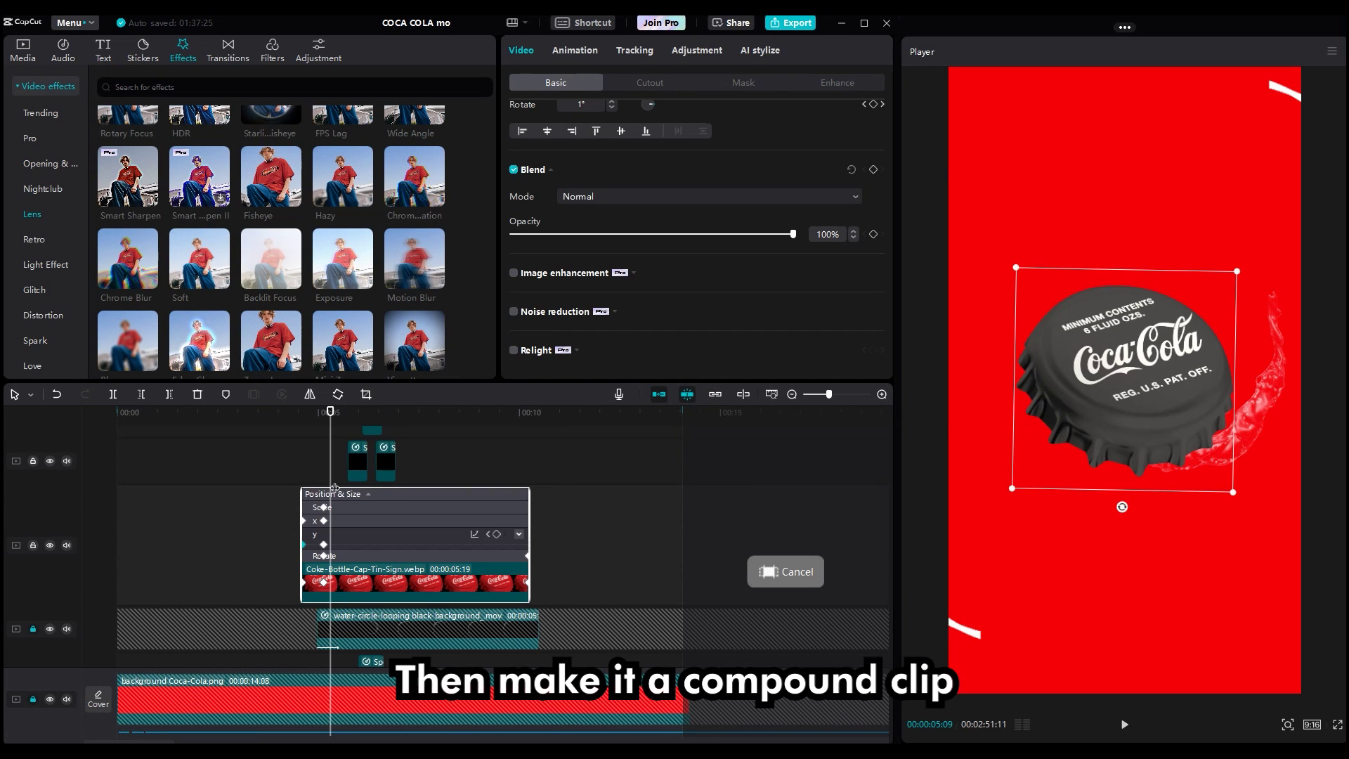
Step: Hide the bottle cap's keyframe graph and turn the Coke-Bottle-Cap-Tin-Sign.webp clip into a compound clip again
click(304, 450)
click(347, 585)
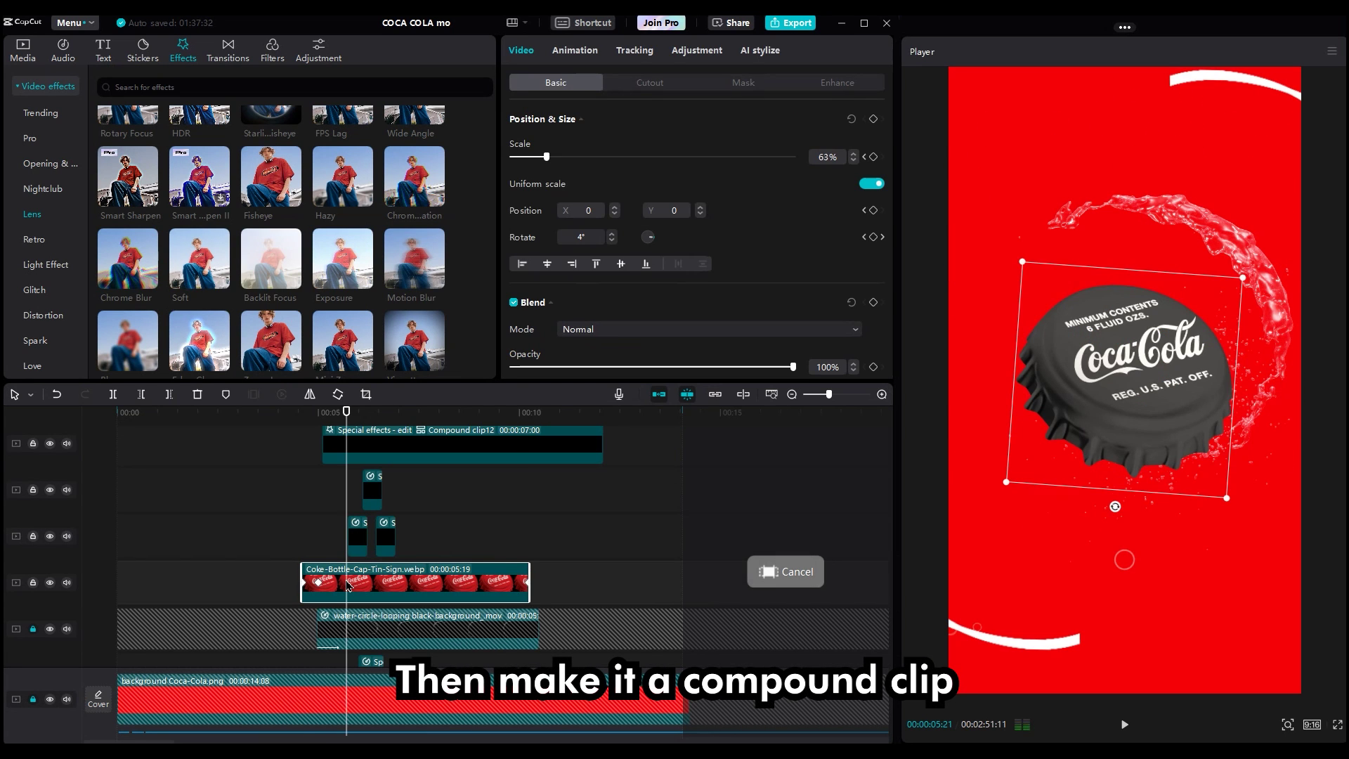
right_click(349, 585)
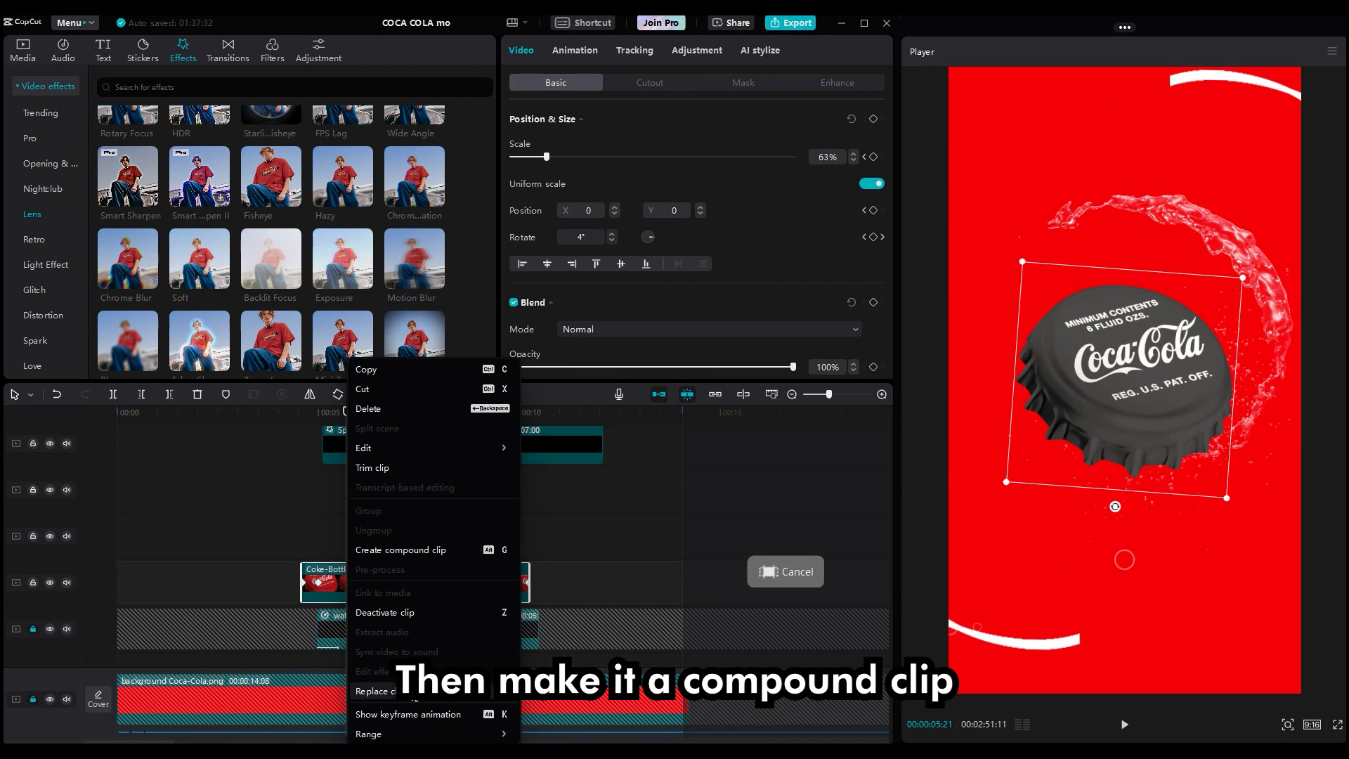
click(400, 549)
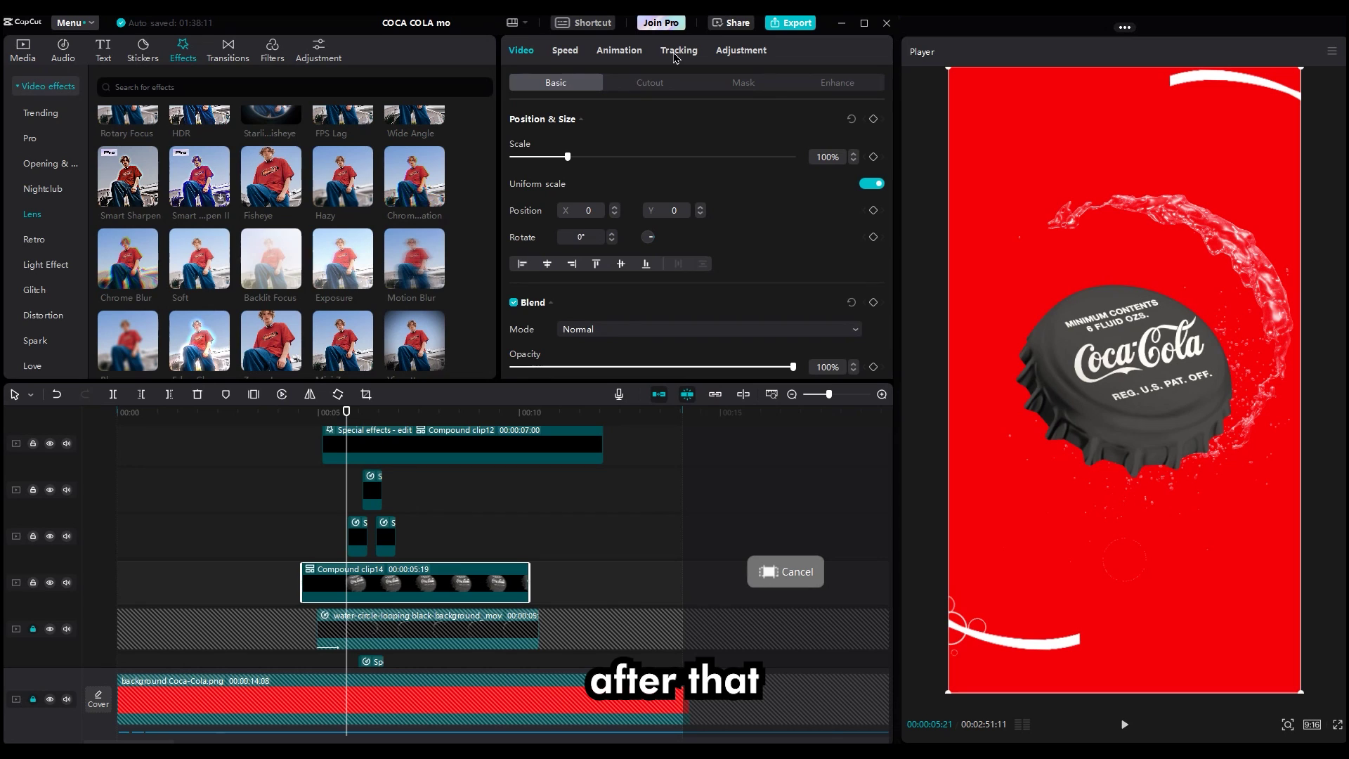
Step: Turn on motion blur for the bottle-cap compound clip and adjust its blur and blend amounts
scroll(661, 273, down, 5)
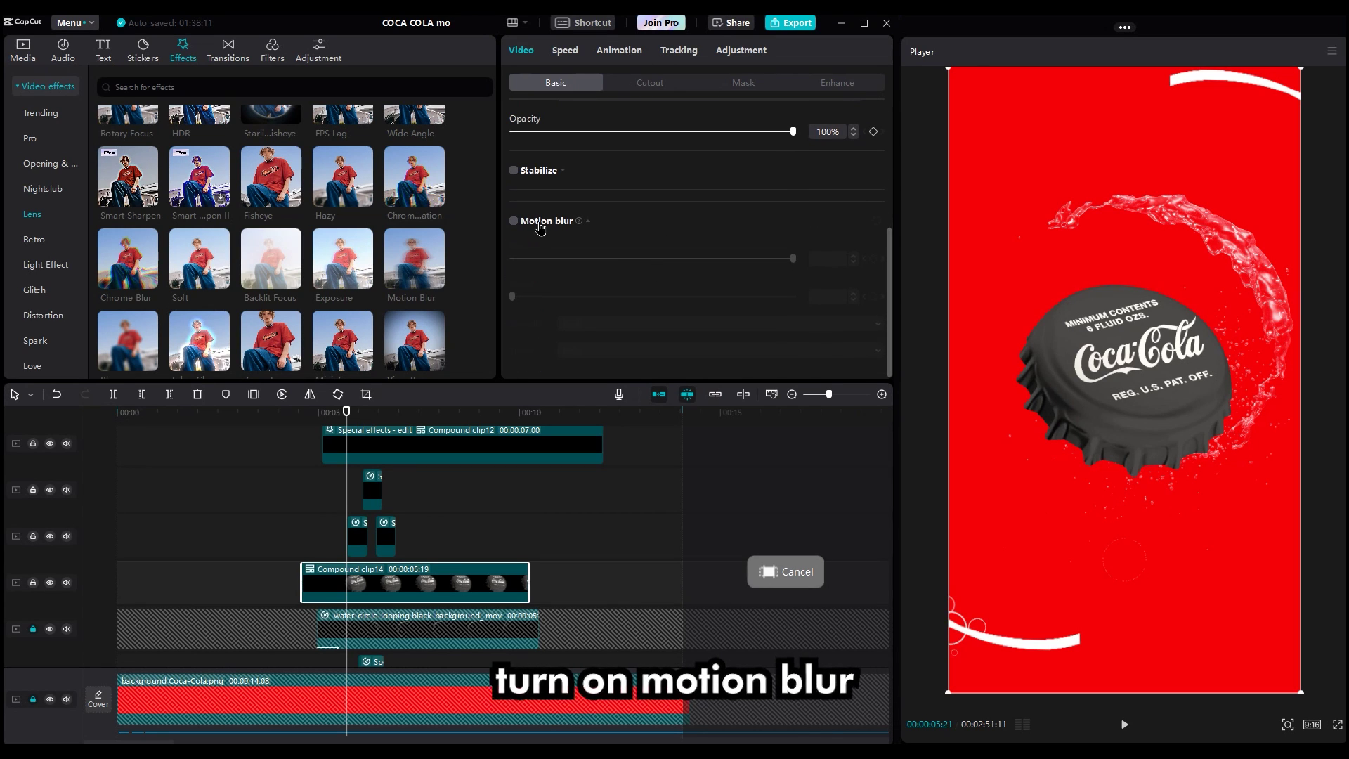
click(514, 222)
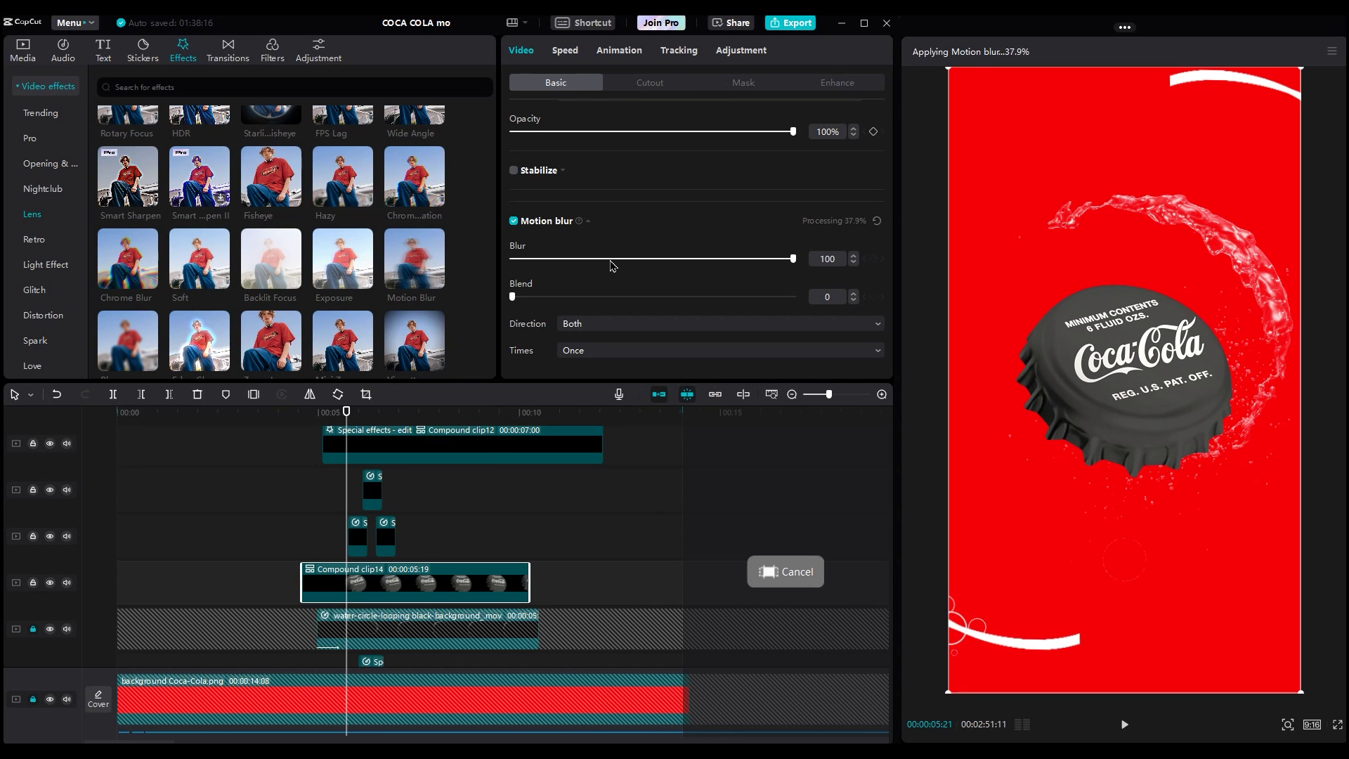
drag(571, 300, 569, 300)
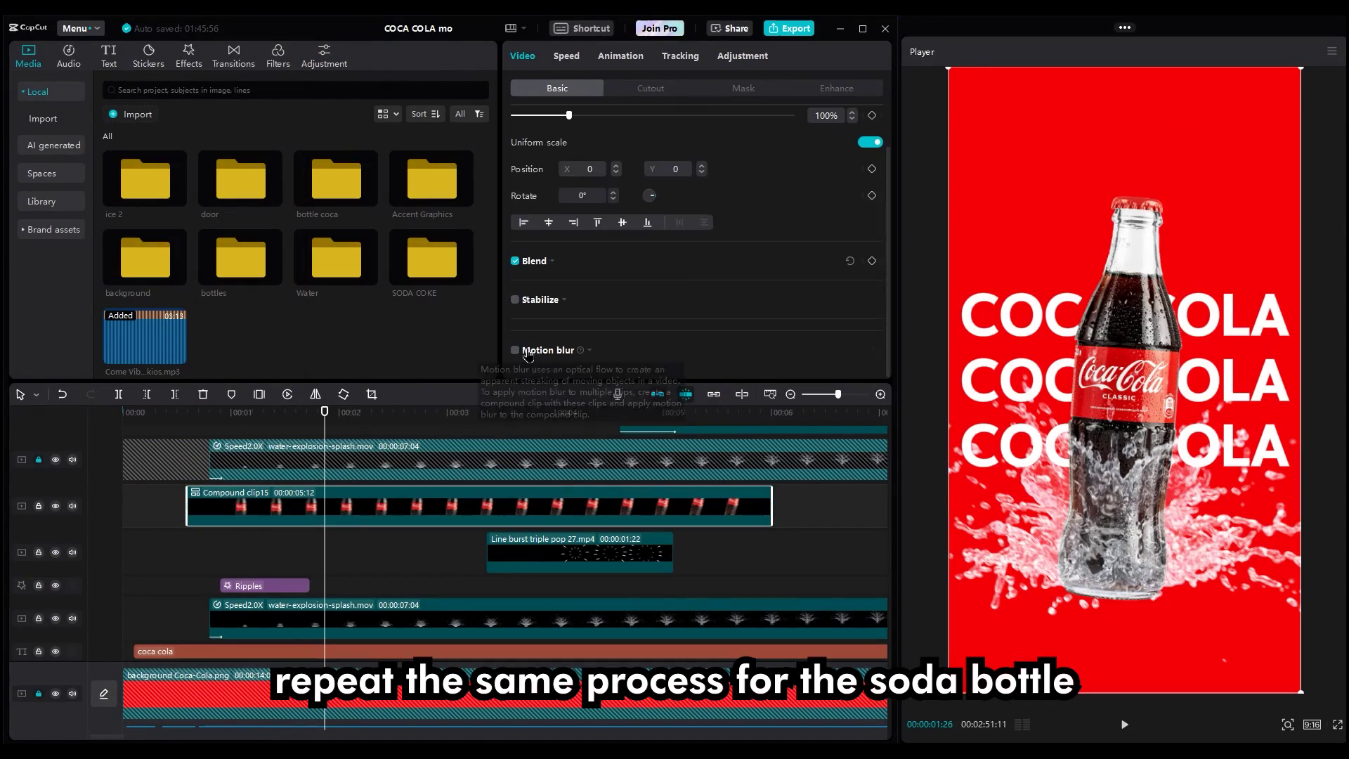
Step: Enable motion blur on the soda bottle compound clip with Blur 22 and Blend 21, and play it from its start
click(528, 353)
drag(324, 421, 188, 426)
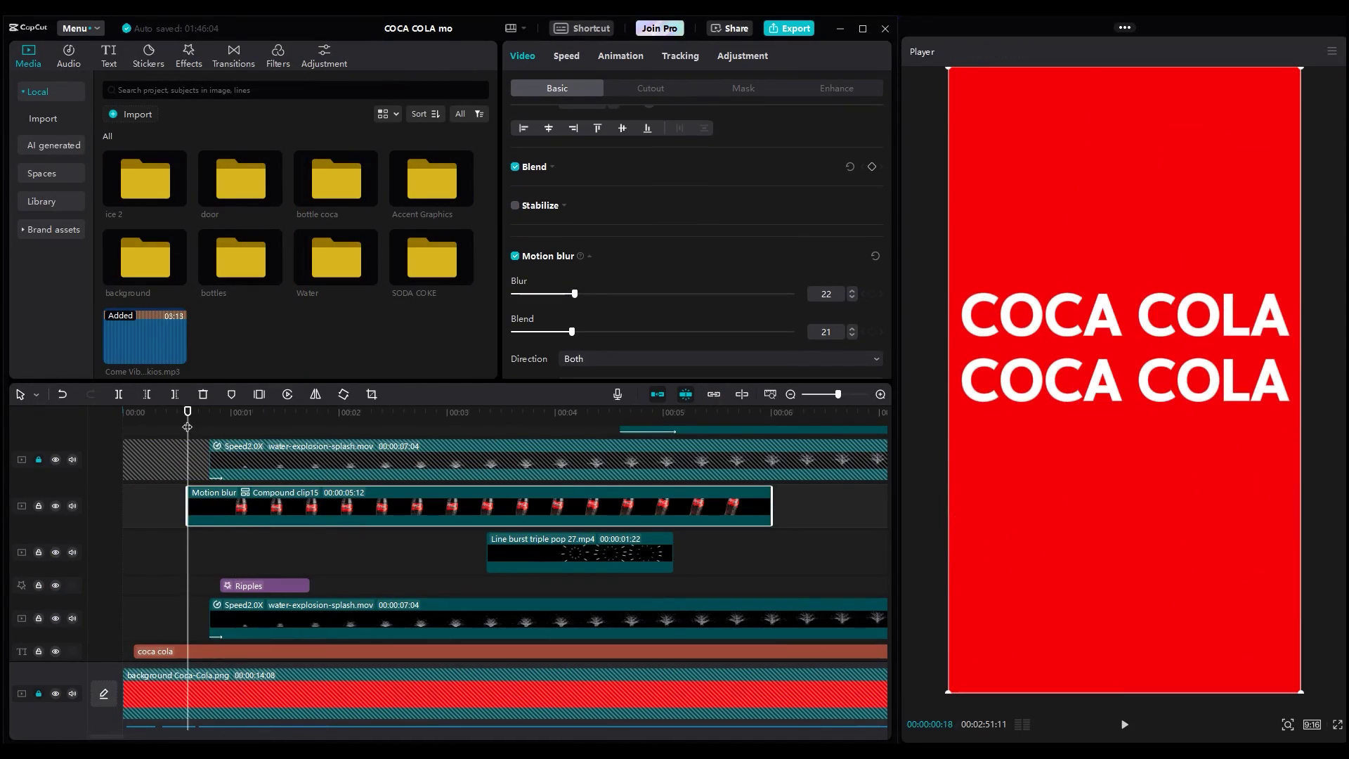
key(space)
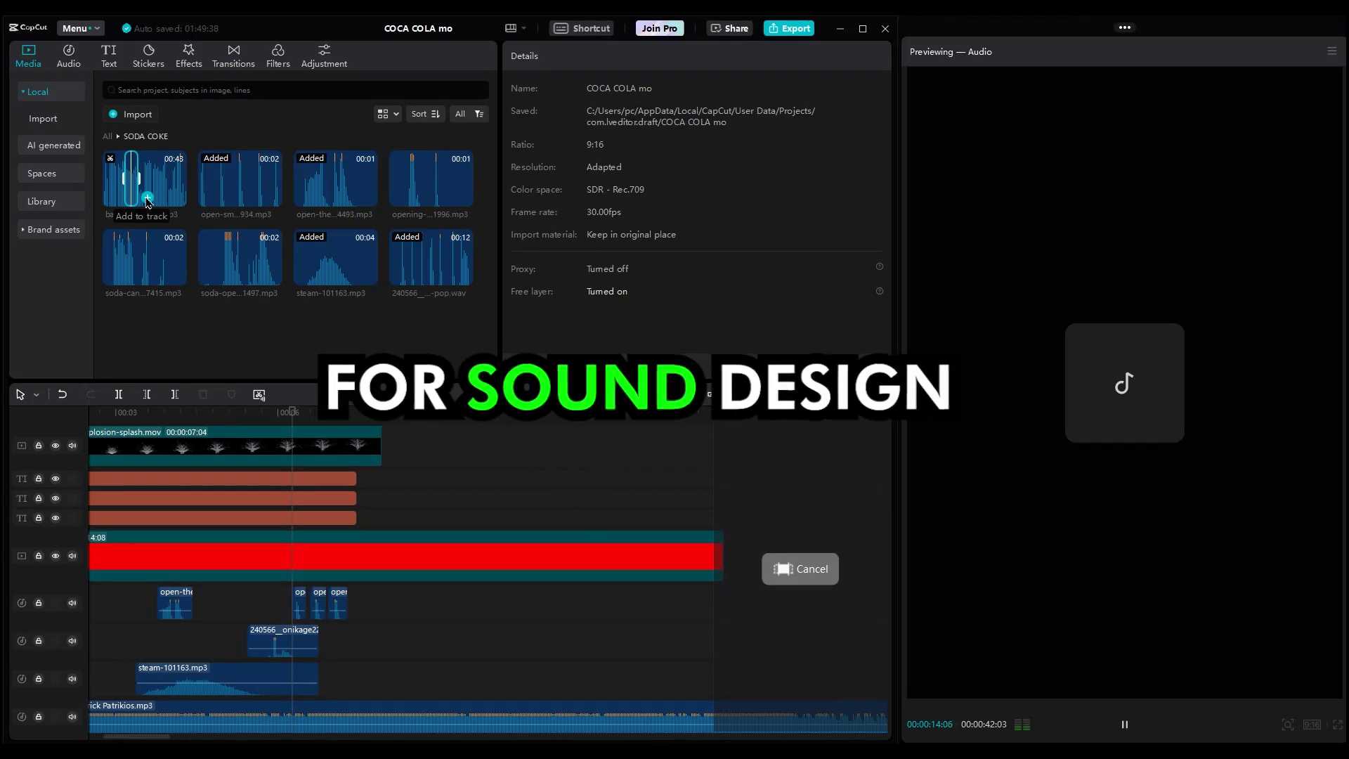
Step: Add the bartending-foley-suit-132955.mp3 excerpt and place it above the steam sound, starting just before the soda pop sound
click(148, 201)
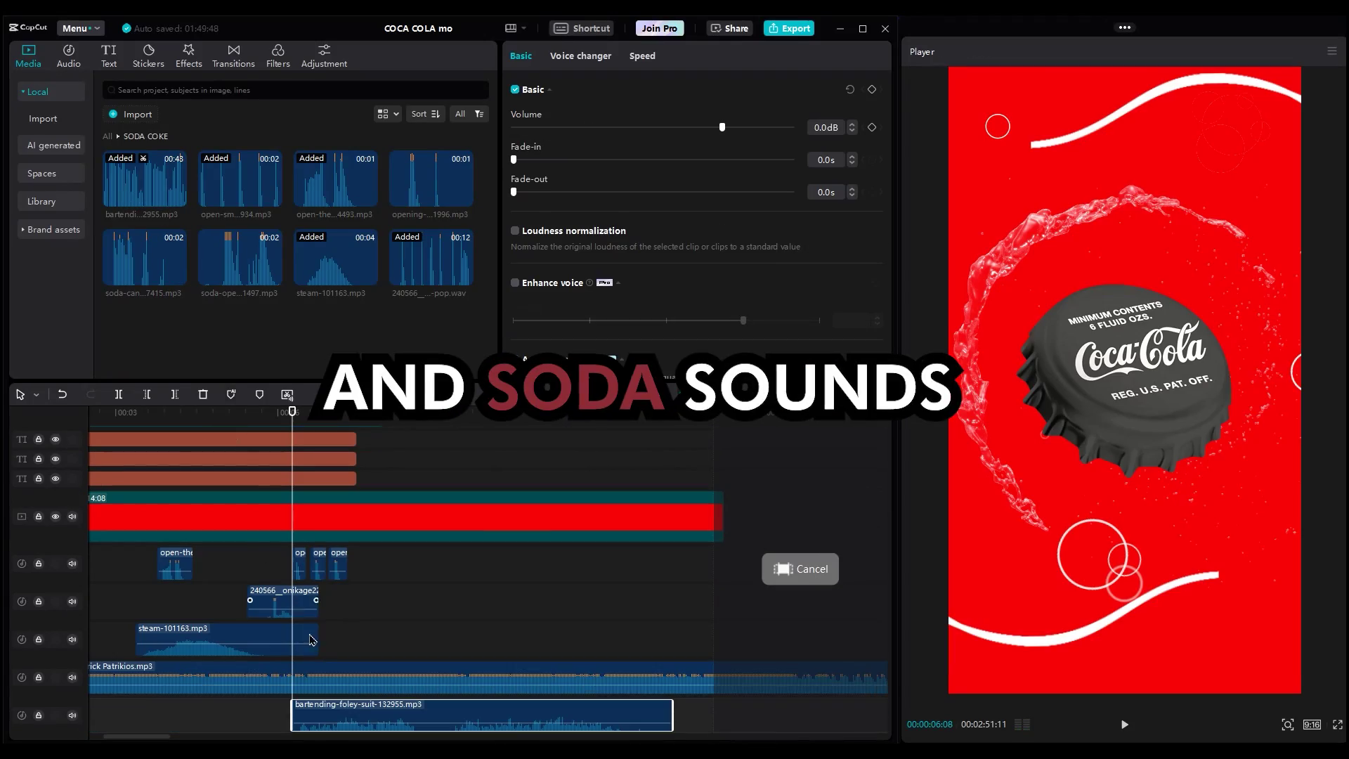
drag(356, 720, 307, 622)
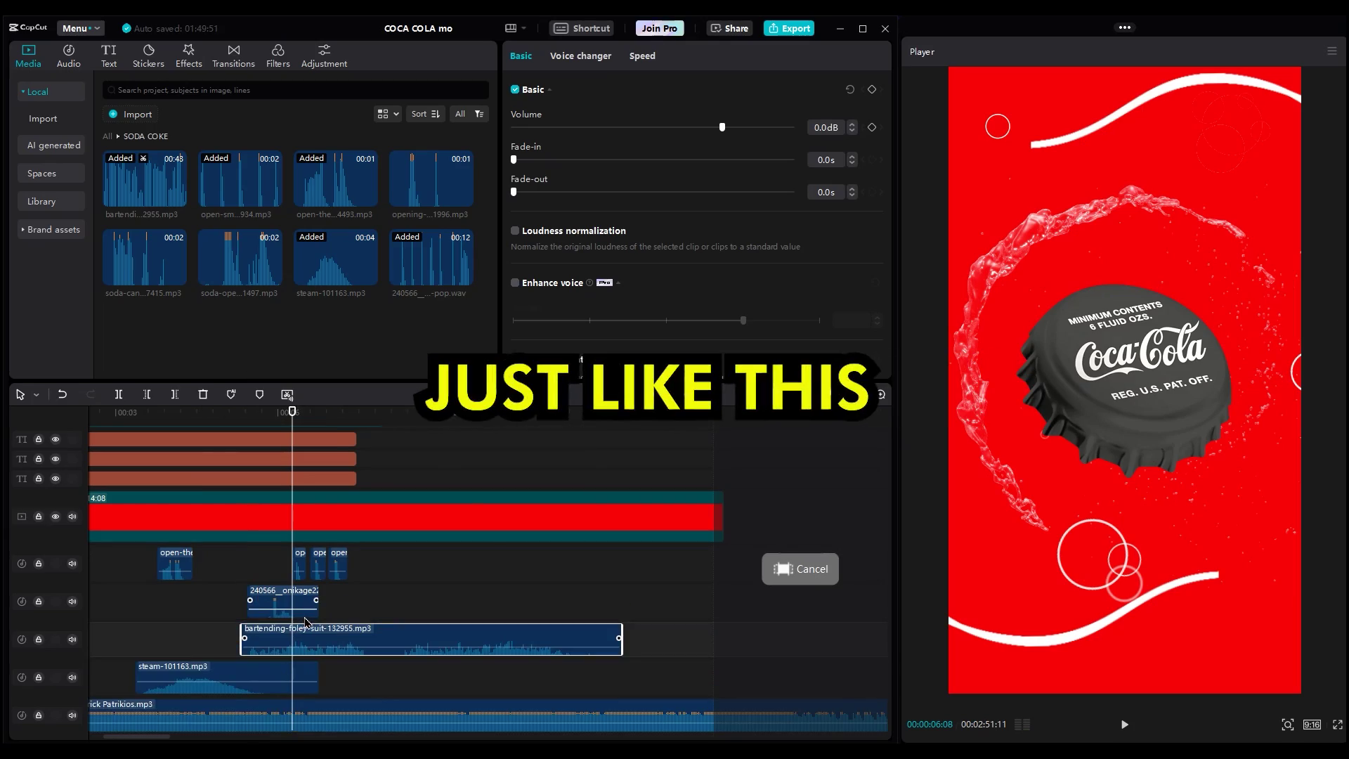